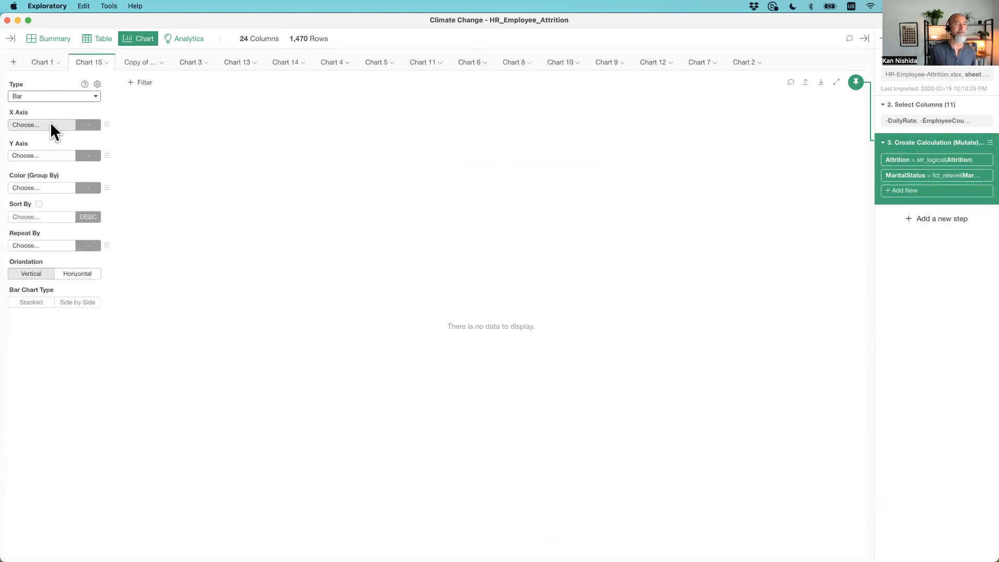
# Step: Assign Age to the X axis and limit its equal-width categories to a lower range of 20 and an upper range of 50
pyautogui.click(51, 125)
pyautogui.click(27, 168)
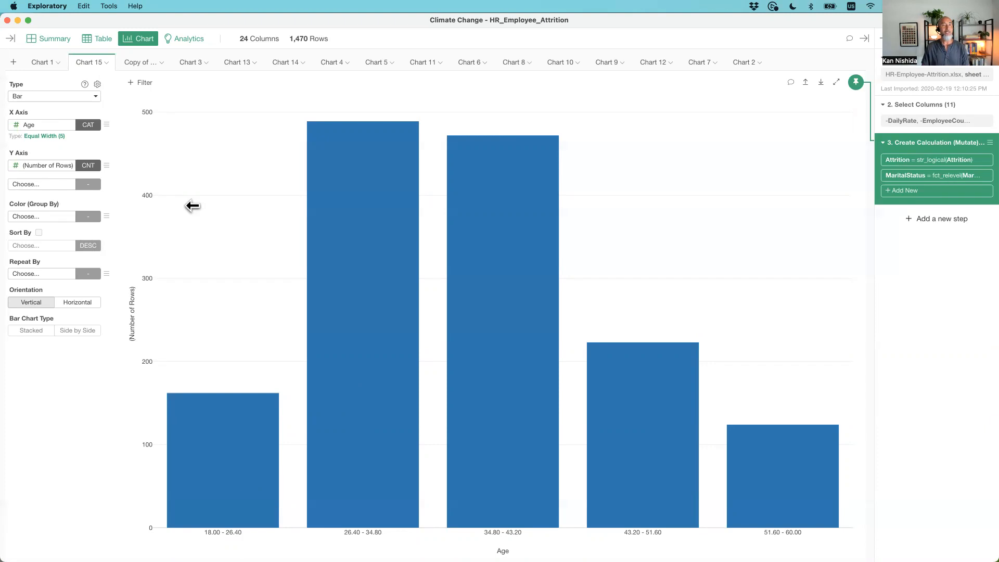
pyautogui.click(43, 136)
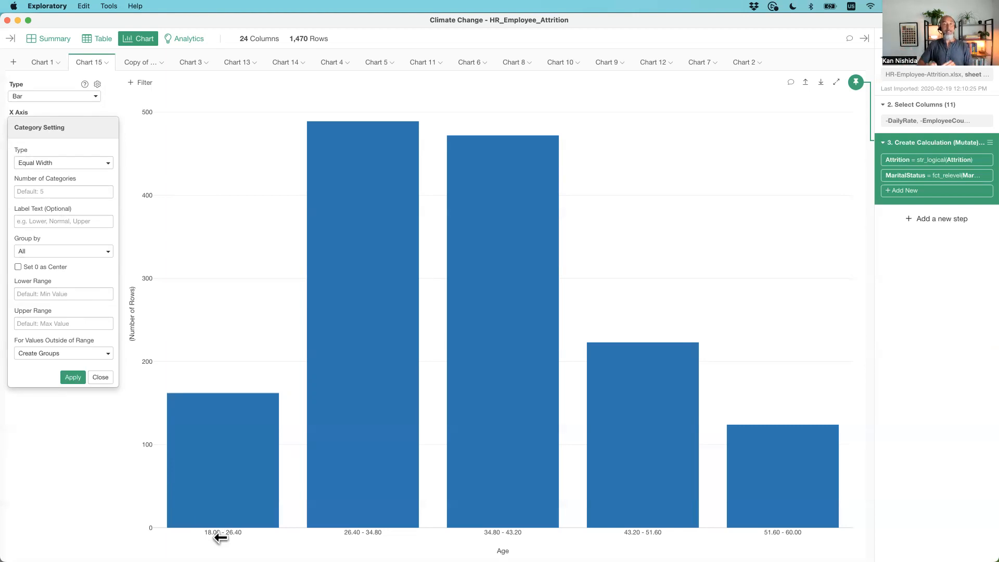
pyautogui.click(64, 294)
pyautogui.write('20')
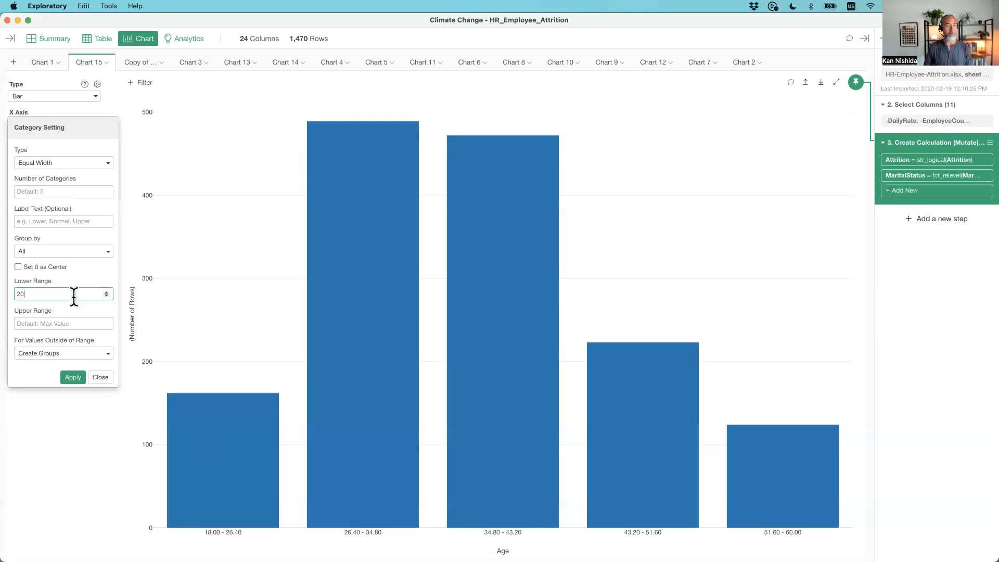
pyautogui.click(30, 323)
pyautogui.write('50')
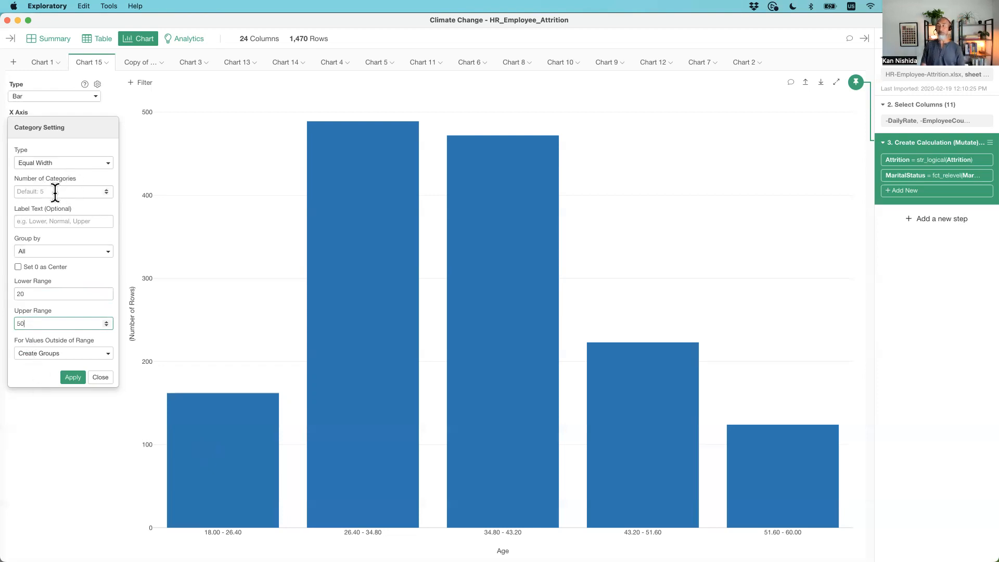
pyautogui.click(63, 374)
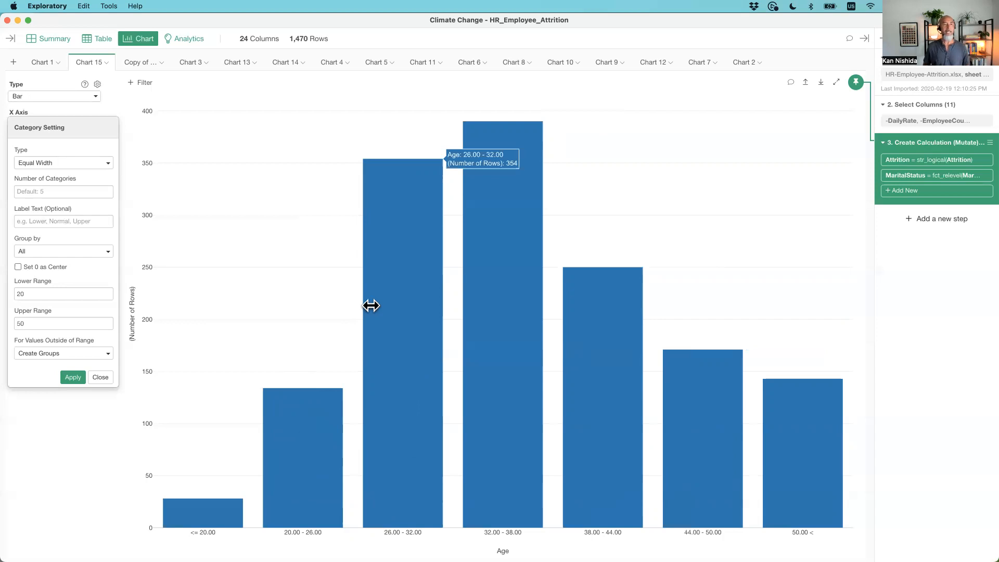
# Step: Categorize the Age axis by Equal Step with a step of 10 and apply it to the chart
pyautogui.click(67, 165)
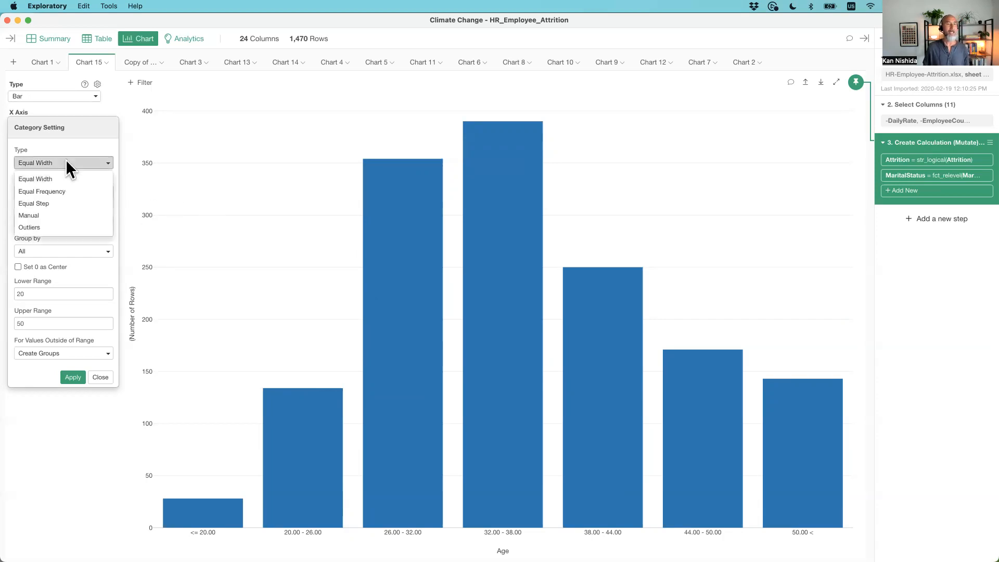
pyautogui.click(77, 203)
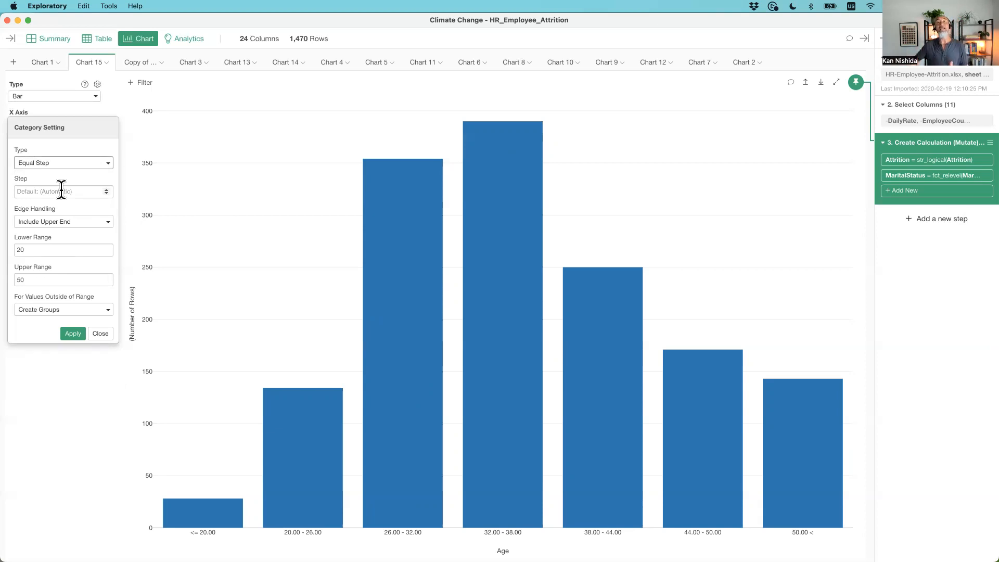
pyautogui.click(61, 190)
pyautogui.write('10')
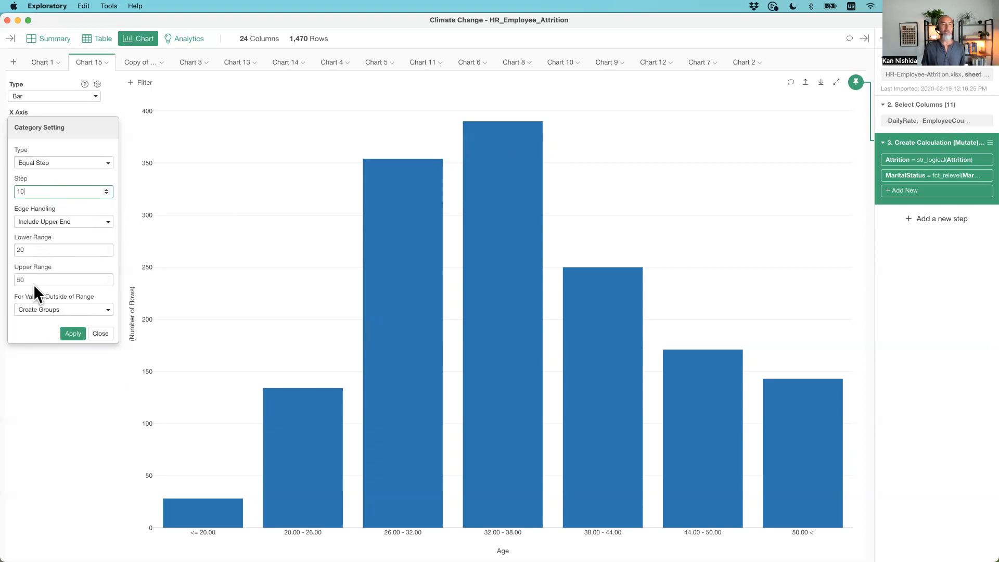
pyautogui.click(66, 334)
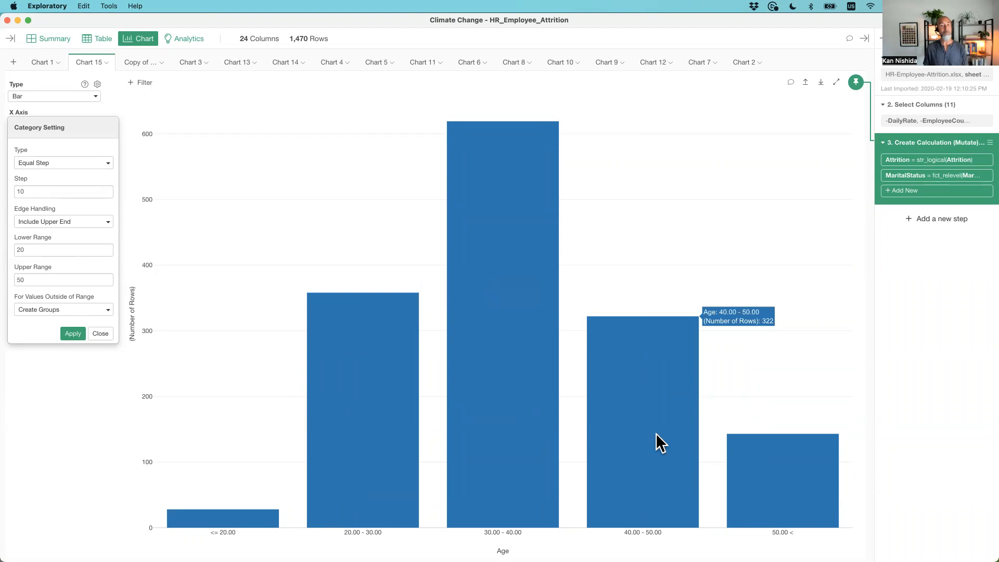
# Step: Set the Age category step to 5, apply it, and close the category settings
pyautogui.click(83, 194)
pyautogui.press('BackSpace')
pyautogui.press('BackSpace')
pyautogui.write('5')
pyautogui.click(72, 334)
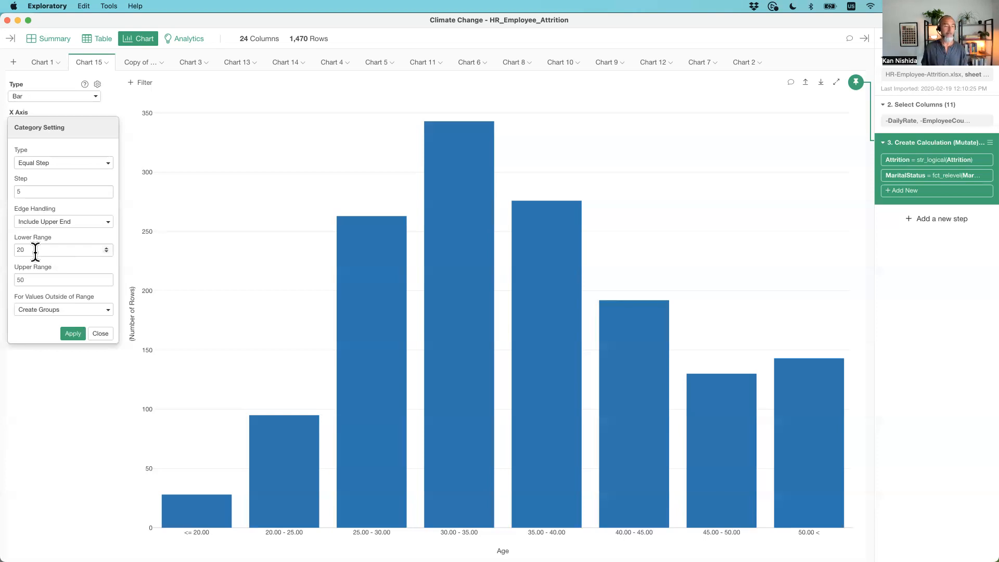
pyautogui.click(100, 334)
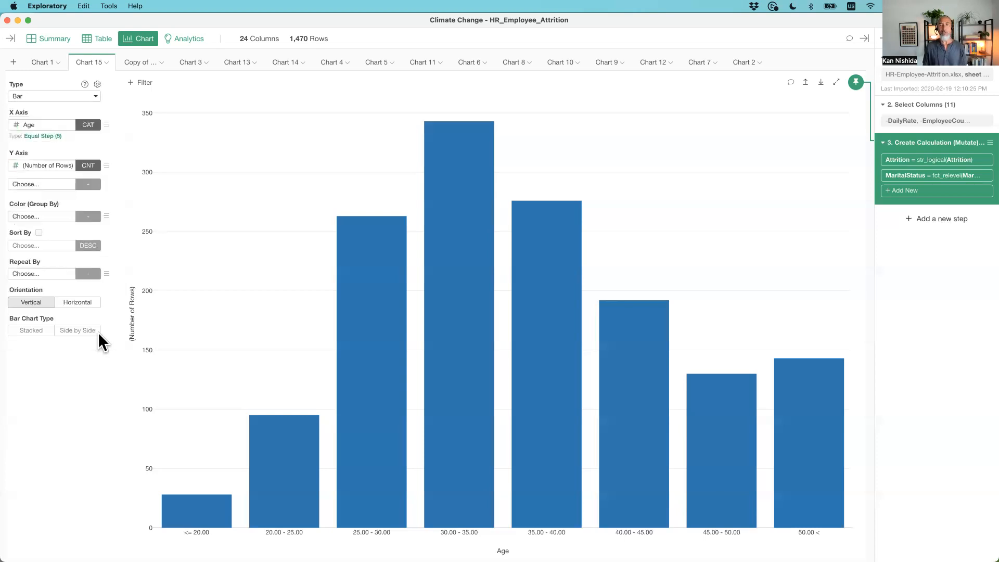
# Step: Assign JobRole to the X axis and color the bars by Age
pyautogui.click(49, 124)
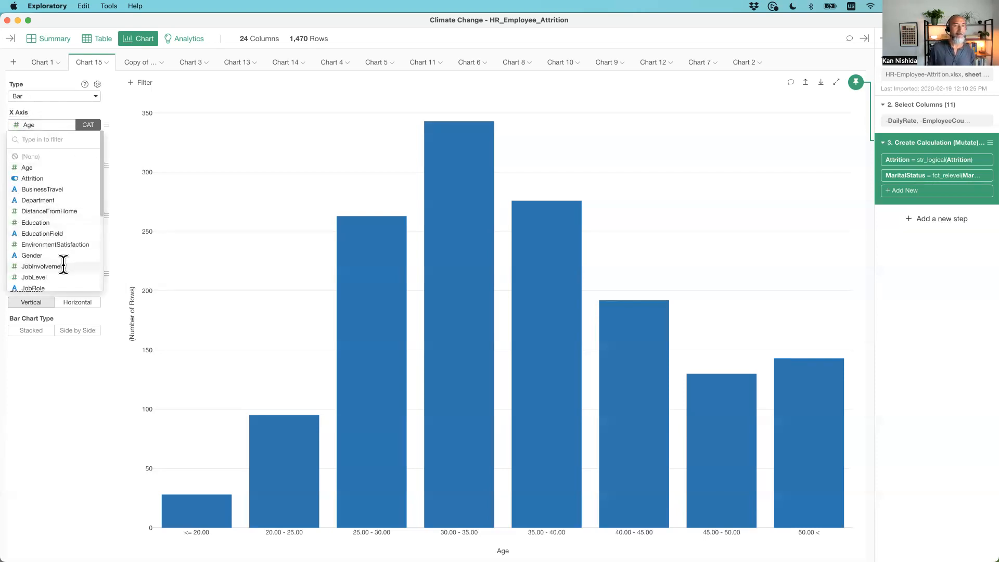
pyautogui.scroll(-2, 64, 251)
pyautogui.click(60, 244)
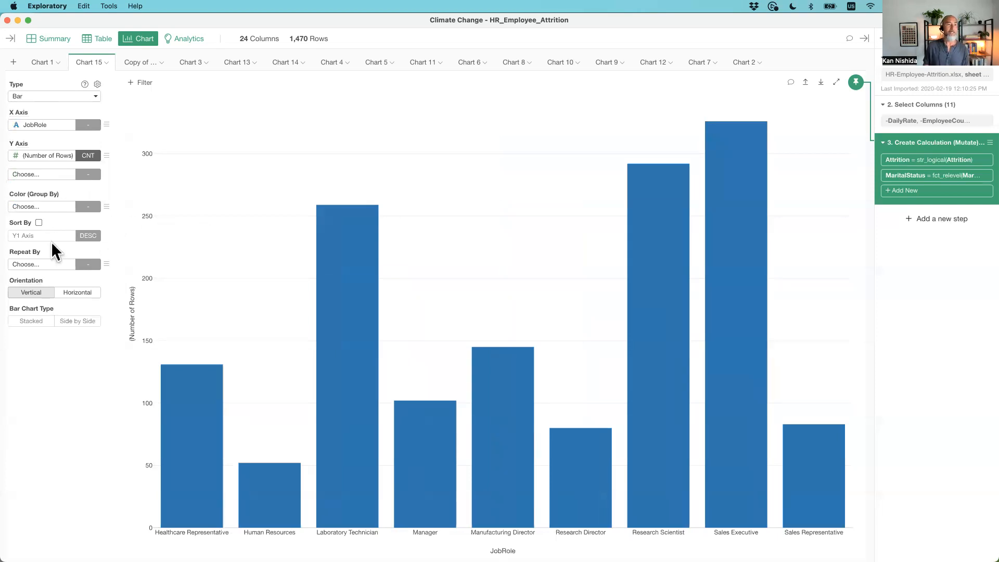
pyautogui.click(42, 206)
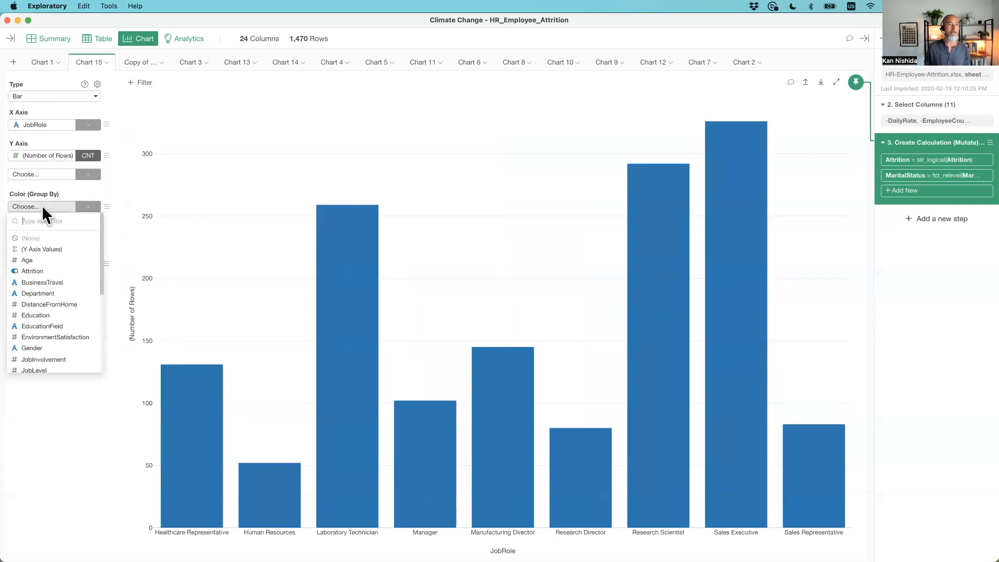
pyautogui.click(42, 262)
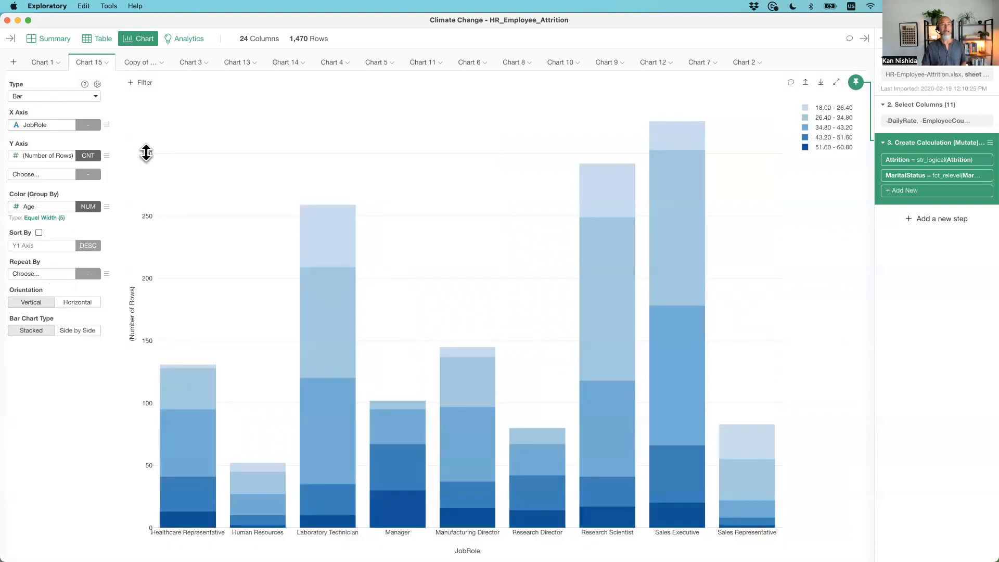
# Step: Apply the % of Total quick window calculation to the Number of Rows on the Y axis
pyautogui.click(106, 155)
pyautogui.moveTo(95, 206)
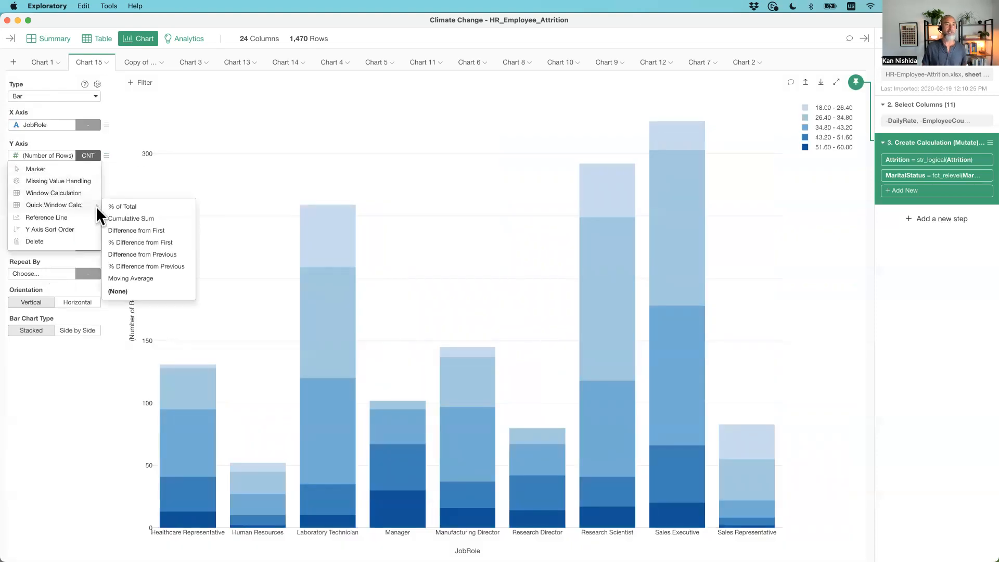
pyautogui.click(129, 204)
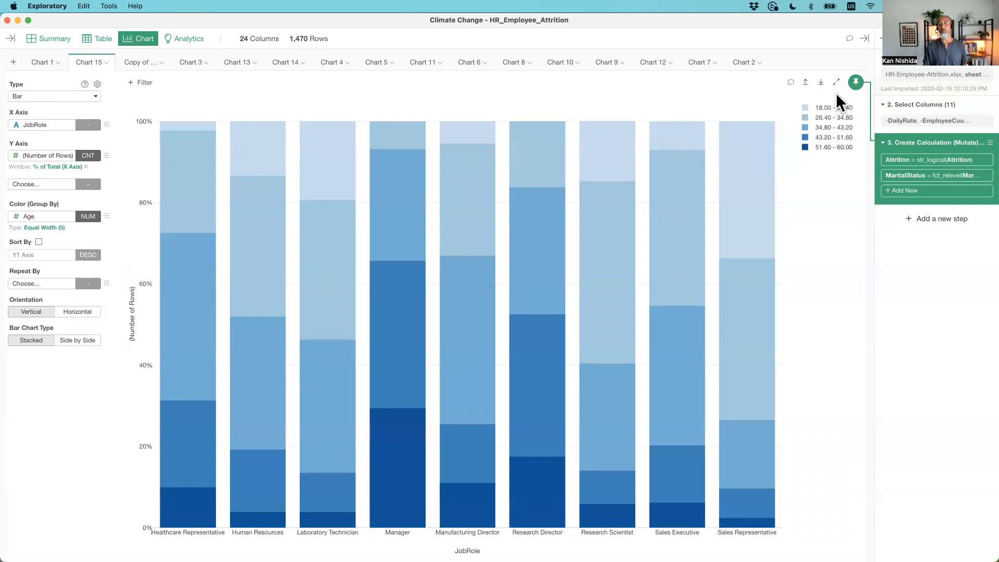
pyautogui.moveTo(515, 383)
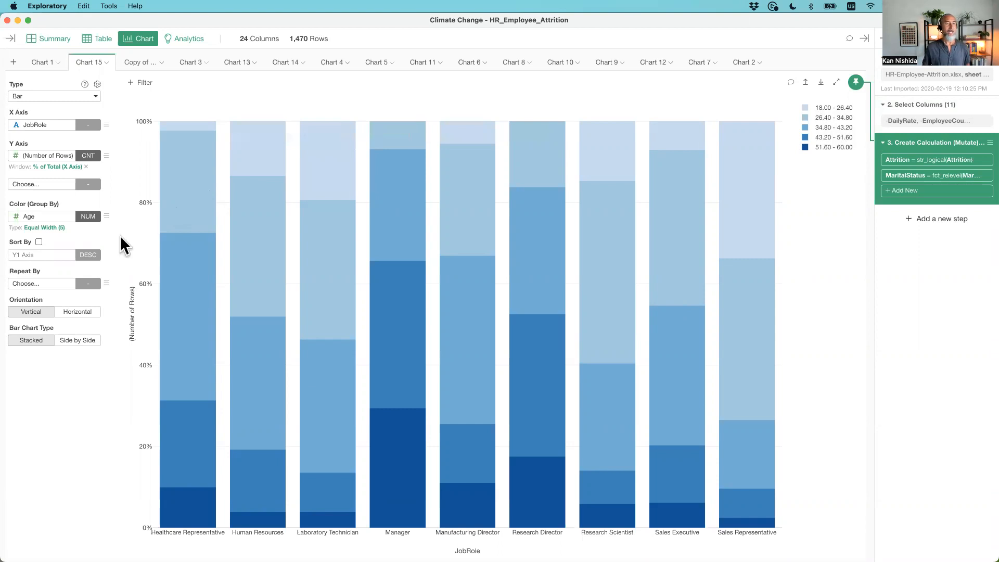
# Step: Group the Age colors by Equal Step with a lower range of 20 and an upper range of 50
pyautogui.click(51, 227)
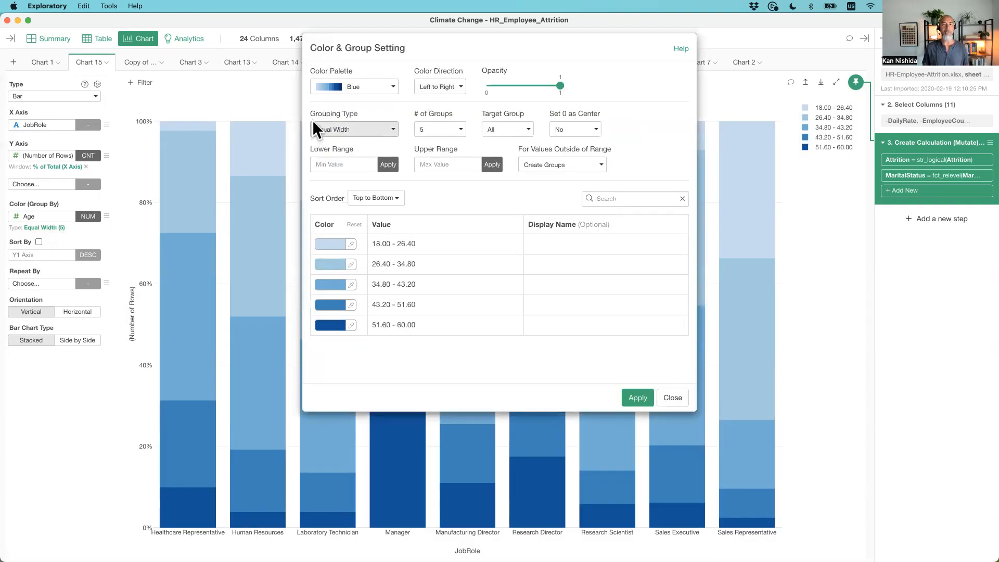
pyautogui.click(355, 129)
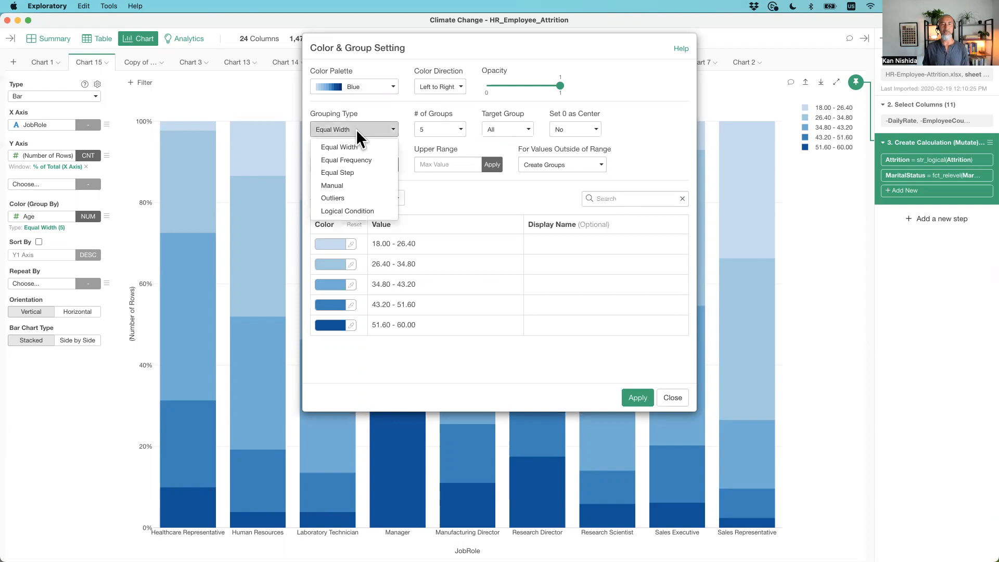
pyautogui.click(370, 174)
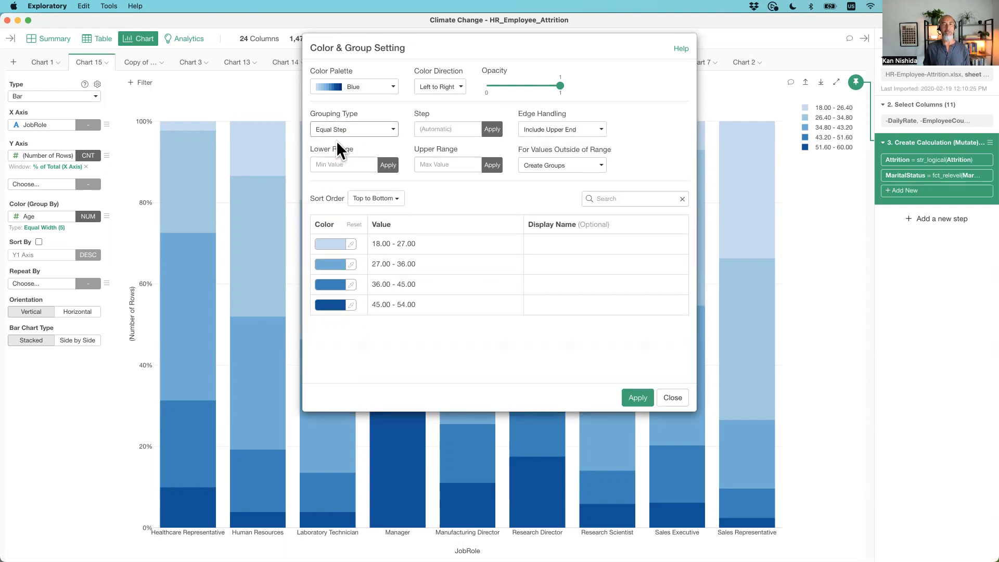
pyautogui.click(331, 164)
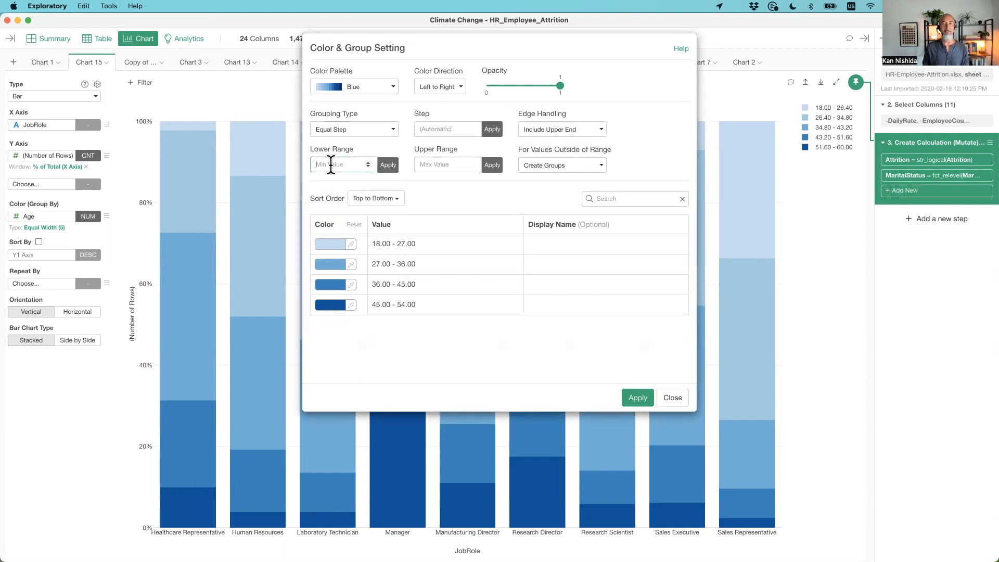
pyautogui.write('20')
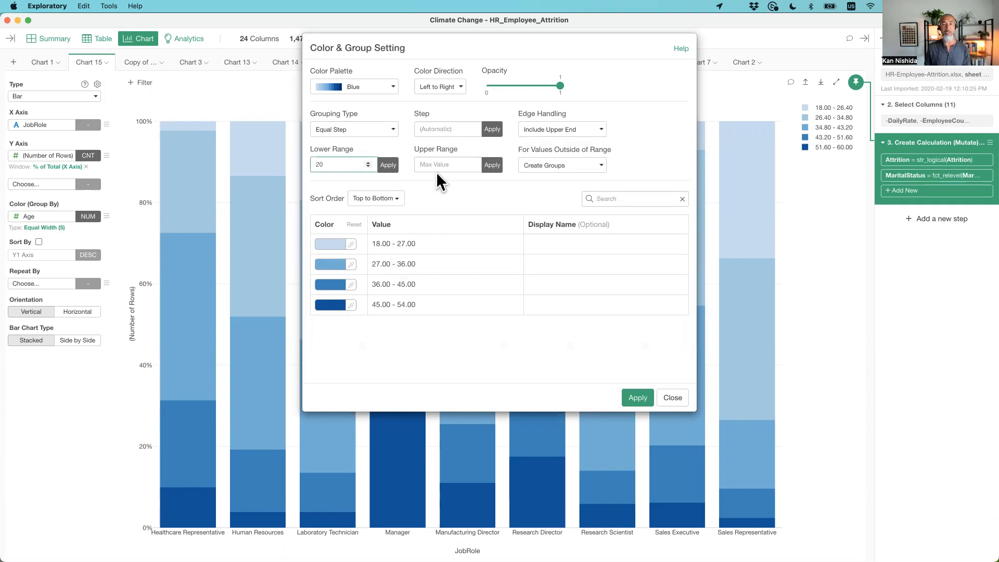
pyautogui.click(431, 164)
pyautogui.write('50')
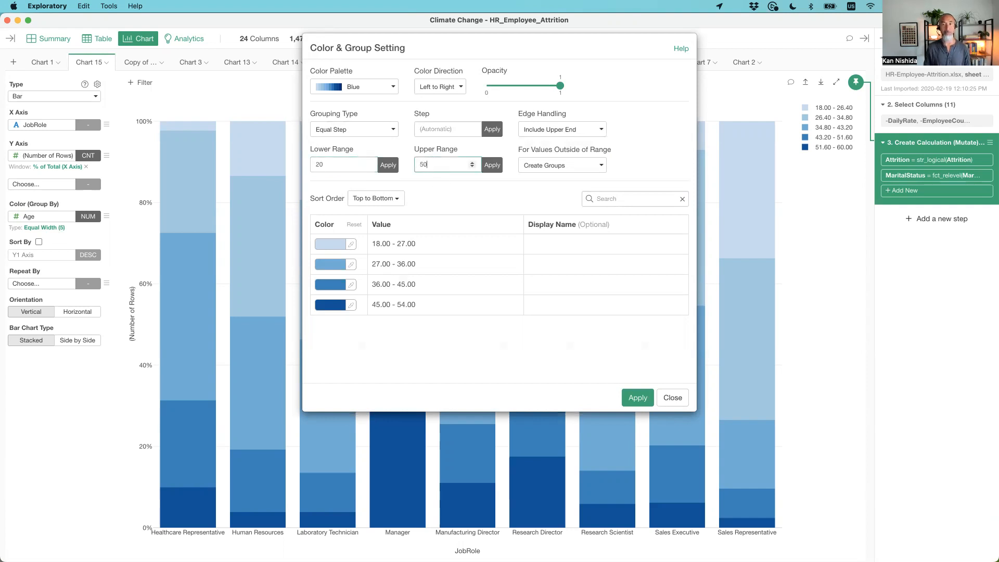
pyautogui.click(490, 166)
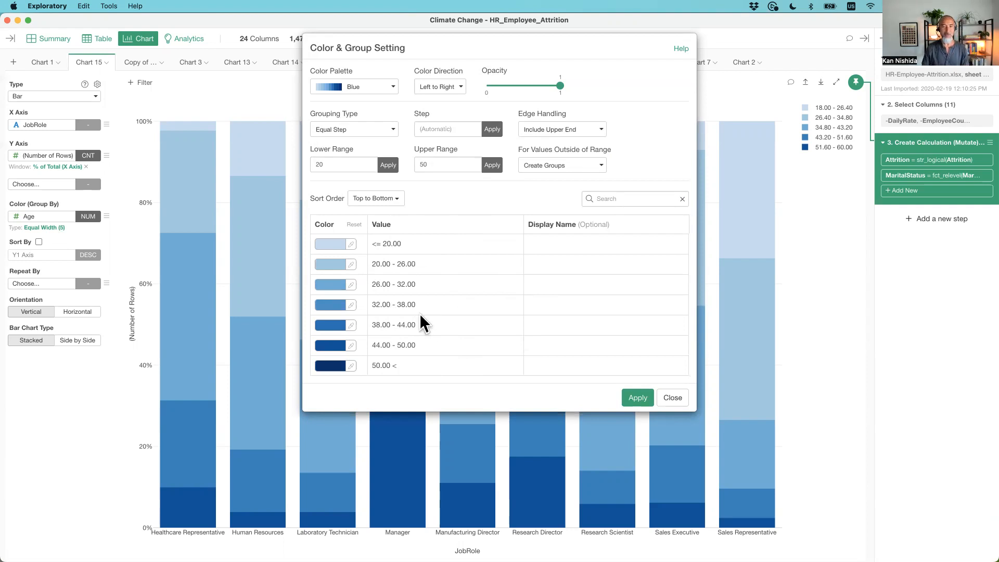
# Step: Color the <= 20.00 group Light Red and the 50.00 < group Light Green, apply, and close the color settings
pyautogui.click(320, 243)
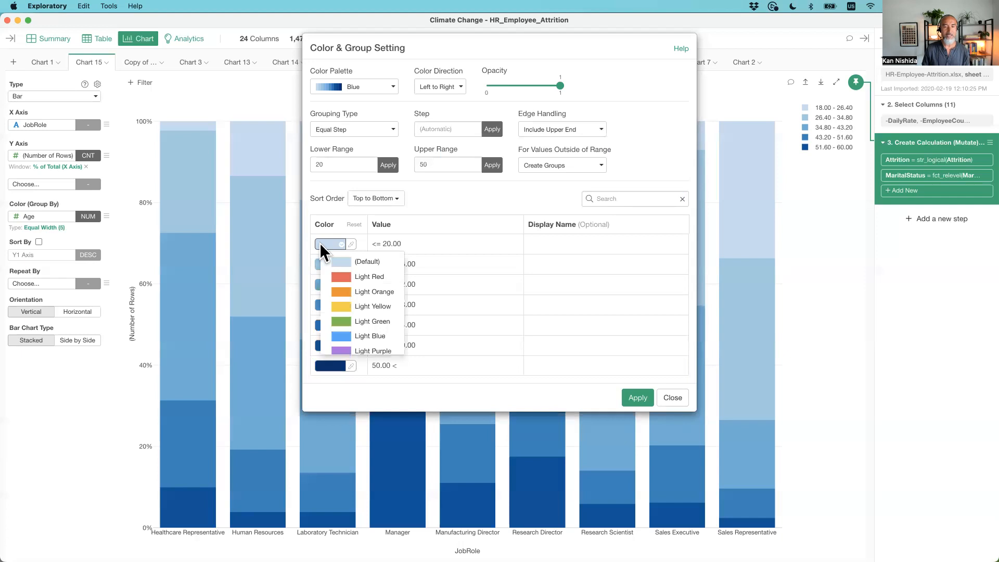
pyautogui.click(358, 276)
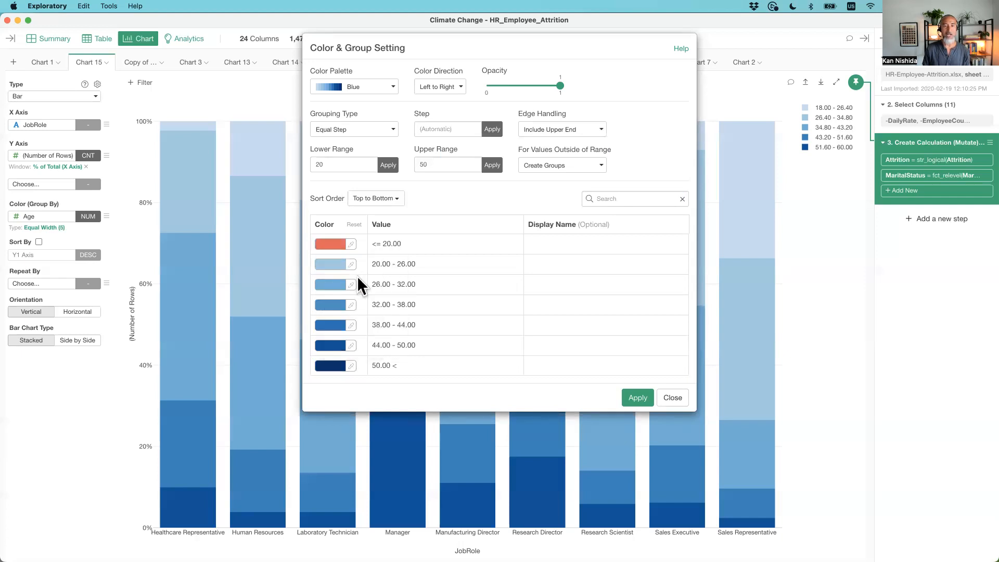
pyautogui.click(328, 364)
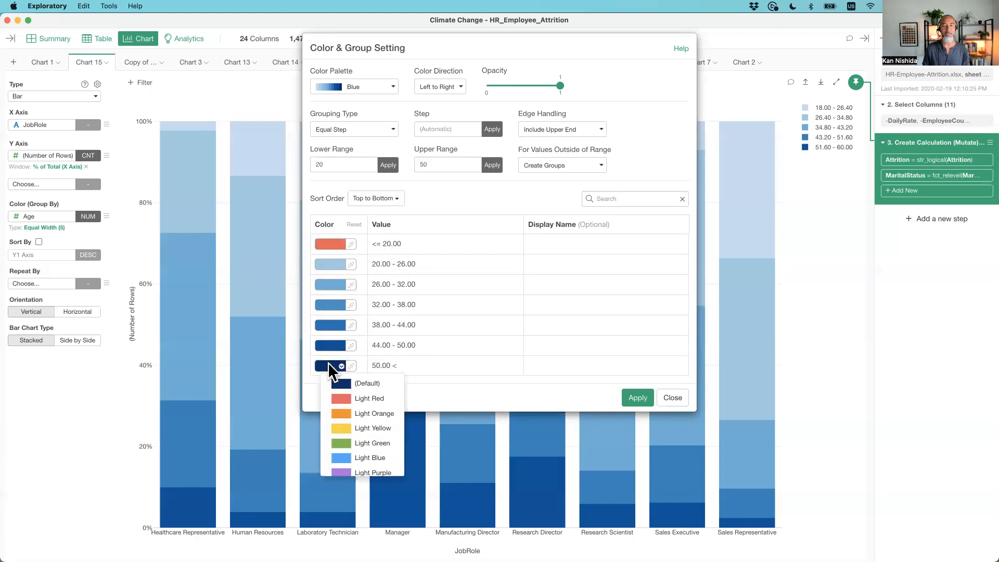
pyautogui.click(365, 443)
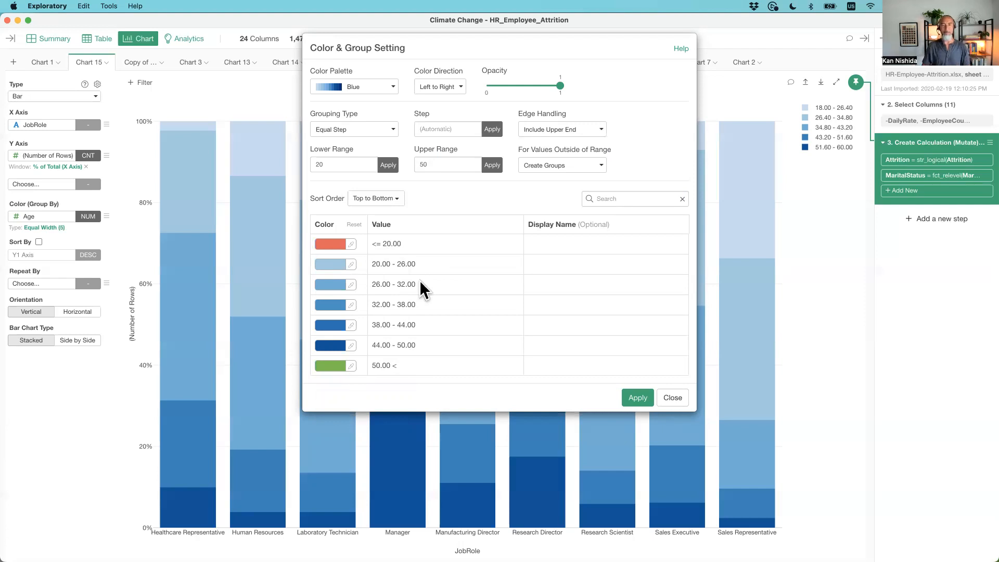
pyautogui.click(636, 398)
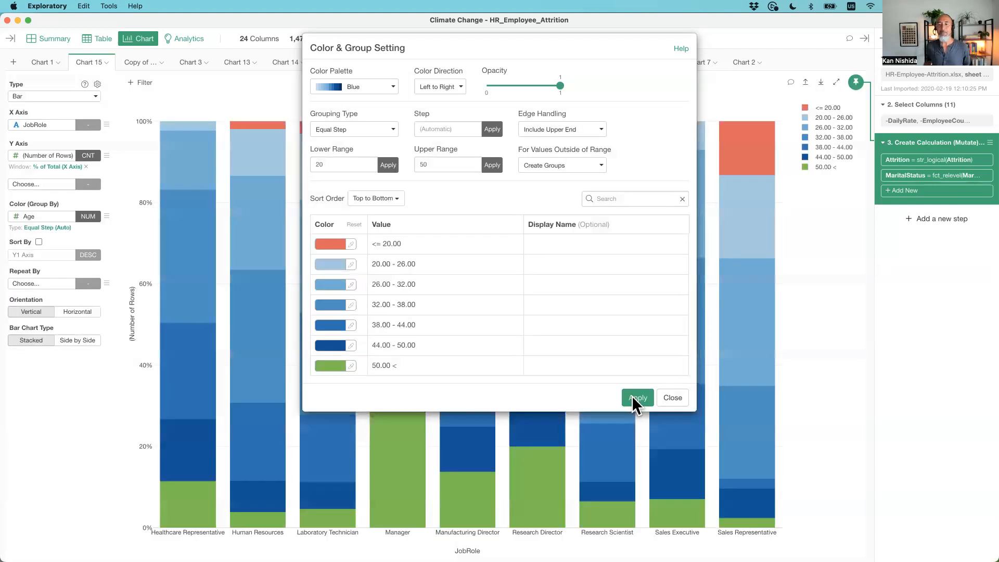
pyautogui.click(672, 396)
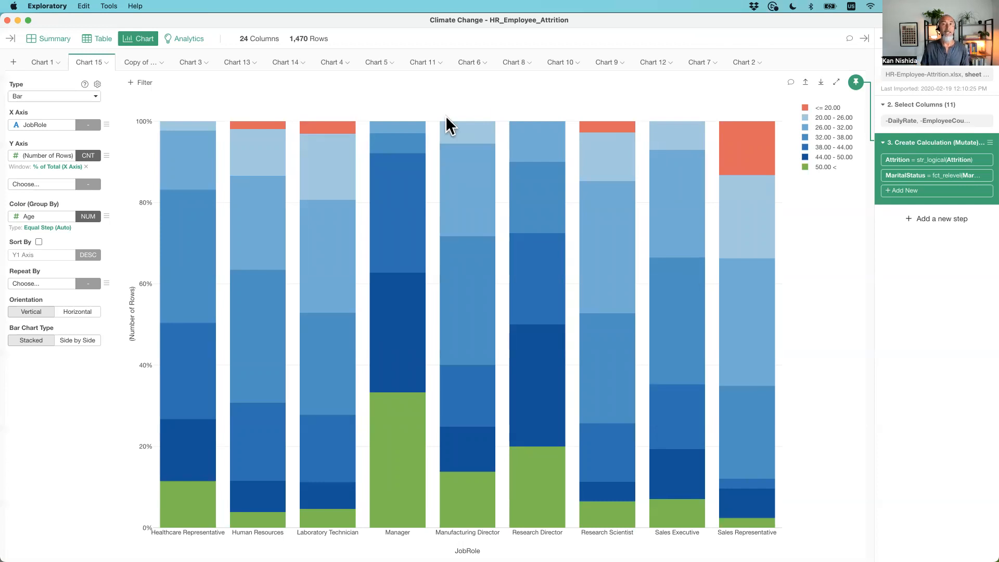
# Step: Switch to the Keynote presentation and show slide 32, "Conditional Summarize Function in Chart"
pyautogui.press('super+Tab')
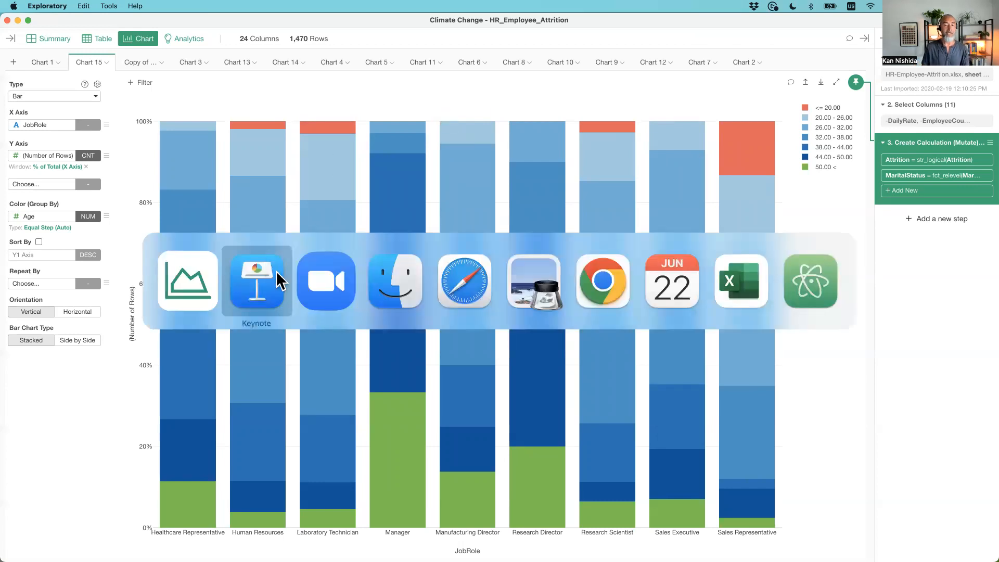
pyautogui.click(246, 276)
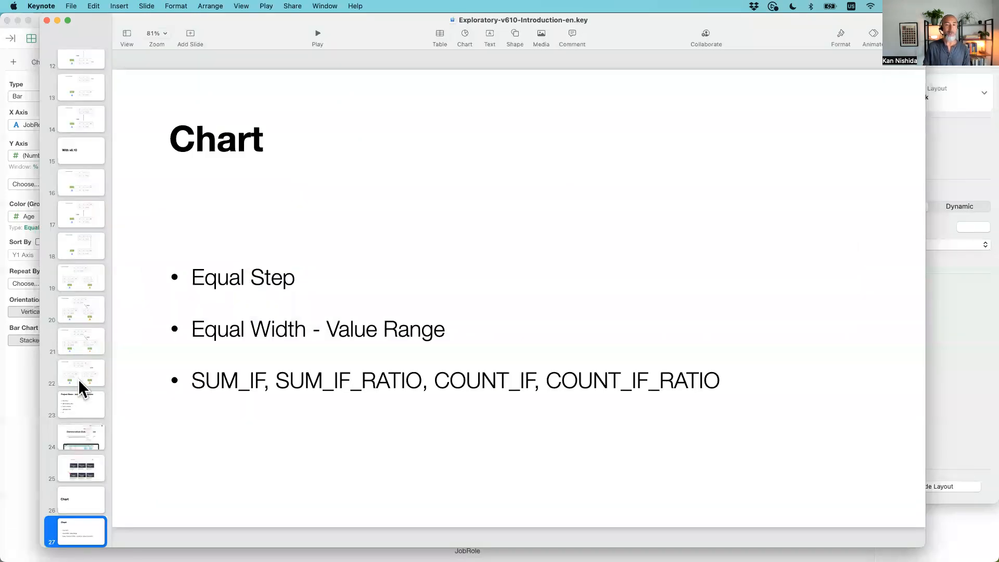
pyautogui.scroll(-10, 79, 381)
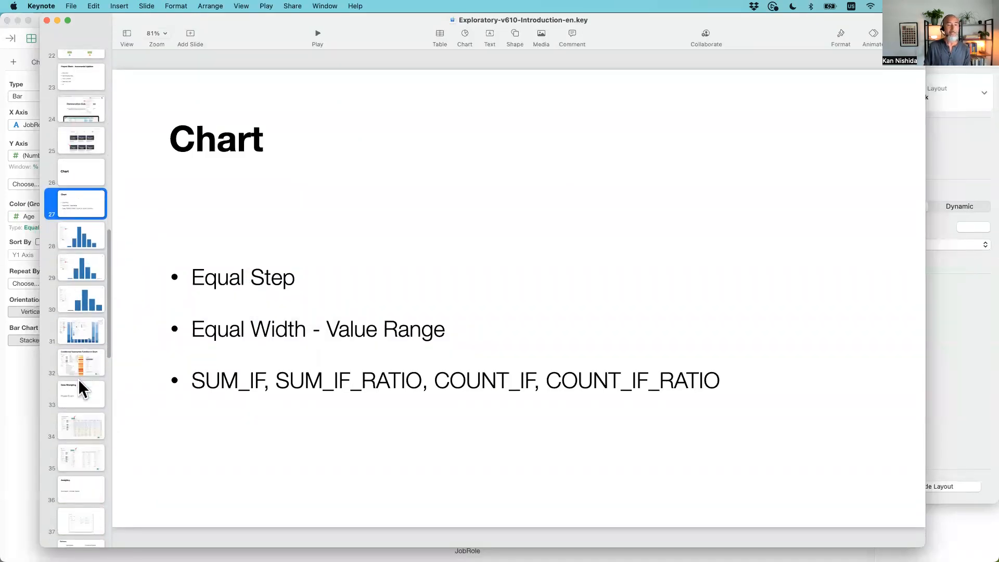
pyautogui.click(76, 355)
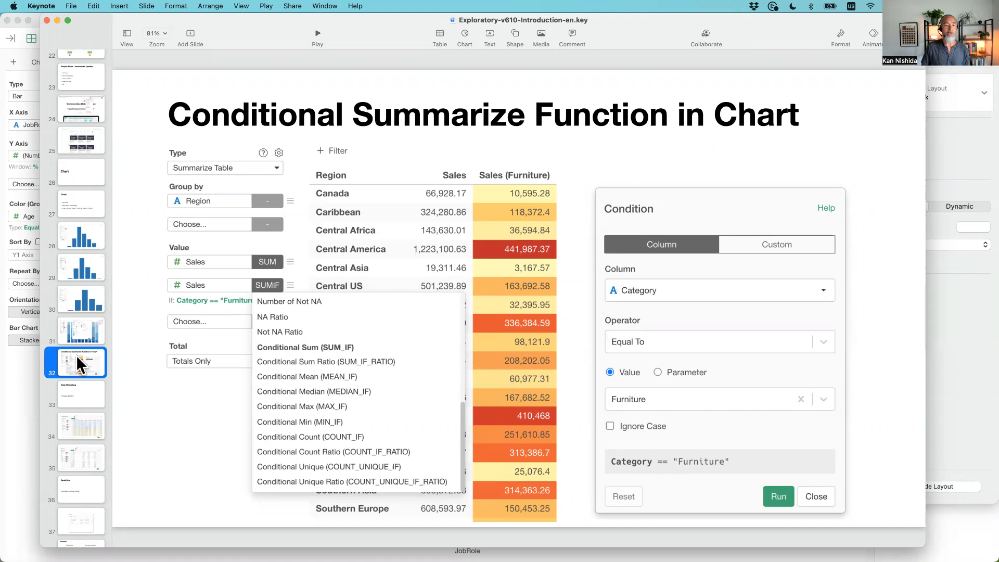
# Step: Switch to Exploratory and add a new chart to the HR_Employee_Attrition data frame
pyautogui.press('super+Tab')
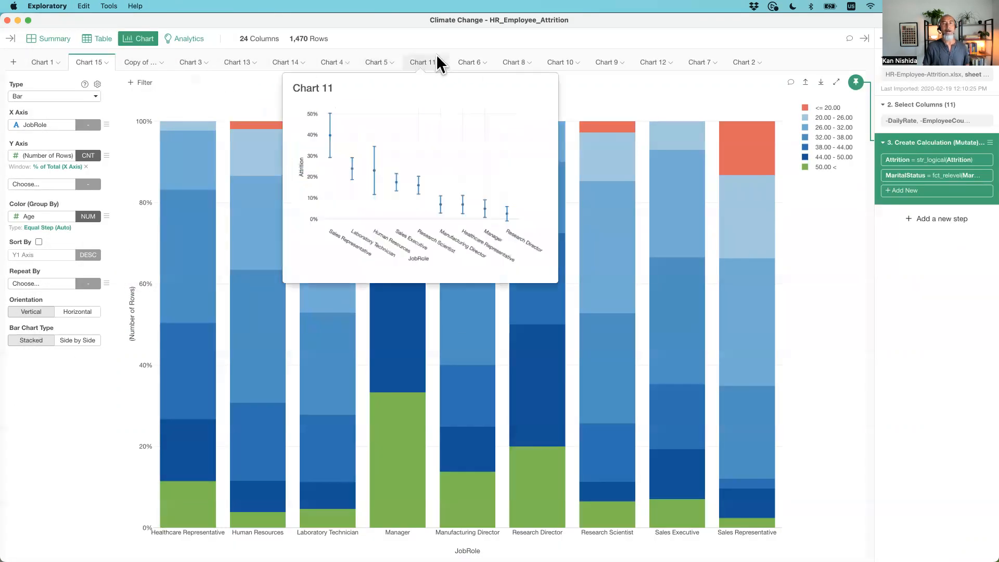
pyautogui.click(13, 63)
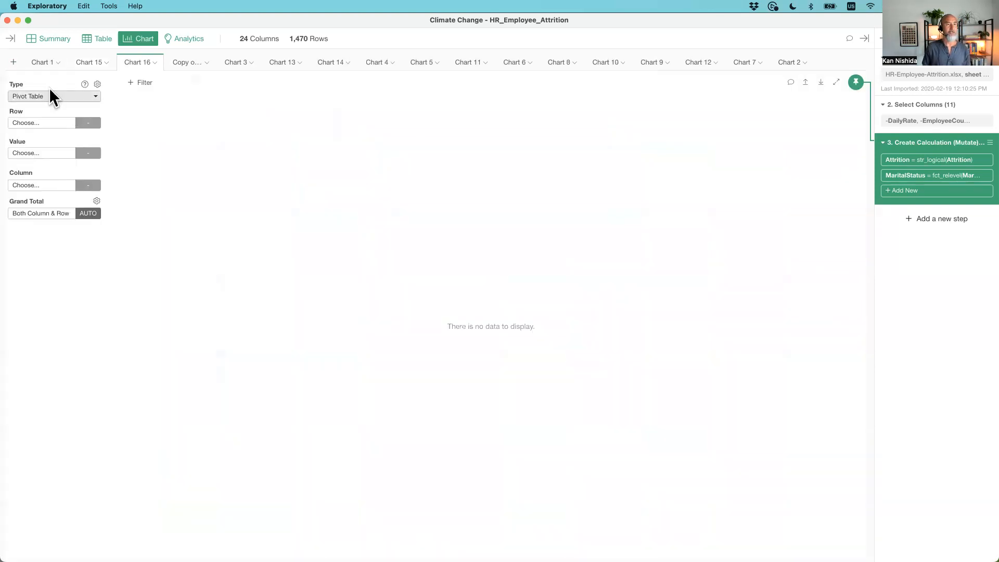
# Step: Open the Global Sales data frame and show its charts
pyautogui.click(10, 38)
pyautogui.press('super+Tab')
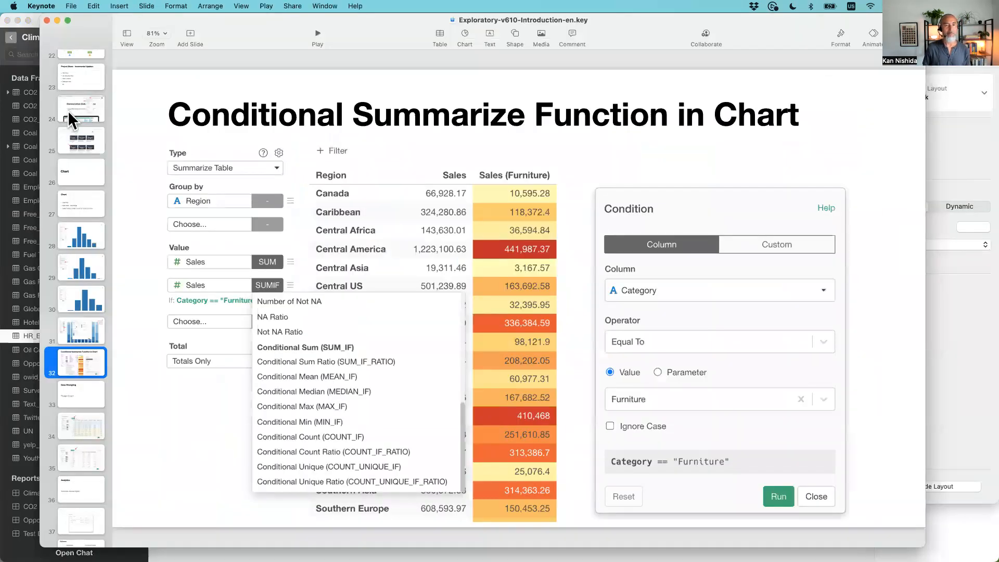
pyautogui.press('super+Tab')
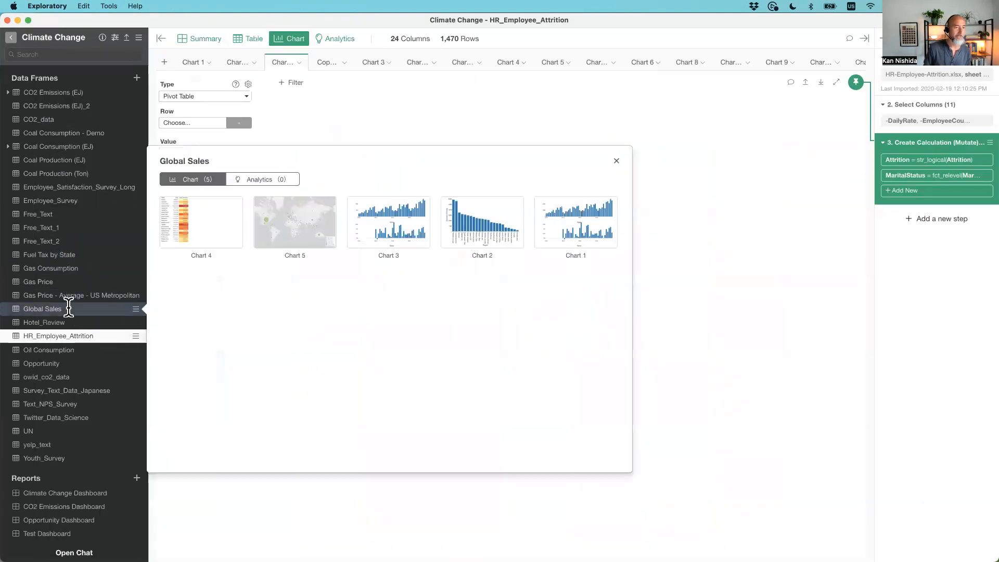
pyautogui.click(68, 309)
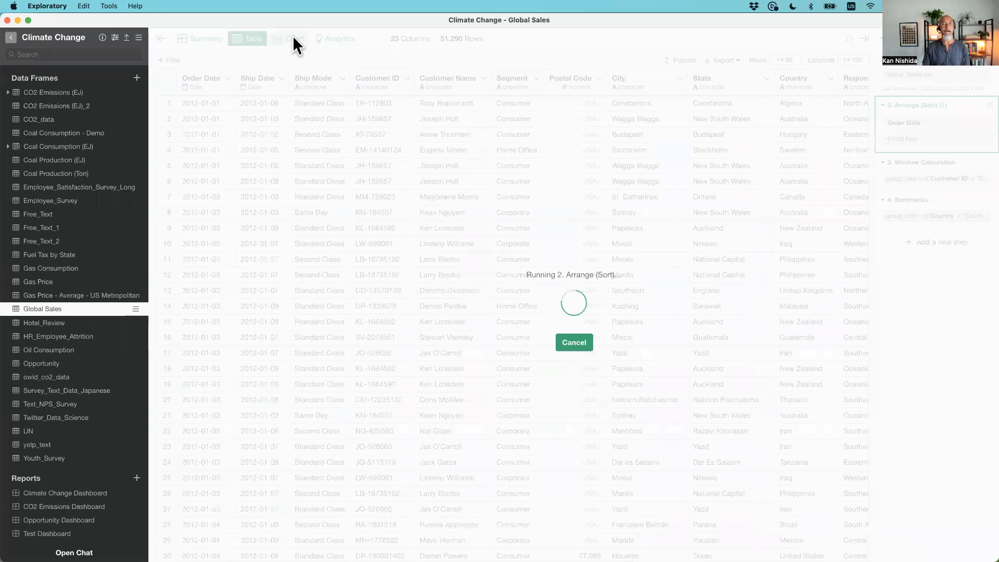
pyautogui.click(293, 35)
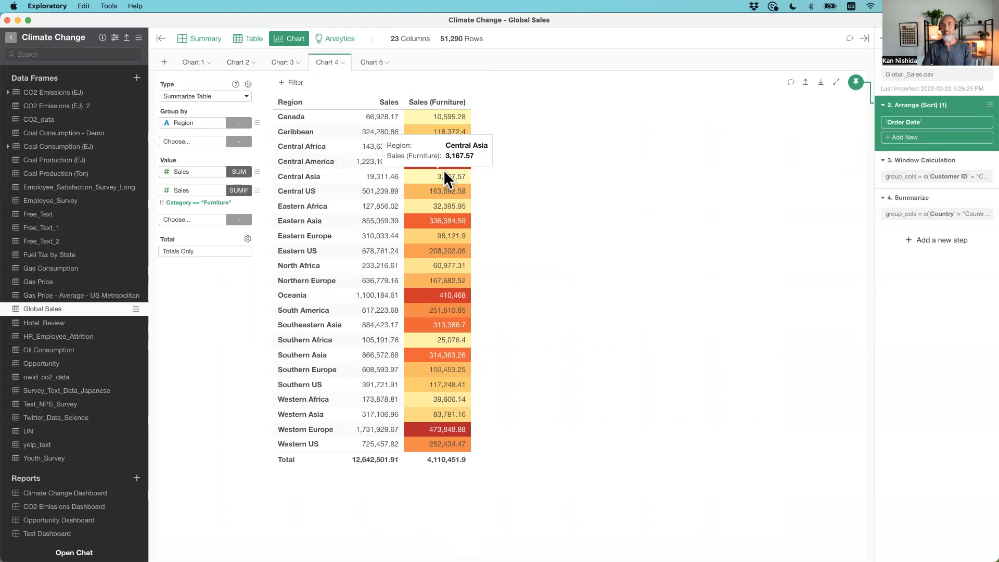
# Step: Review the condition set on the conditional Sales value for Furniture
pyautogui.click(216, 203)
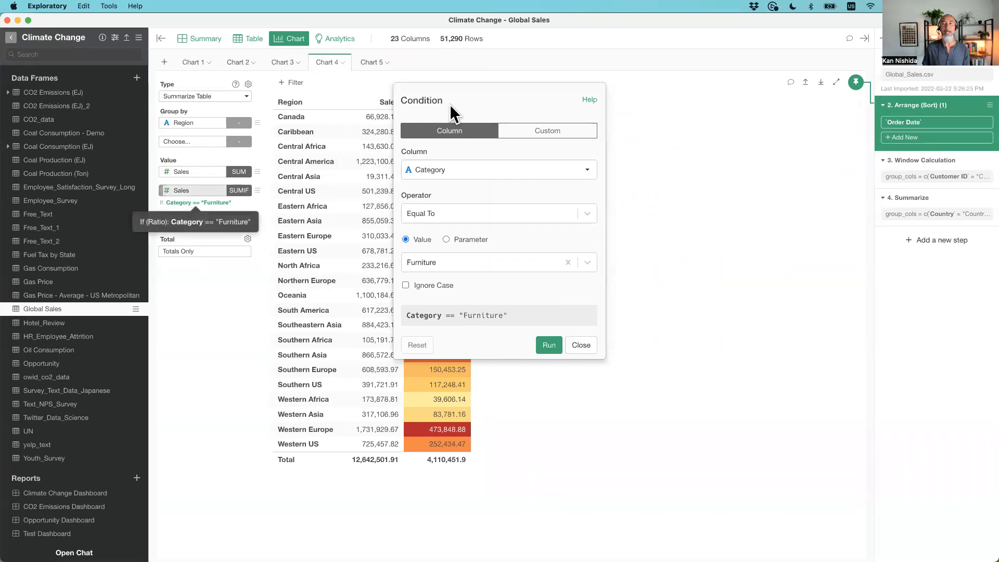
pyautogui.click(579, 345)
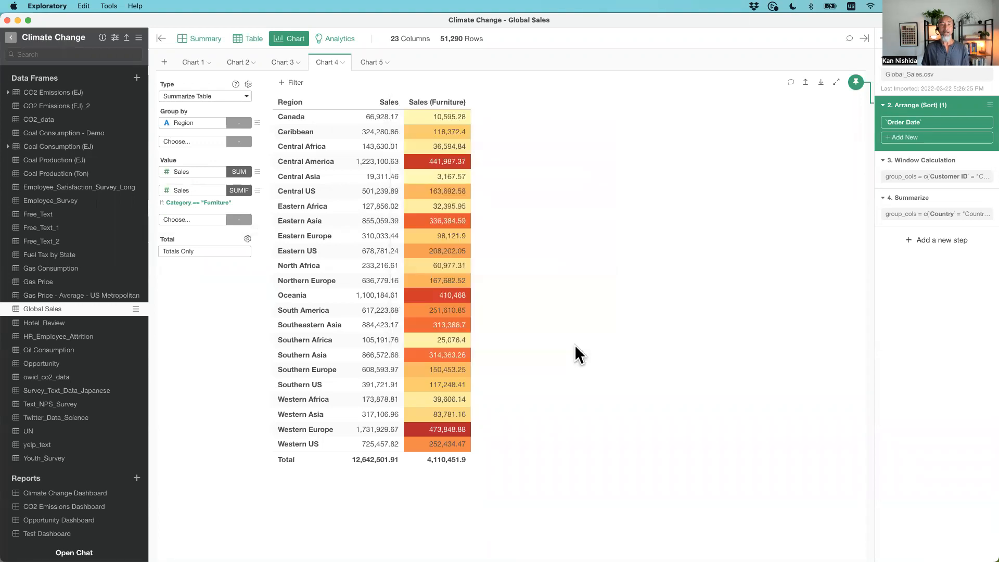
pyautogui.click(186, 220)
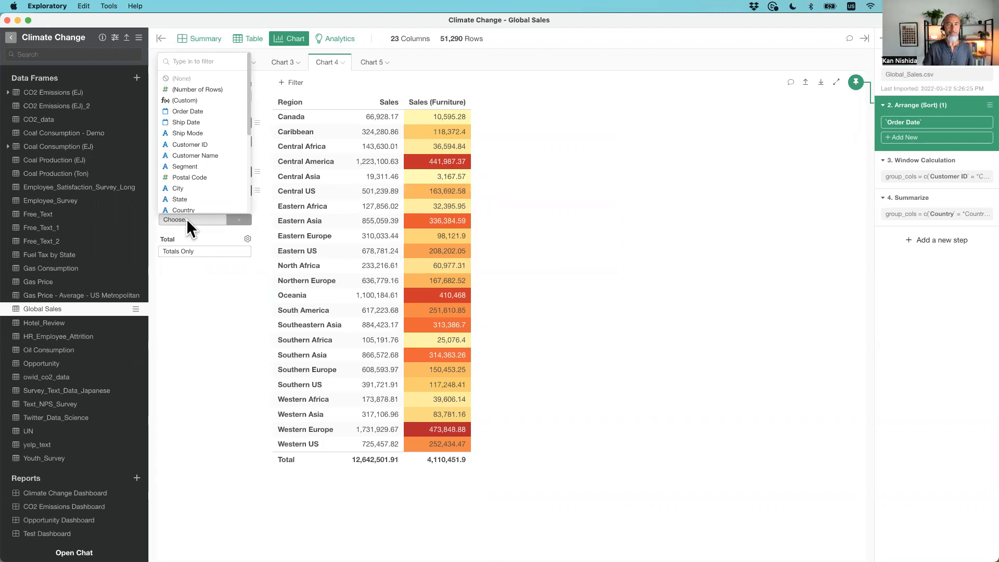
pyautogui.click(203, 331)
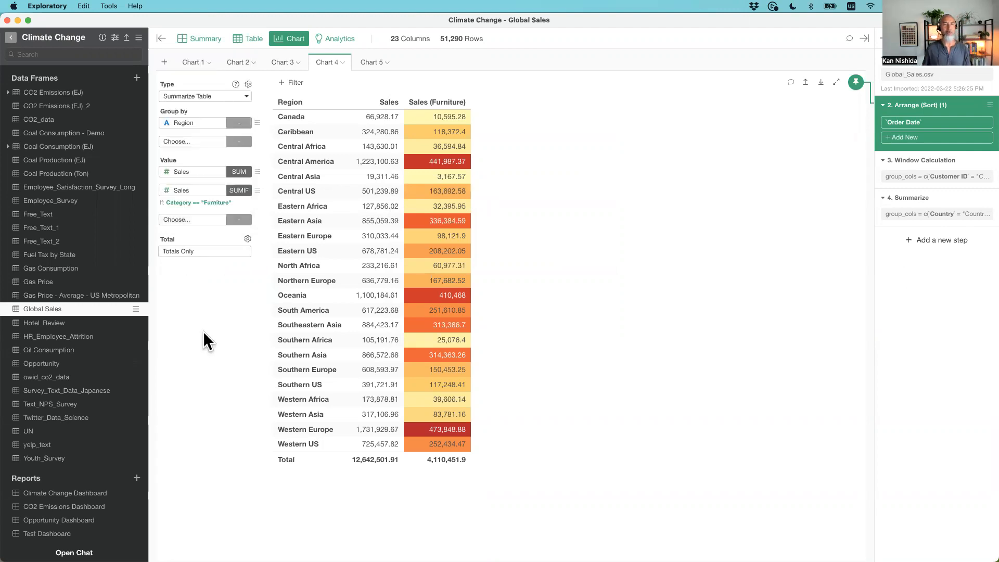
# Step: Examine the Category column's values in the data summary and return to the chart
pyautogui.click(204, 39)
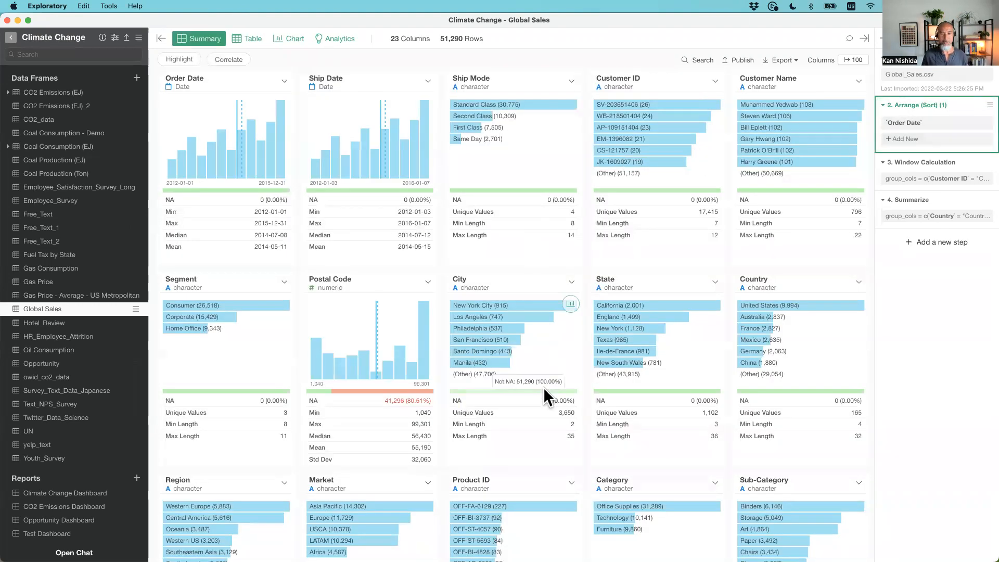
pyautogui.scroll(-5, 543, 387)
pyautogui.click(630, 352)
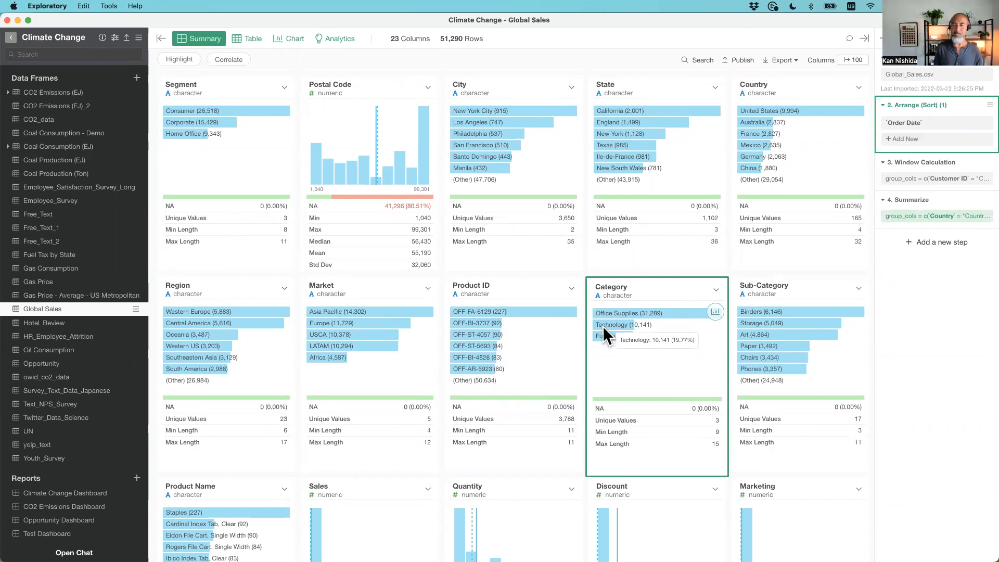
pyautogui.click(285, 39)
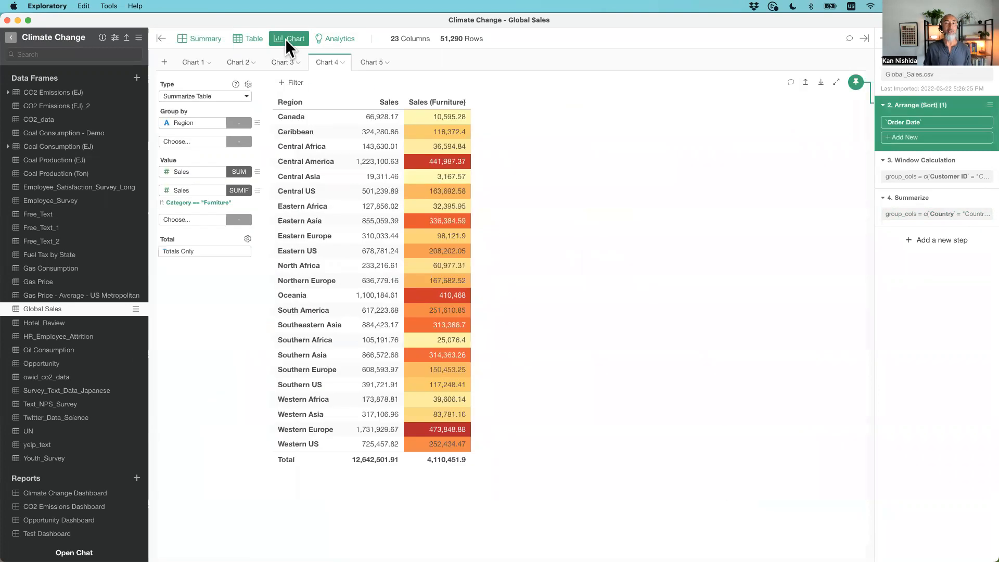
# Step: Add Sales as a third value in the summarize table and aggregate it with Conditional Sum (SUM_IF)
pyautogui.click(176, 219)
pyautogui.scroll(-5, 189, 169)
pyautogui.click(193, 136)
pyautogui.click(238, 220)
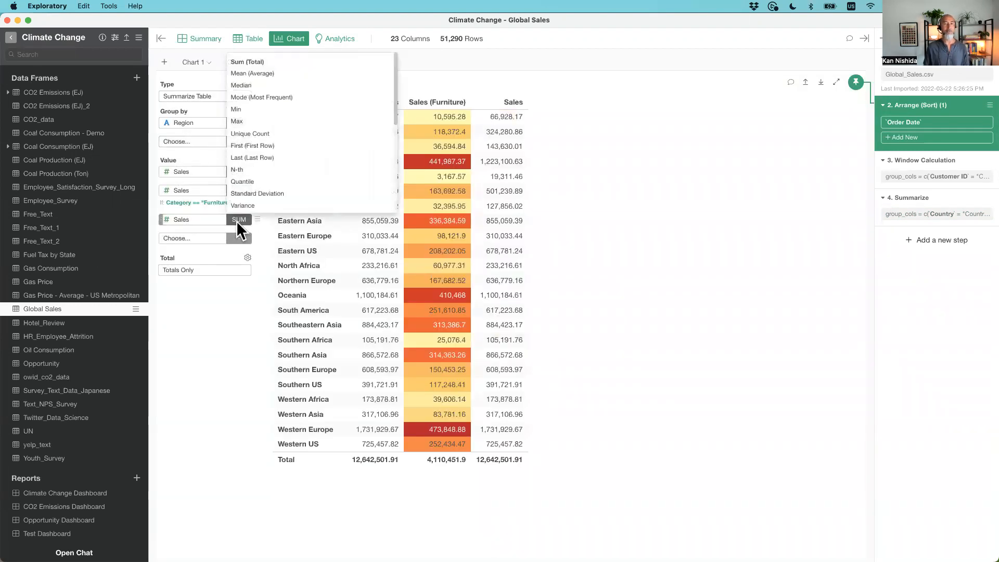
pyautogui.scroll(-10, 315, 157)
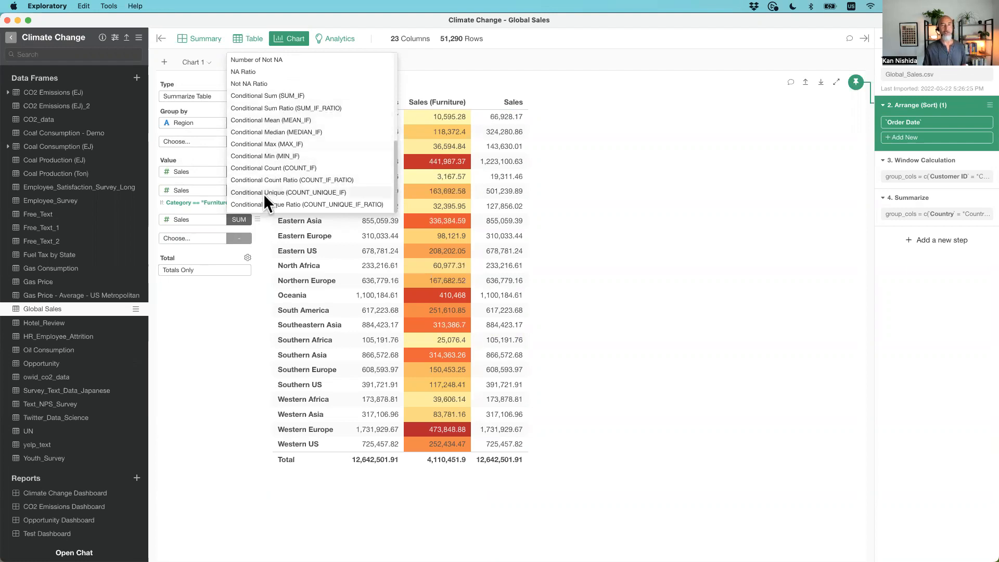
pyautogui.click(256, 97)
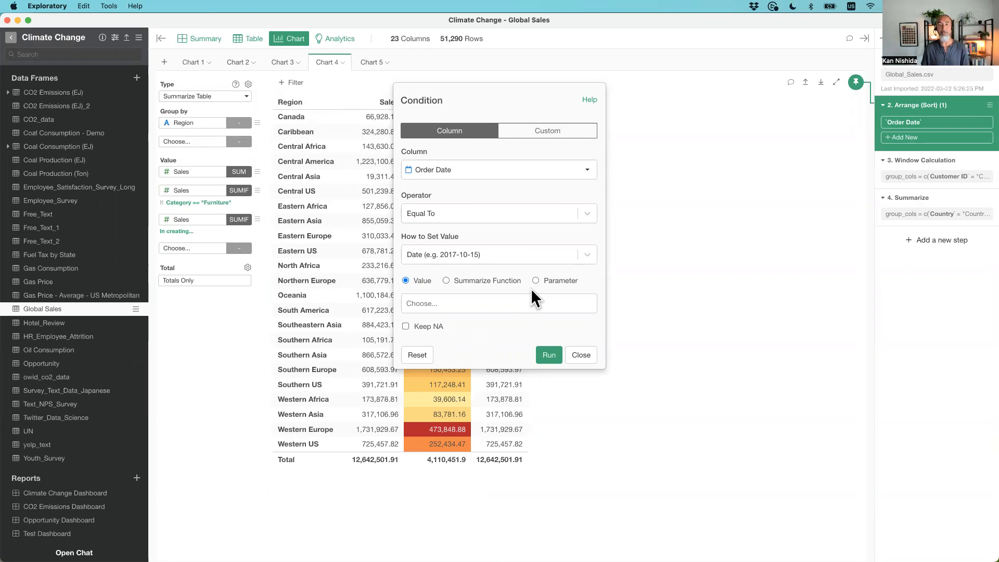
# Step: Set the new Sales value's condition to Category Equal To Technology and run it
pyautogui.click(455, 168)
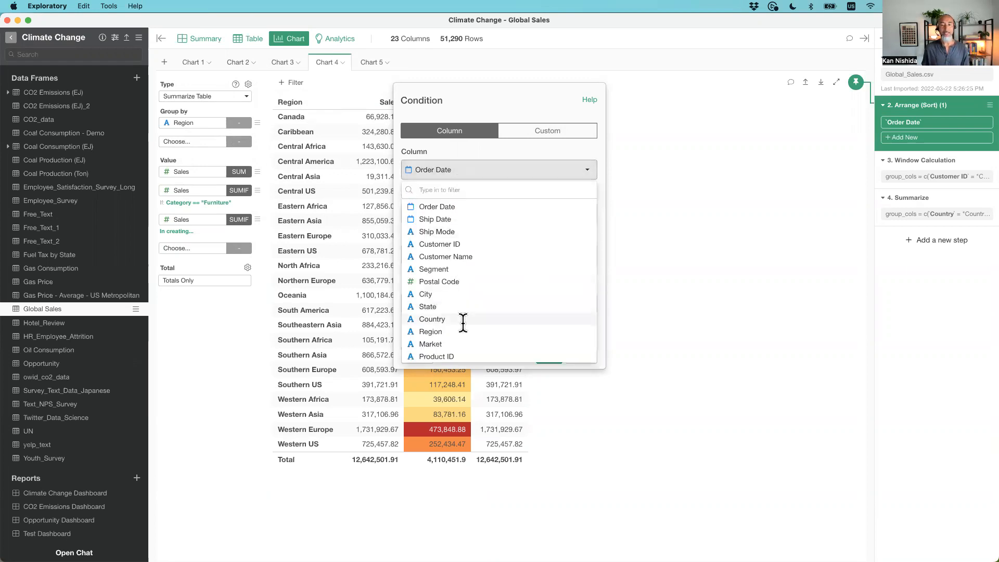
pyautogui.scroll(-5, 463, 323)
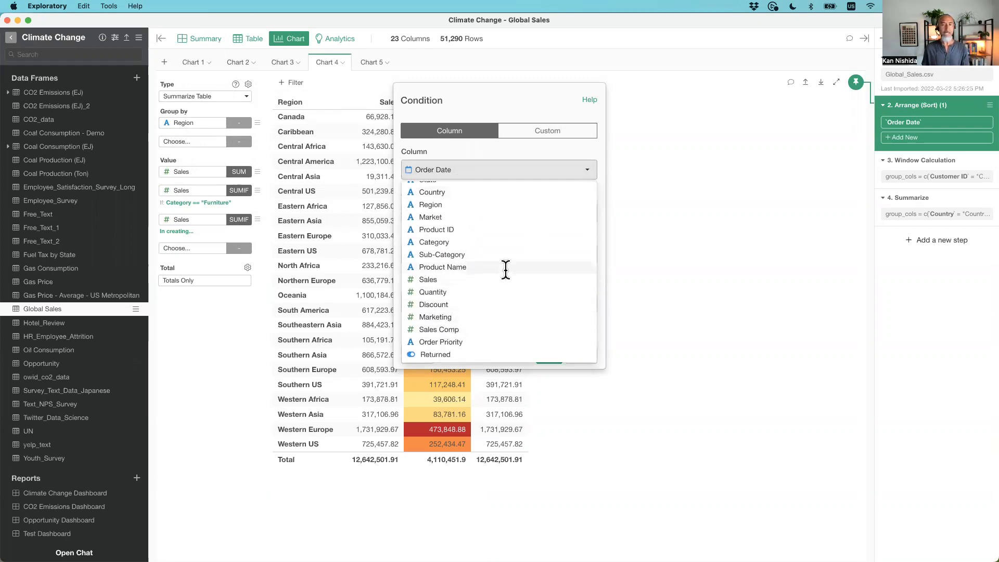
pyautogui.click(474, 242)
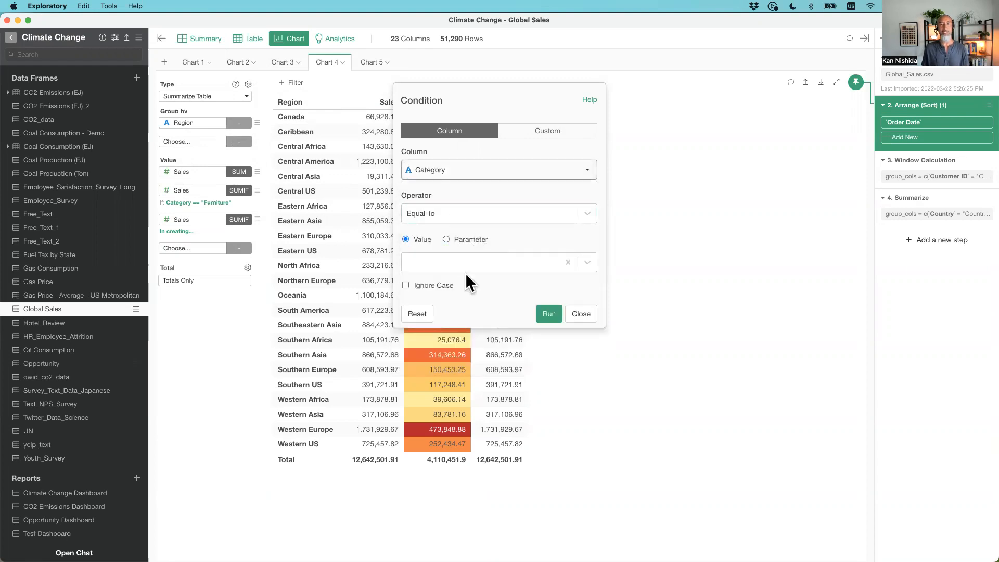
pyautogui.click(461, 264)
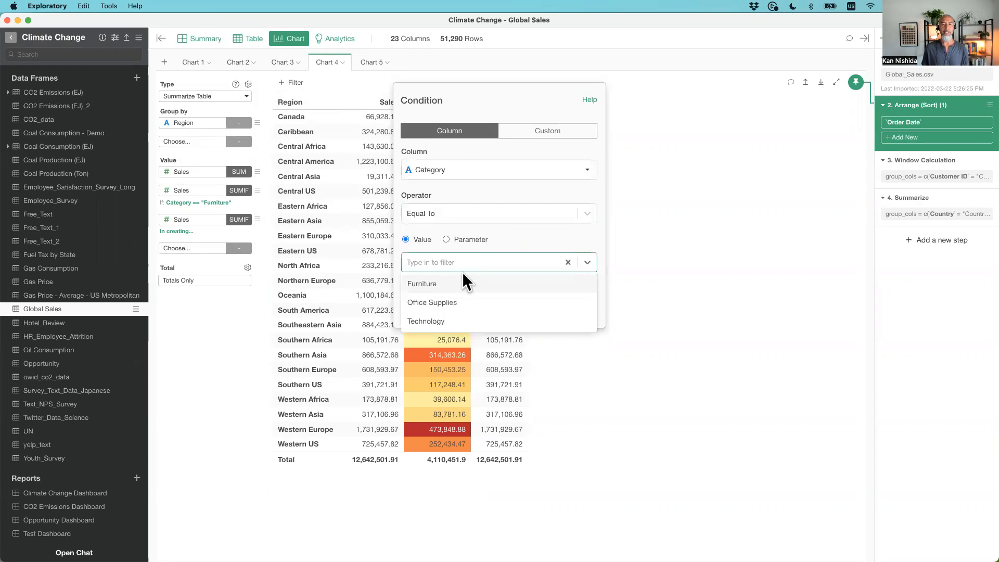
pyautogui.click(463, 316)
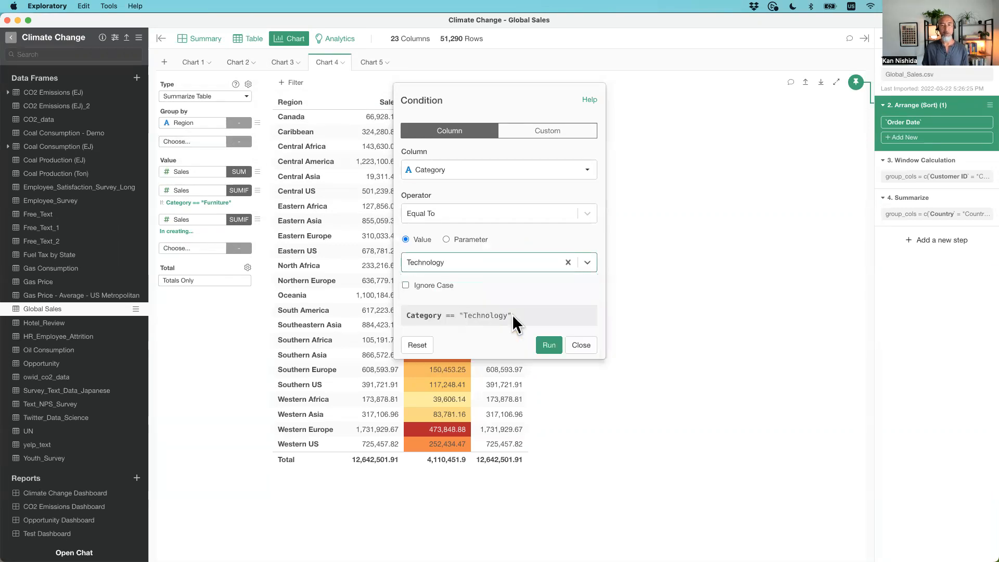
pyautogui.click(549, 344)
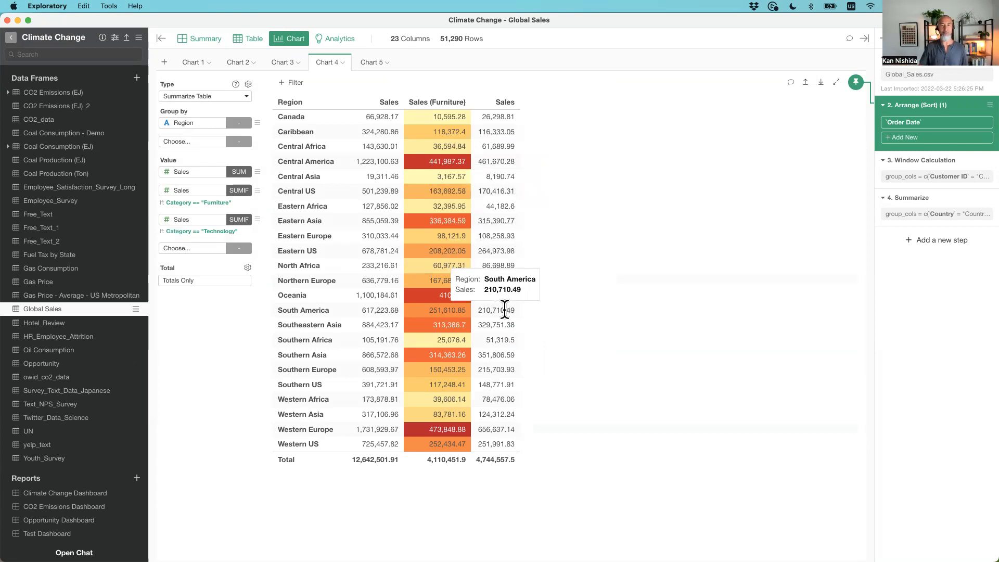
pyautogui.click(231, 232)
pyautogui.click(565, 338)
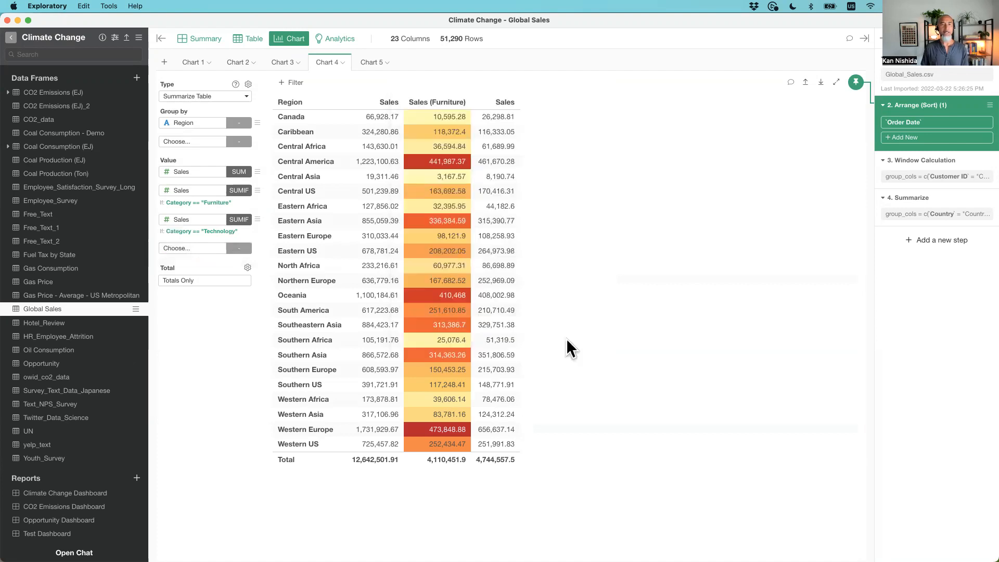
# Step: Set the display name of the Technology sales column to "Sales (Tech)" and apply the formatting
pyautogui.click(257, 219)
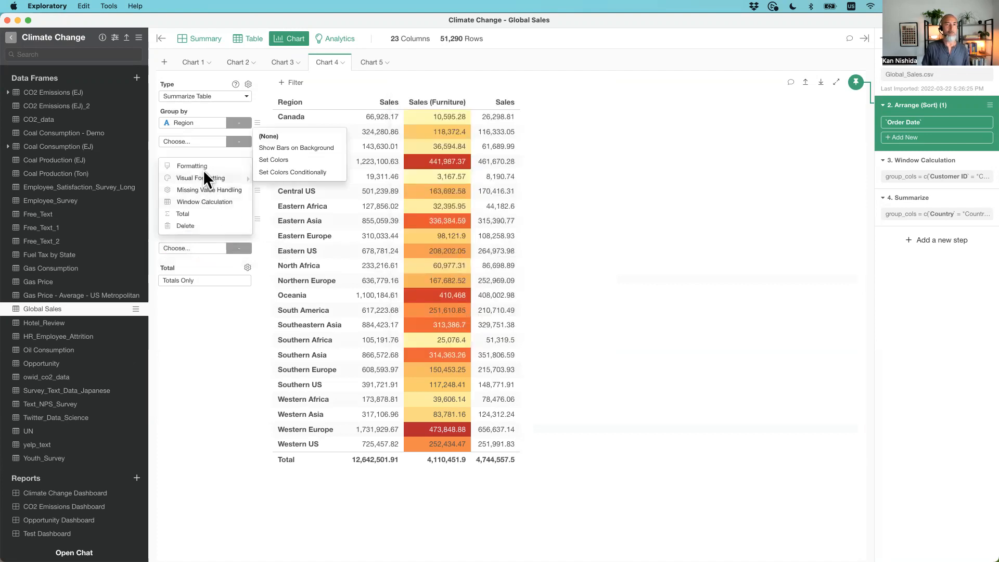
pyautogui.click(202, 165)
pyautogui.click(407, 139)
pyautogui.write('(Tech)')
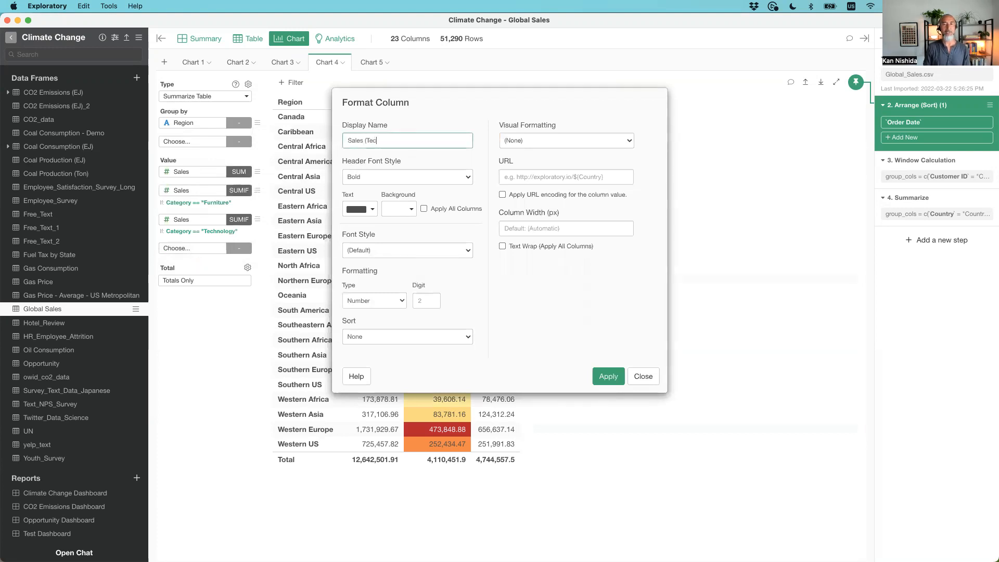
pyautogui.click(602, 371)
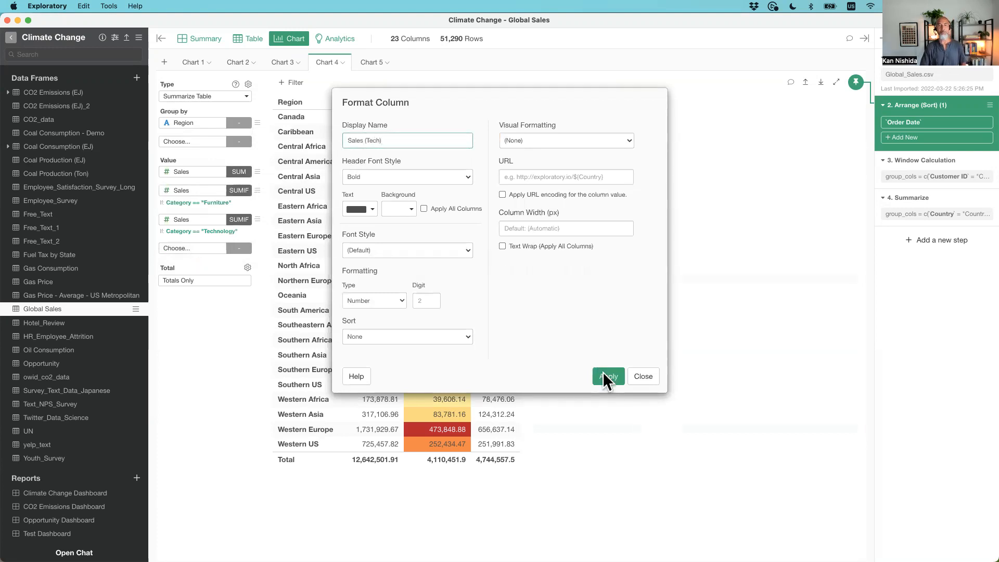
pyautogui.click(646, 375)
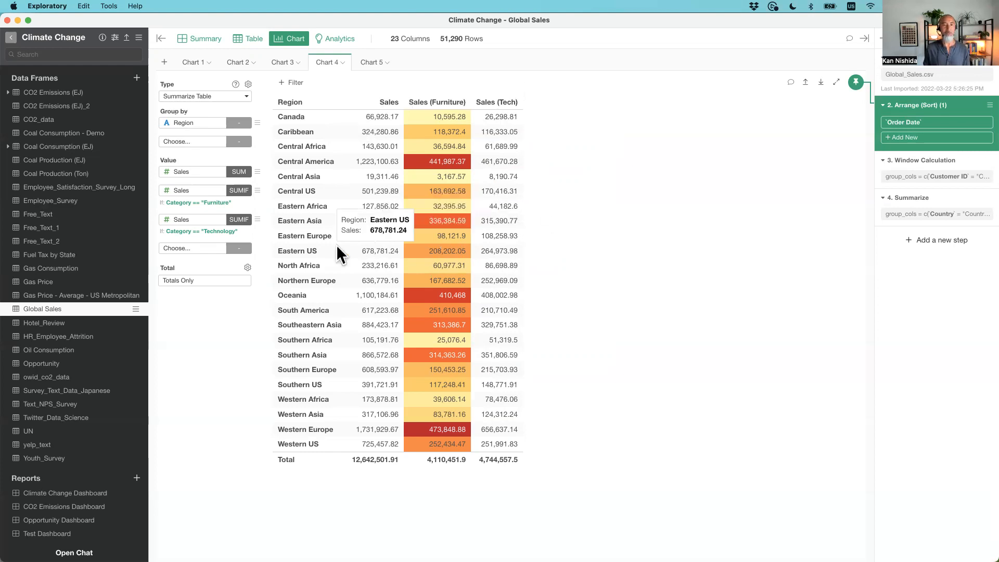
# Step: Change the Sales (Tech) value's function to Conditional Sum Ratio (SUM_IF_RATIO)
pyautogui.click(237, 219)
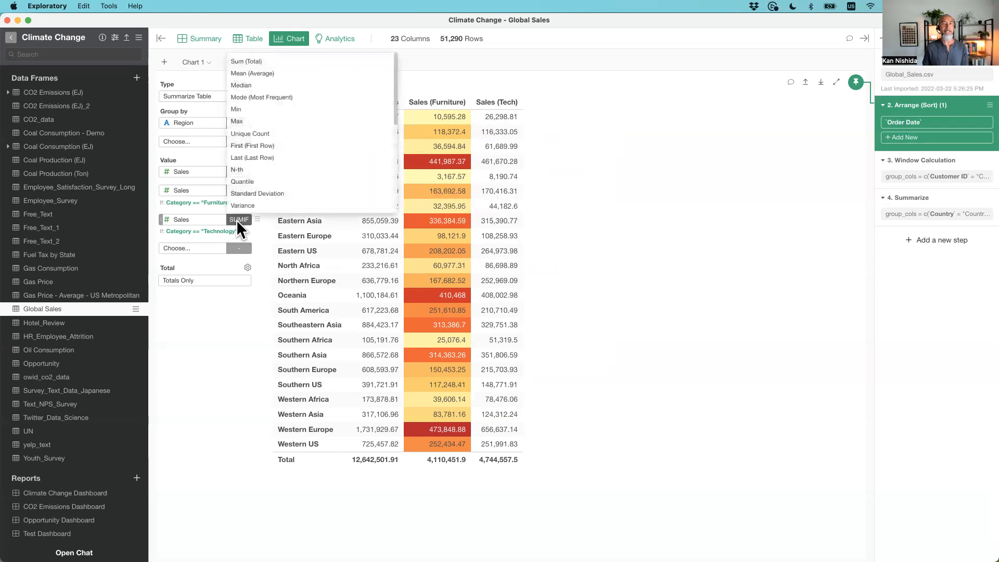
pyautogui.scroll(-5, 301, 183)
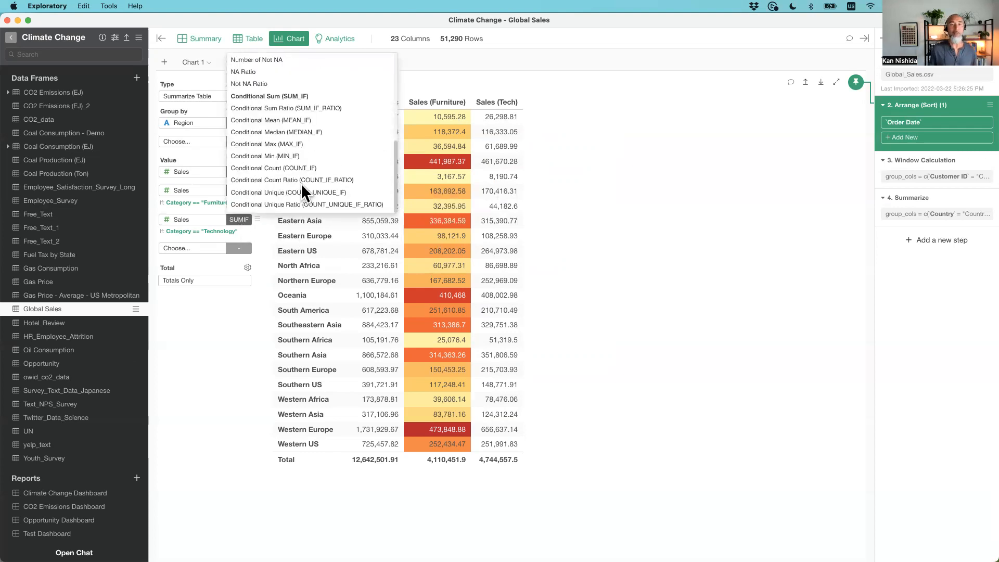
pyautogui.click(327, 108)
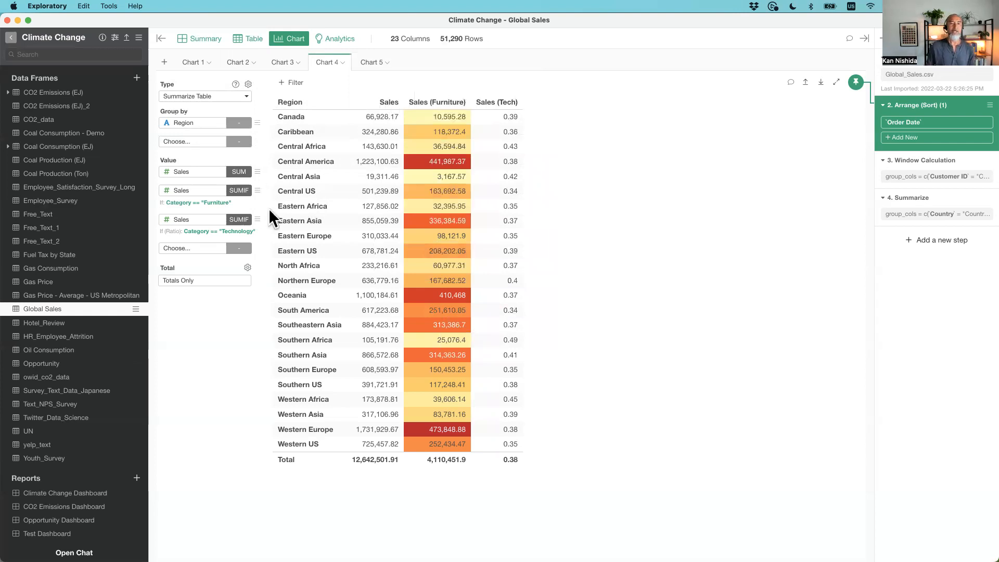
pyautogui.click(255, 218)
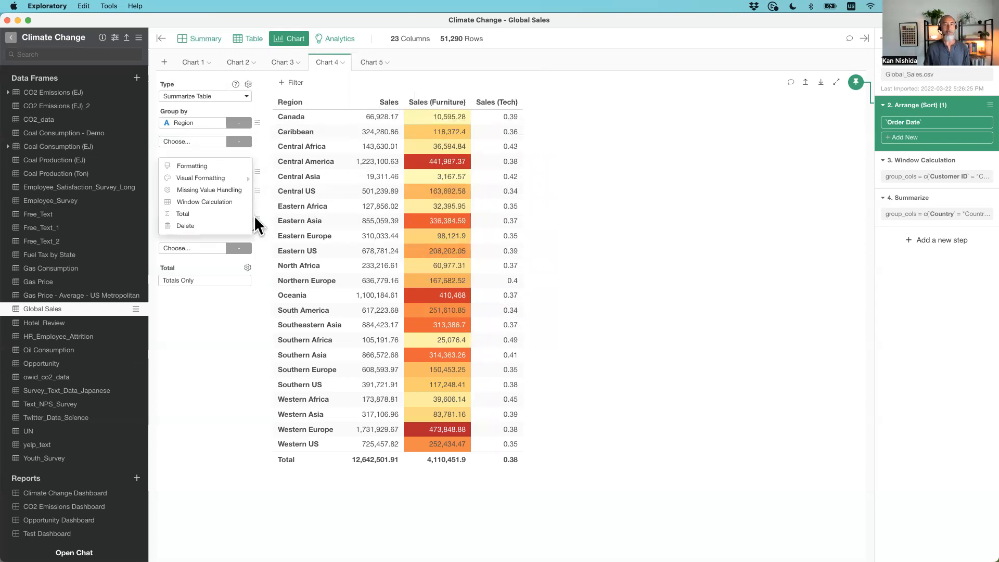
pyautogui.click(201, 165)
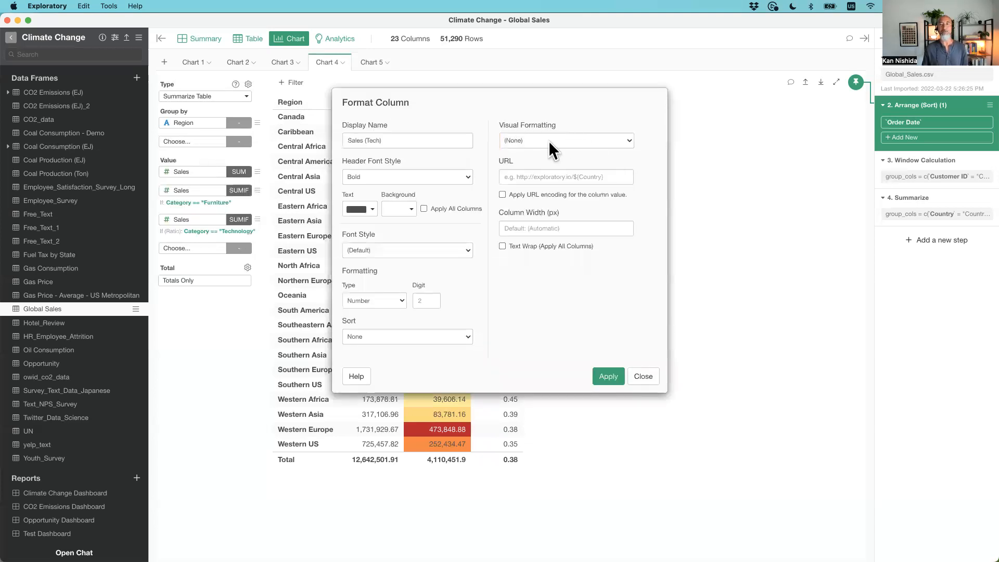
pyautogui.click(578, 144)
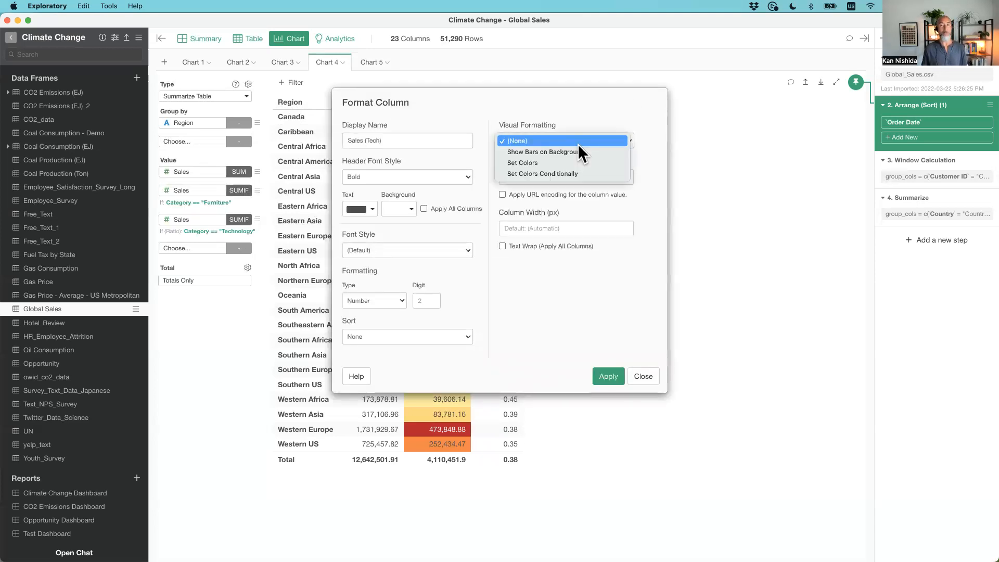
pyautogui.click(578, 143)
pyautogui.click(640, 380)
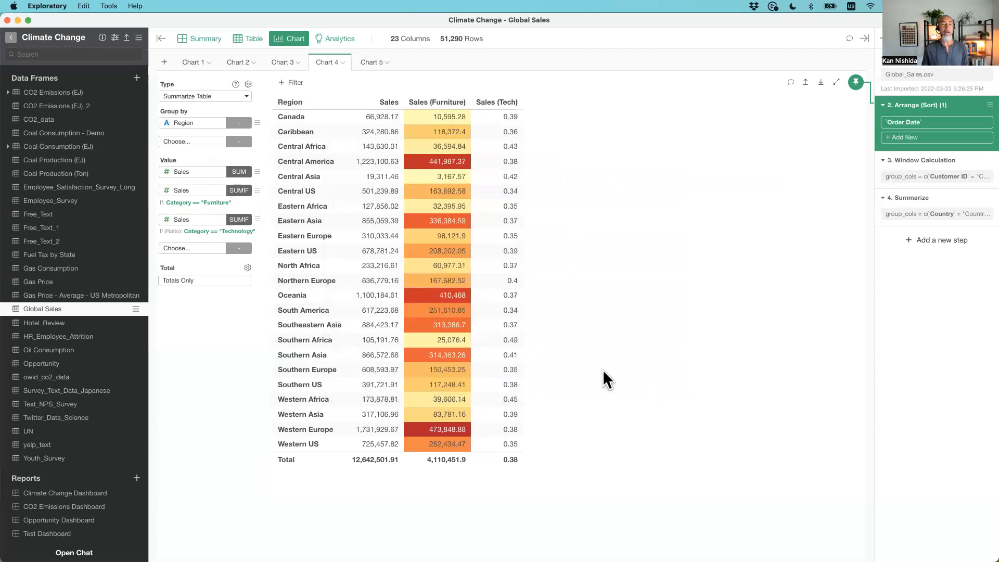
# Step: Show bars on the background of the Sales (Tech) column and sort the table by that column in descending order
pyautogui.click(257, 220)
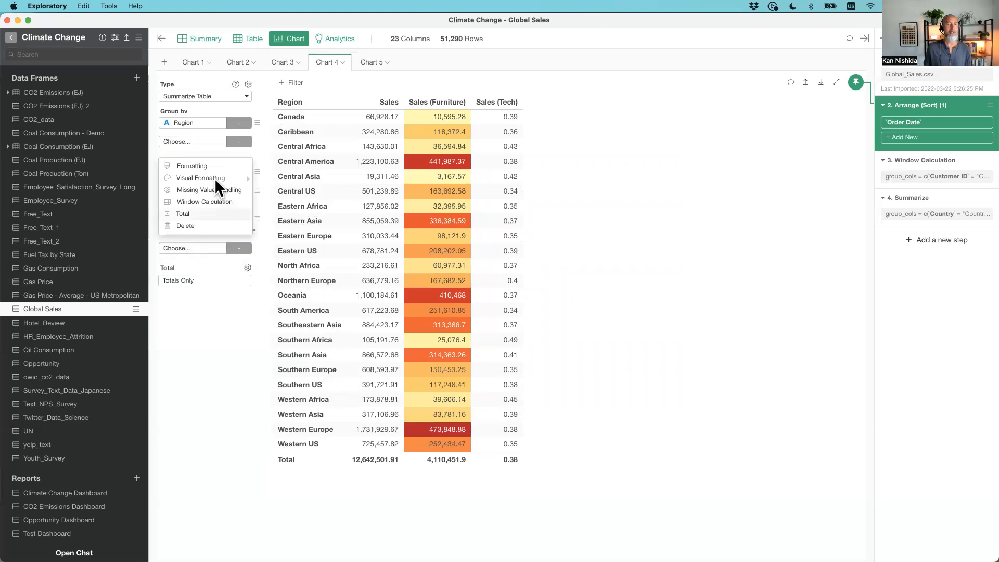
pyautogui.click(261, 266)
pyautogui.click(257, 217)
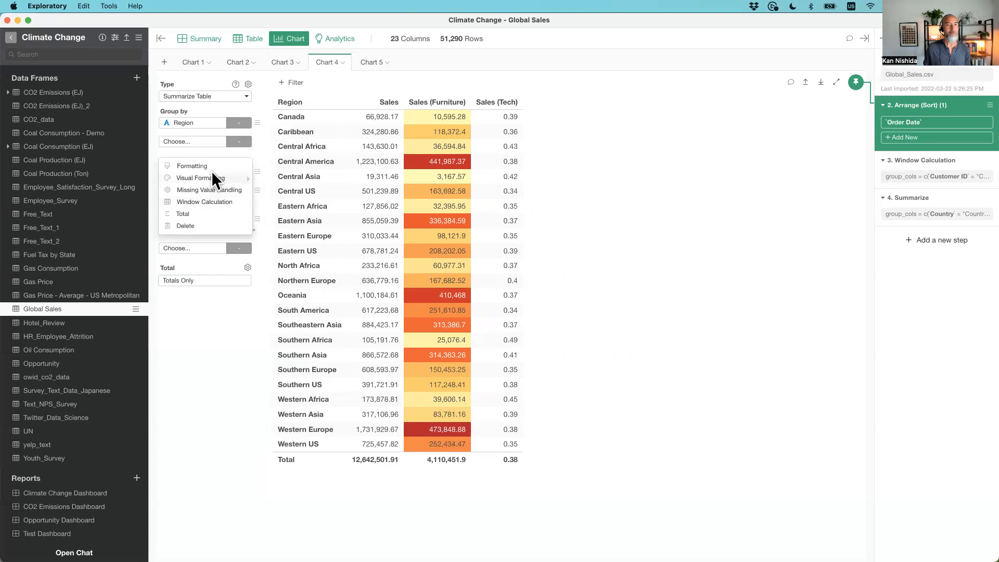
pyautogui.click(211, 175)
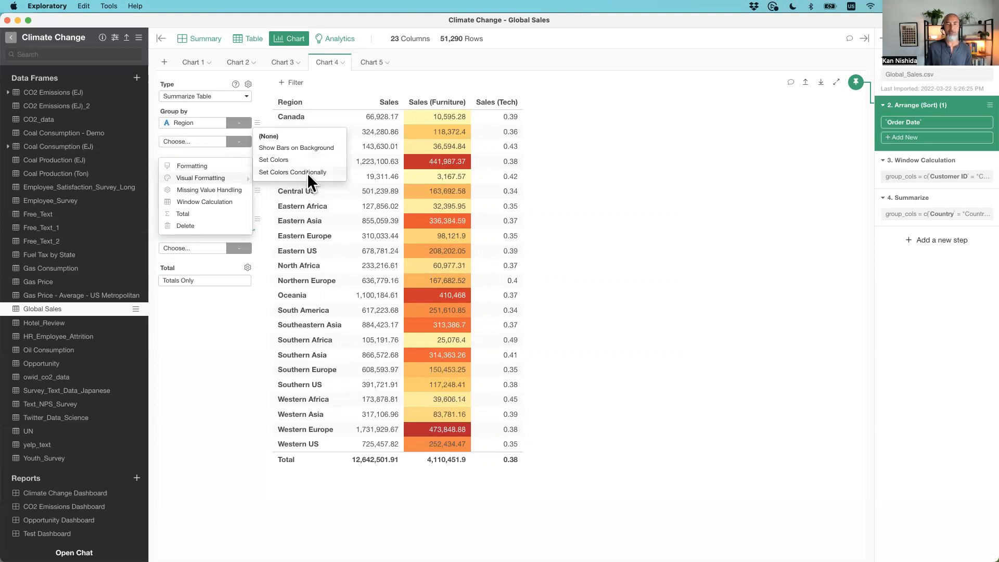
pyautogui.click(286, 148)
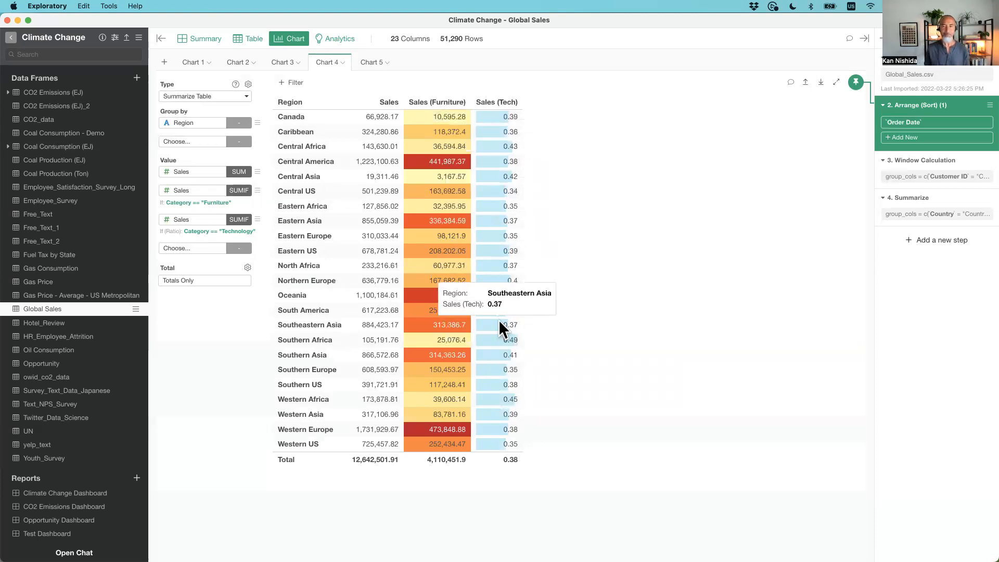
pyautogui.click(505, 102)
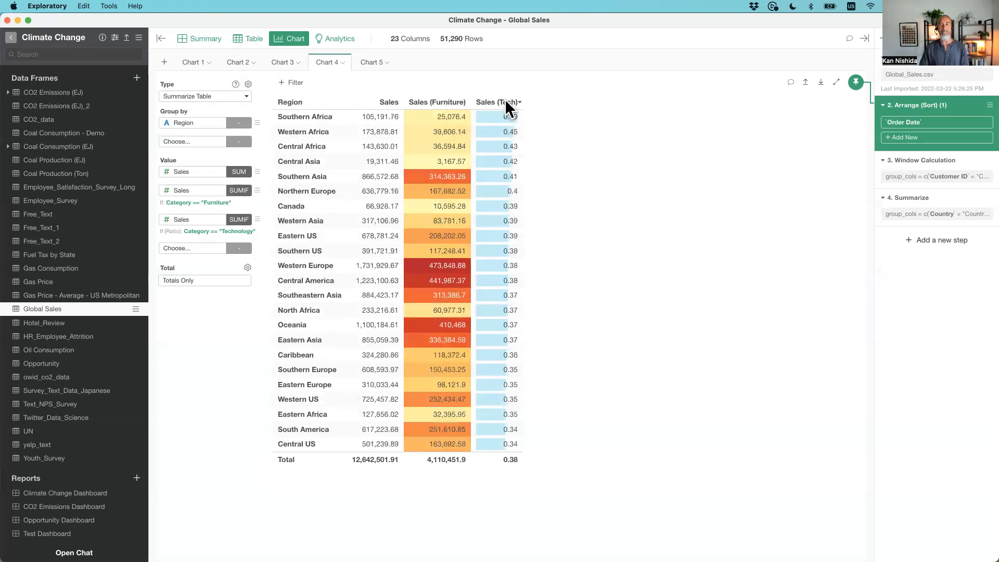
# Step: Set the positive bar color of the Sales (Tech) column to Light Green and apply the formatting
pyautogui.click(257, 218)
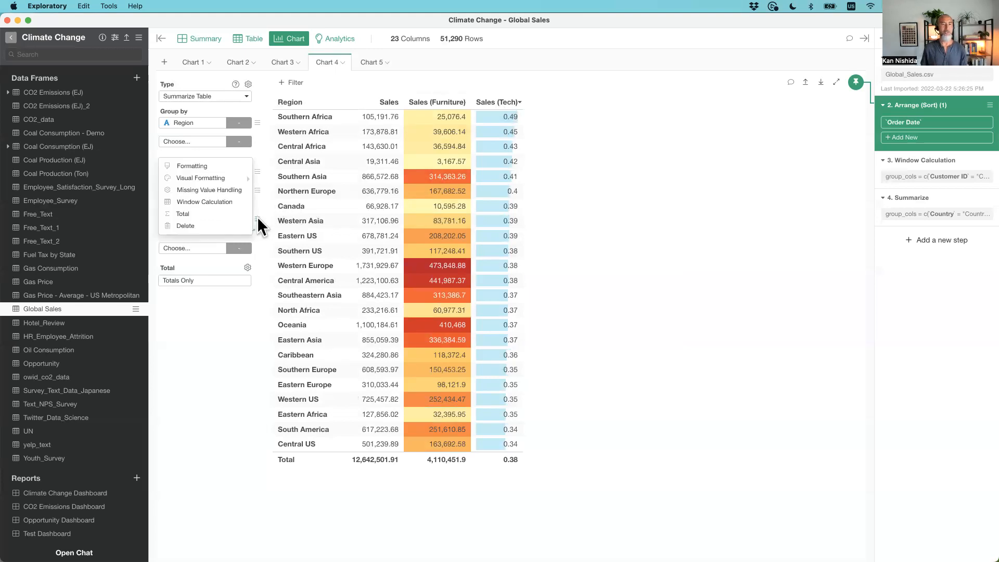
pyautogui.click(197, 166)
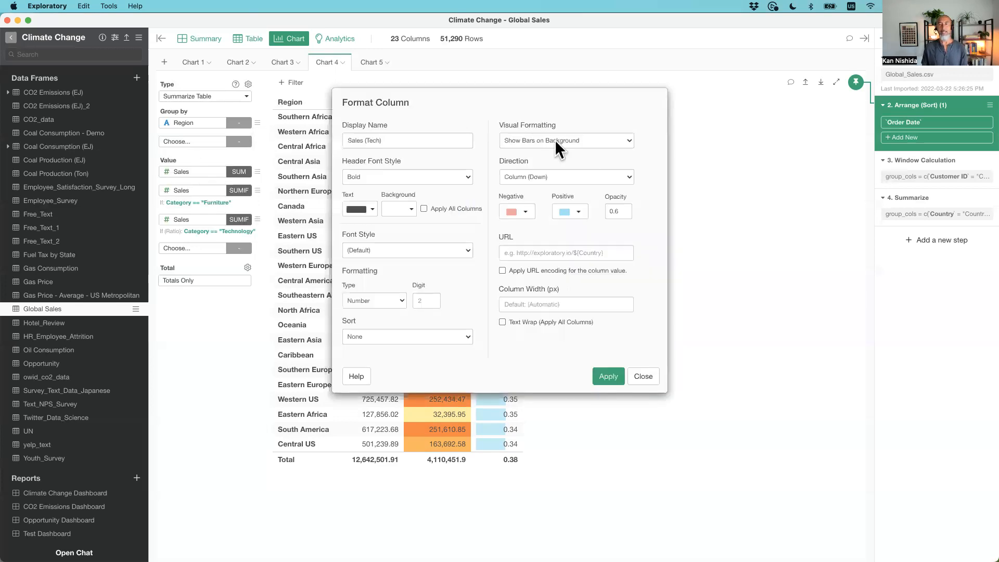
pyautogui.click(562, 212)
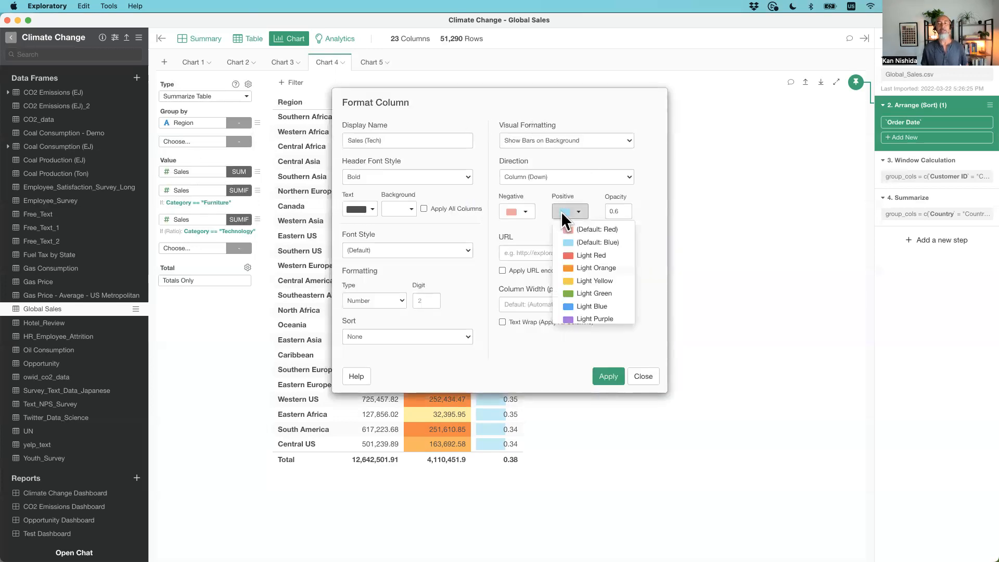
pyautogui.click(594, 292)
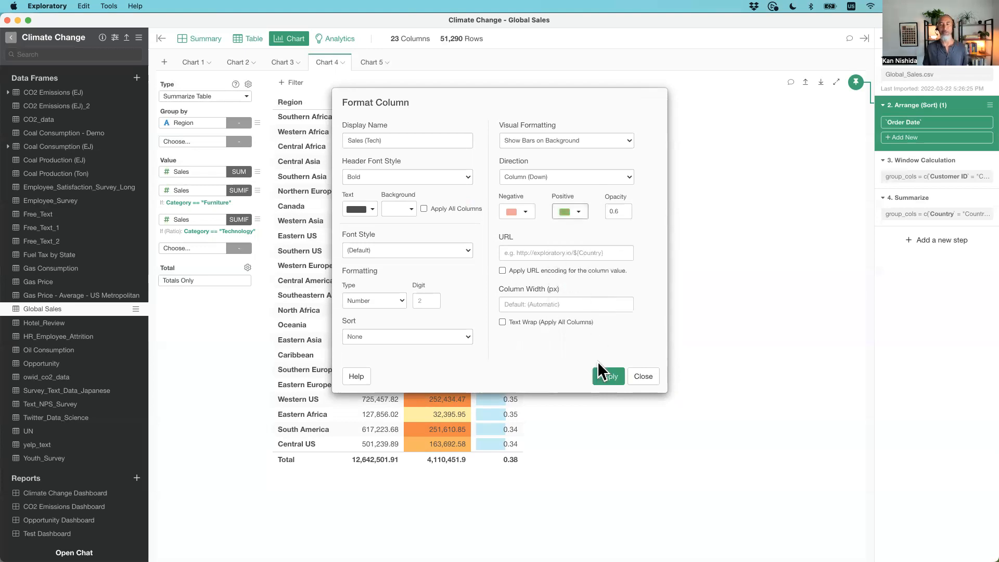
pyautogui.click(601, 376)
pyautogui.moveTo(559, 100); pyautogui.dragTo(789, 98)
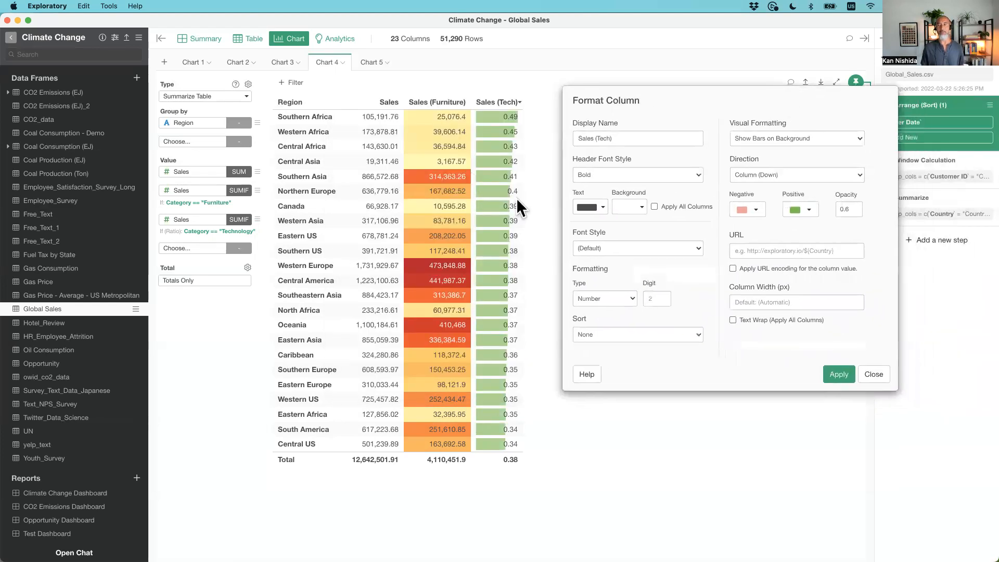
# Step: Format the Sales (Tech) values as Percentage (%), apply it and close the column formatting
pyautogui.click(605, 295)
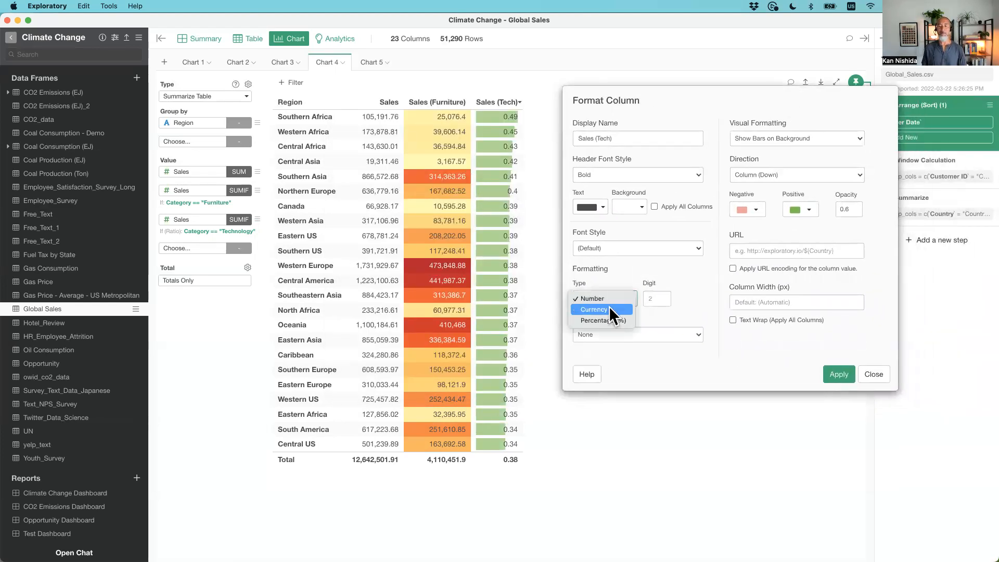
pyautogui.press('Escape')
pyautogui.click(837, 374)
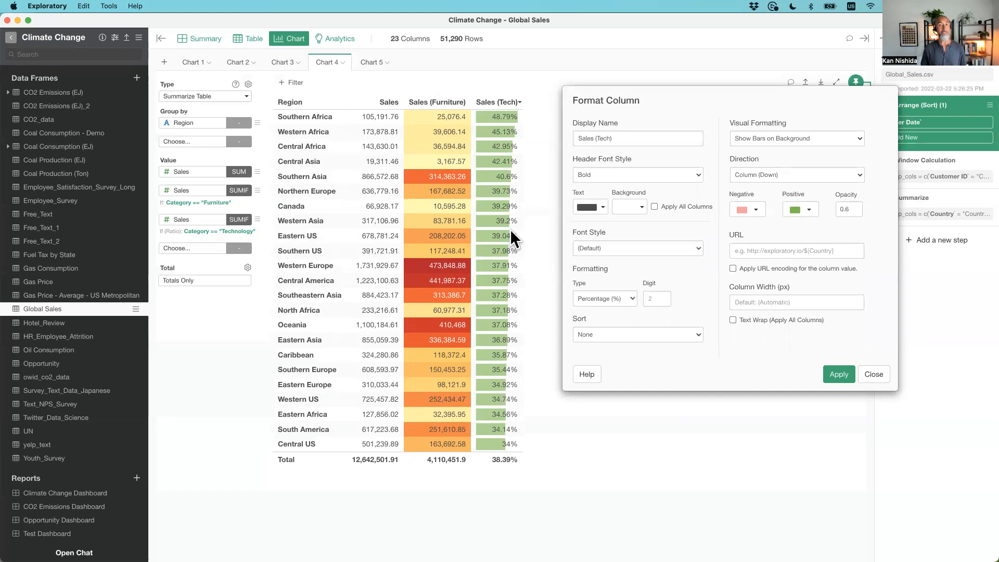
pyautogui.click(872, 373)
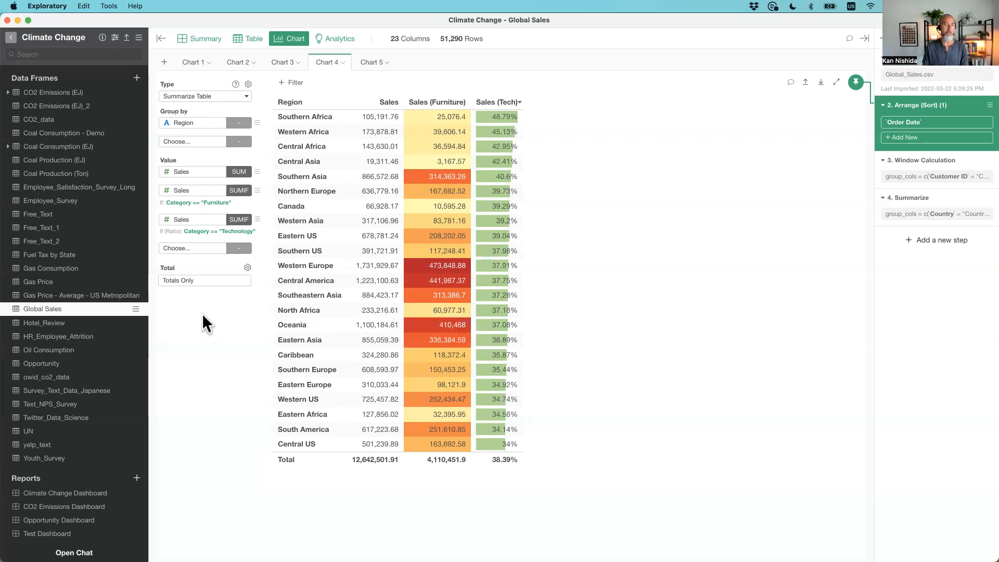
# Step: Look through the conditional summarize functions available for the Sales (Tech) value
pyautogui.click(243, 220)
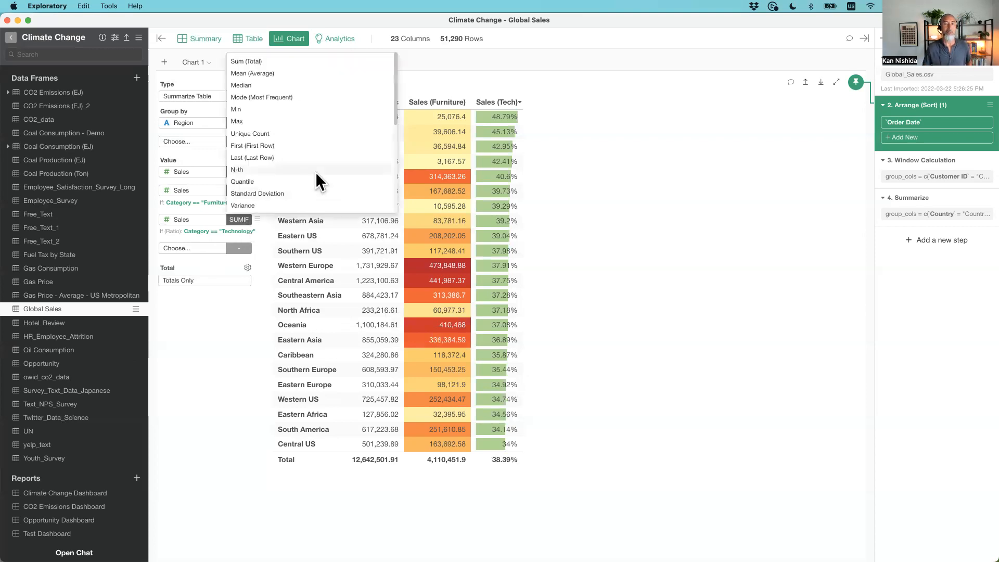
pyautogui.scroll(-5, 315, 172)
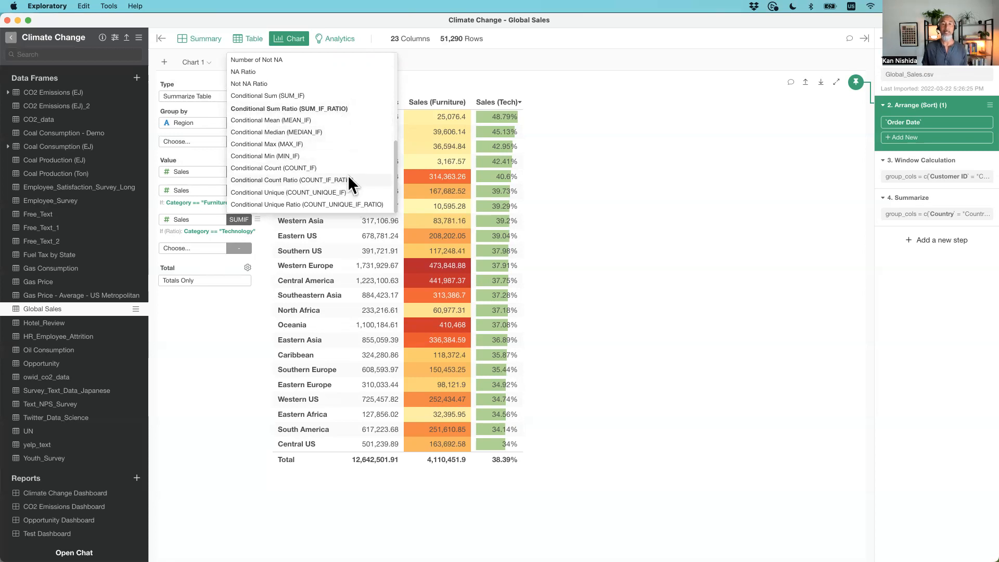
pyautogui.click(205, 339)
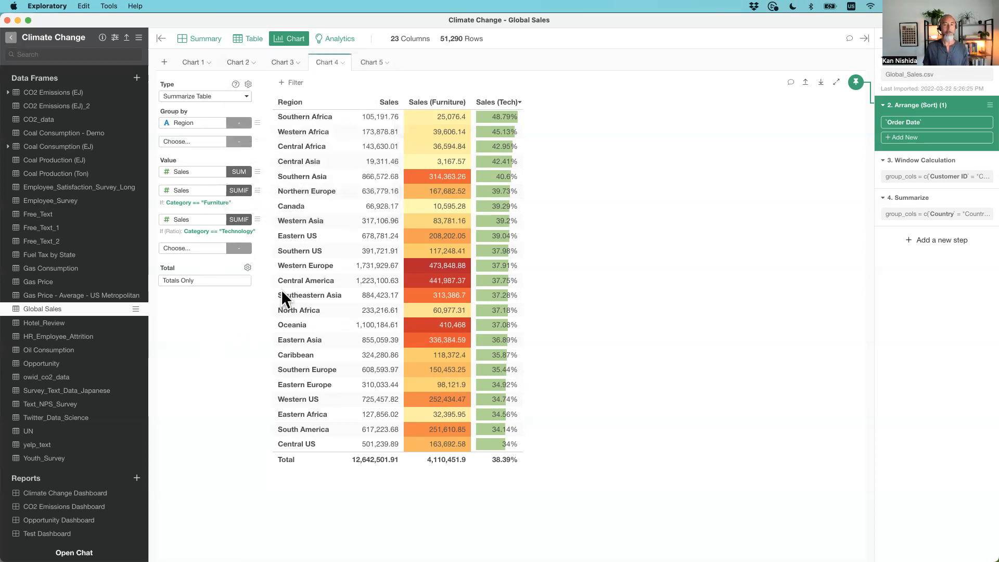
# Step: Switch to Keynote, present the slides from Data Wrangling through the Dictionary slide, and end the slideshow
pyautogui.press('super+Tab')
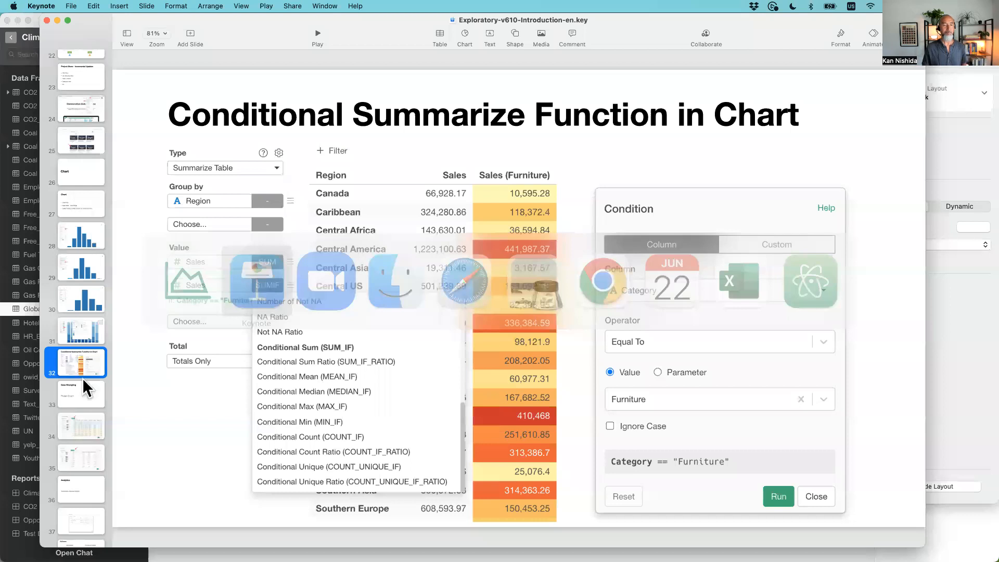
pyautogui.click(75, 389)
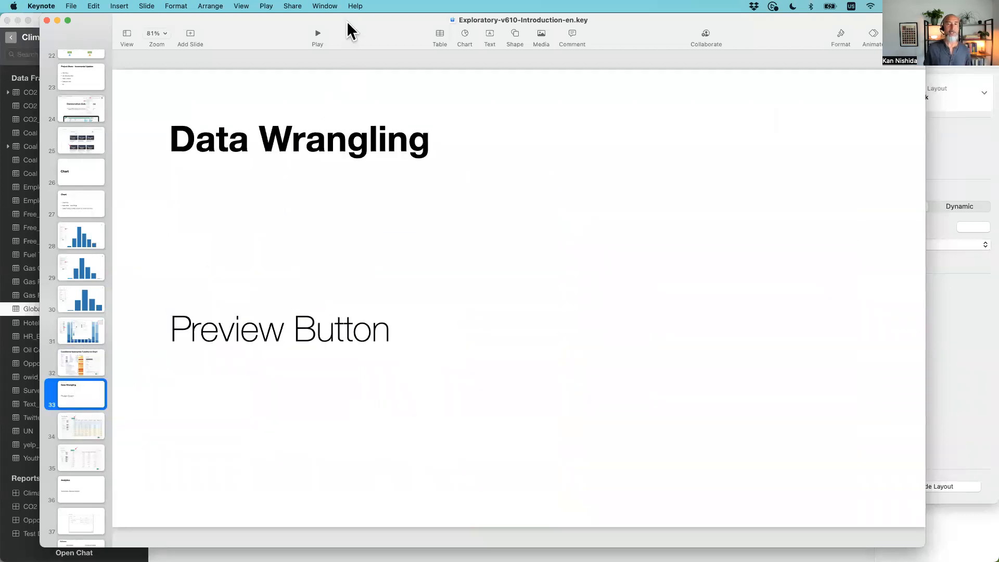
pyautogui.click(318, 32)
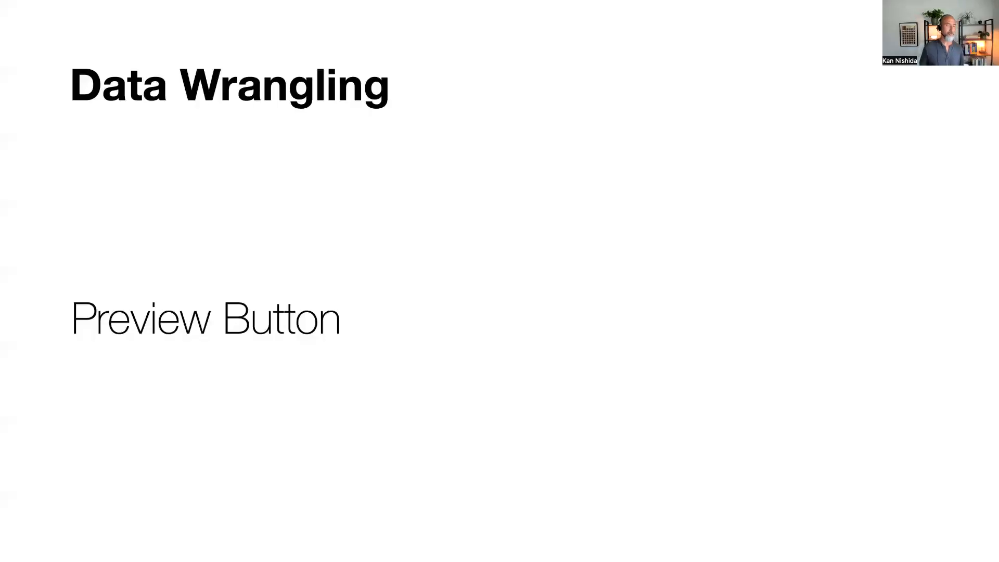
pyautogui.press('Right')
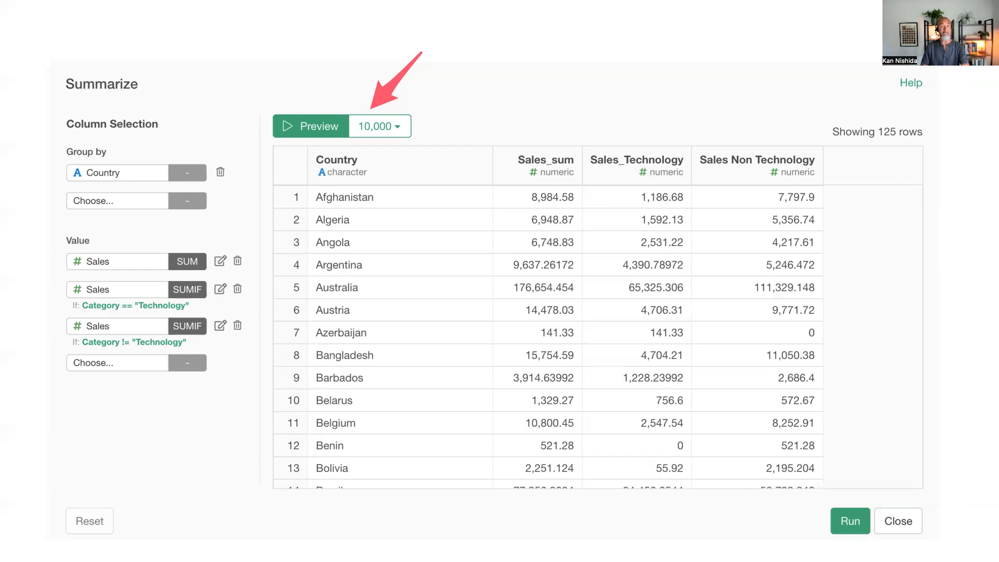
pyautogui.press('Right')
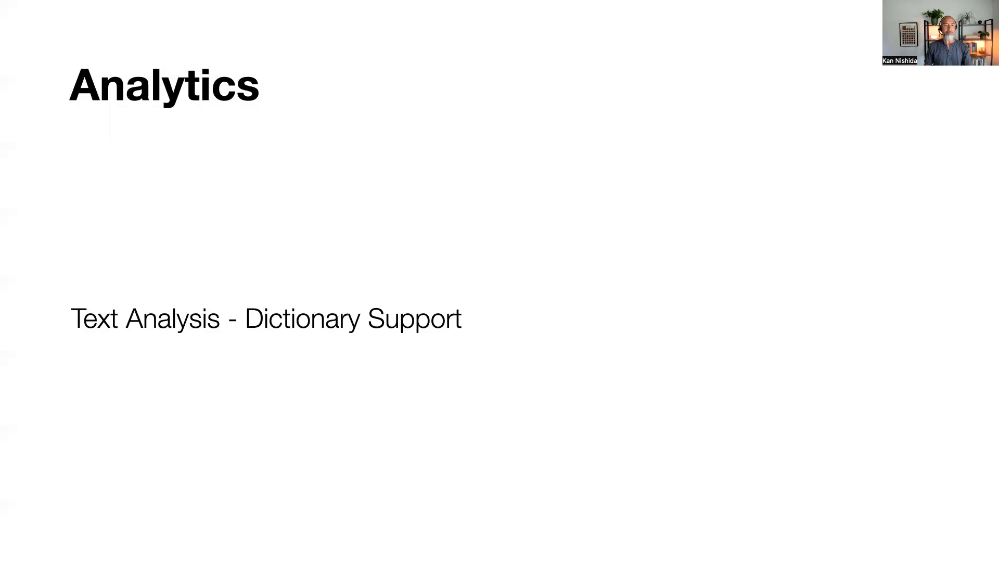
pyautogui.press('Right')
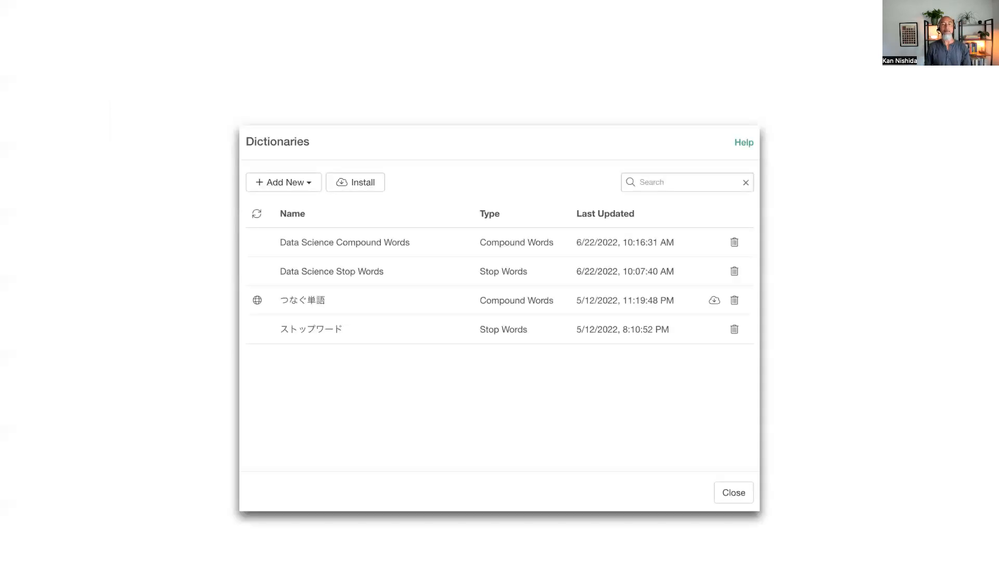
pyautogui.press('Right')
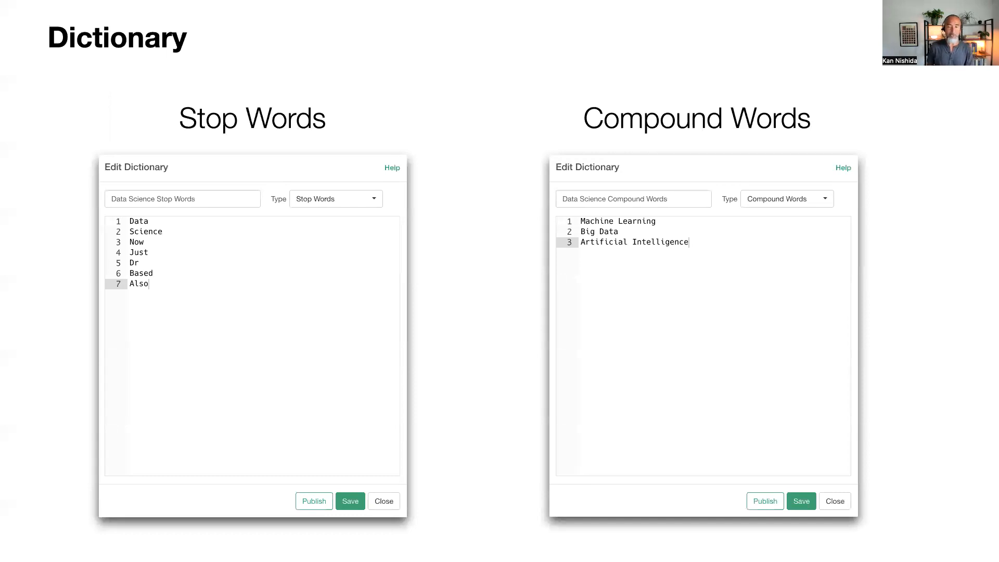
pyautogui.press('Escape')
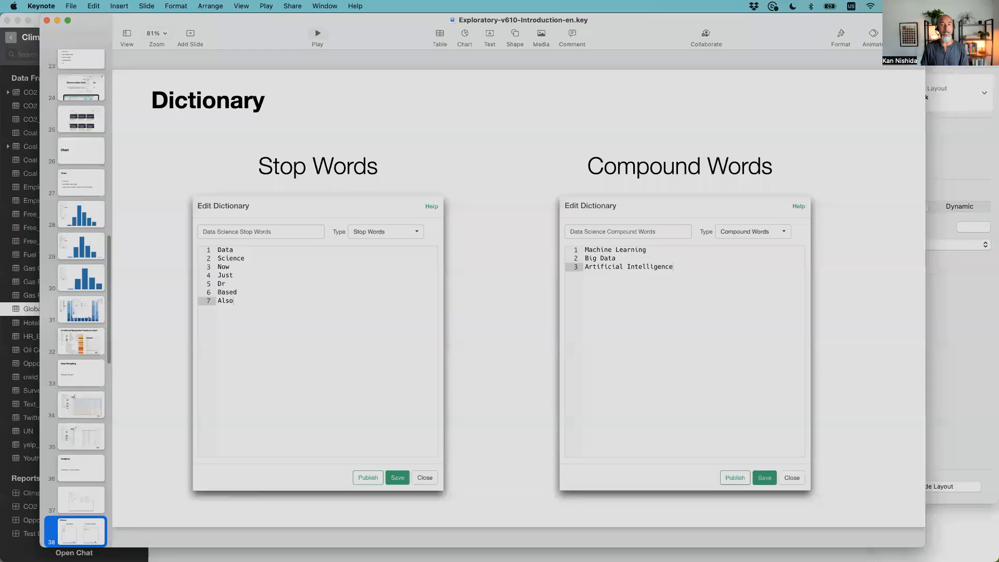
# Step: Switch back to Exploratory, open the Twitter_Data_Science data frame and add a new analytics to it
pyautogui.press('super+Tab')
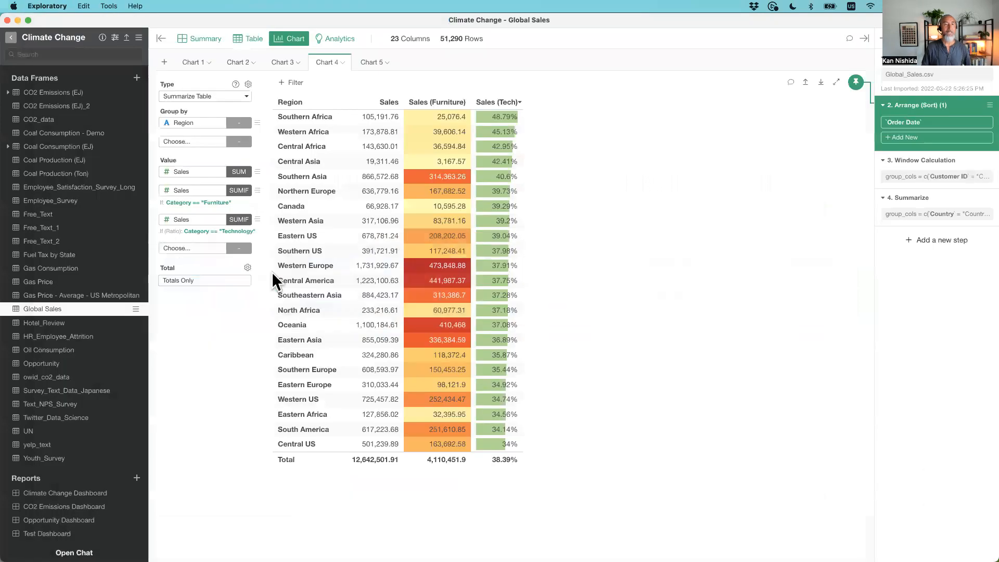
pyautogui.moveTo(84, 298)
pyautogui.scroll(-1, 85, 225)
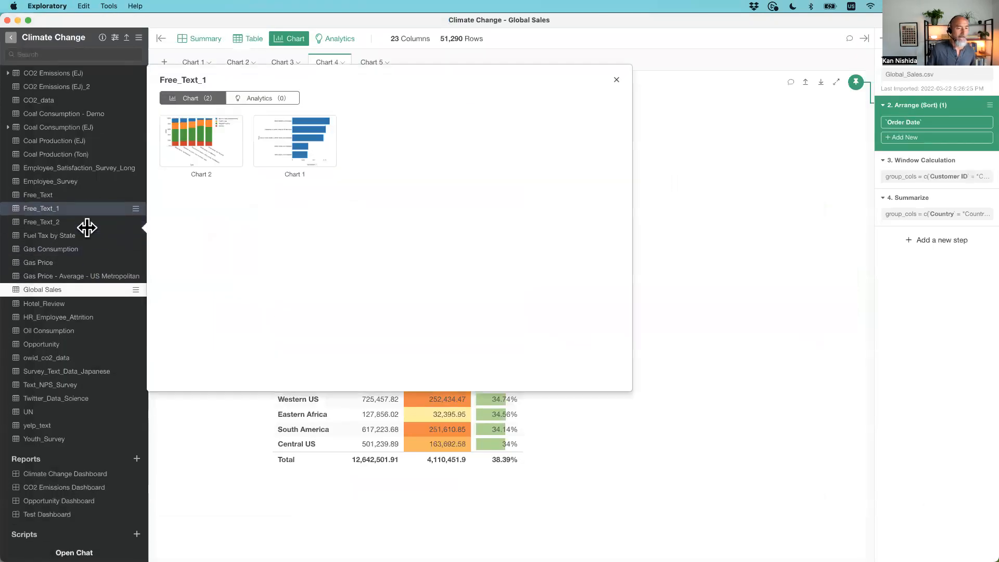
pyautogui.click(97, 398)
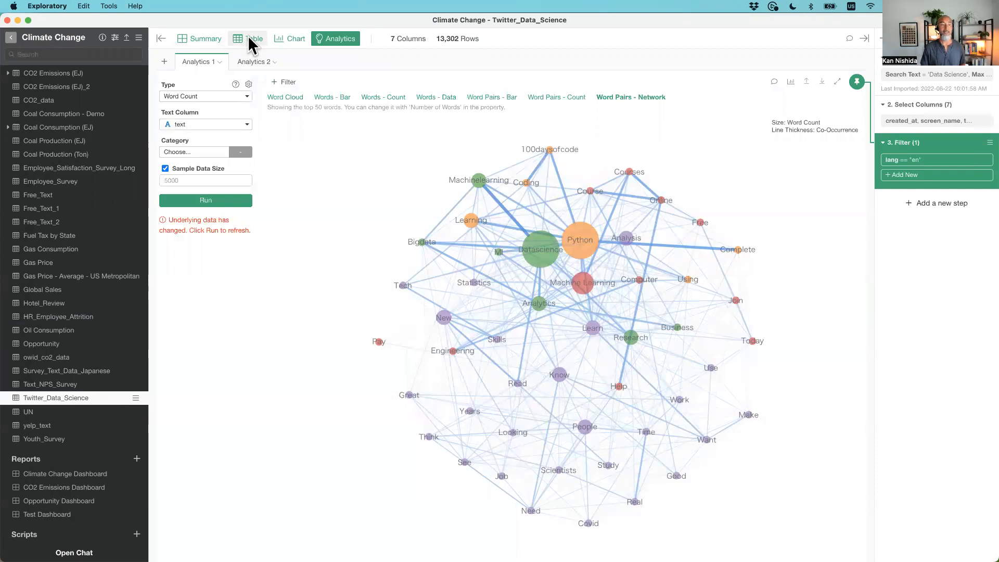
pyautogui.click(163, 62)
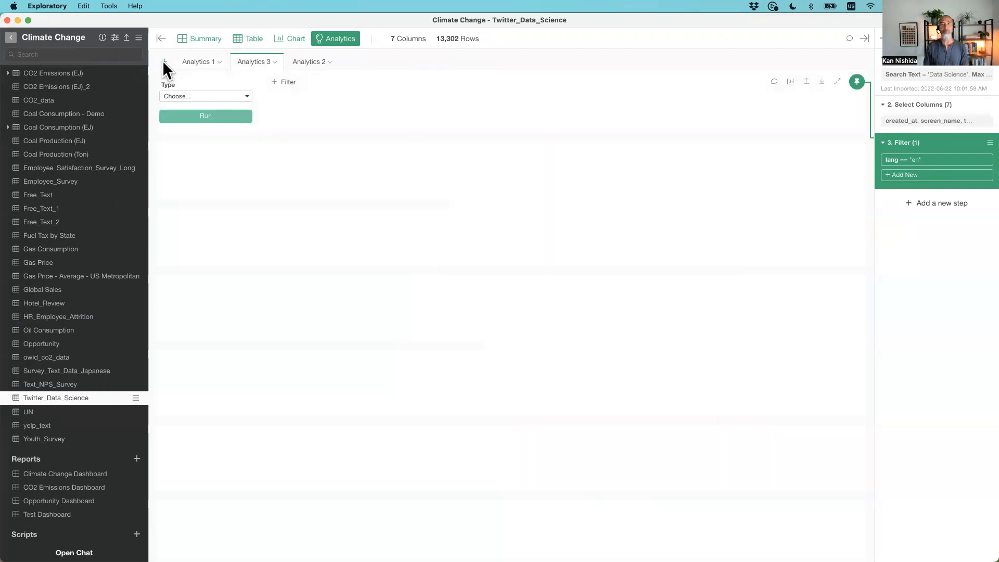
# Step: Examine the tweets in the text column of the Twitter_Data_Science table
pyautogui.click(247, 39)
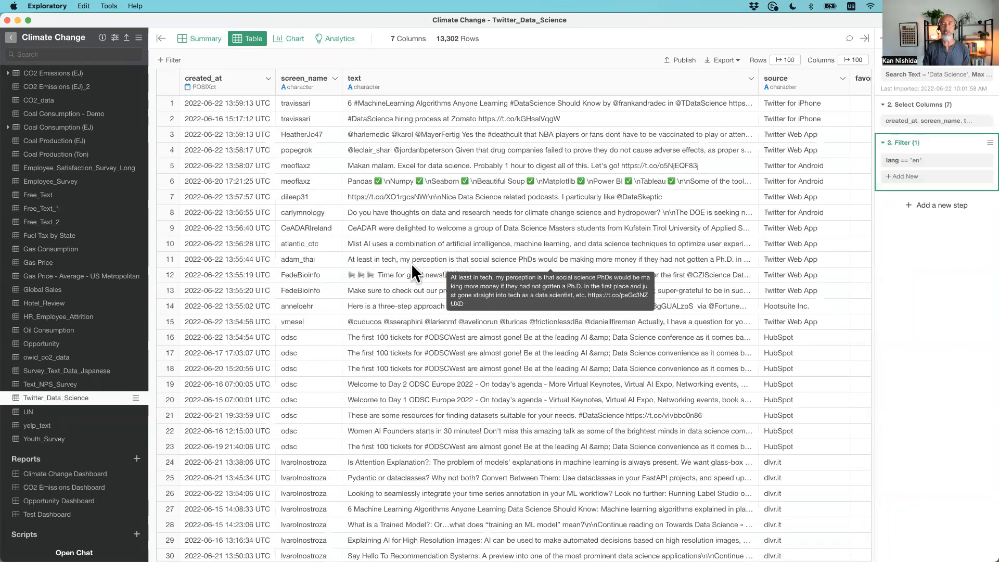
pyautogui.scroll(-5, 411, 264)
pyautogui.scroll(-4, 412, 266)
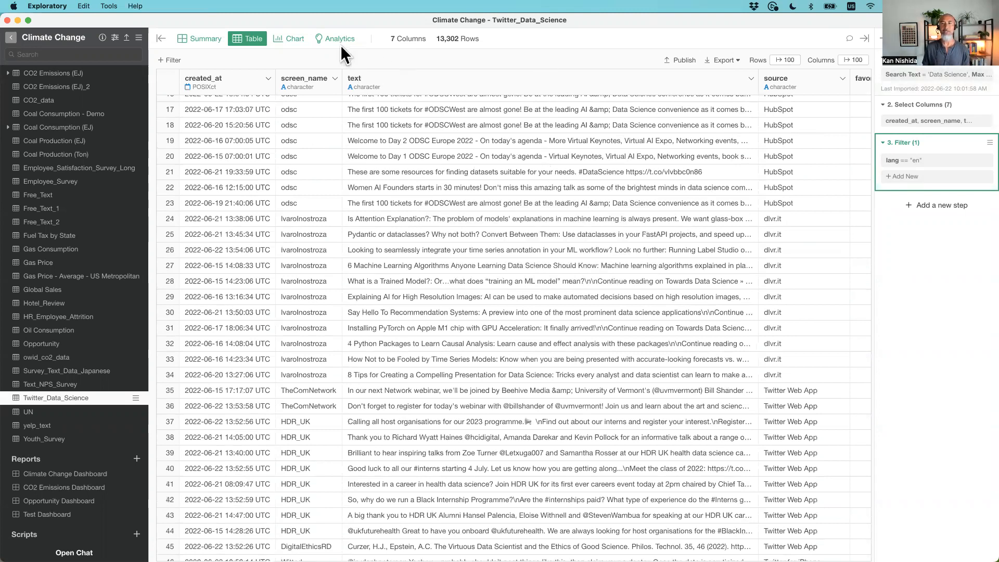
# Step: Run a Word Count text analysis on the text column in Analytics 3
pyautogui.click(327, 39)
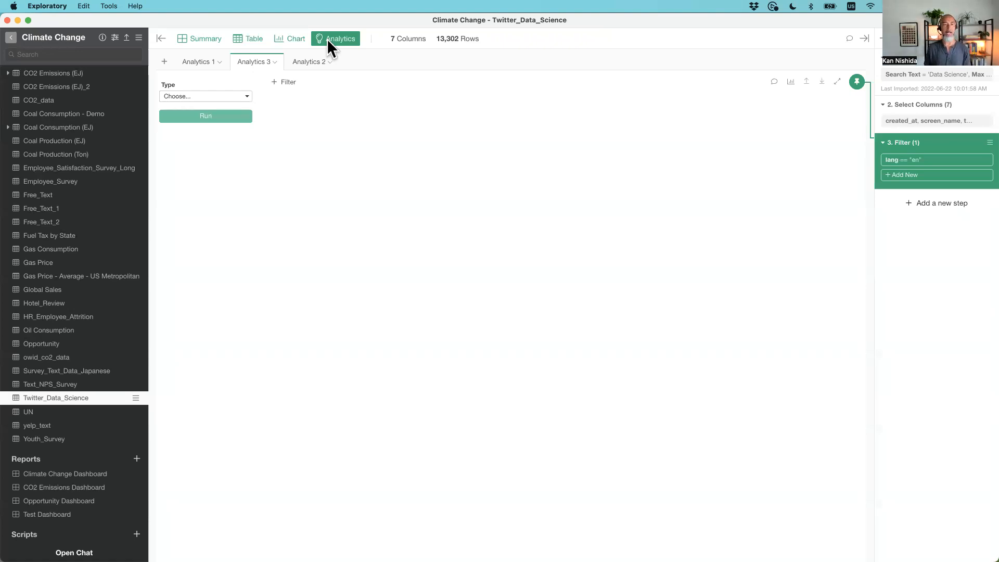
pyautogui.click(200, 95)
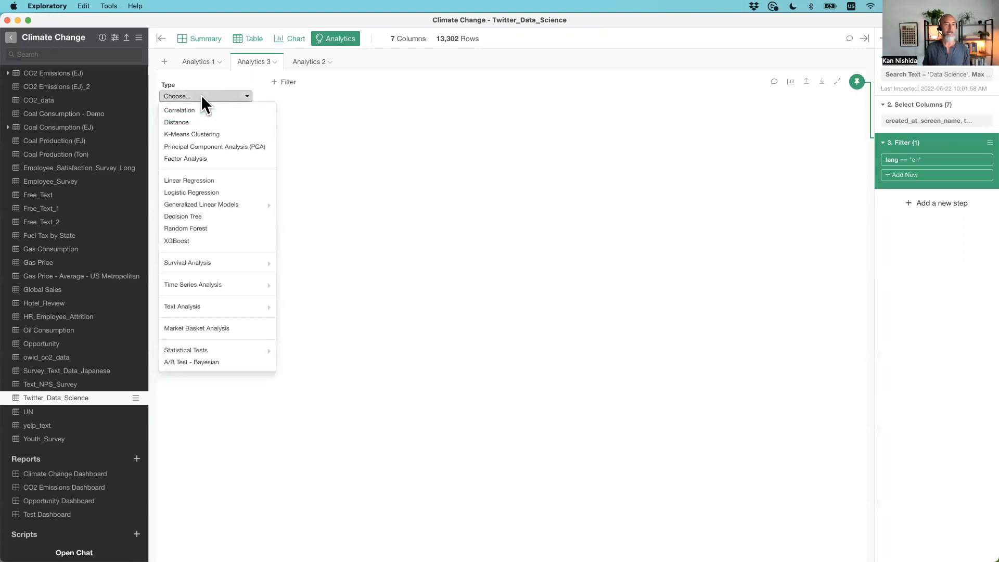
pyautogui.moveTo(216, 308)
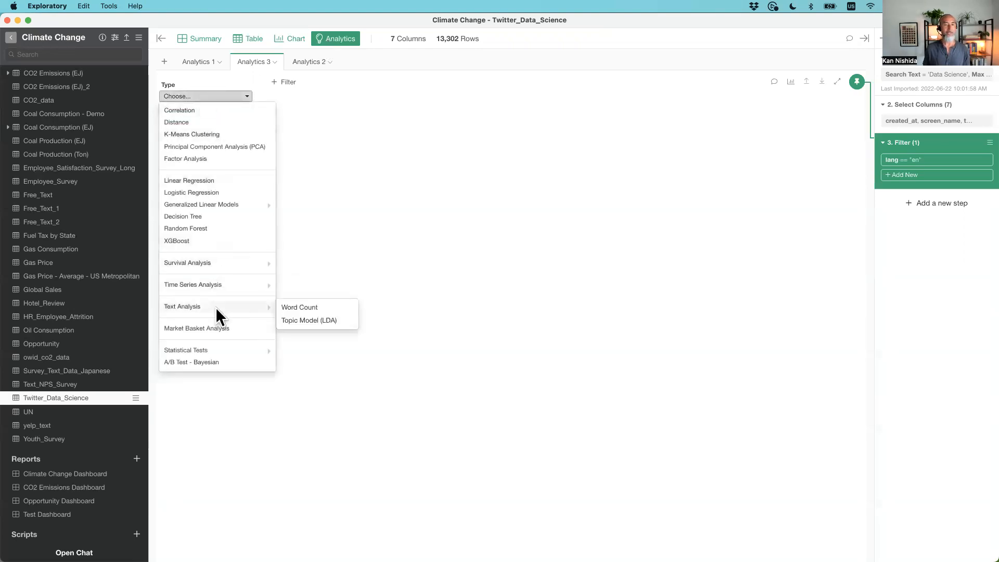
pyautogui.click(310, 306)
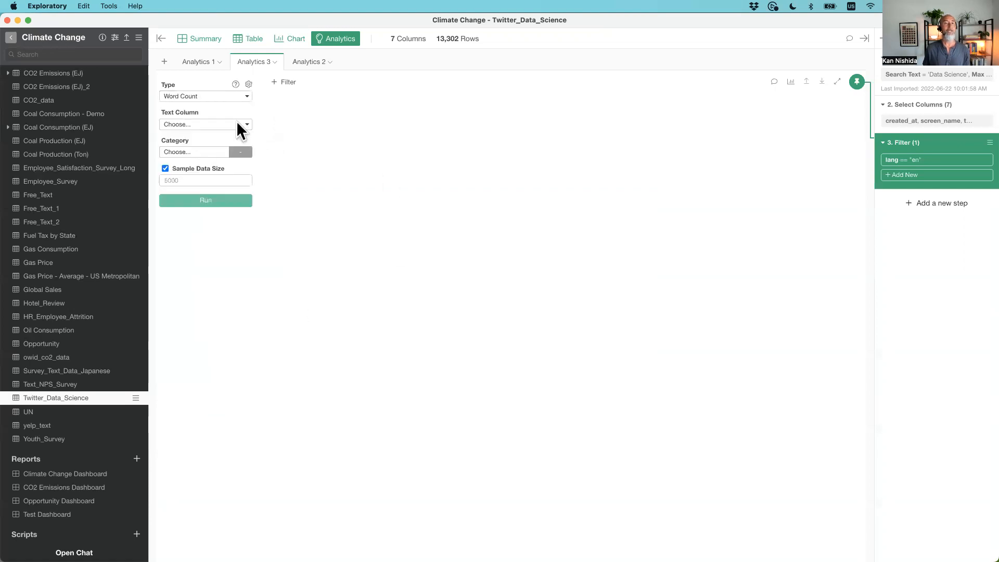
pyautogui.click(192, 125)
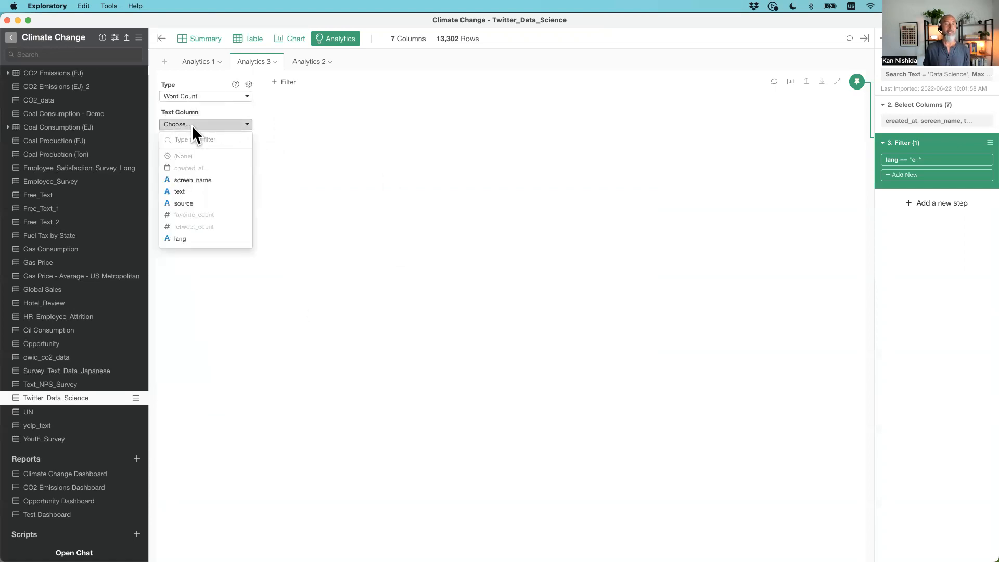
pyautogui.click(191, 191)
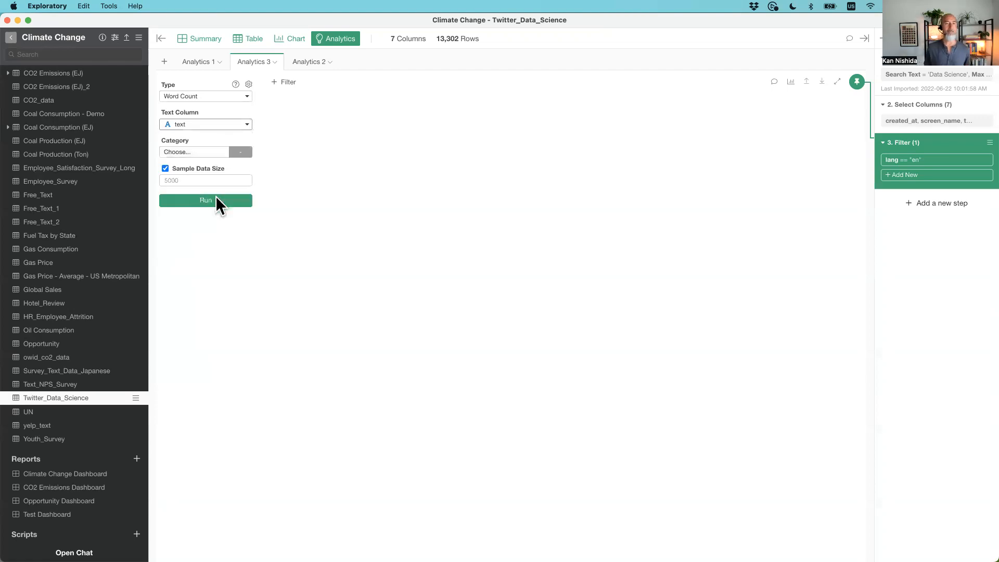
pyautogui.click(214, 199)
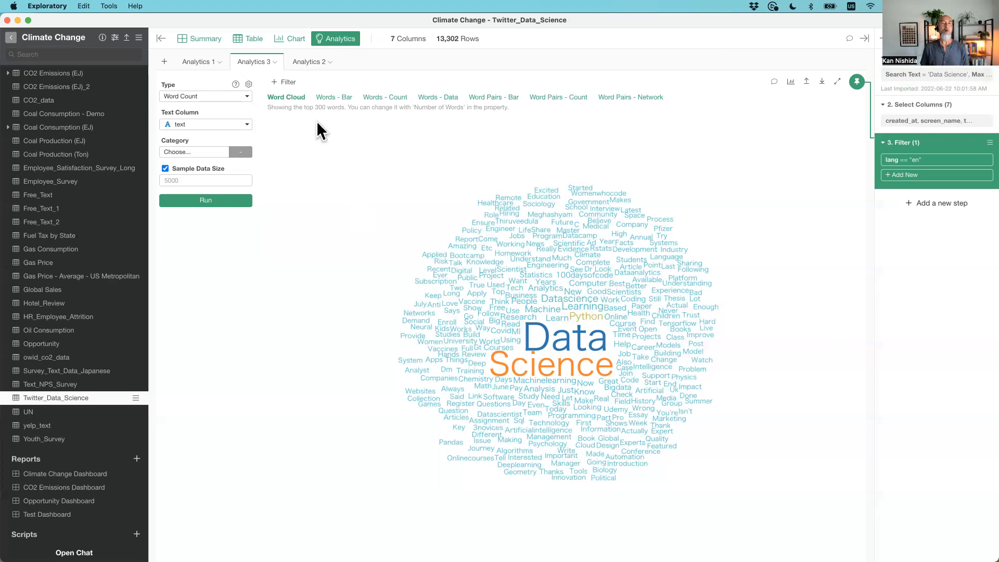
# Step: Open the text tokenization settings of the Word Count analysis
pyautogui.click(248, 84)
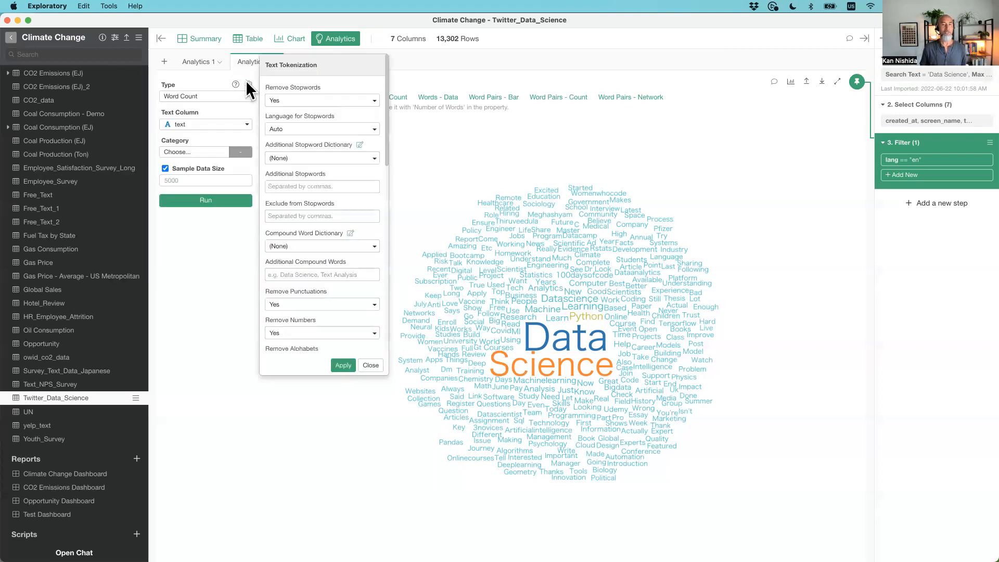
pyautogui.click(281, 186)
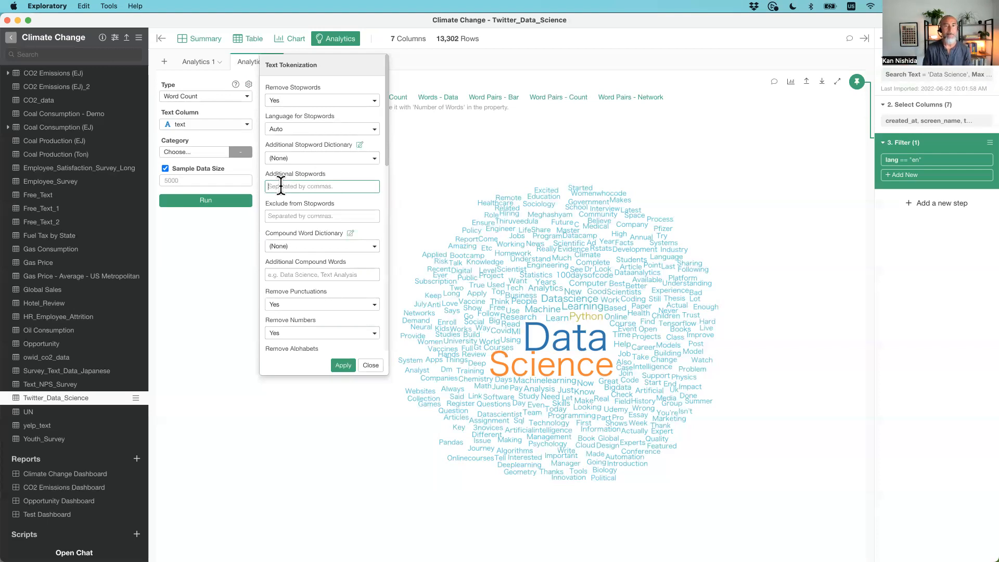
pyautogui.click(297, 129)
pyautogui.click(297, 128)
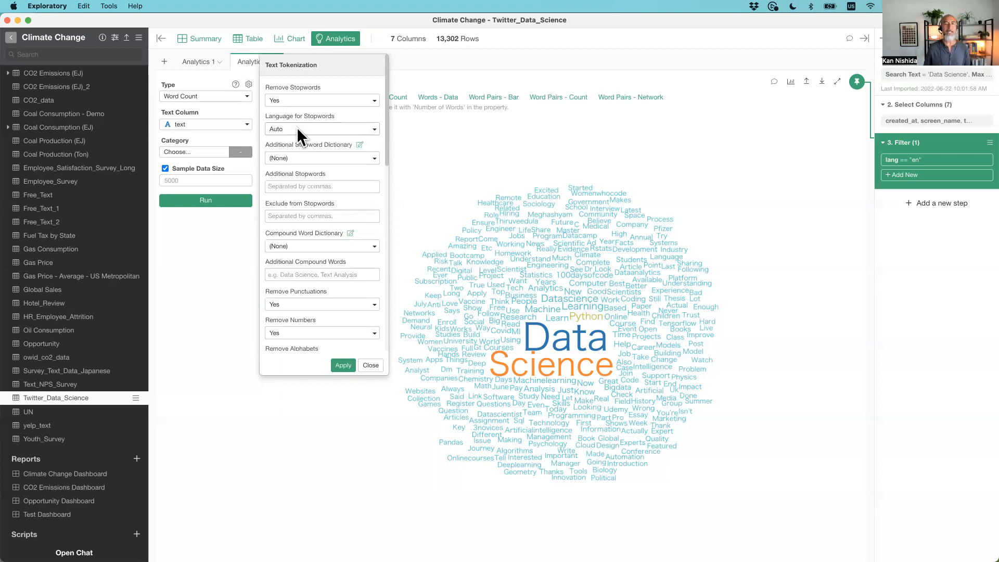
# Step: Try "Data, Science" as additional stopwords, and clear the entry again
pyautogui.click(292, 188)
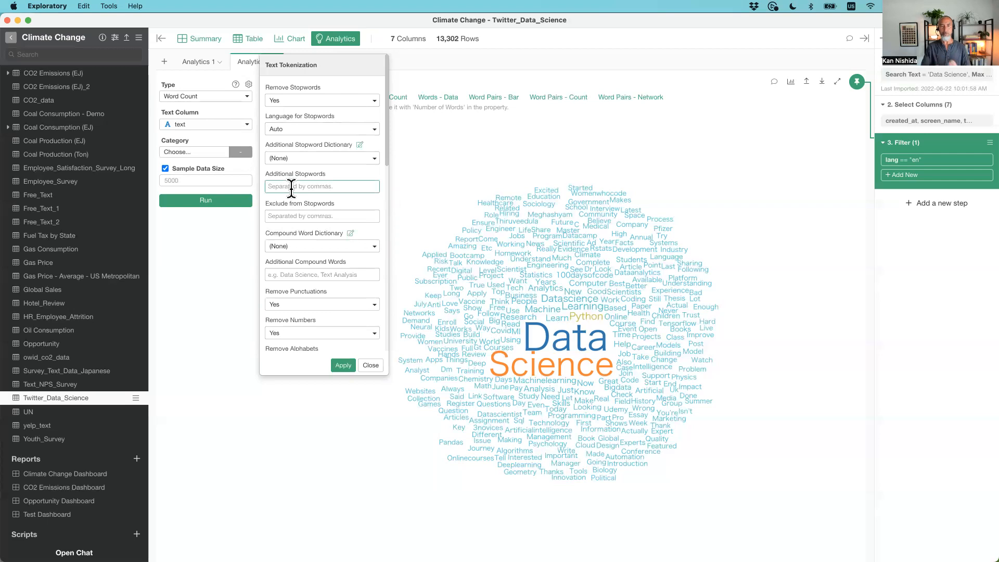
pyautogui.write('D')
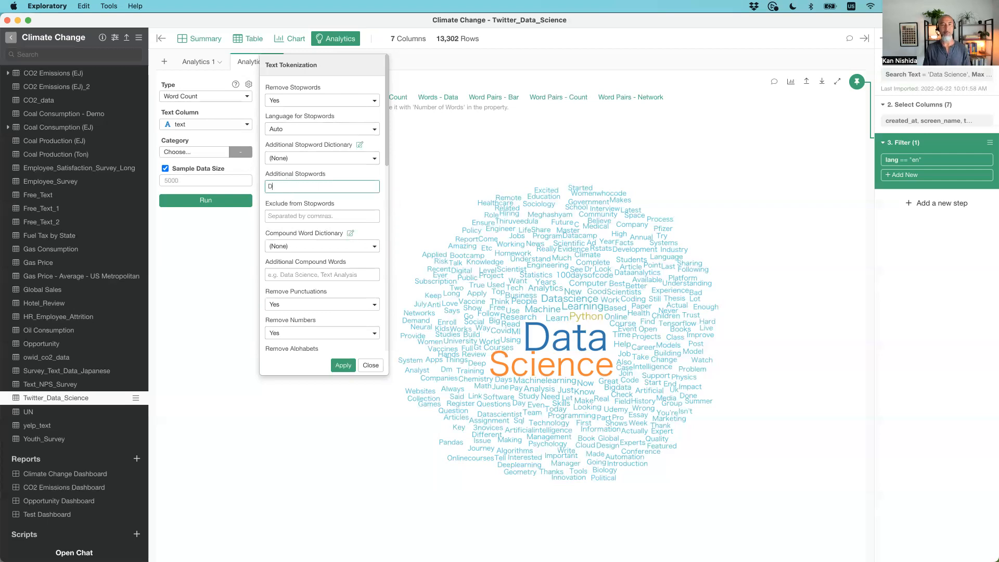
pyautogui.write('ata, Science')
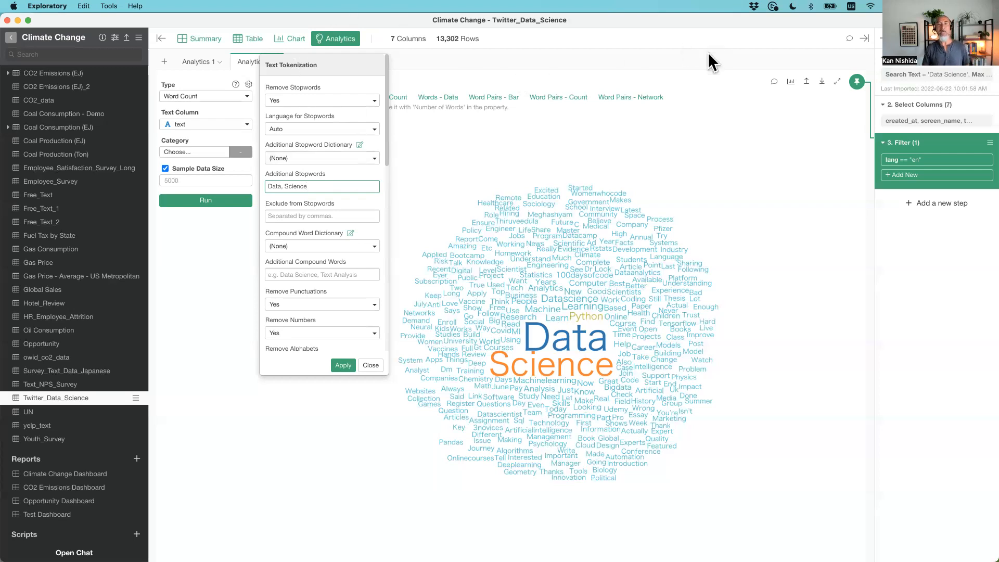
pyautogui.moveTo(42, 279)
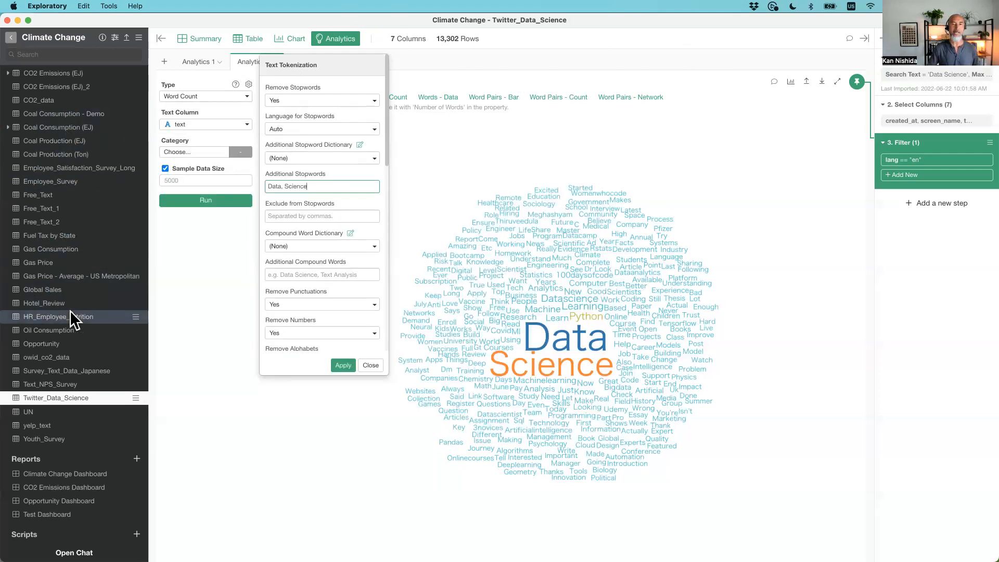
pyautogui.moveTo(70, 311)
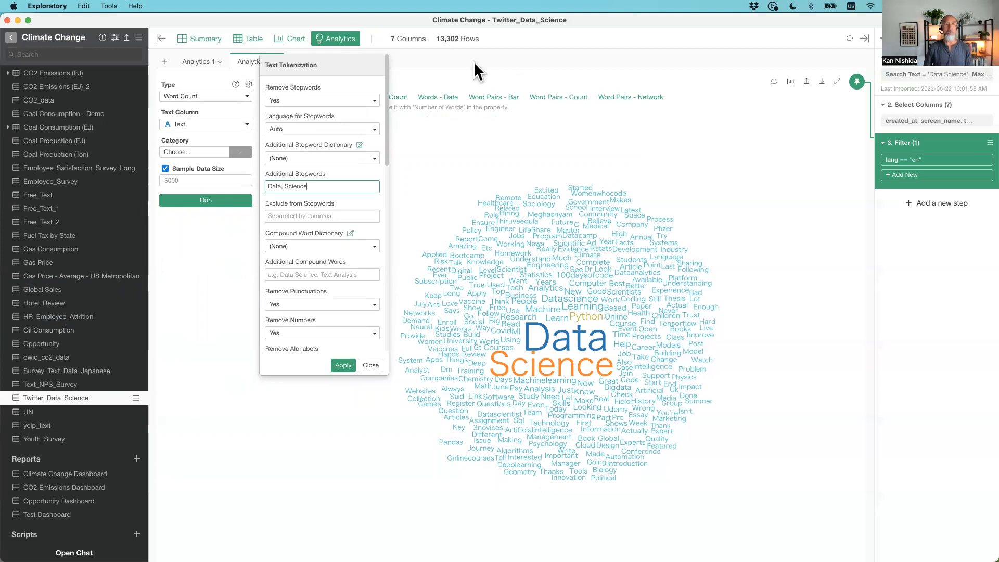
pyautogui.press('super+a')
pyautogui.press('BackSpace')
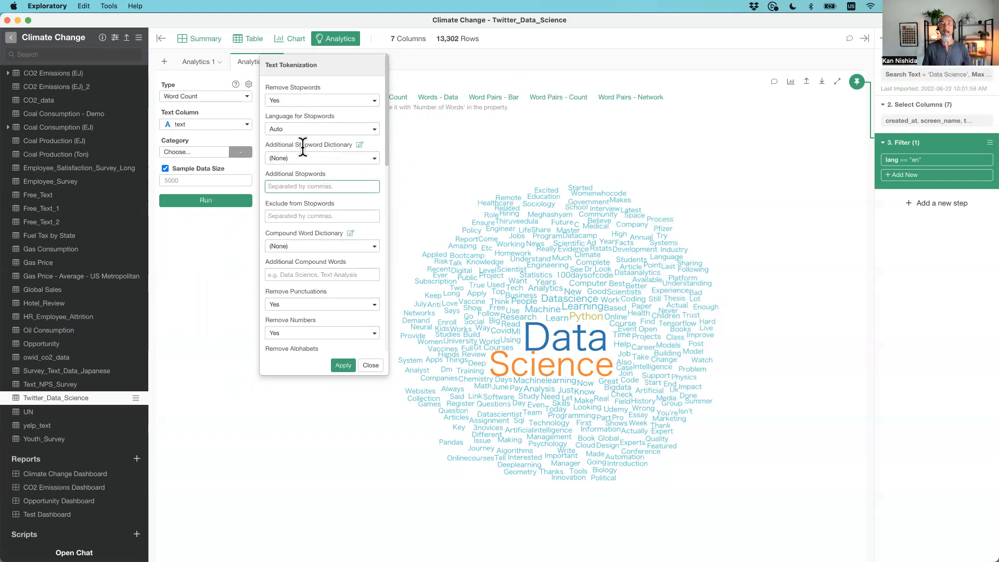
# Step: Create and save a new Stop Words dictionary containing the words Data and Science on separate lines
pyautogui.click(317, 158)
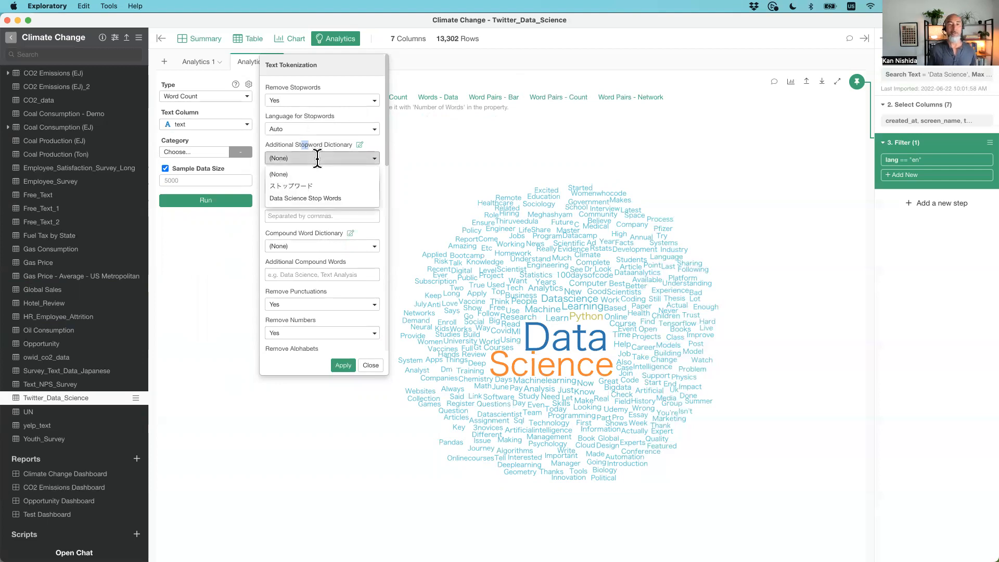
pyautogui.click(317, 157)
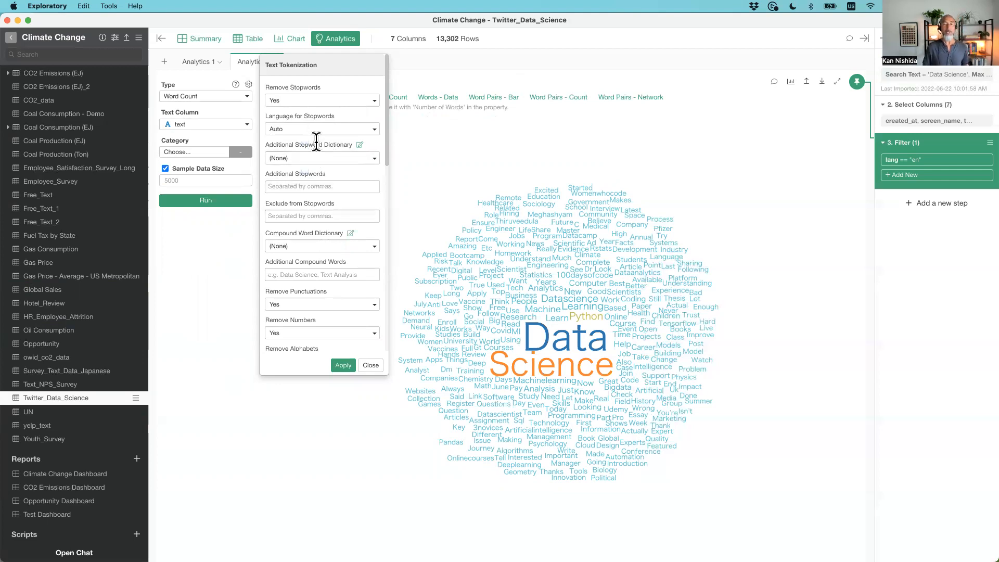
pyautogui.click(359, 145)
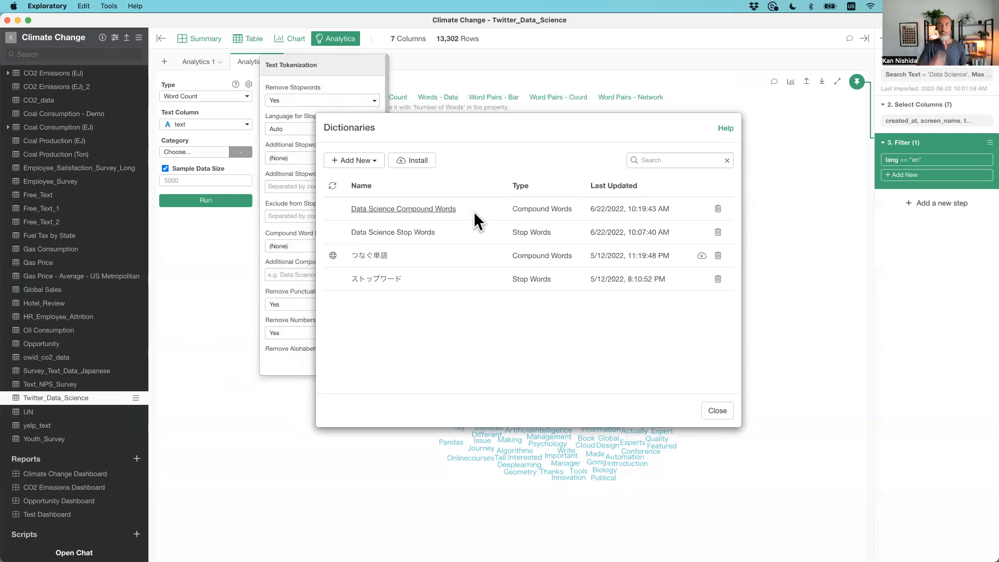
pyautogui.click(363, 165)
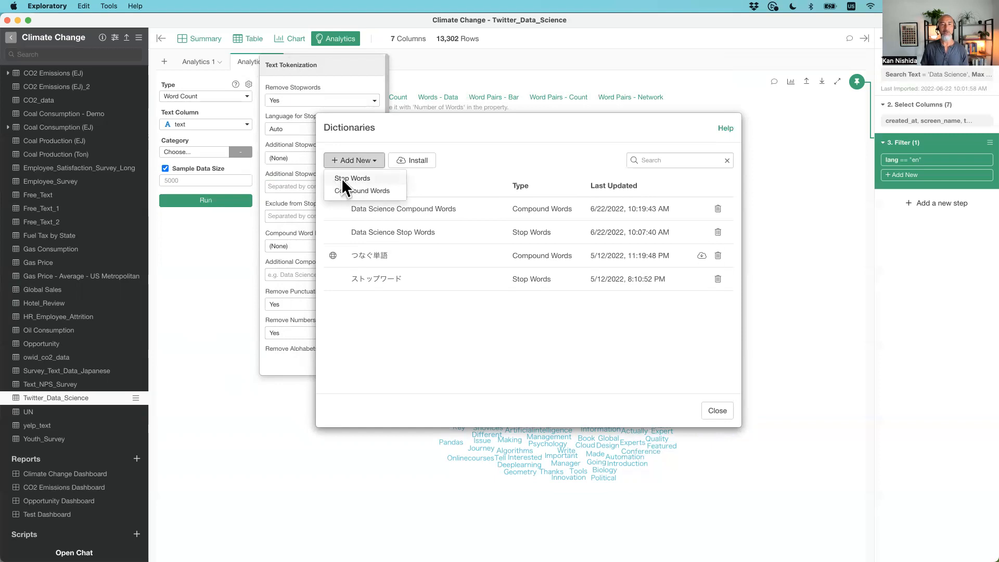
pyautogui.click(363, 178)
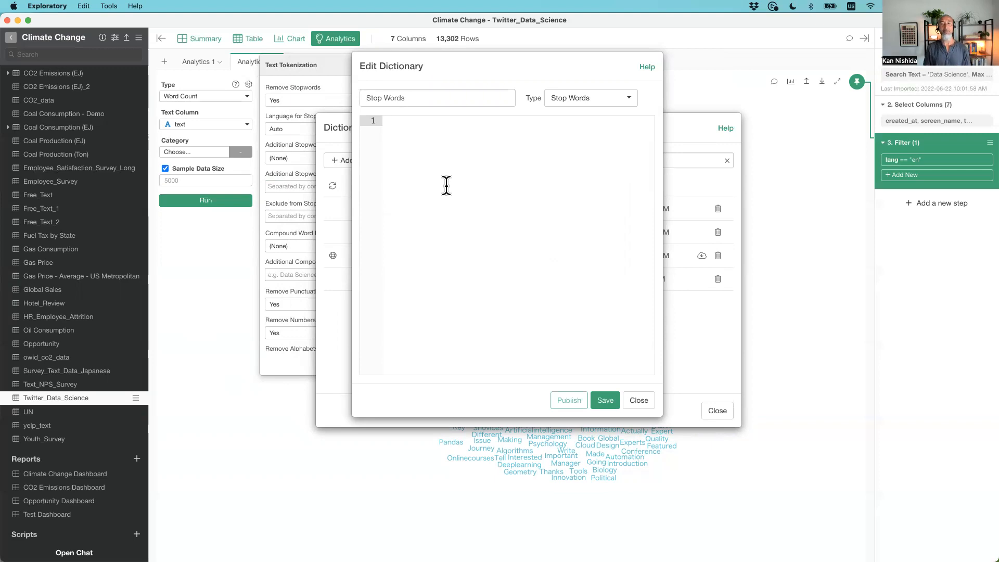
pyautogui.write('Data')
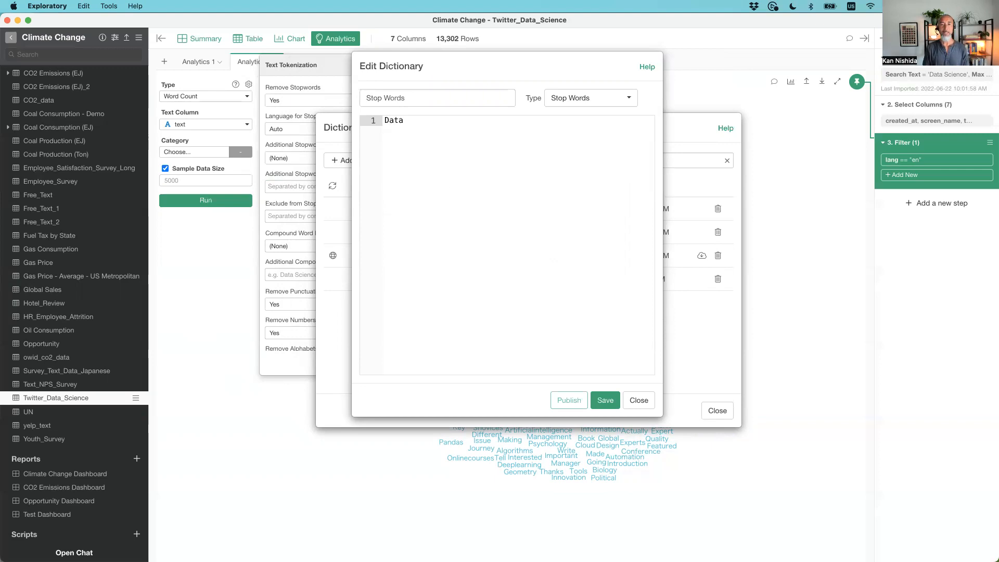
pyautogui.press('Return')
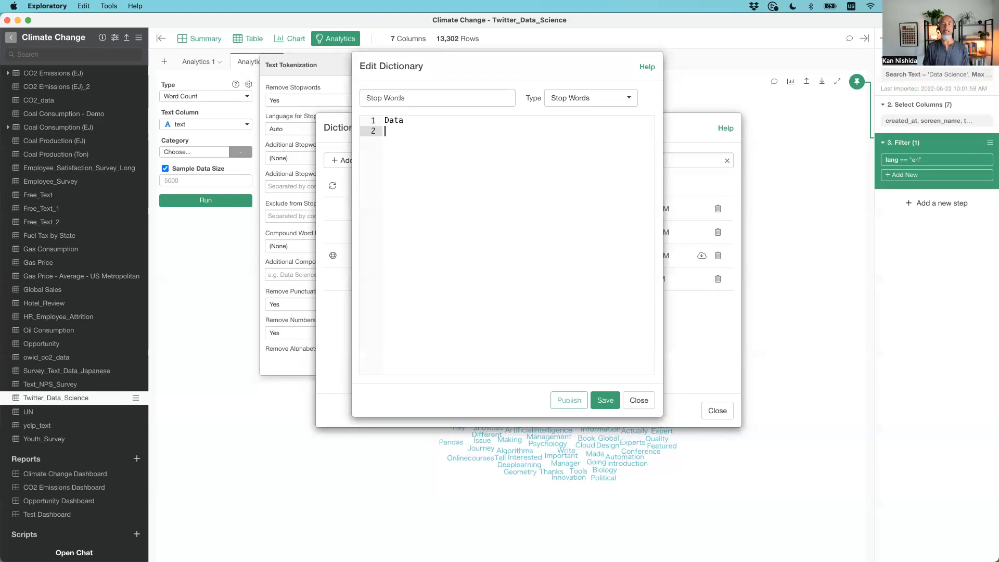
pyautogui.write('Science')
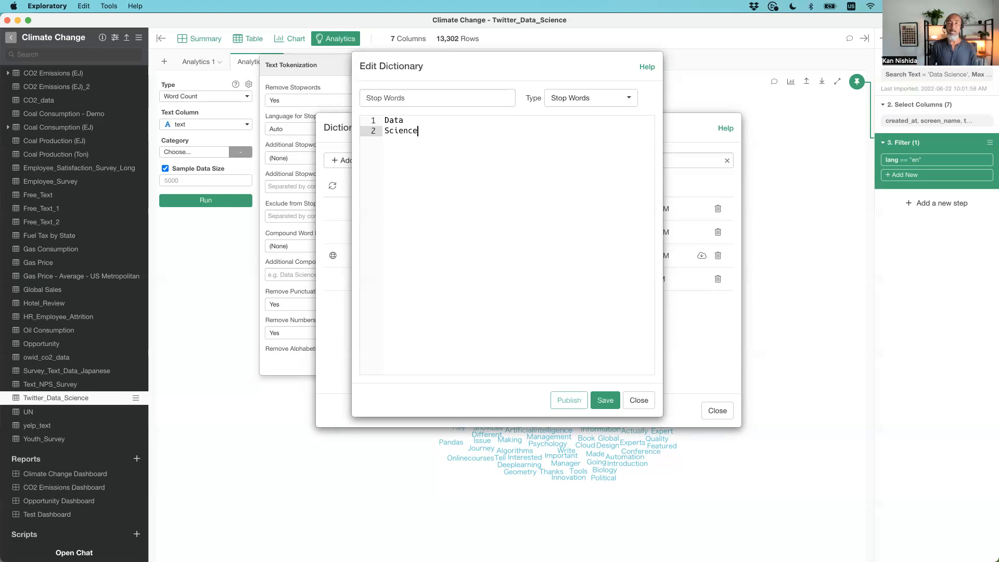
pyautogui.click(604, 403)
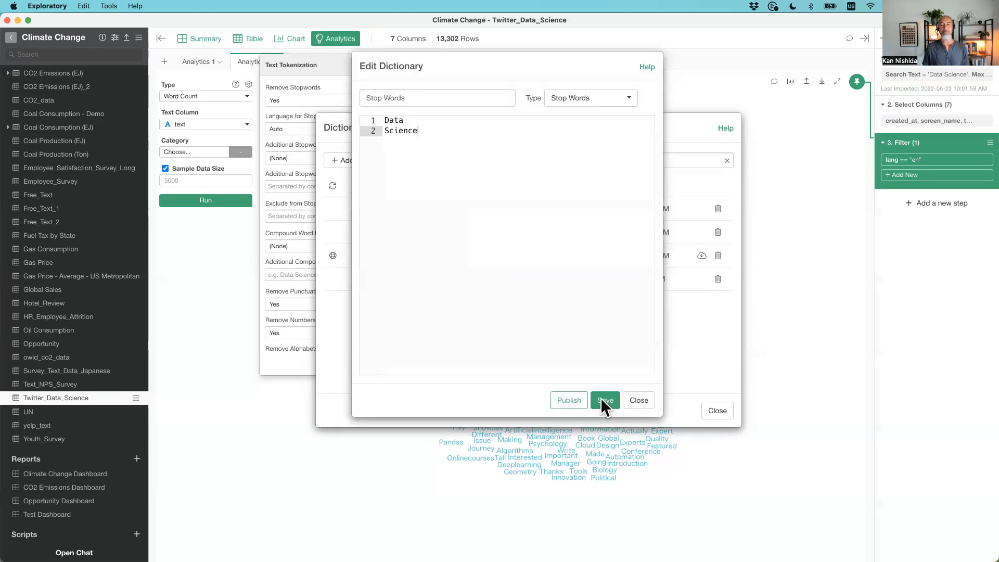
pyautogui.click(637, 399)
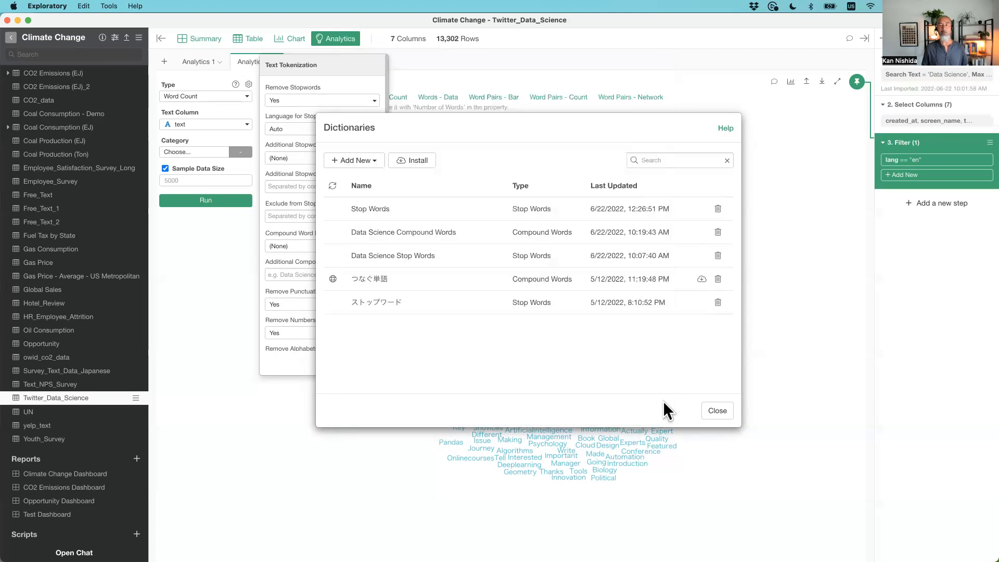
# Step: Rename the new Stop Words dictionary as "Stop Words - Online Seminar" and save it
pyautogui.click(367, 209)
pyautogui.click(418, 98)
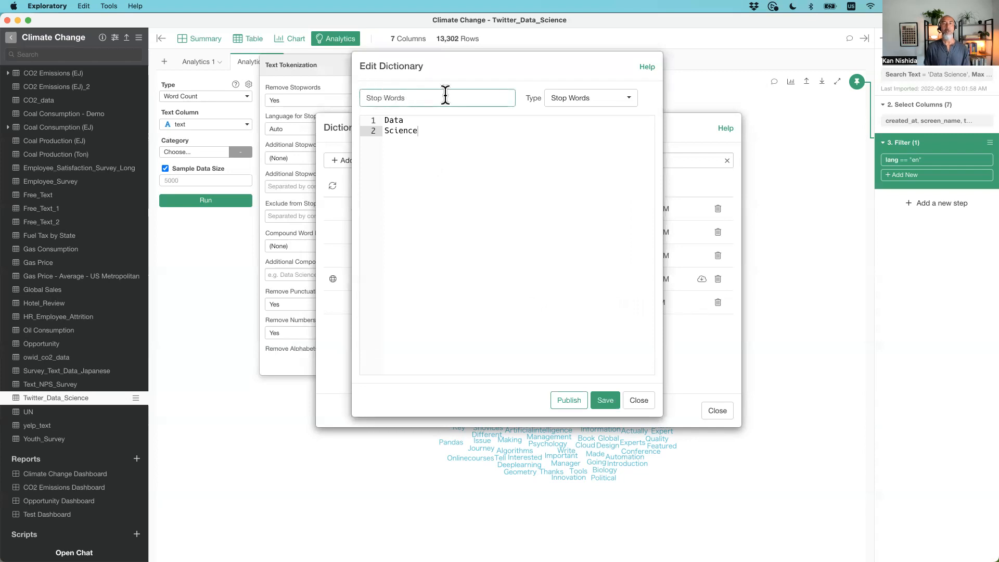
pyautogui.write('- Onlins')
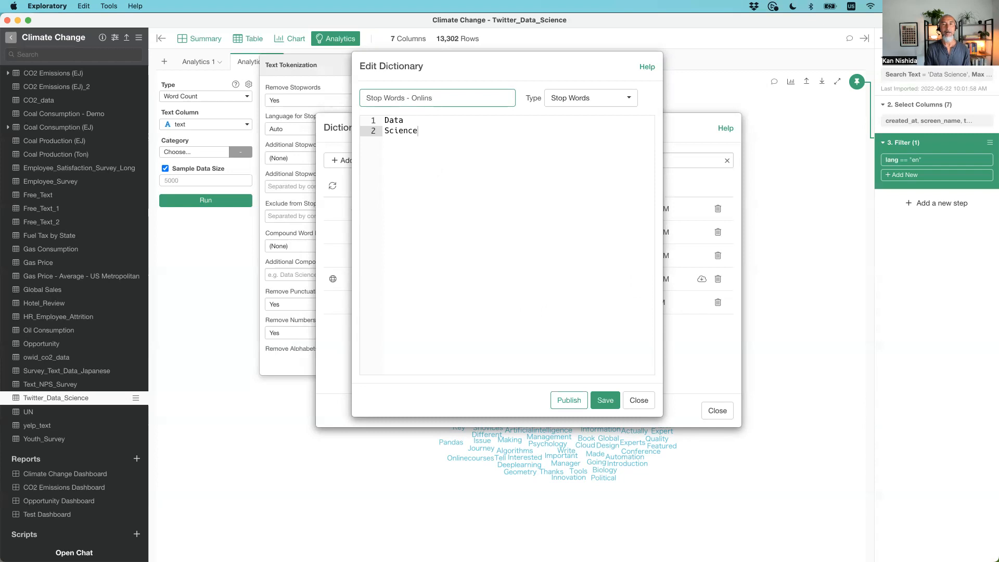
pyautogui.press('BackSpace')
pyautogui.write('e Seminar')
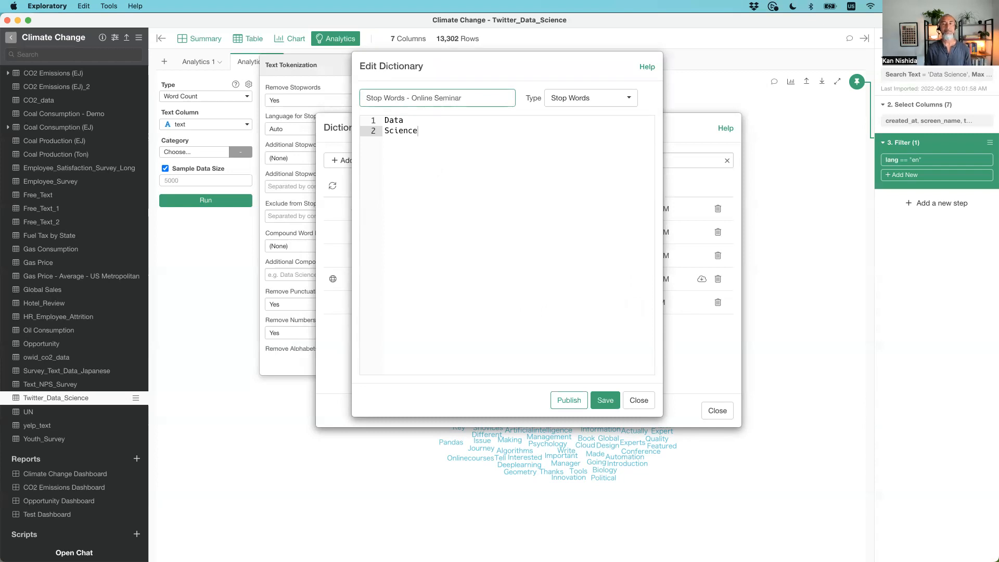
pyautogui.click(613, 401)
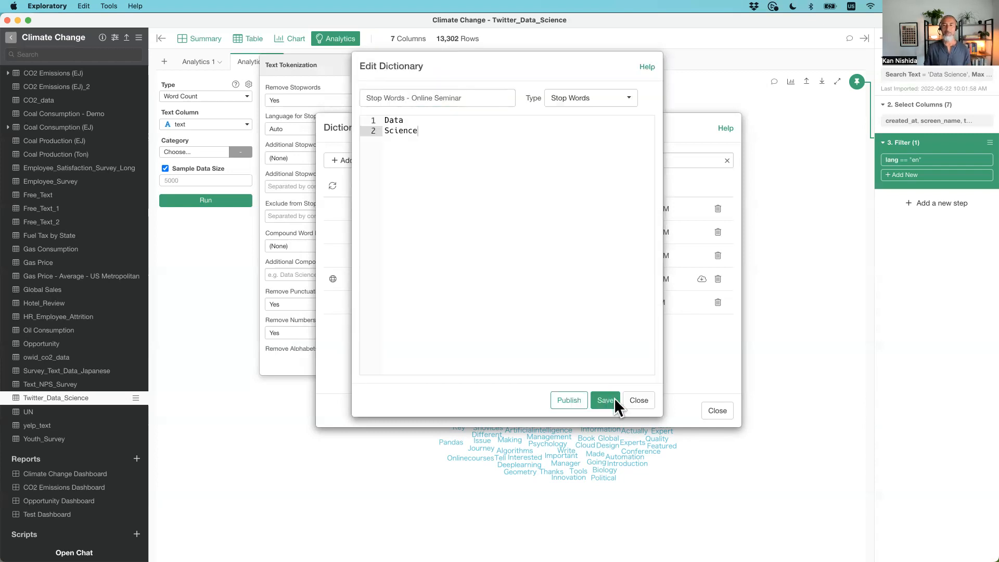
pyautogui.click(632, 404)
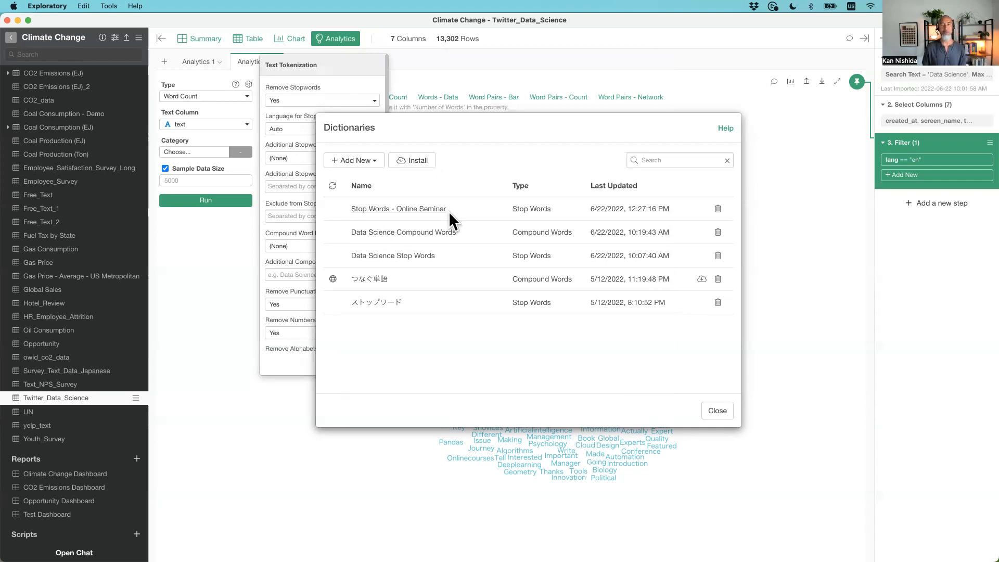
# Step: Set the additional stopword dictionary to "Stop Words - Online Seminar" and apply it to the word count
pyautogui.click(717, 410)
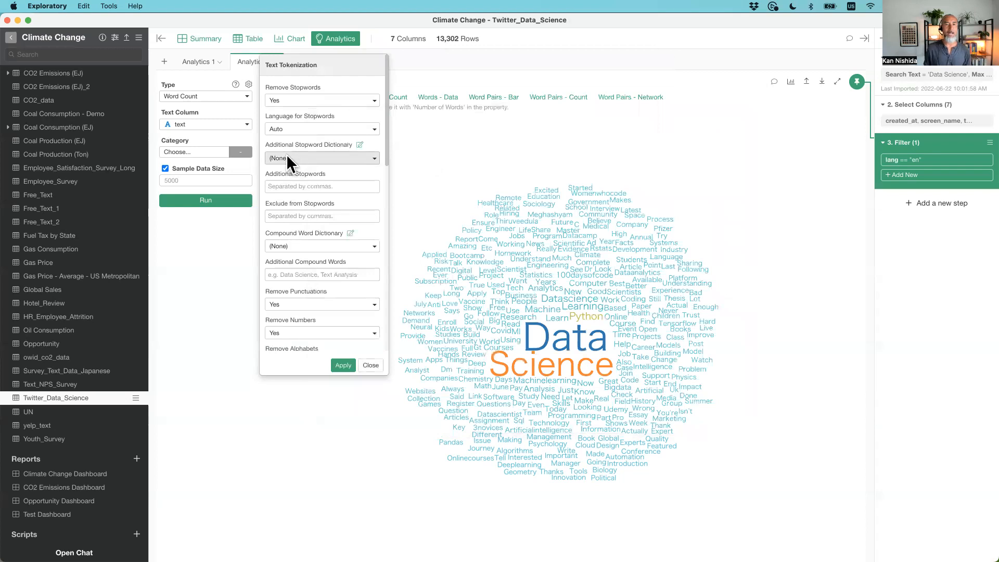
pyautogui.click(301, 156)
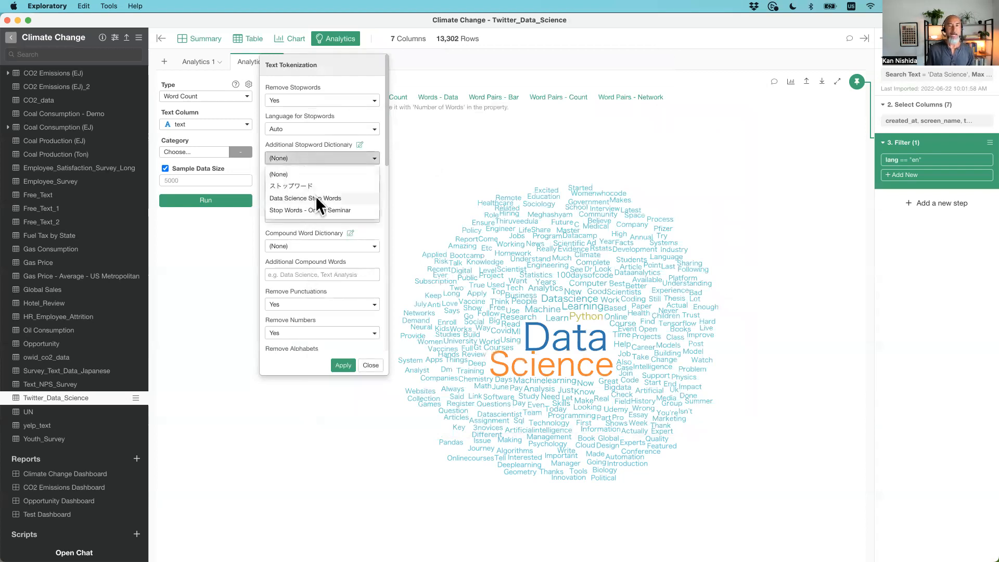
pyautogui.click(326, 210)
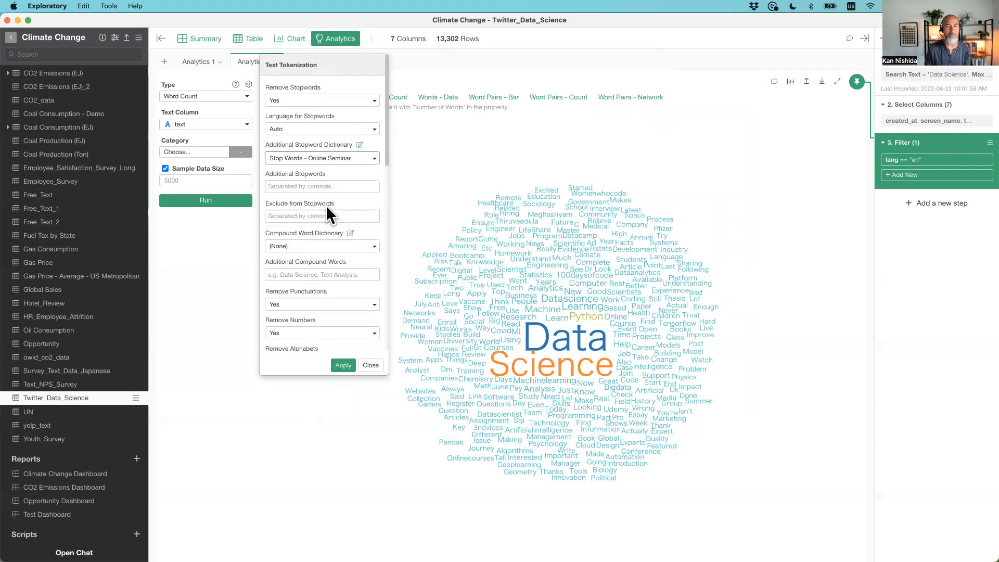
pyautogui.click(342, 365)
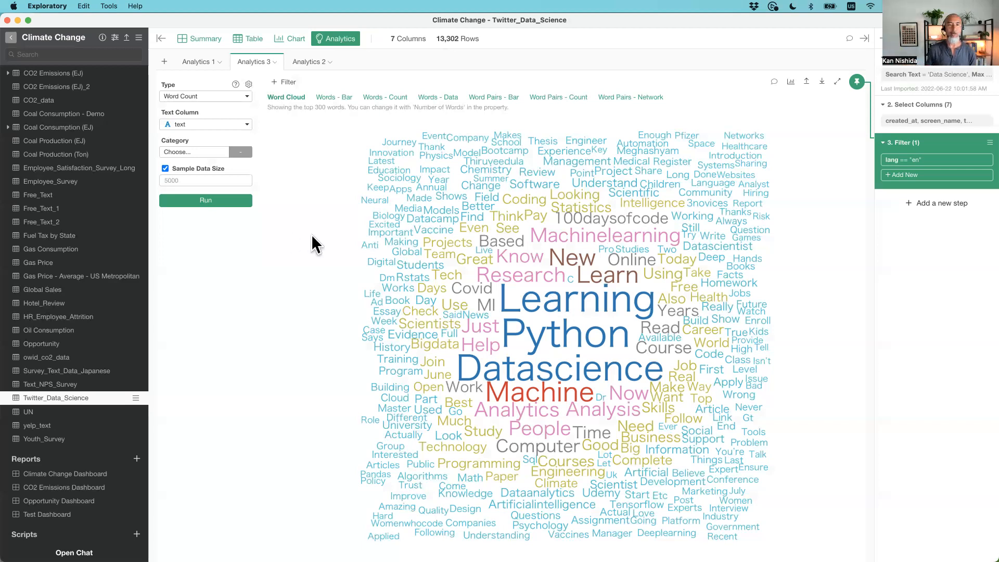
# Step: Open the Data Science Compound Words dictionary from the word count's text tokenization settings to review its entries, and close it
pyautogui.click(248, 84)
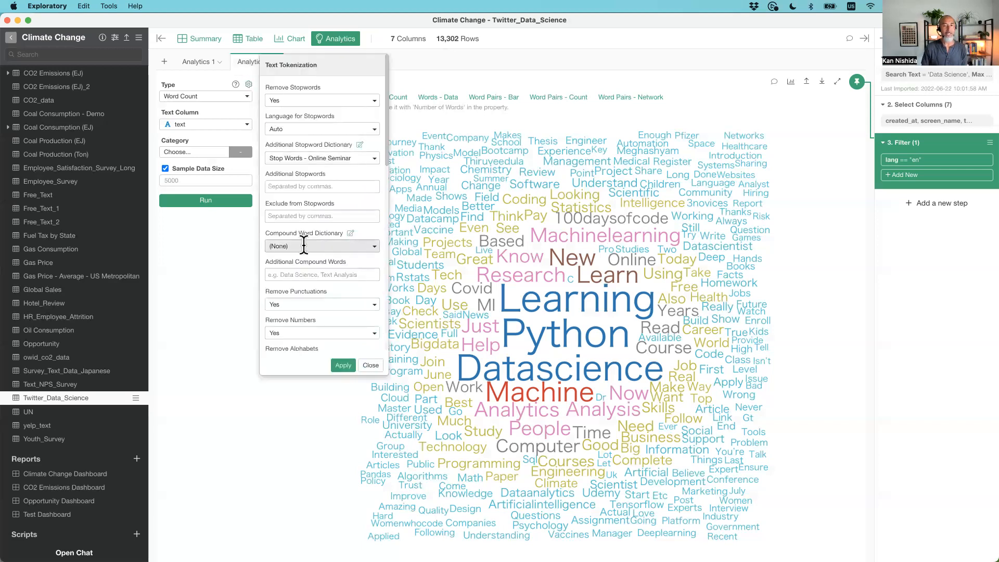
pyautogui.click(350, 233)
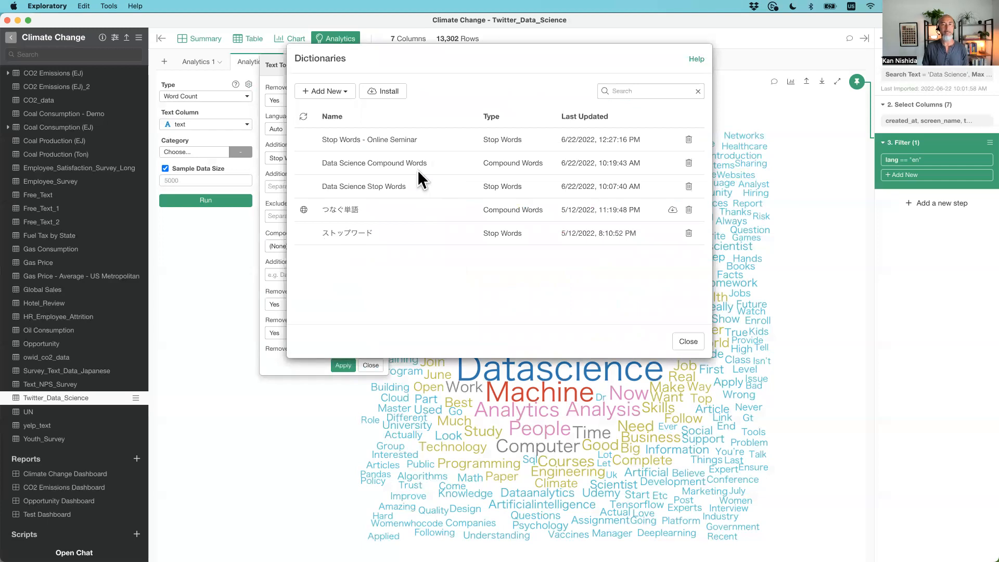
pyautogui.click(373, 162)
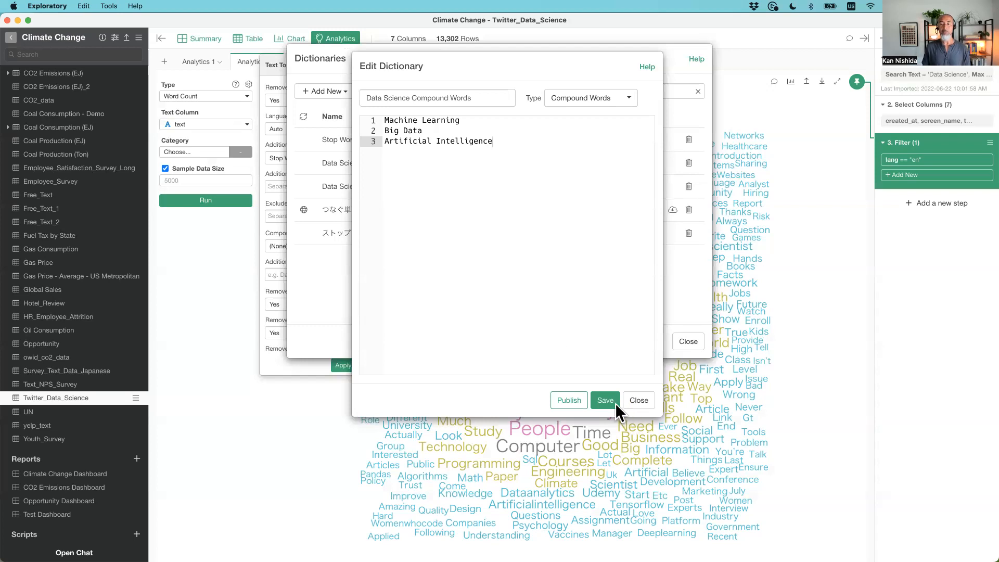
pyautogui.click(635, 401)
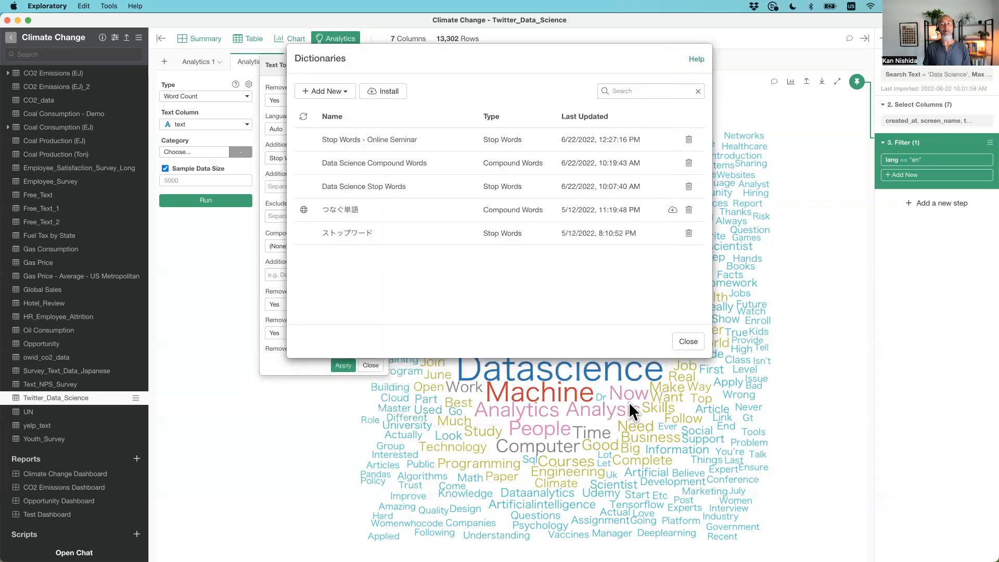
pyautogui.click(688, 340)
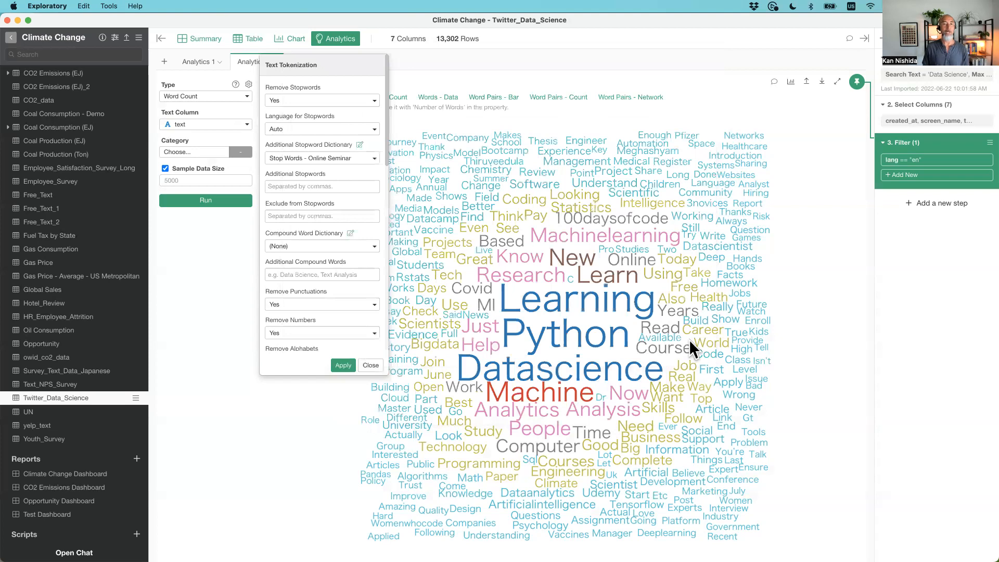
# Step: Apply the Data Science Compound Words dictionary to the word count and view the results as a word bar chart and word pair network
pyautogui.click(292, 246)
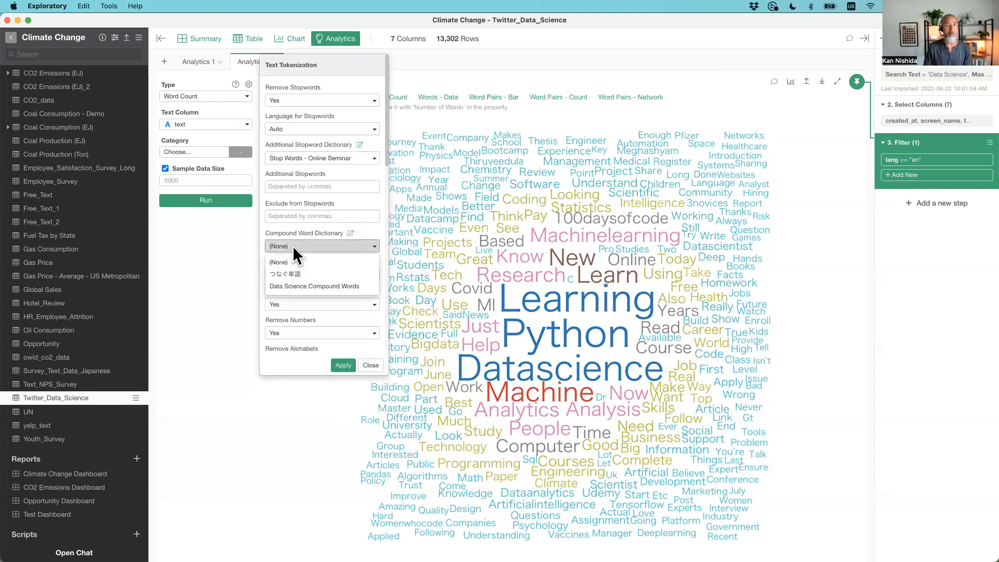
pyautogui.click(329, 286)
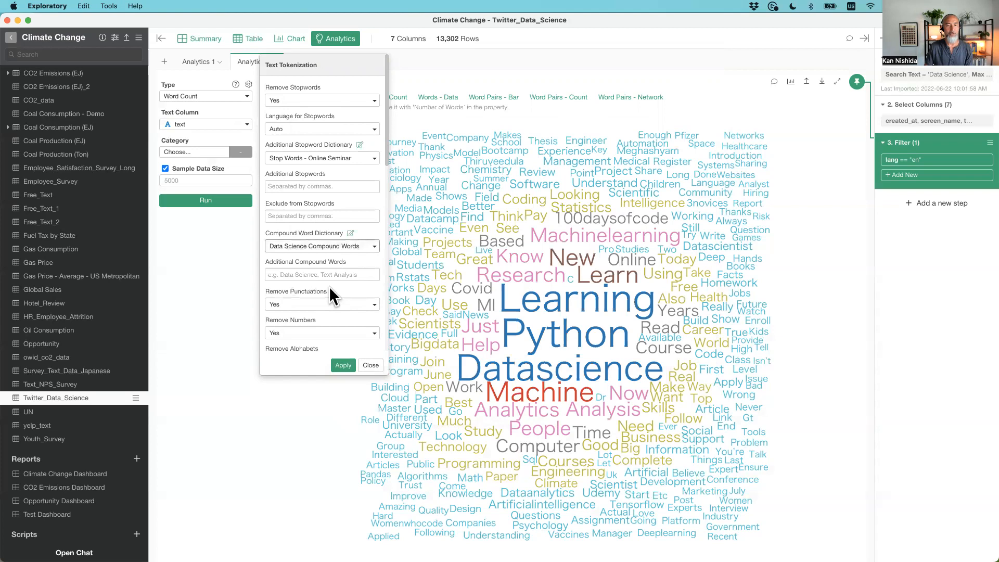
pyautogui.click(343, 365)
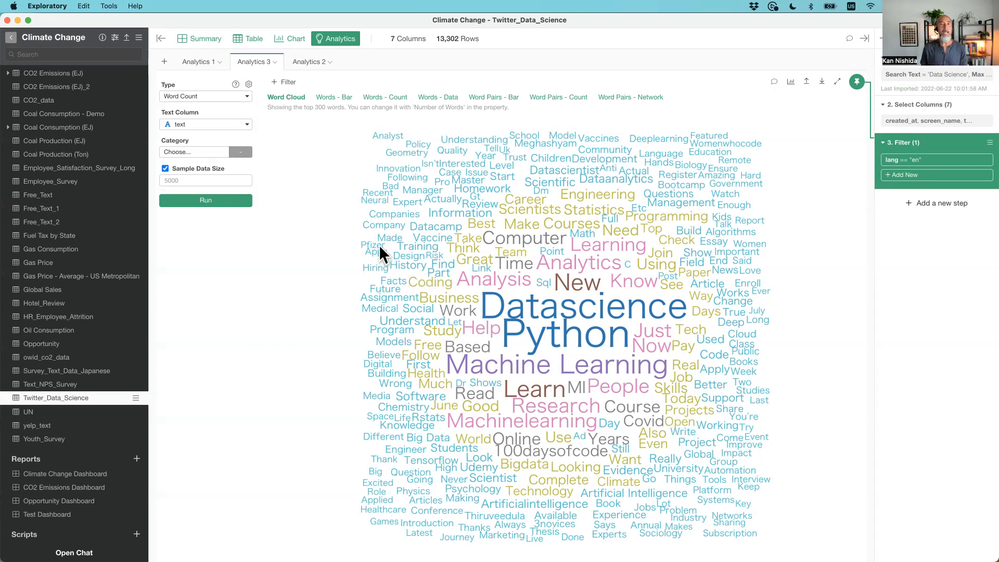
pyautogui.click(340, 95)
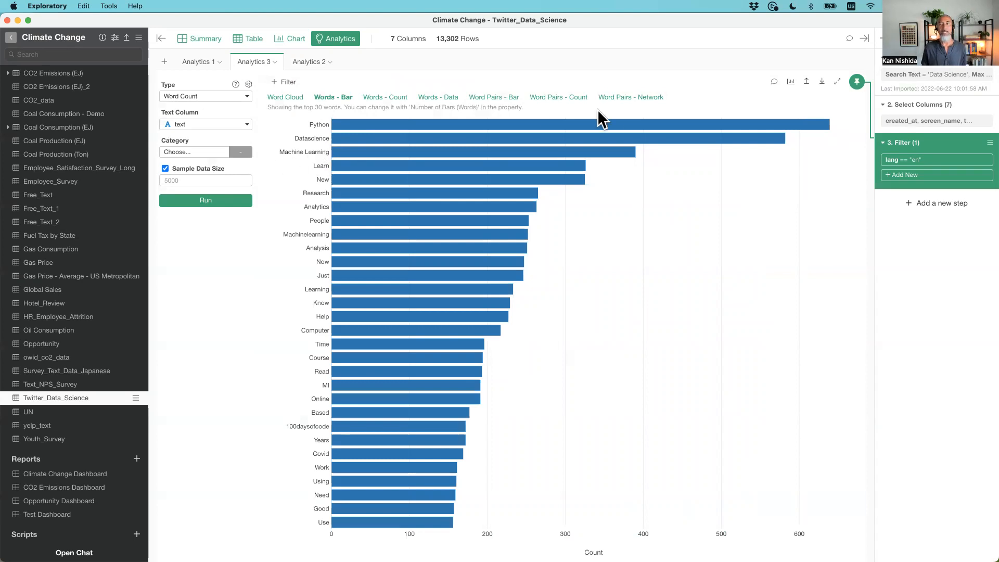
pyautogui.click(614, 98)
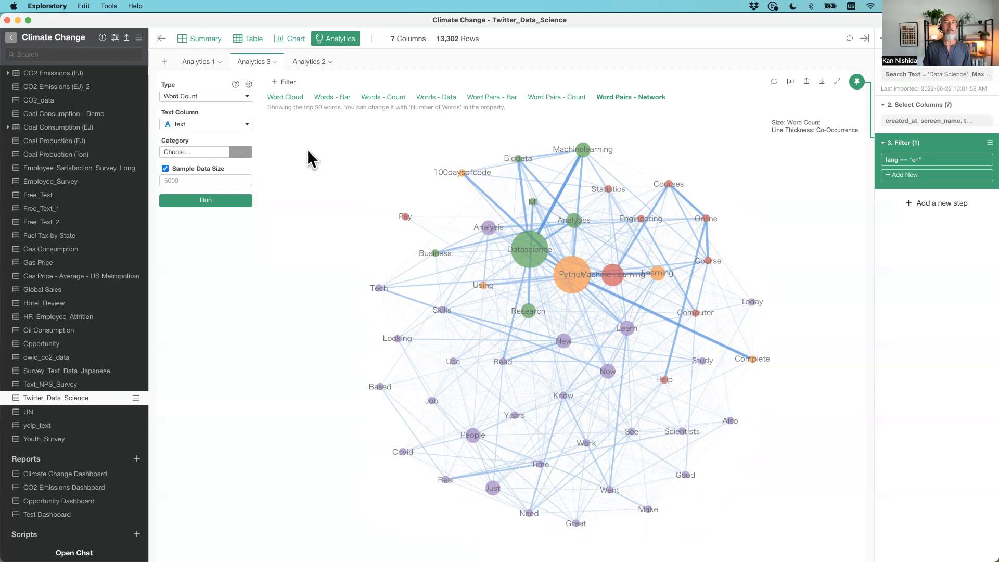
# Step: Publish the Data Science Stop Words dictionary from the project's text analysis dictionaries in private mode under the individual account
pyautogui.click(139, 38)
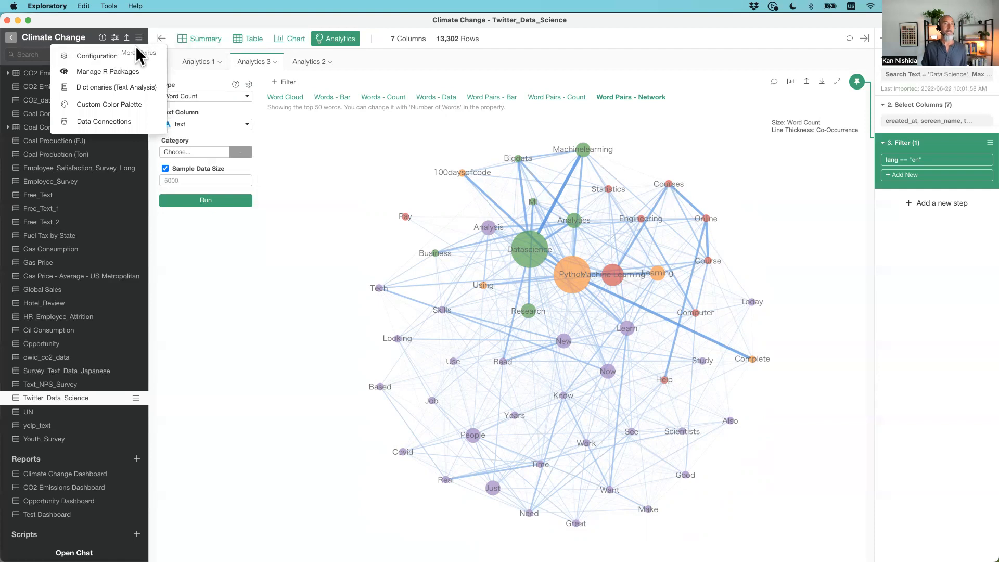
pyautogui.click(125, 87)
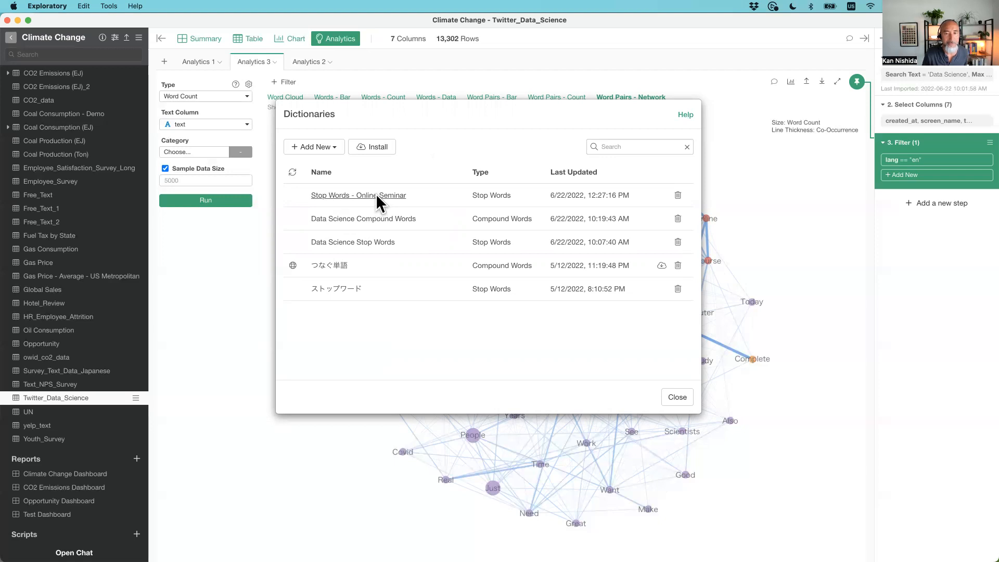
pyautogui.click(376, 242)
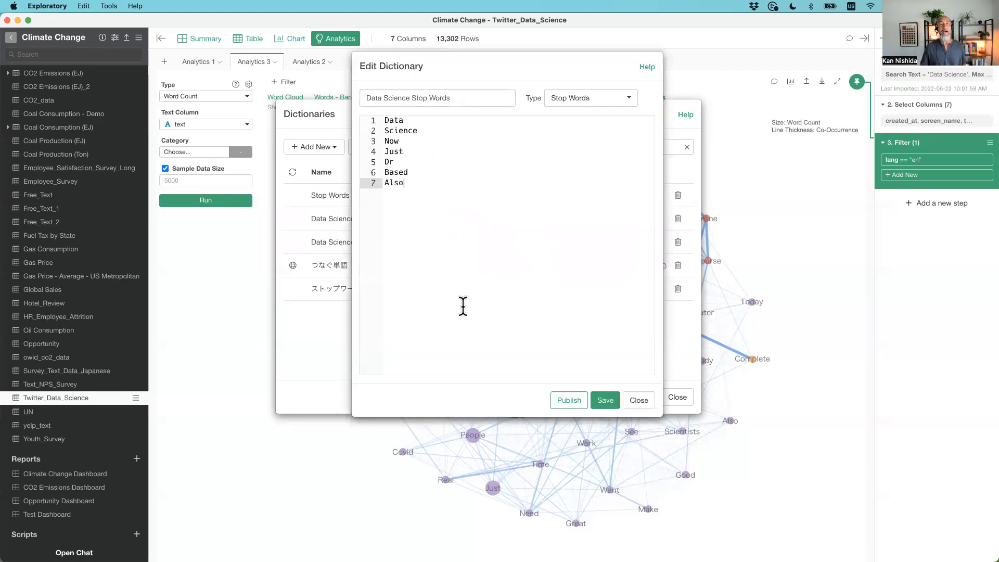
pyautogui.click(569, 399)
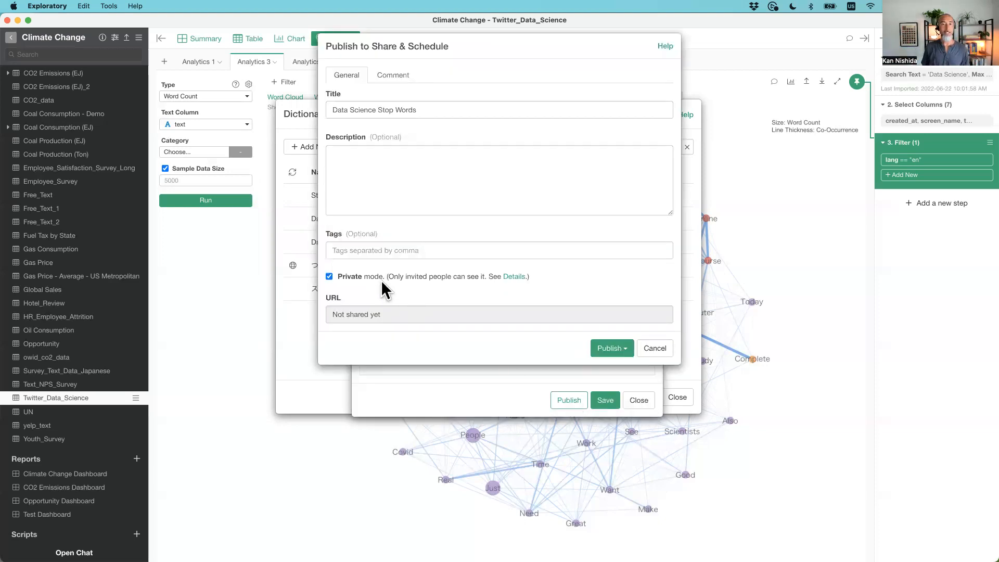
pyautogui.click(607, 343)
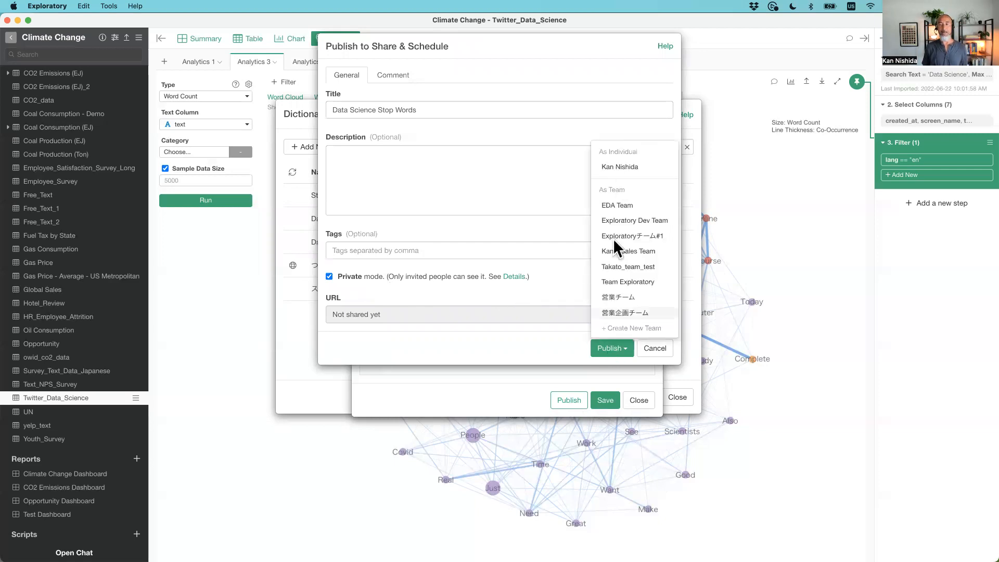
pyautogui.click(615, 166)
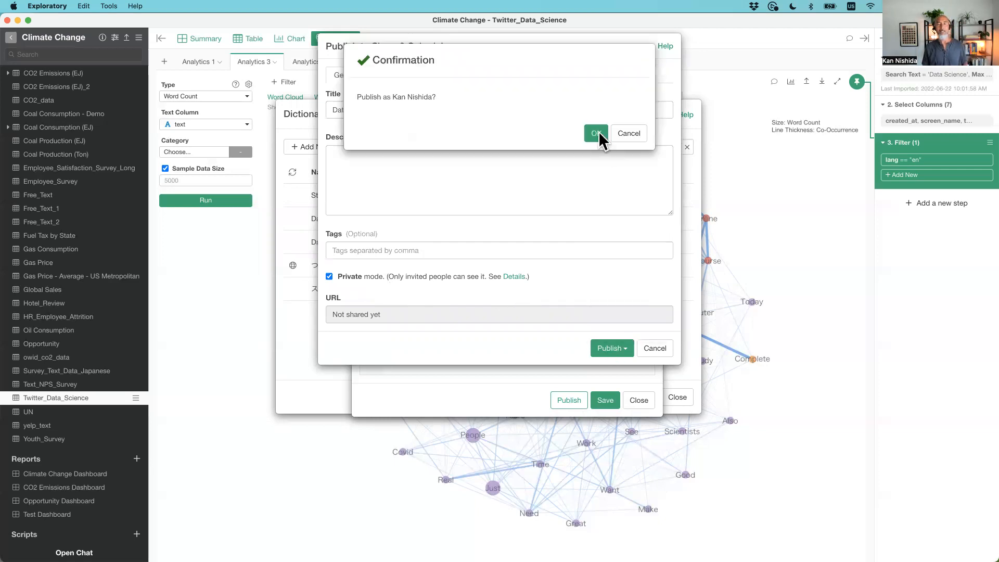
pyautogui.click(599, 133)
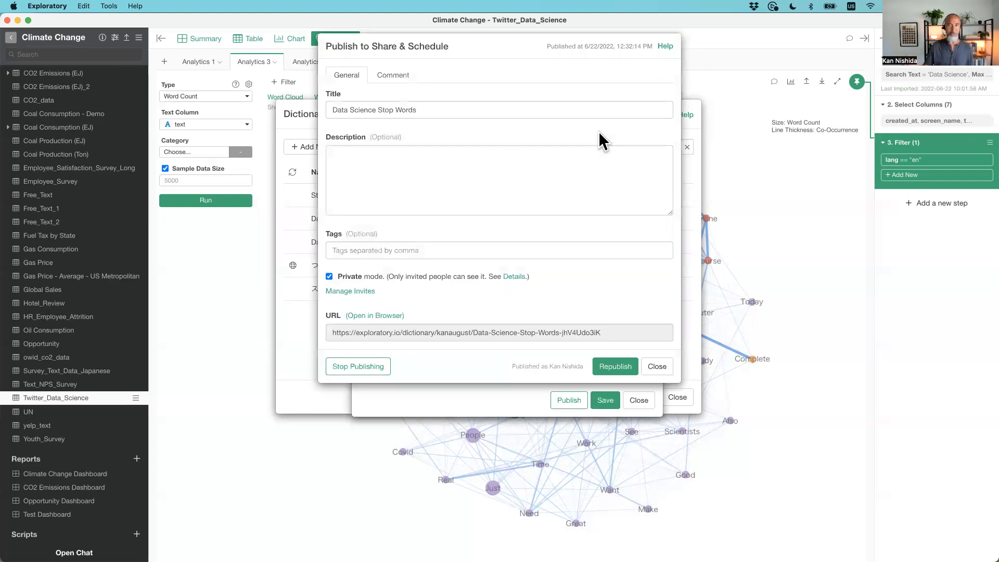
# Step: View the published Data Science Stop Words dictionary in the browser, return to Exploratory, and close its publishing and editing dialogs
pyautogui.click(393, 316)
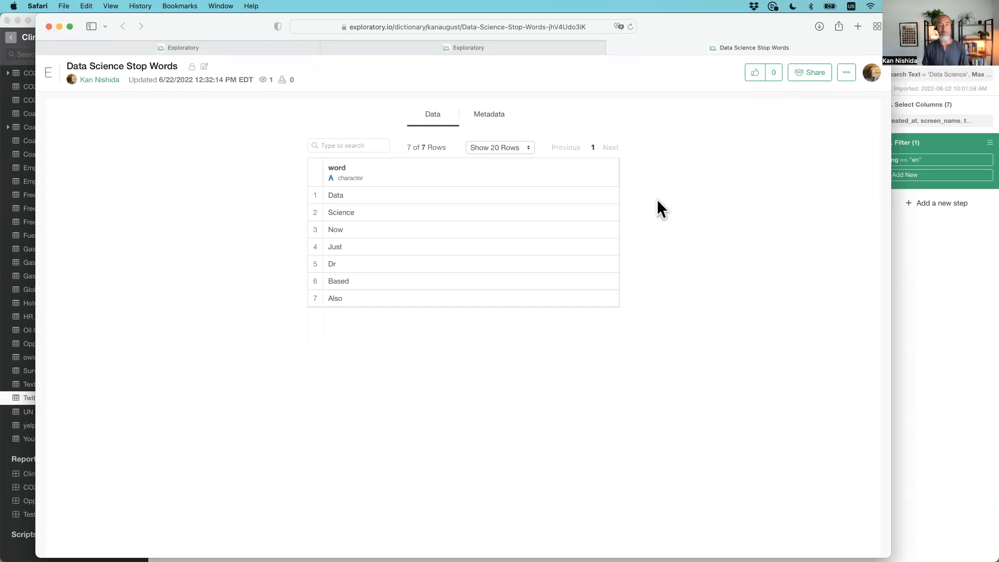
pyautogui.press('super+Tab')
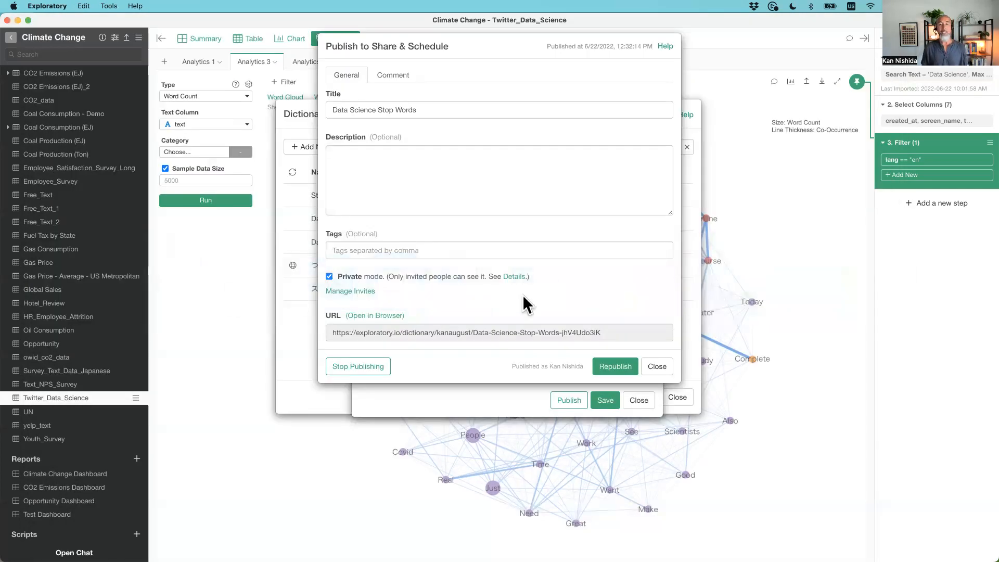
pyautogui.click(655, 366)
pyautogui.click(638, 401)
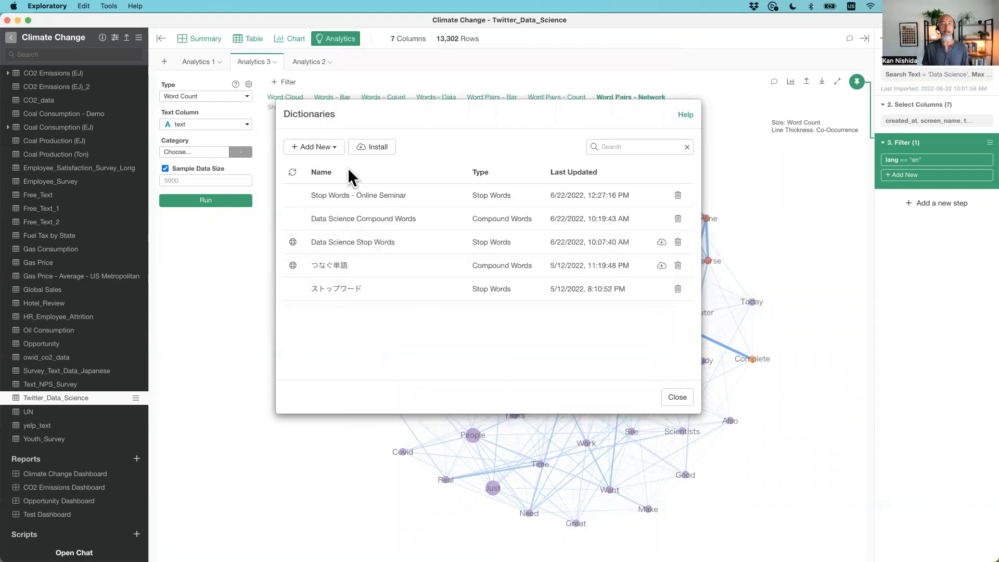
# Step: Examine the published dictionaries available for installation, selecting Public Stop Words 1, and leave the dictionary list without importing
pyautogui.click(372, 147)
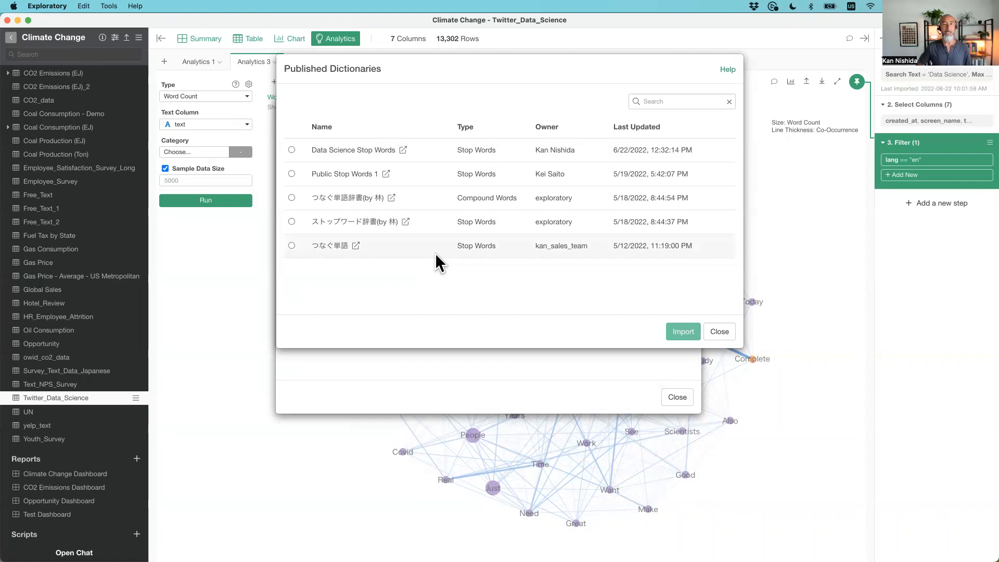
pyautogui.click(292, 173)
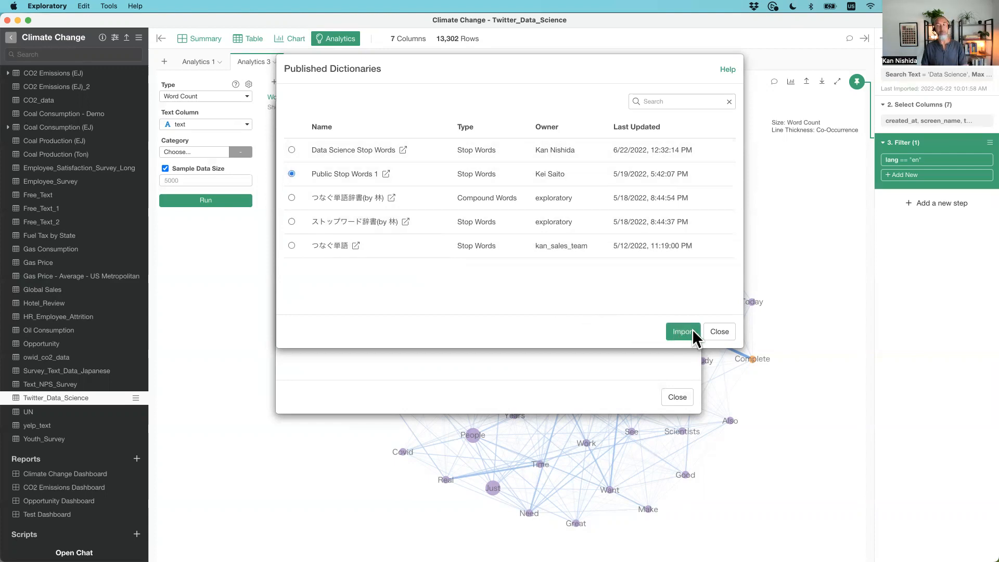
pyautogui.click(708, 331)
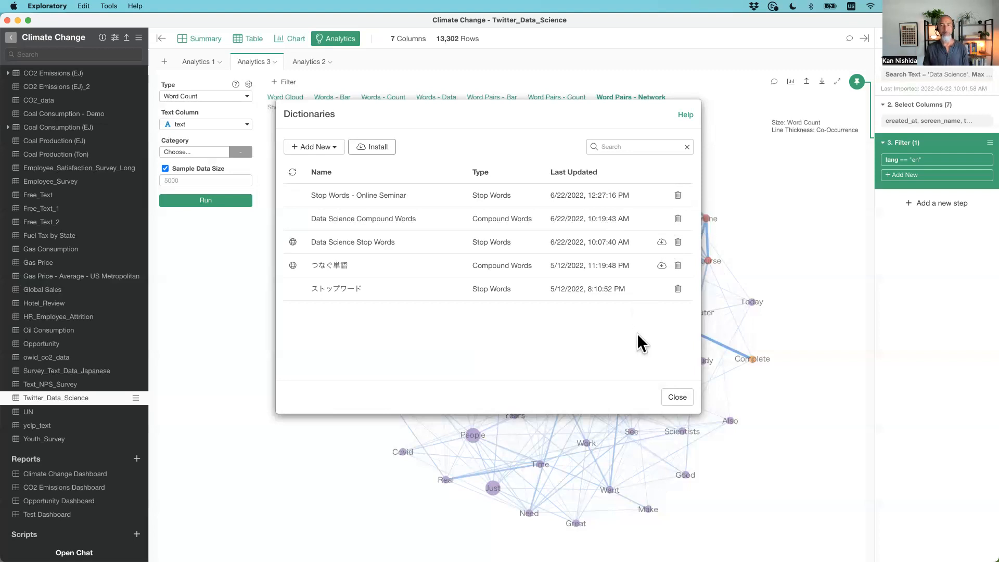
pyautogui.click(674, 397)
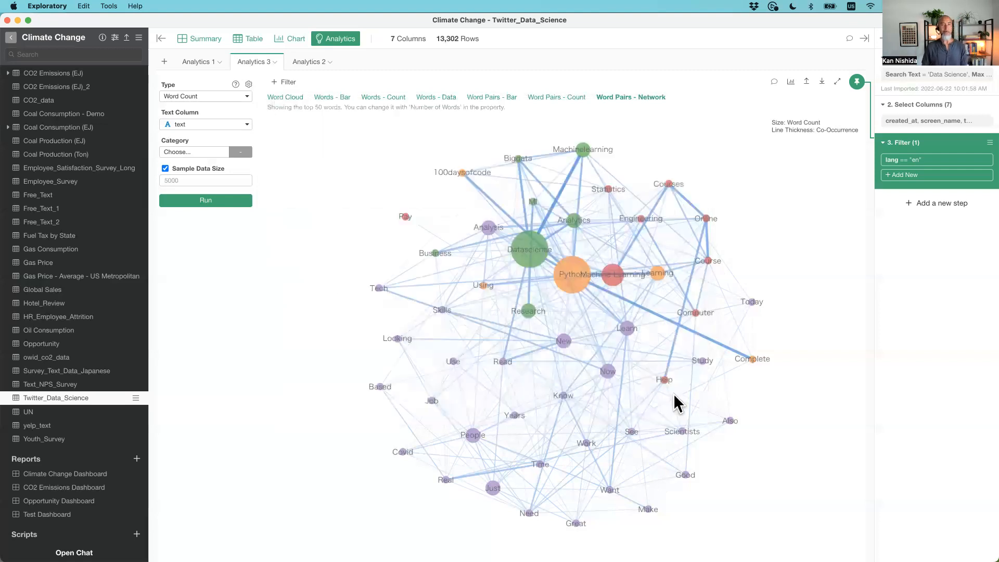
# Step: Switch to Keynote and present from the Dashboard section slide to the slide listing the new features
pyautogui.press('super+Tab')
pyautogui.click(307, 268)
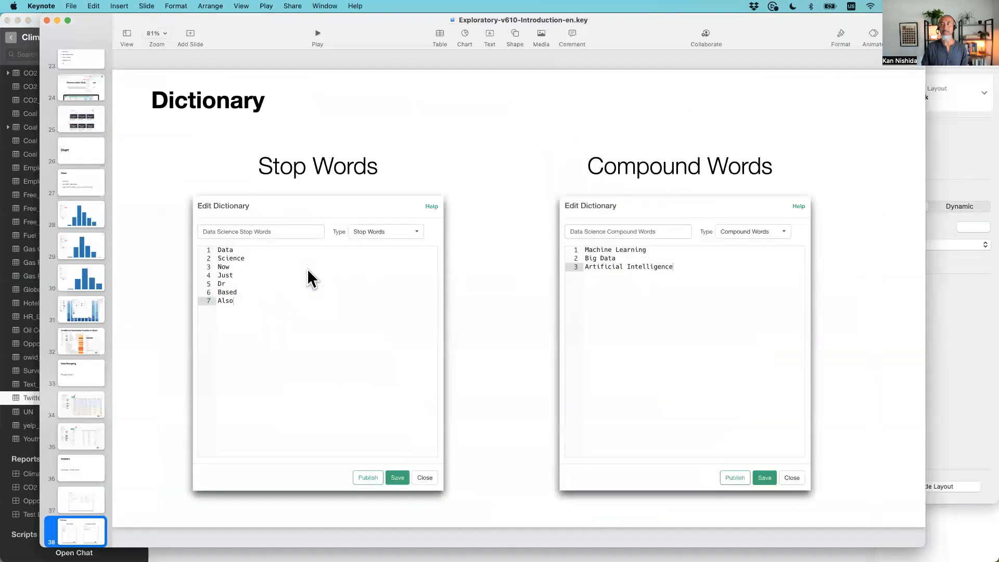
pyautogui.scroll(-8, 86, 395)
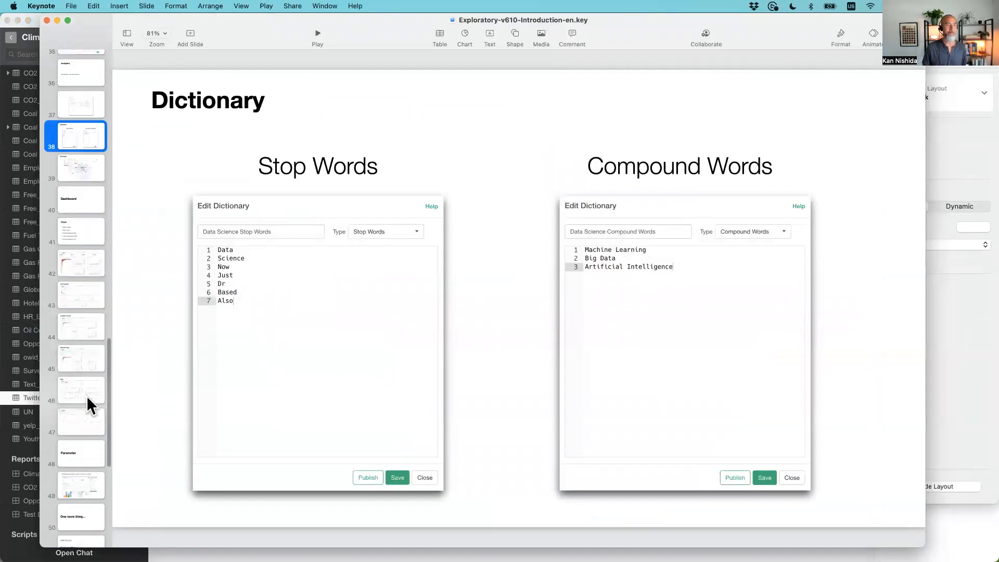
pyautogui.click(72, 204)
pyautogui.scroll(5, 94, 245)
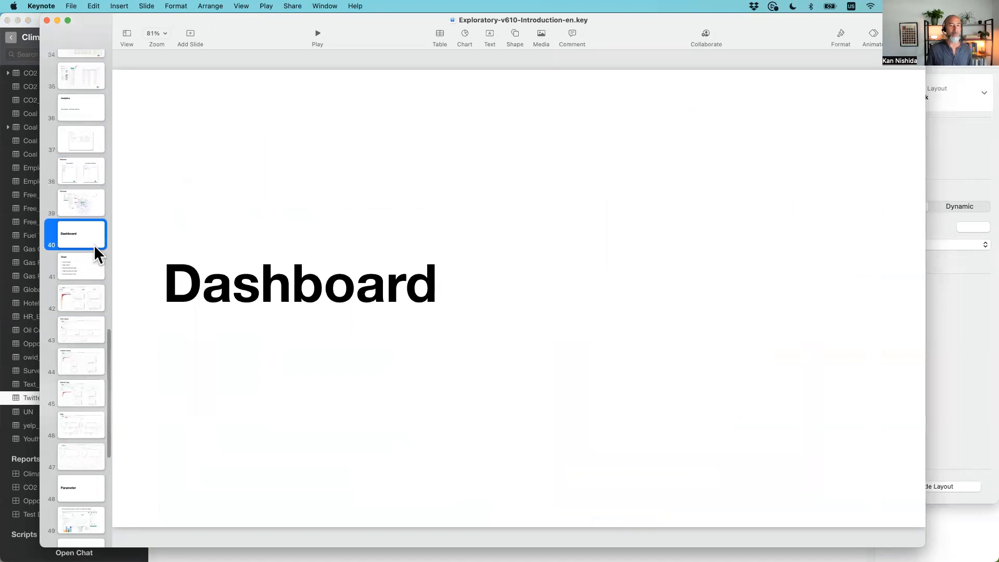
pyautogui.click(316, 34)
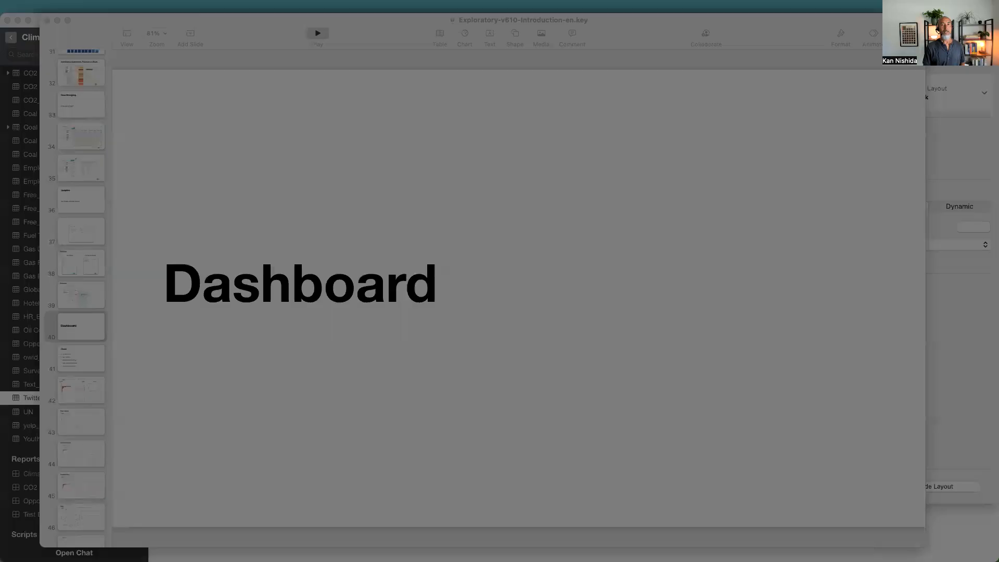
pyautogui.press('Right')
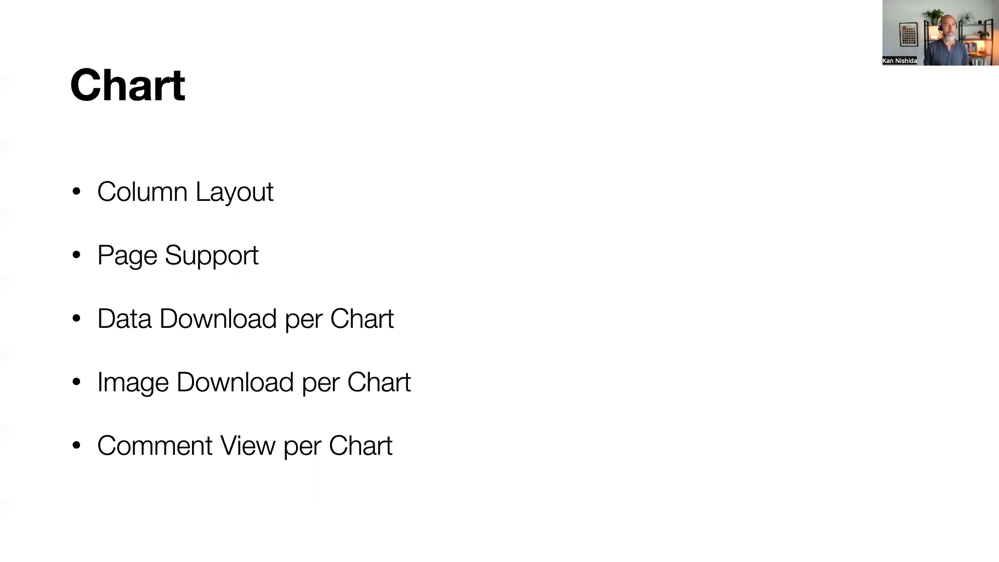
# Step: Exit the slideshow and change the feature list slide's title to "Dashboard"
pyautogui.press('Escape')
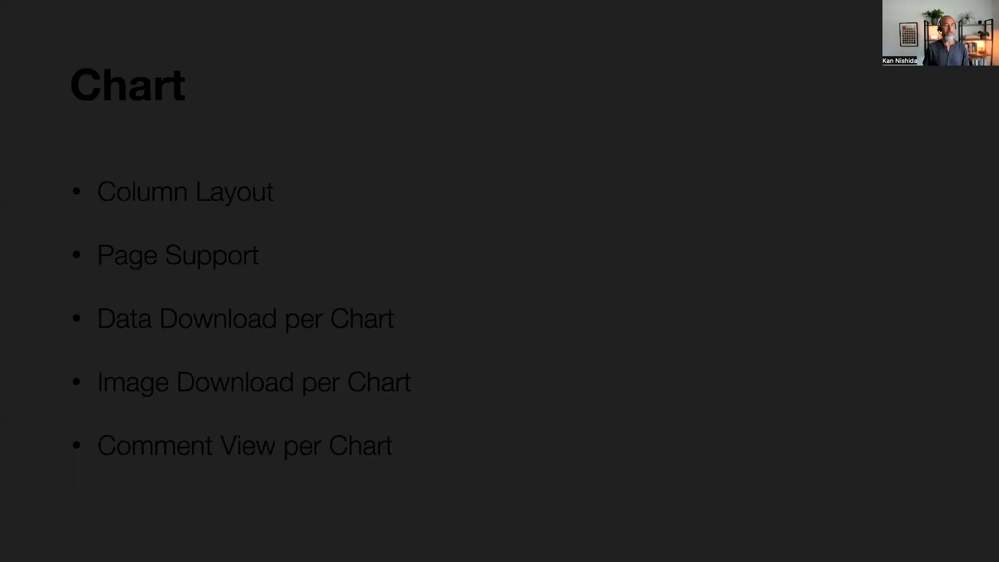
pyautogui.click(219, 144)
pyautogui.write('Dashboard')
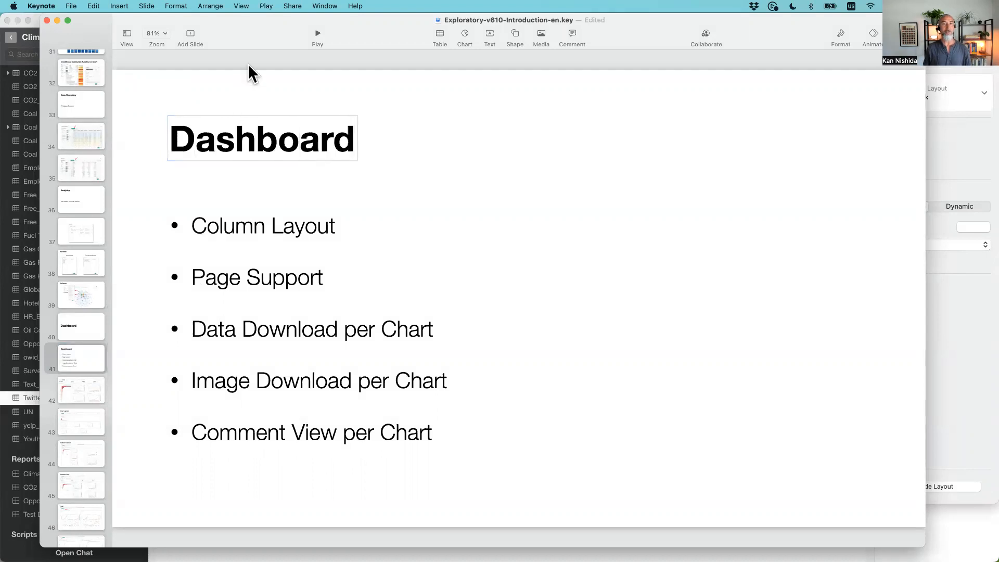
# Step: Present the Dashboard feature list and the Climate Change Dashboard slide, and switch back to Exploratory
pyautogui.click(318, 34)
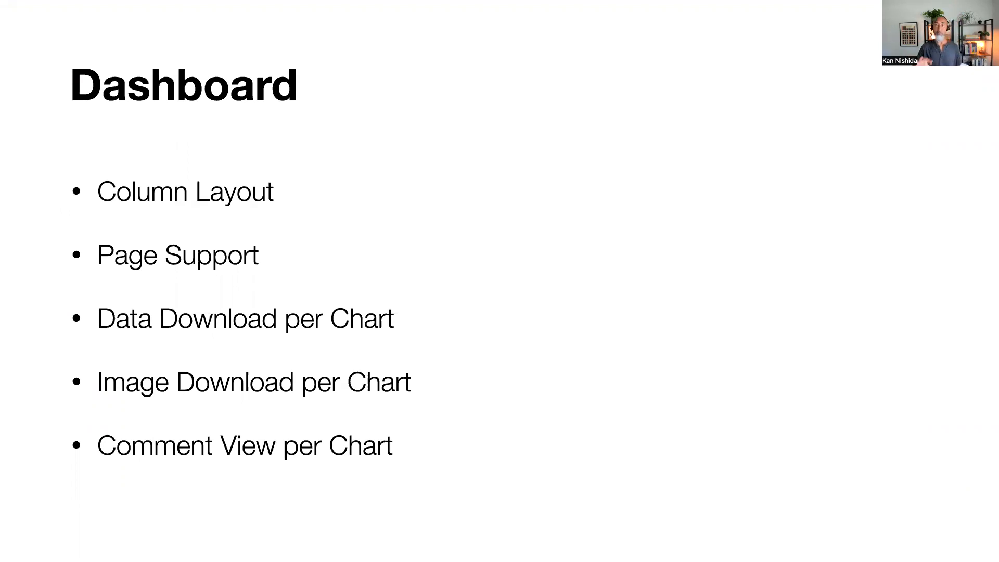
pyautogui.press('Right')
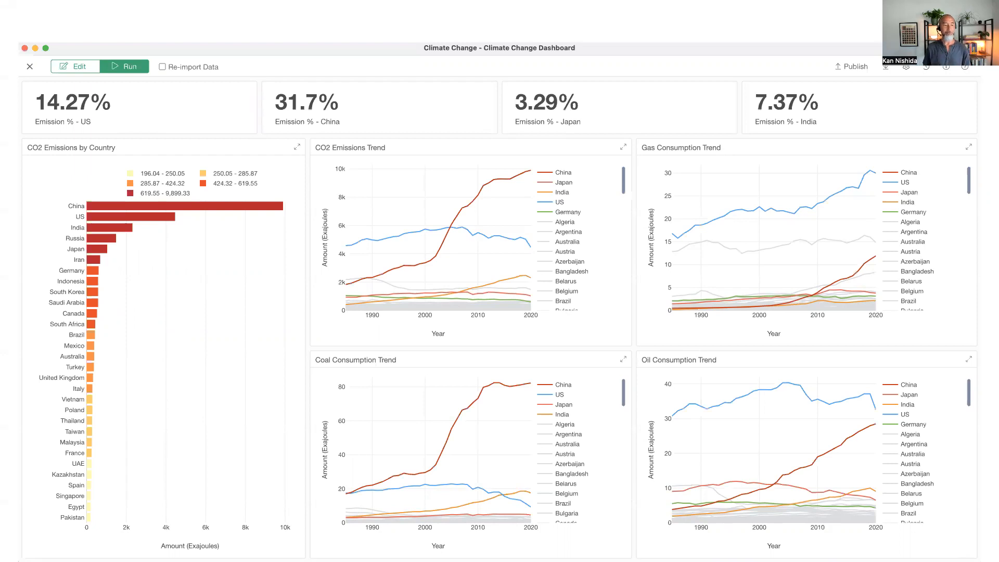
pyautogui.press('Escape')
pyautogui.press('super+Tab')
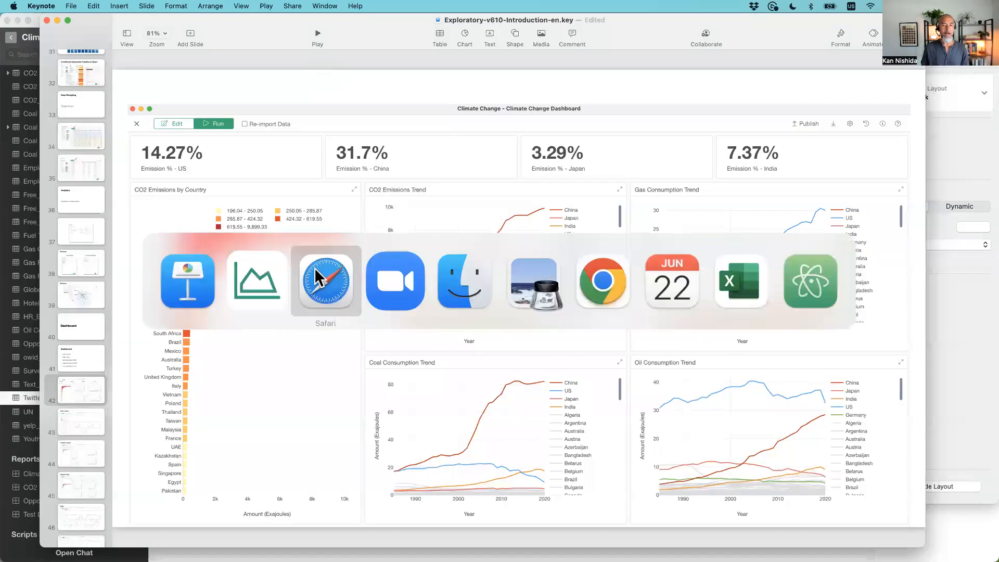
pyautogui.click(256, 281)
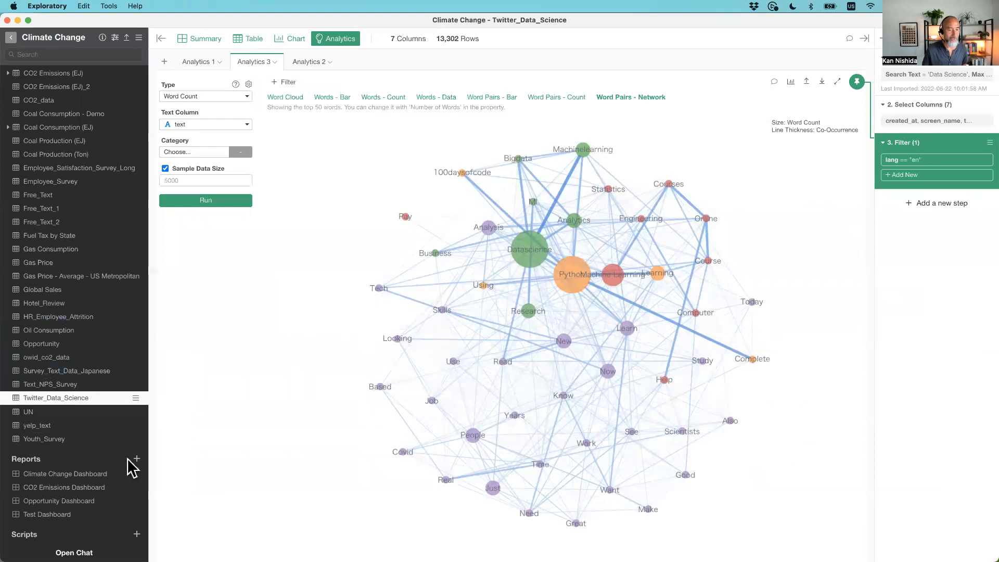
# Step: Create a new dashboard named "Climate Demo" and reposition its window over the main project window
pyautogui.click(136, 459)
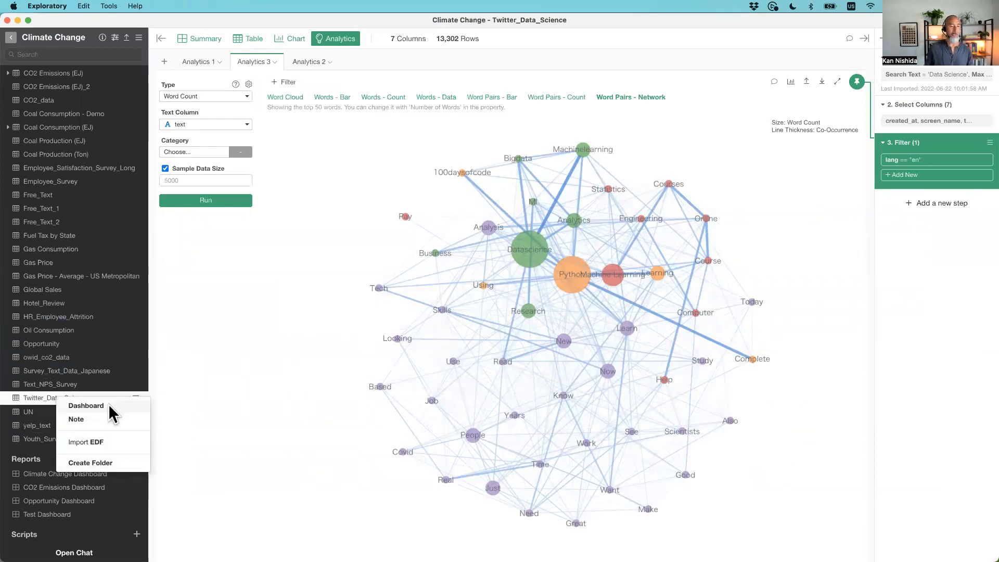
pyautogui.click(87, 406)
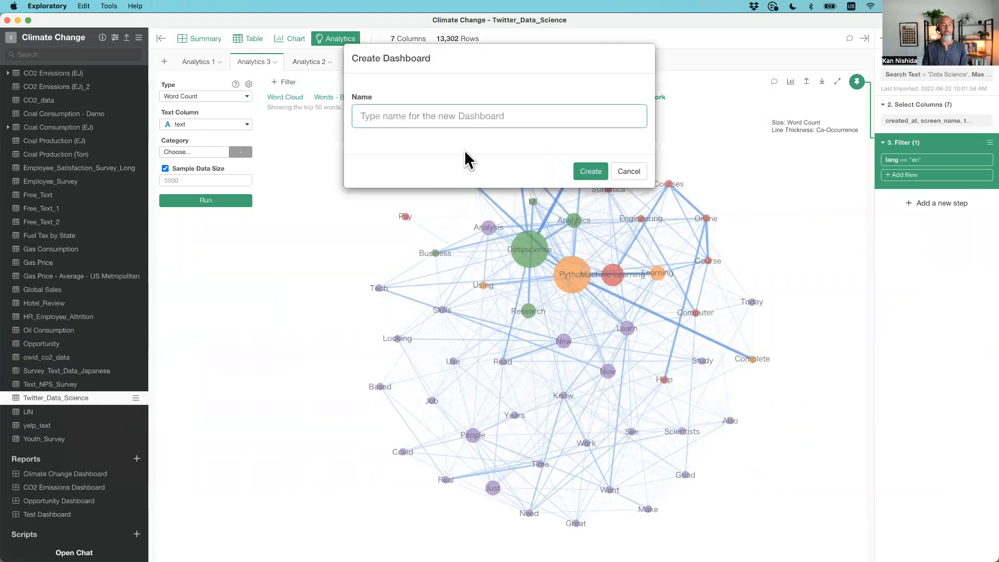
pyautogui.write('Climate')
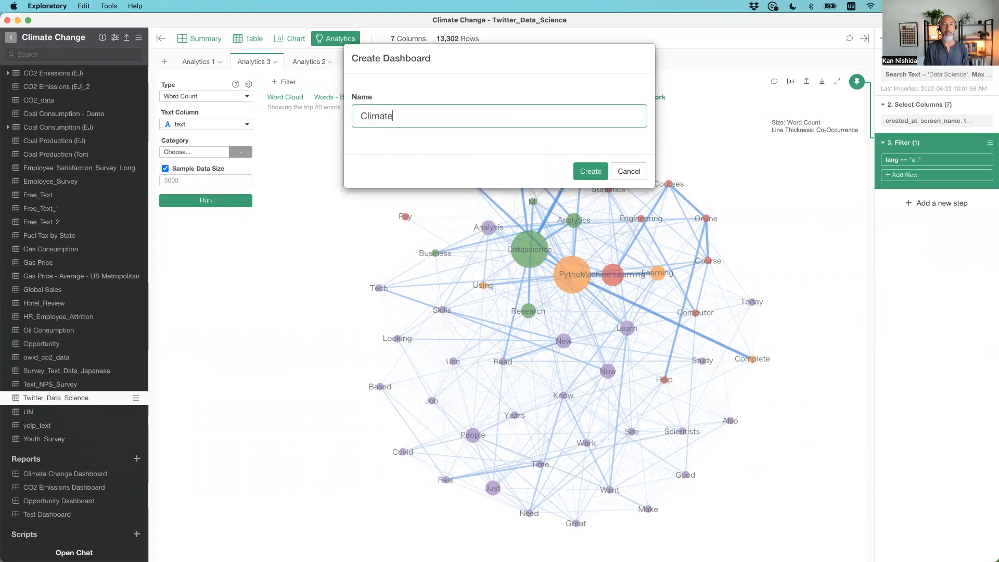
pyautogui.write(' Demo')
pyautogui.press('Return')
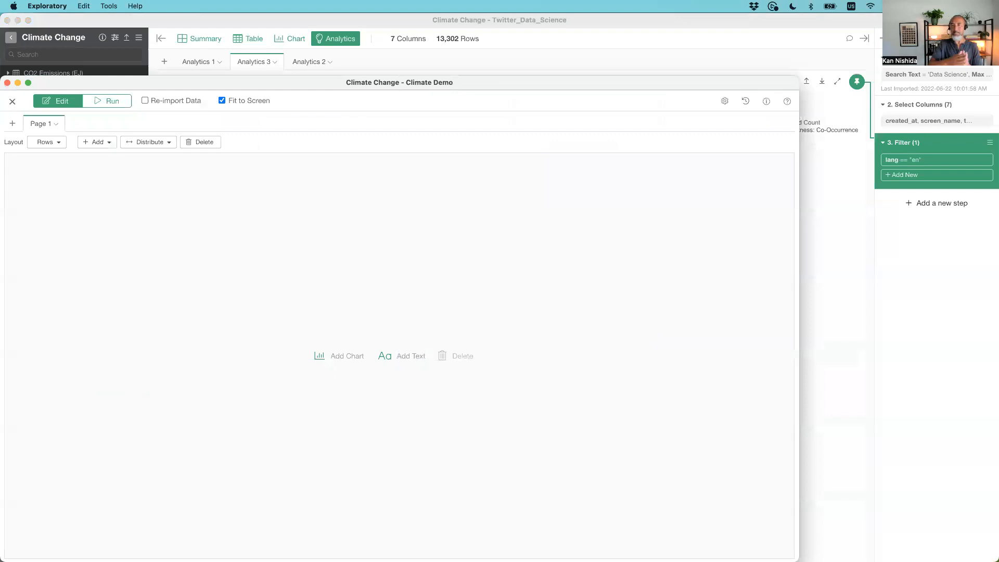
pyautogui.moveTo(287, 81); pyautogui.dragTo(330, 60)
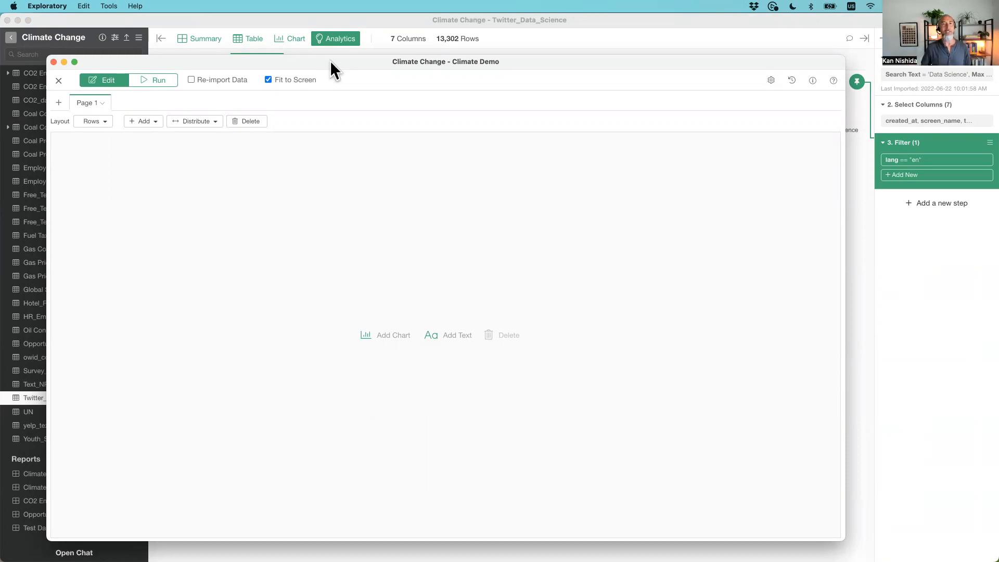
pyautogui.moveTo(330, 63); pyautogui.dragTo(349, 62)
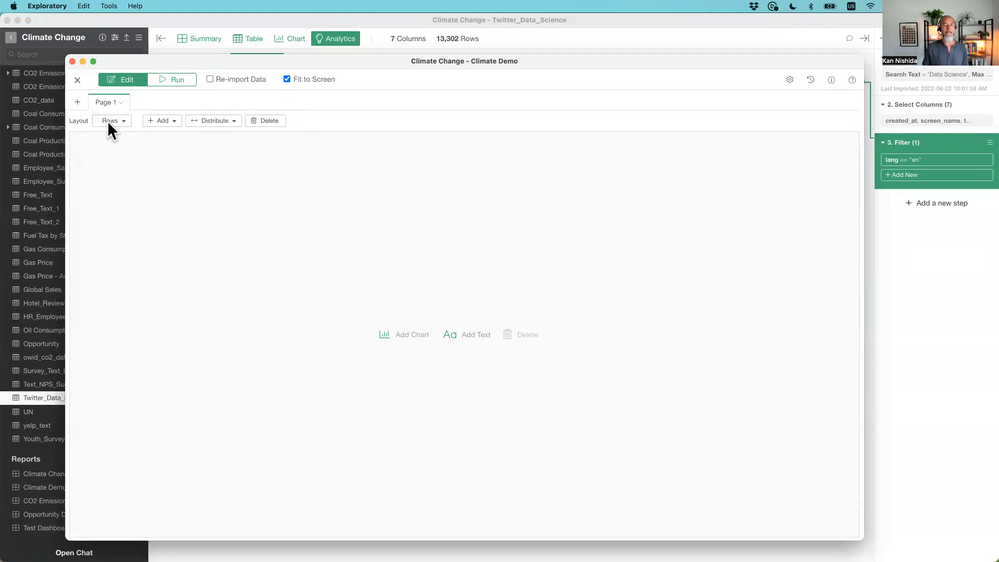
# Step: Add the CO2 Emissions Trend chart from the CO2 Emissions (EJ) data frame to the empty dashboard row
pyautogui.click(387, 333)
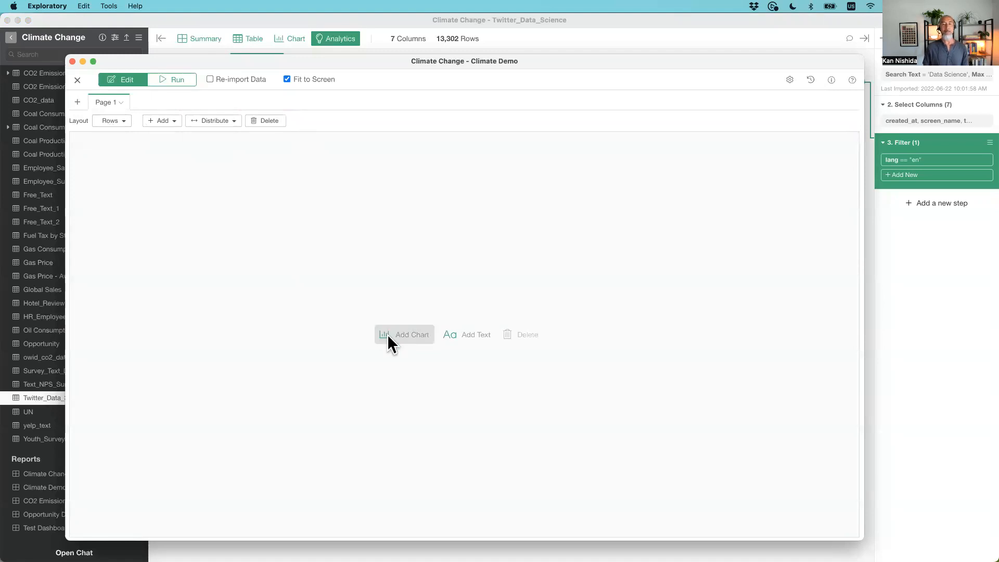
pyautogui.click(308, 136)
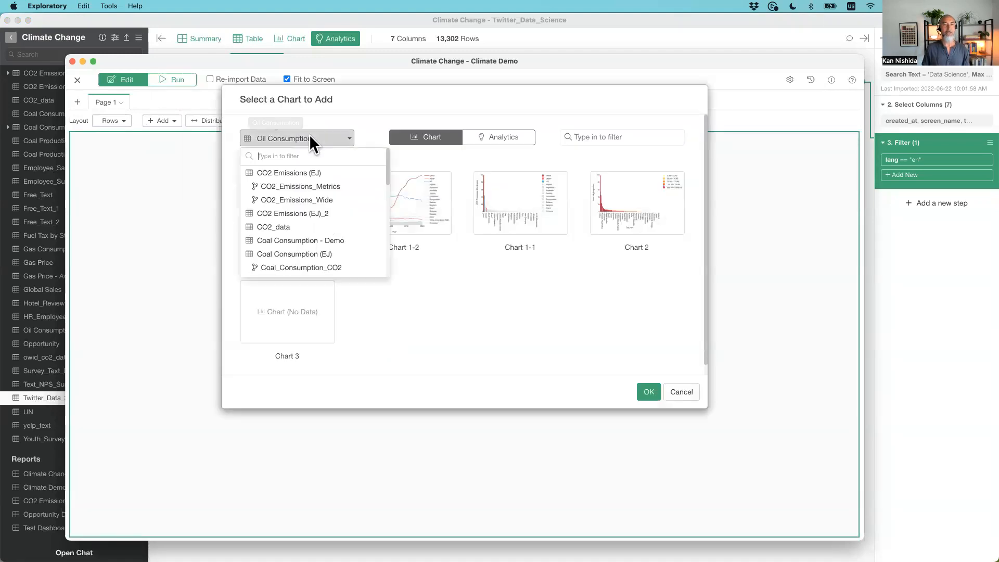
pyautogui.click(313, 172)
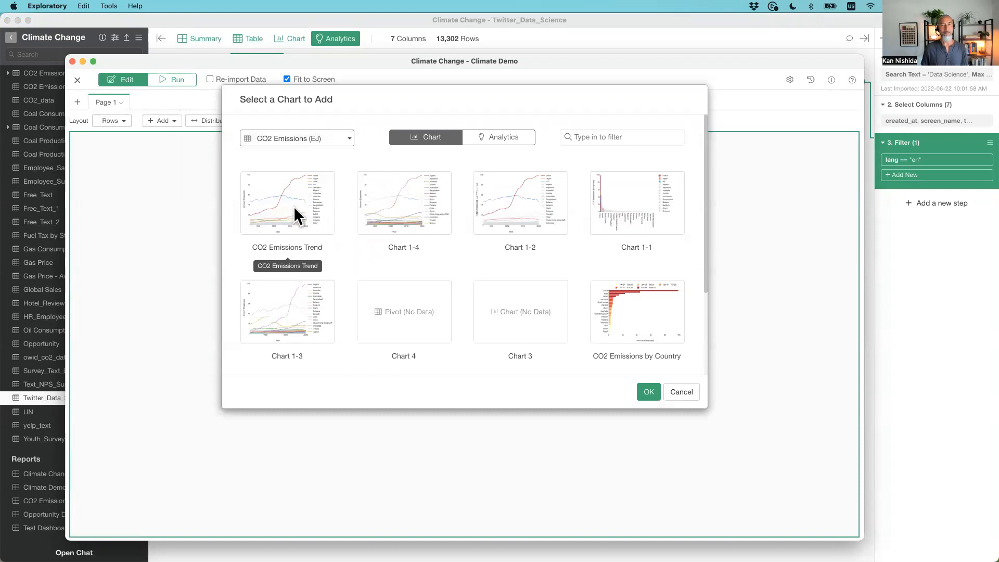
pyautogui.click(648, 393)
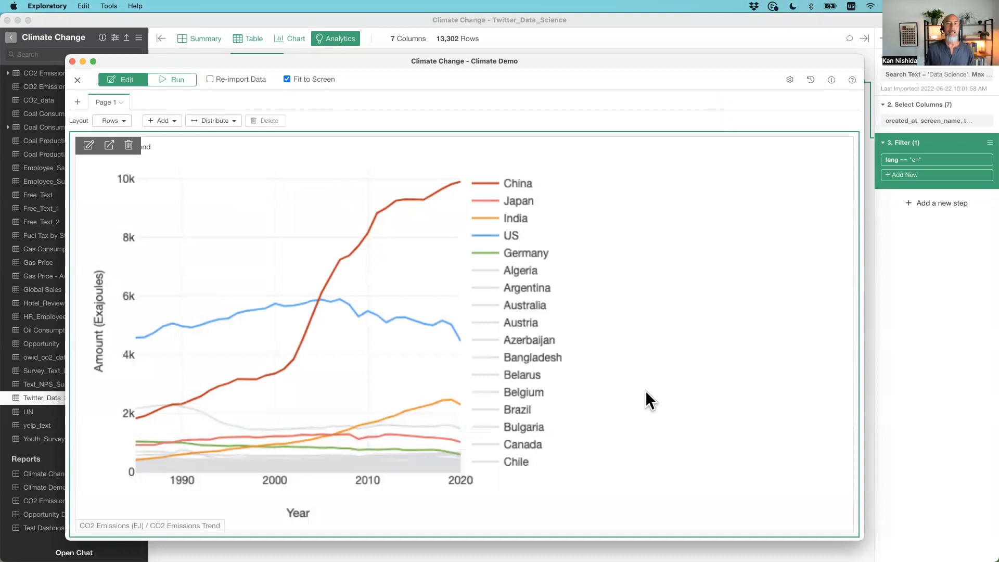
# Step: Add the CO2 Emissions by Country chart from CO2 Emissions (EJ) to the same dashboard row
pyautogui.click(161, 121)
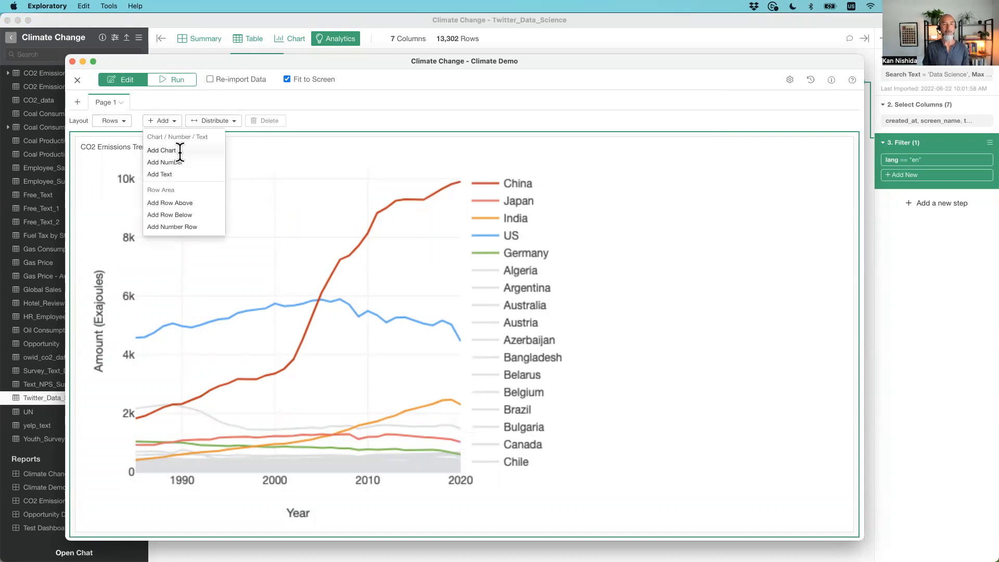
pyautogui.click(179, 151)
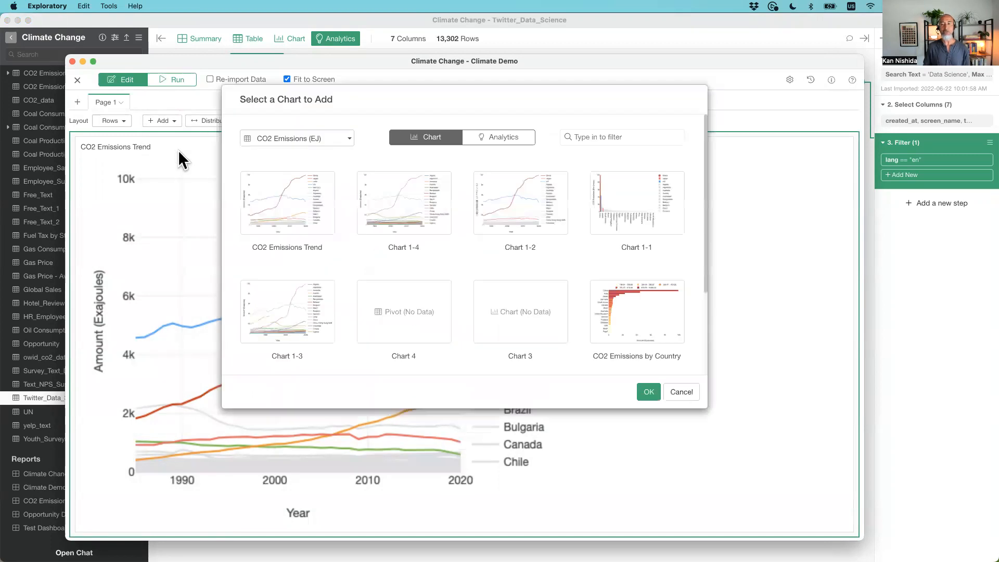
pyautogui.click(621, 314)
pyautogui.click(654, 396)
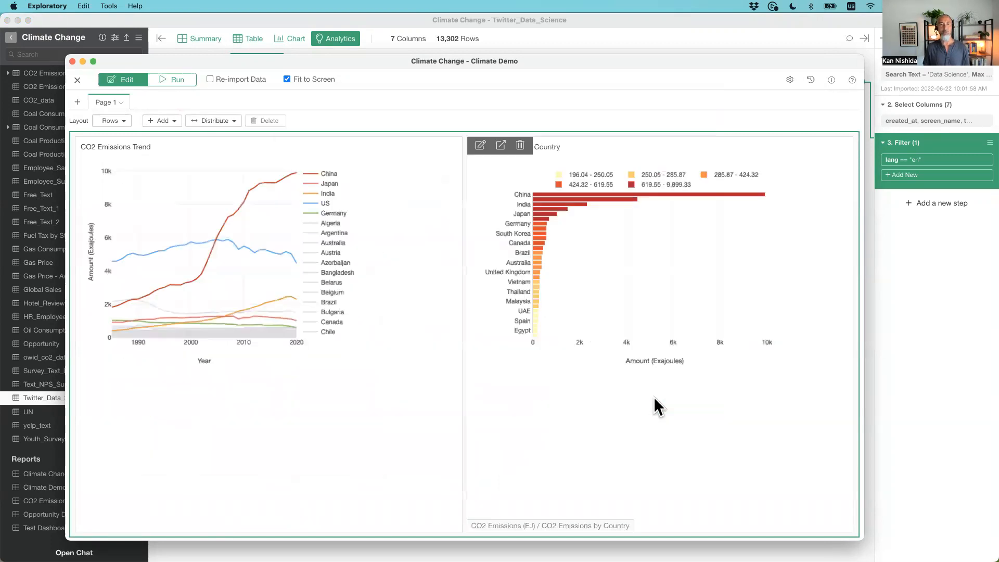
# Step: Add the Coal Consumption Trend chart from the Coal Consumption (EJ) data frame as the row's third chart
pyautogui.click(155, 121)
pyautogui.click(163, 148)
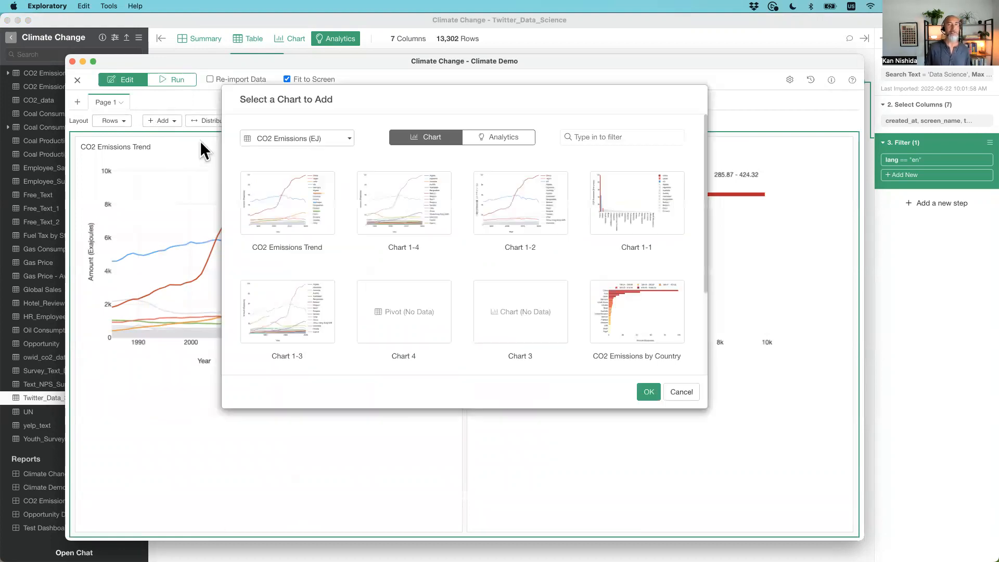
pyautogui.click(263, 136)
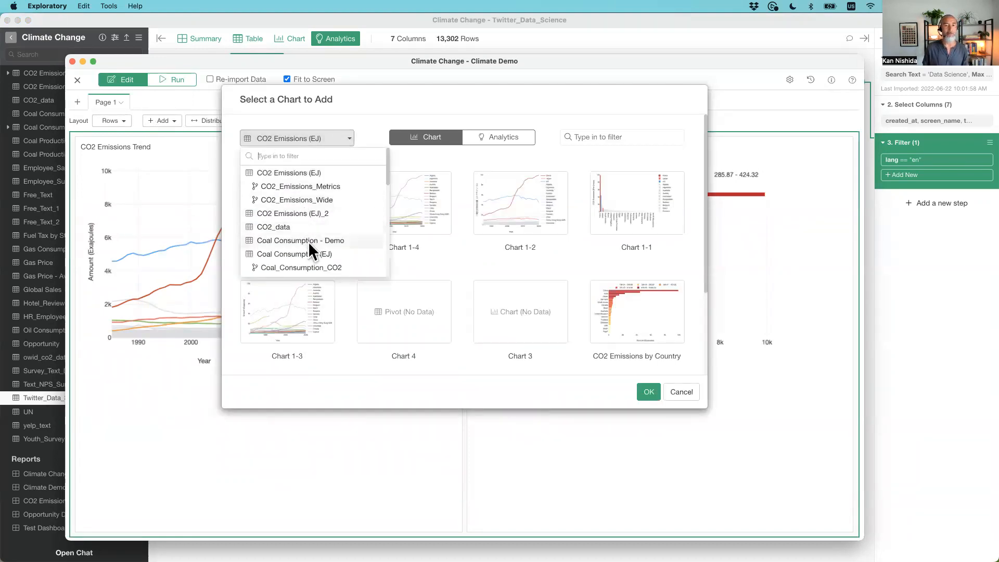
pyautogui.click(295, 254)
pyautogui.click(294, 220)
pyautogui.click(645, 339)
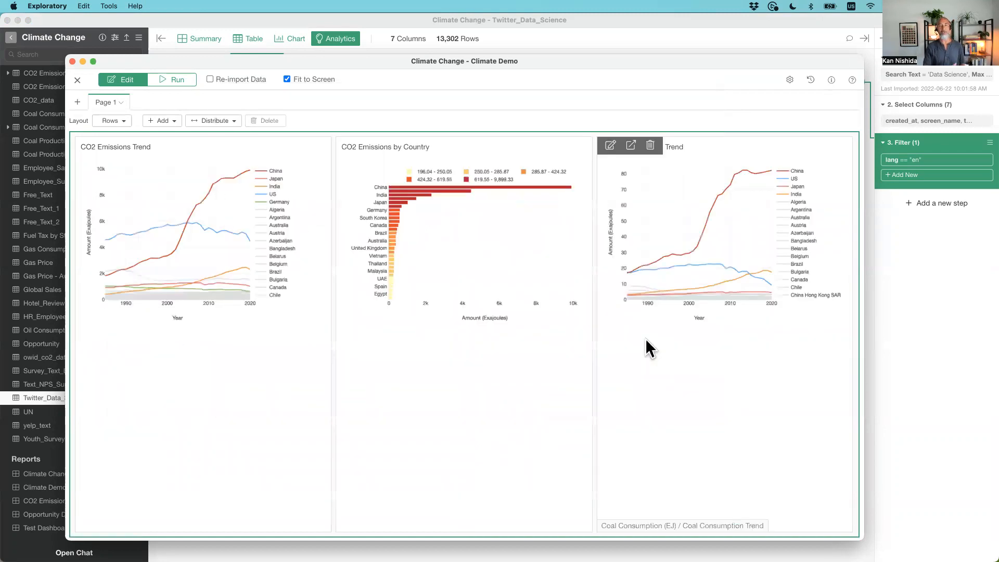
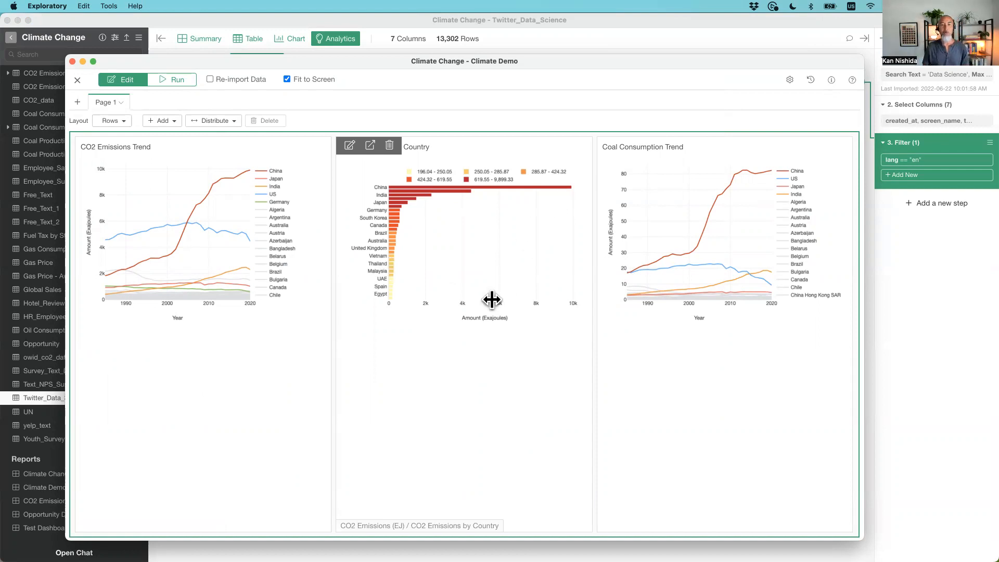
# Step: Try rearranging the charts within the row and narrow the CO2 Emissions Trend chart slightly
pyautogui.moveTo(401, 179); pyautogui.dragTo(473, 186)
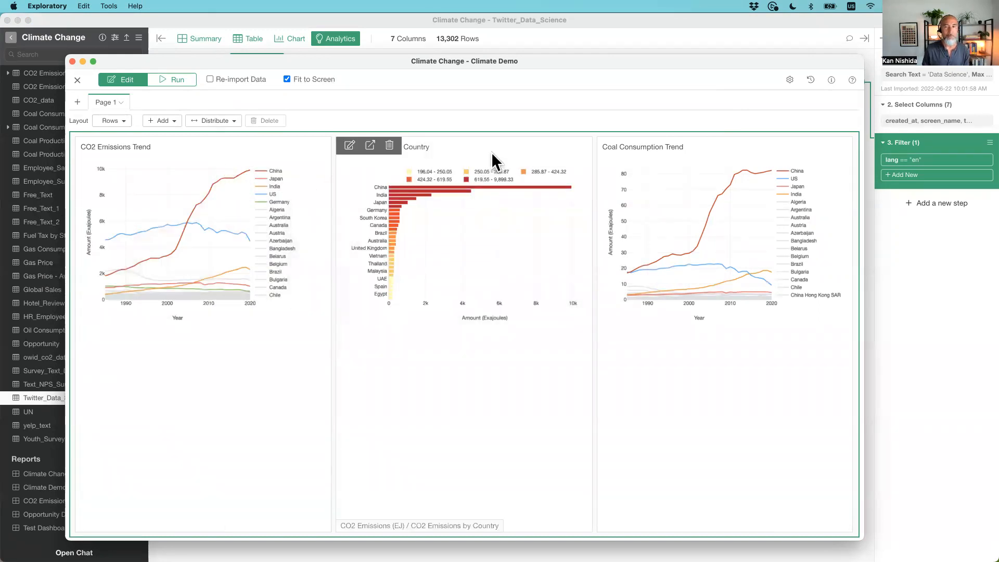
pyautogui.moveTo(373, 148); pyautogui.dragTo(147, 145)
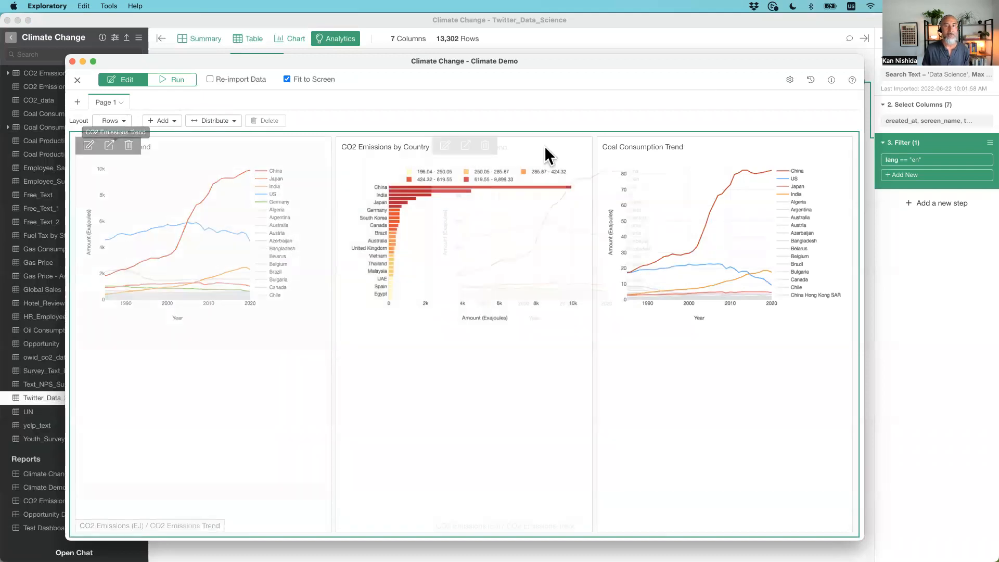
pyautogui.moveTo(521, 147)
pyautogui.mouseDown()
pyautogui.moveTo(590, 282)
pyautogui.moveTo(530, 157)
pyautogui.mouseUp()
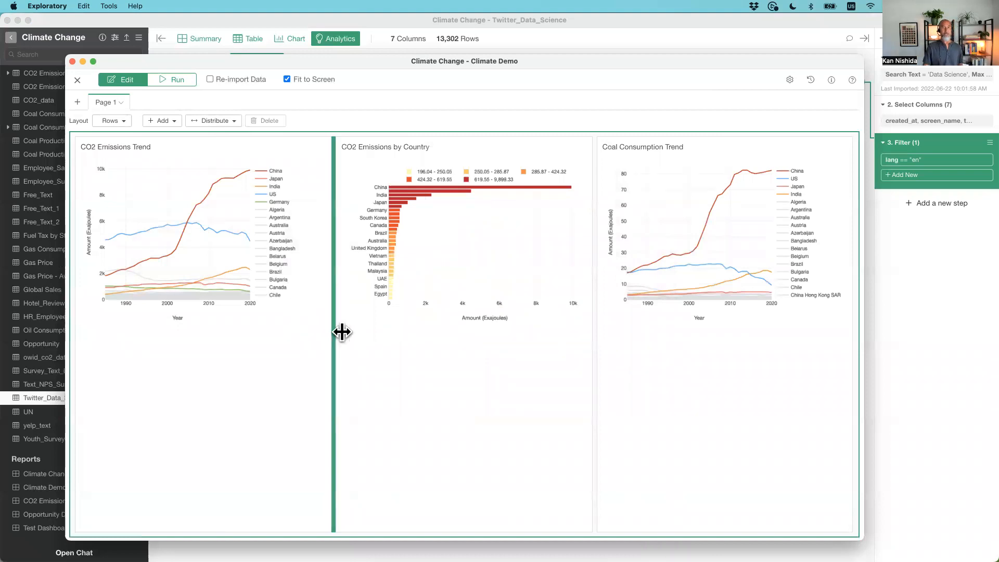
pyautogui.moveTo(333, 330); pyautogui.dragTo(323, 331)
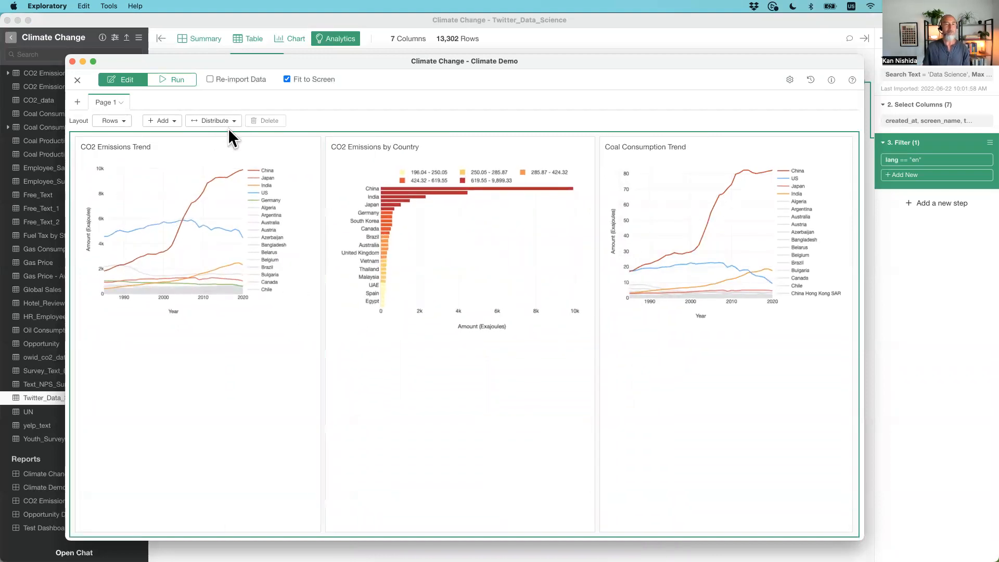
# Step: Add a row below and place the CO2 Emissions Trend and Coal Consumption Trend charts in it, distributed evenly
pyautogui.click(157, 121)
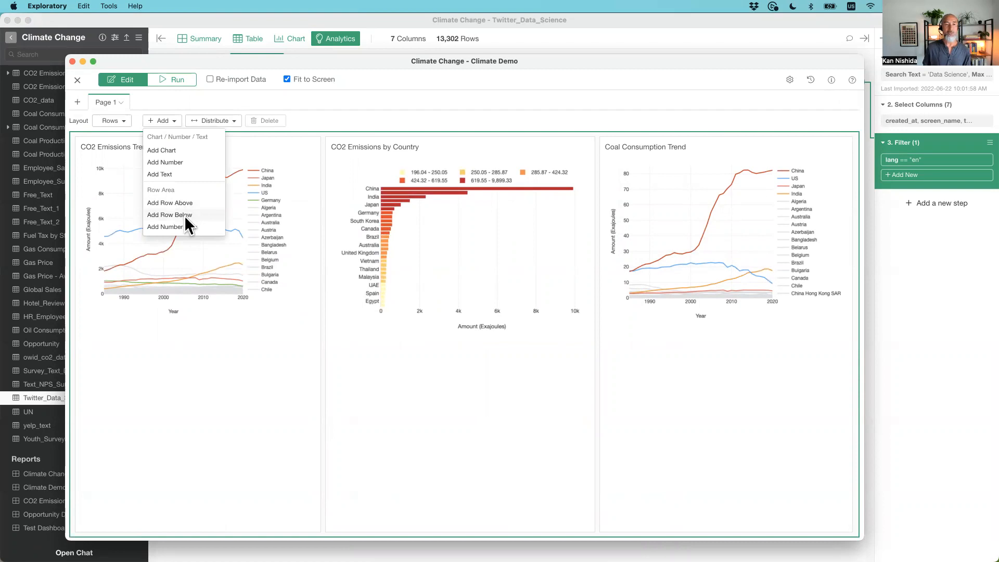
pyautogui.click(177, 215)
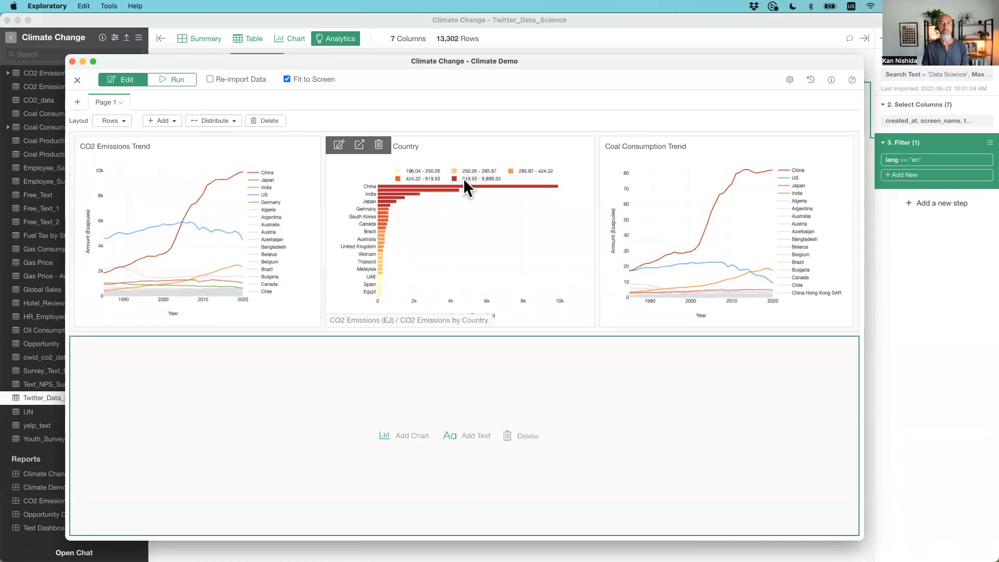
pyautogui.moveTo(192, 168); pyautogui.dragTo(335, 353)
pyautogui.moveTo(635, 168); pyautogui.dragTo(654, 363)
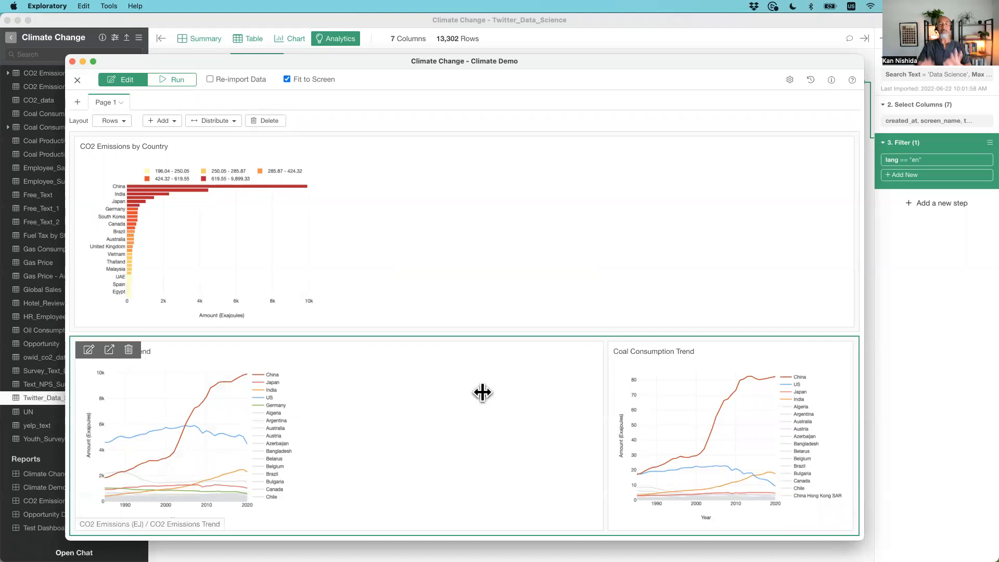
pyautogui.click(220, 118)
pyautogui.click(232, 134)
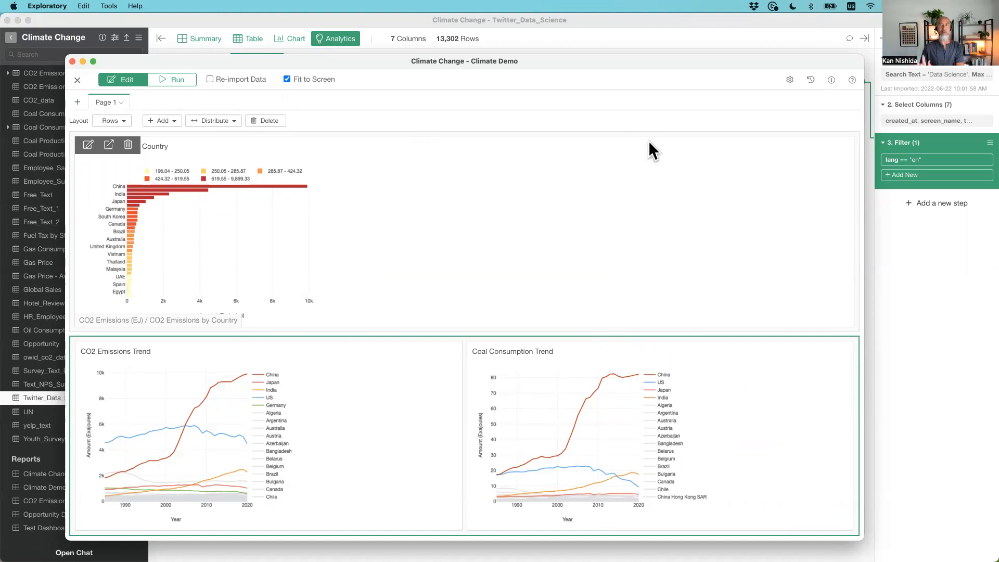
# Step: Switch the dashboard layout to Columns and narrow the column holding the CO2 Emissions by Country chart
pyautogui.click(116, 121)
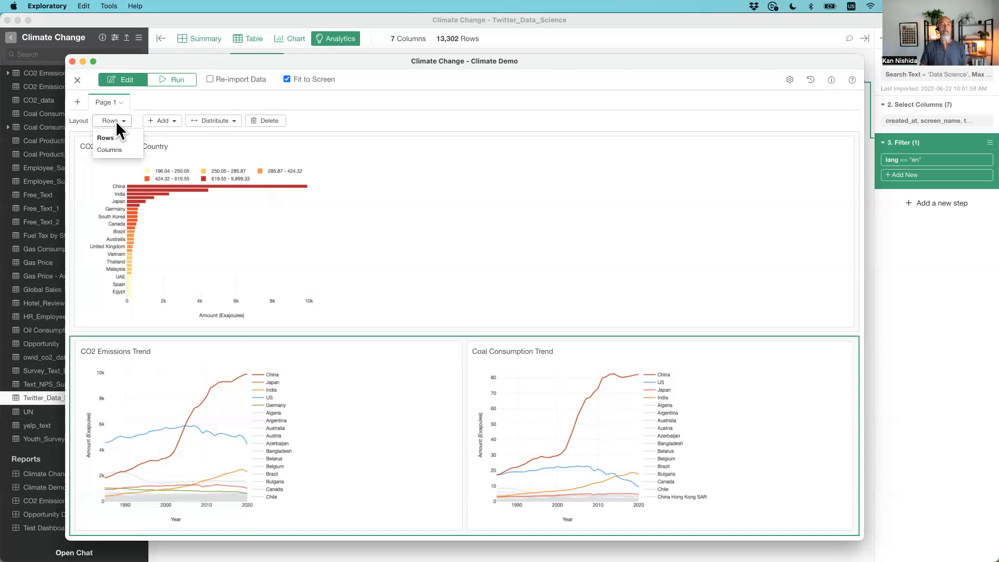
pyautogui.click(115, 149)
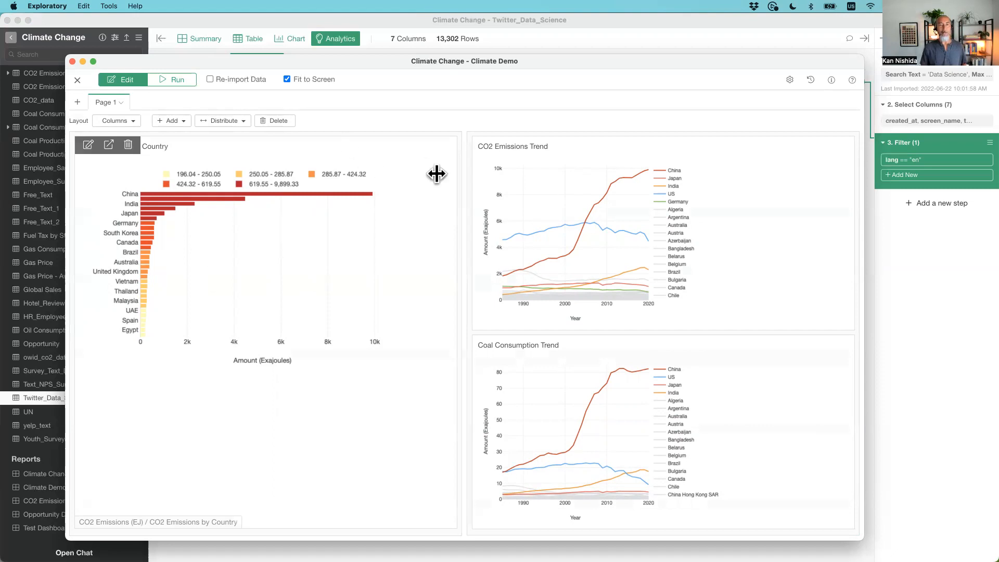
pyautogui.moveTo(464, 202); pyautogui.dragTo(368, 203)
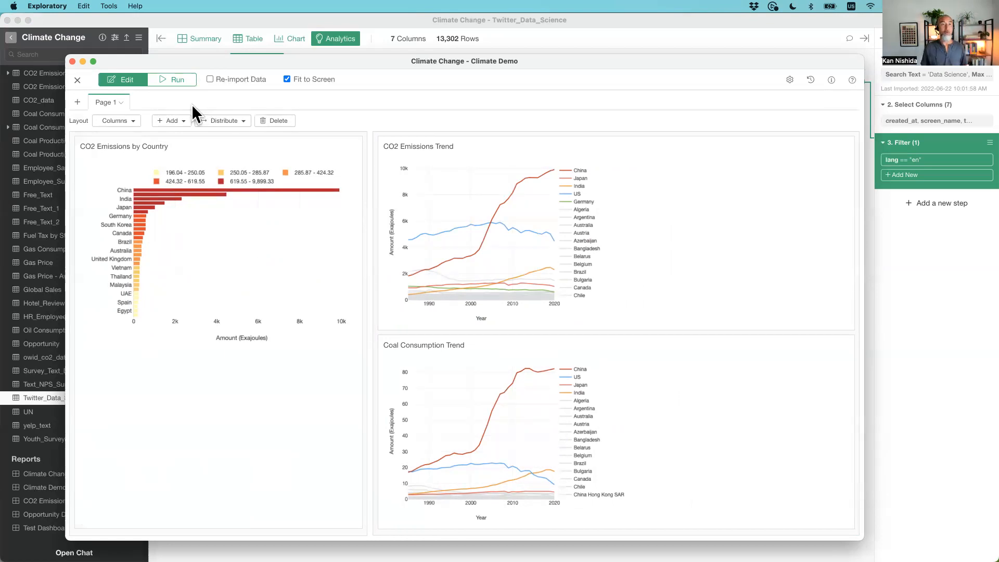
# Step: Run the Climate Demo dashboard to preview the column layout, and return to editing it
pyautogui.click(181, 80)
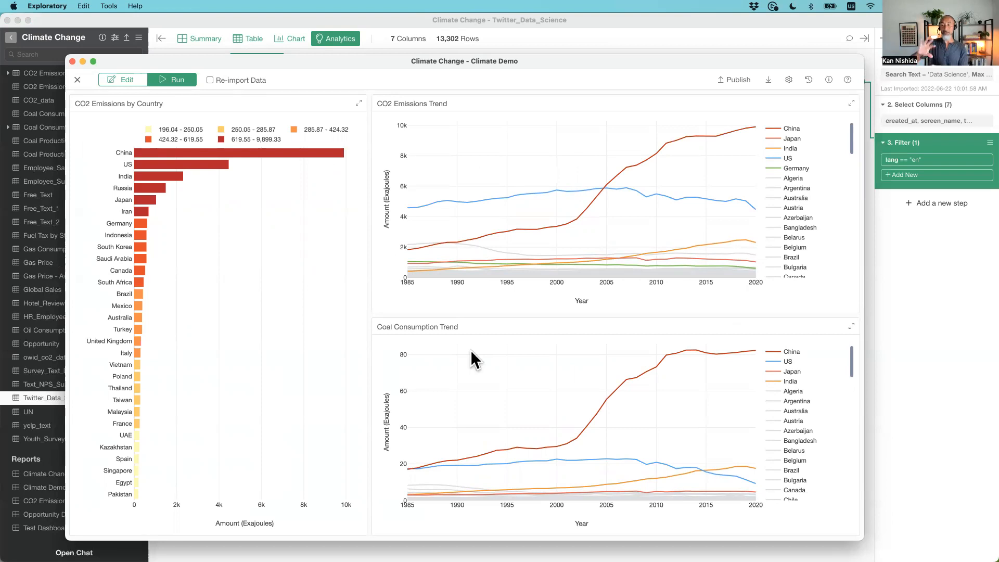
pyautogui.click(126, 80)
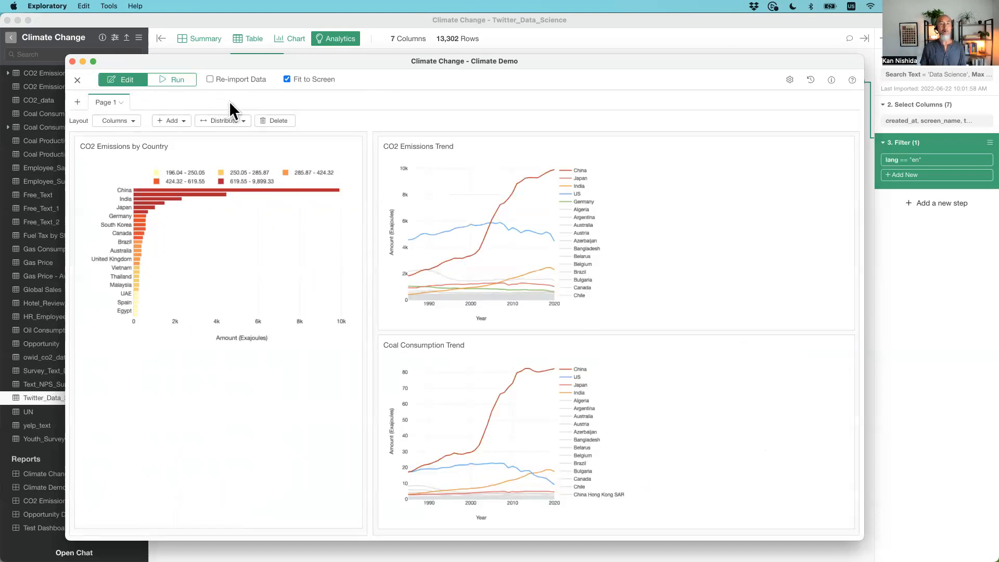
# Step: Add an empty column after the CO2 Emissions Trend and Coal Consumption Trend column, and widen the new column
pyautogui.moveTo(482, 136)
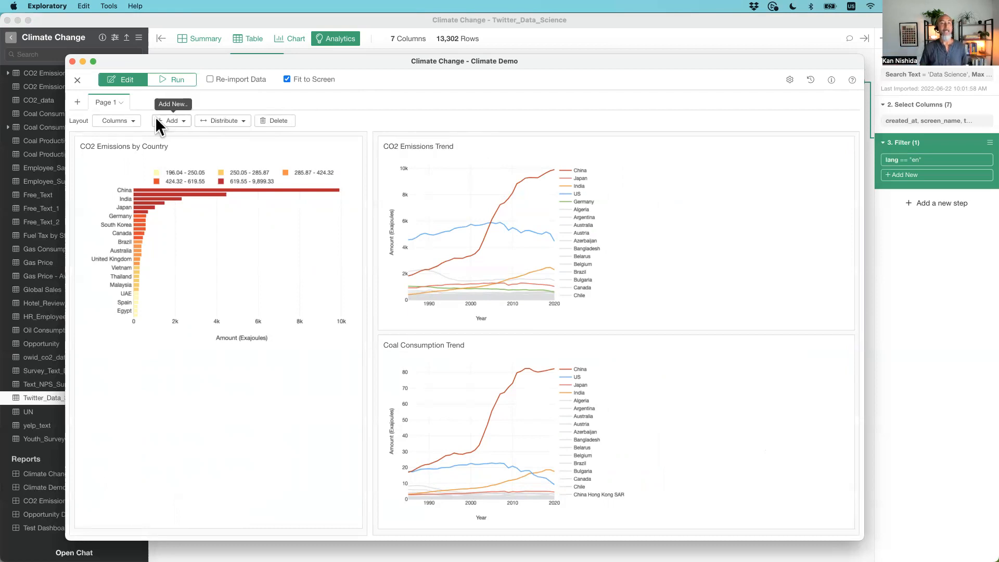
pyautogui.moveTo(661, 141)
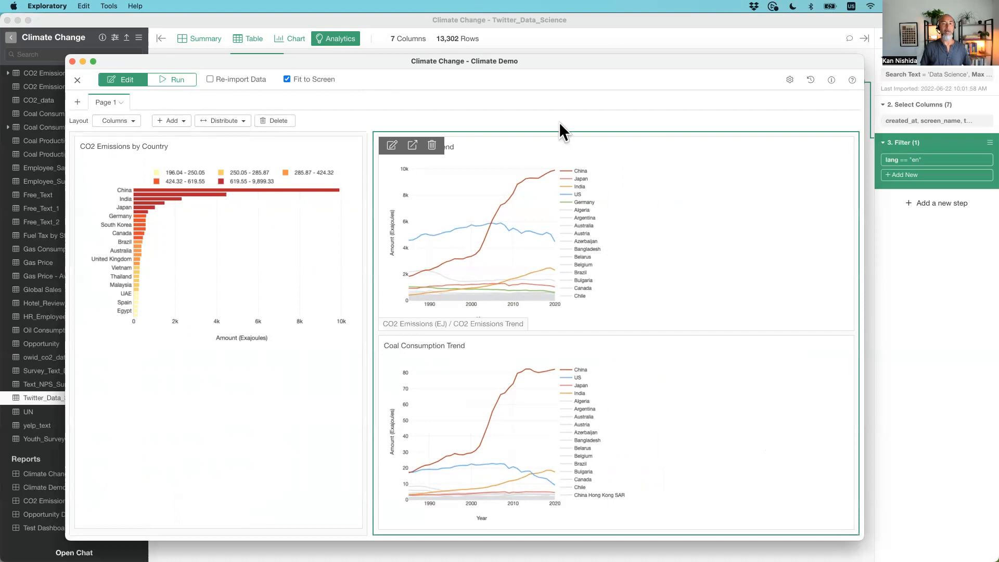
pyautogui.click(172, 120)
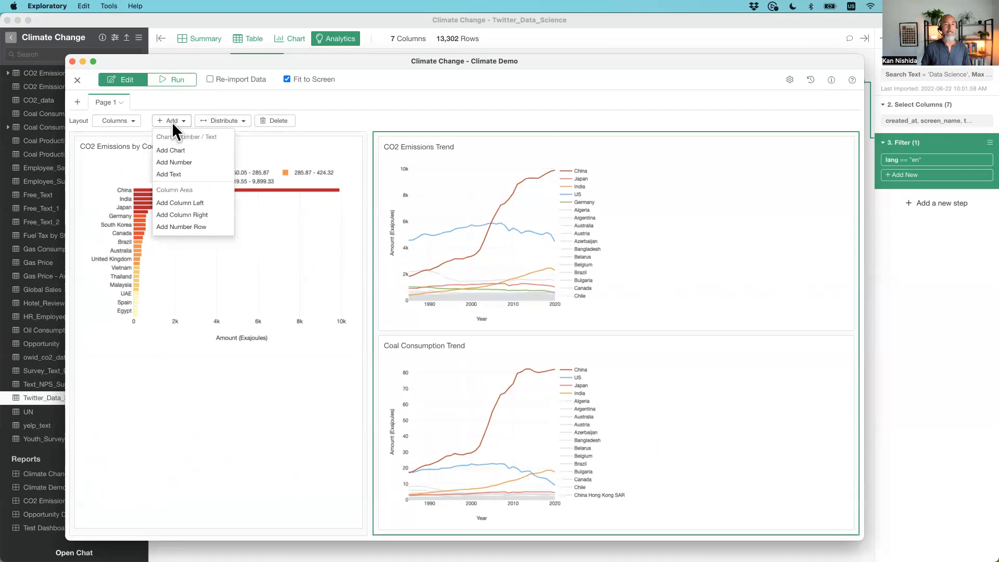
pyautogui.click(211, 217)
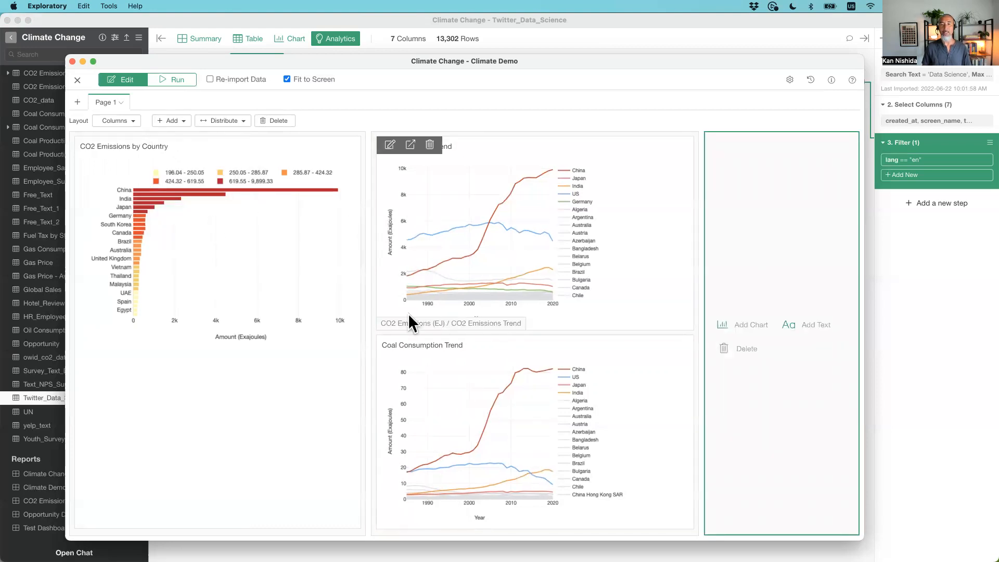
pyautogui.moveTo(700, 305); pyautogui.dragTo(625, 307)
# Step: Add the Gas Consumption Trend chart from the Gas Consumption data frame to the new empty column
pyautogui.click(675, 331)
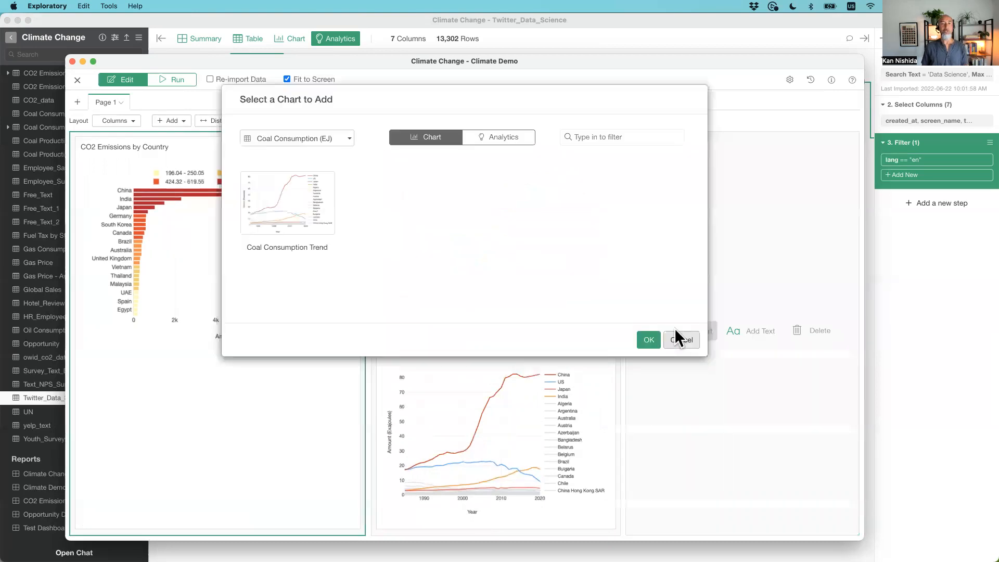
pyautogui.click(292, 142)
pyautogui.scroll(-10, 303, 214)
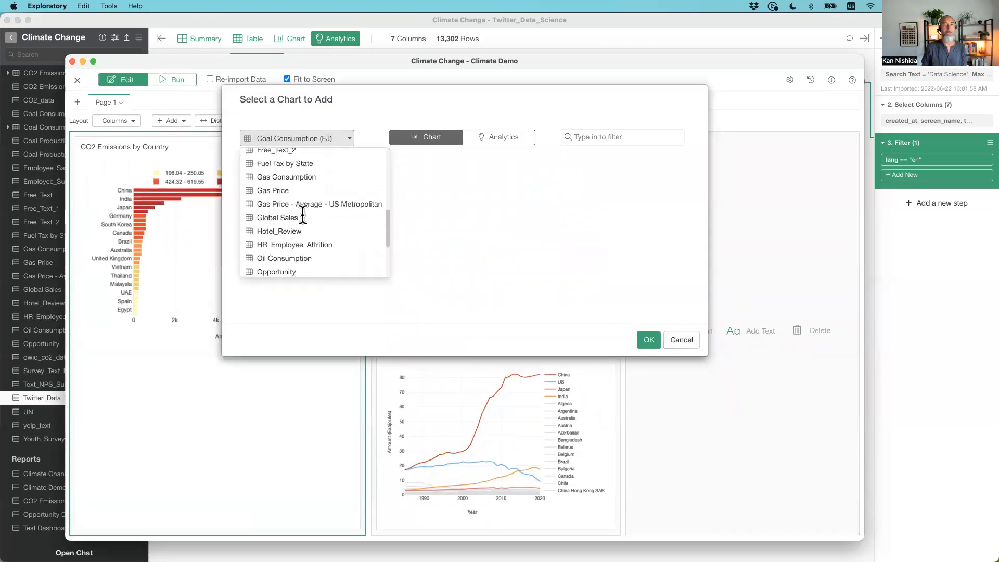
pyautogui.click(302, 177)
pyautogui.click(658, 344)
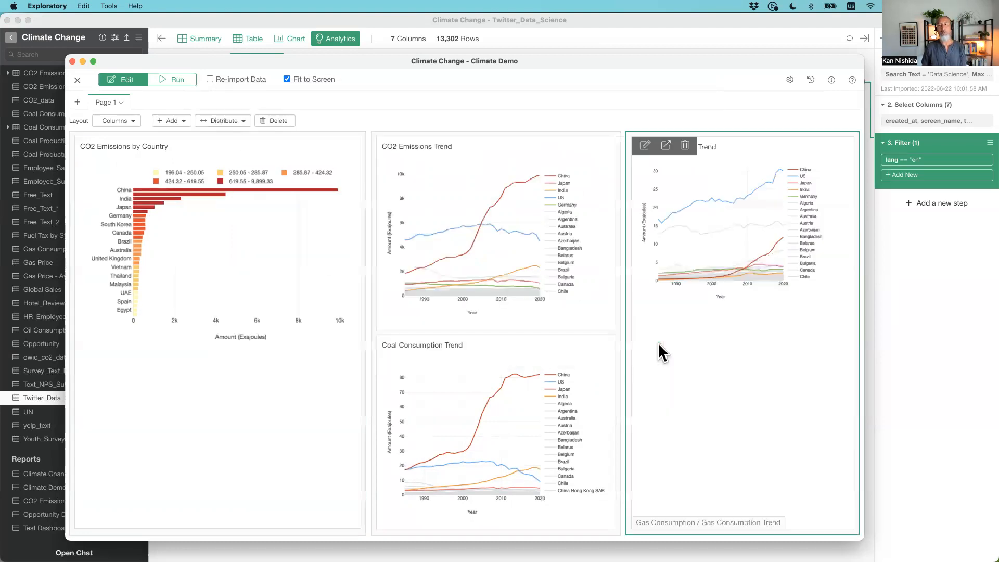
# Step: Add the Oil Consumption Trend chart from the Oil Consumption data frame below the Gas Consumption Trend chart
pyautogui.click(169, 120)
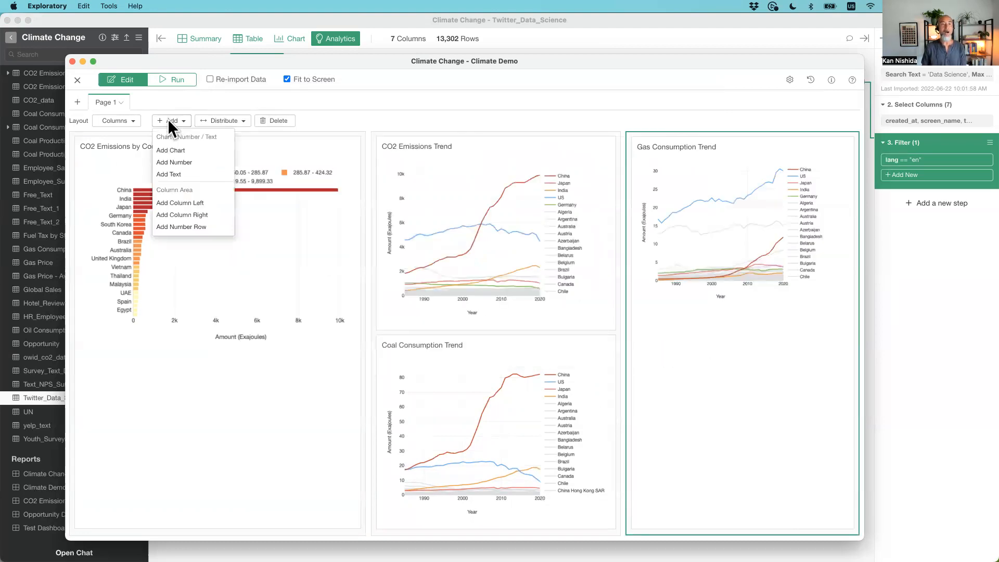
pyautogui.click(197, 150)
pyautogui.click(295, 143)
pyautogui.scroll(-10, 291, 223)
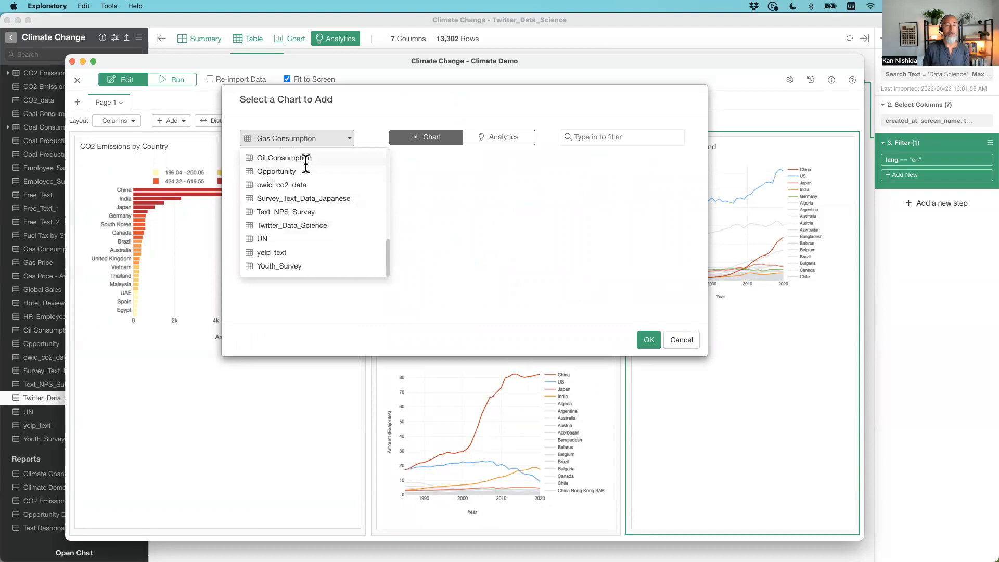
pyautogui.click(306, 158)
pyautogui.click(297, 202)
pyautogui.click(649, 392)
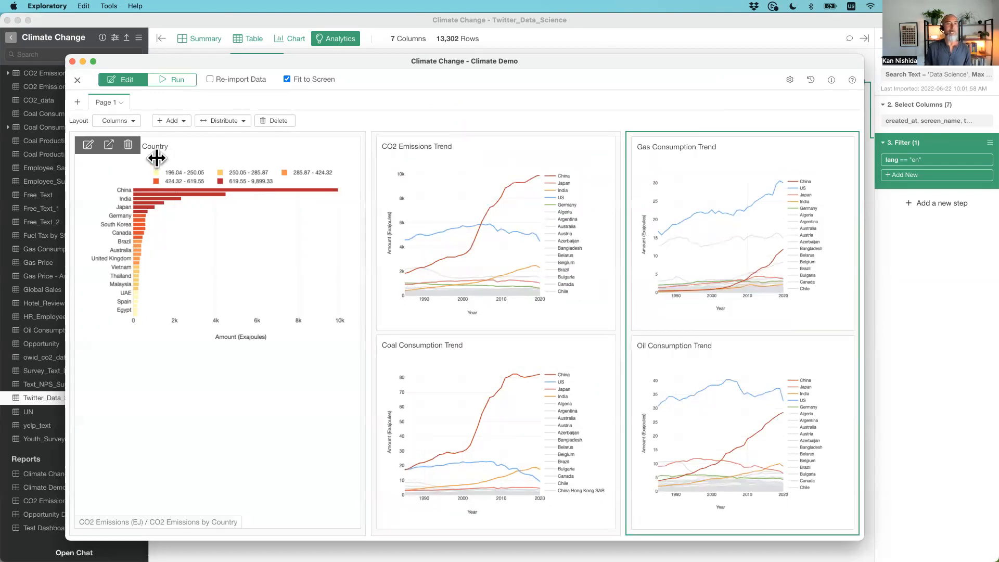
# Step: Distribute the three columns' widths evenly, and narrow the CO2 Emissions by Country column while widening the Gas and Oil Consumption Trend column
pyautogui.click(187, 120)
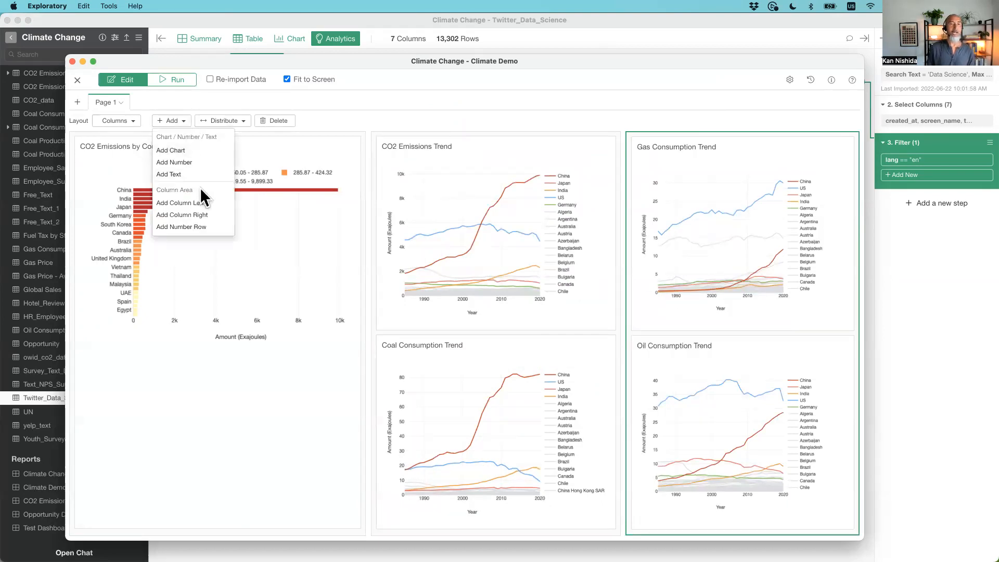
pyautogui.click(399, 125)
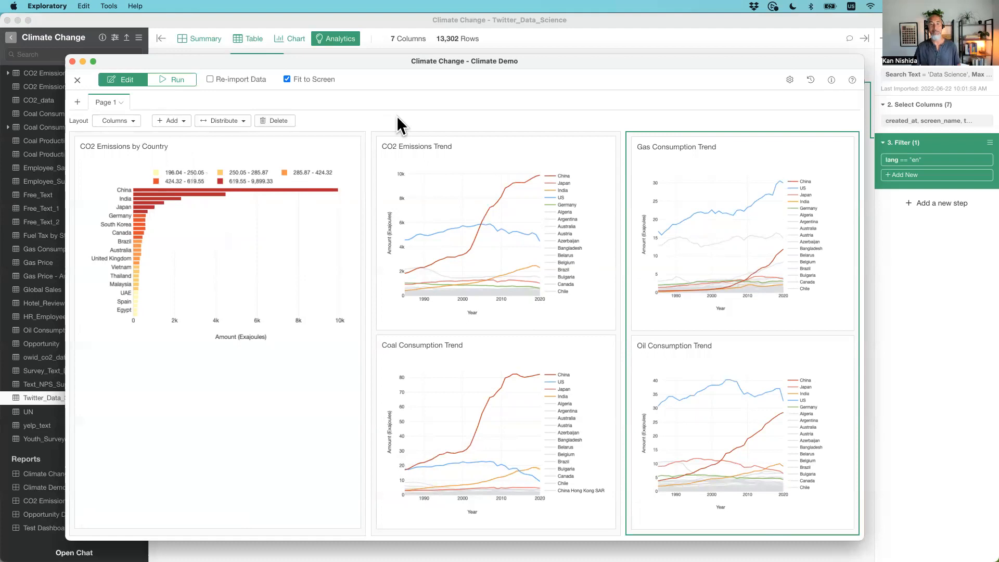
pyautogui.moveTo(368, 234); pyautogui.dragTo(315, 250)
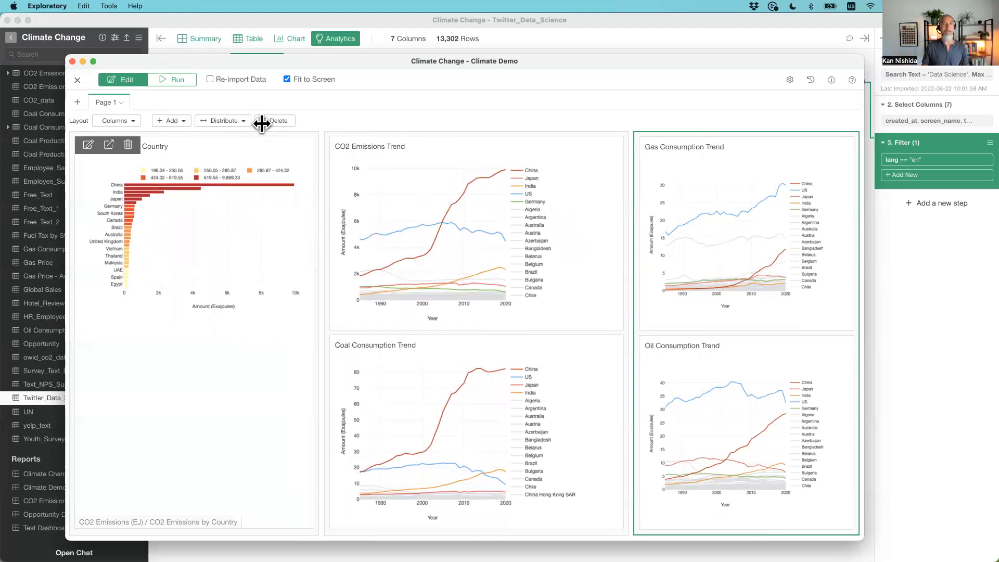
pyautogui.click(223, 121)
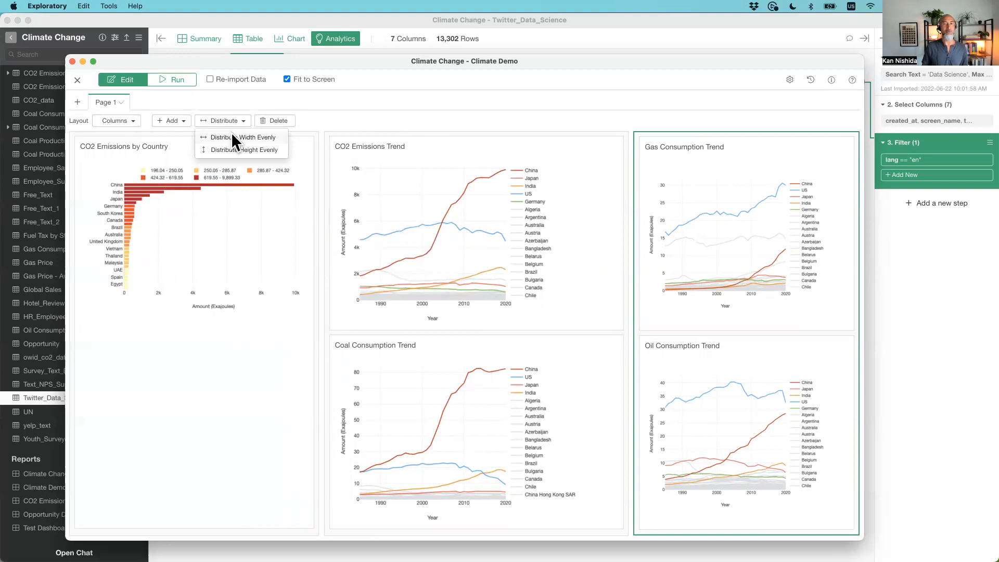
pyautogui.click(233, 137)
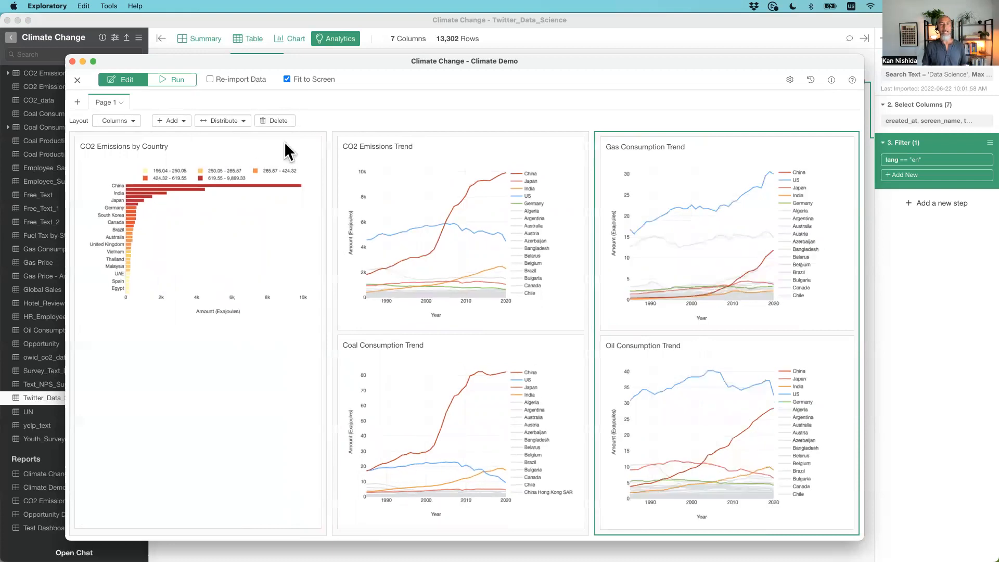
pyautogui.moveTo(327, 185); pyautogui.dragTo(298, 185)
pyautogui.moveTo(593, 227); pyautogui.dragTo(568, 232)
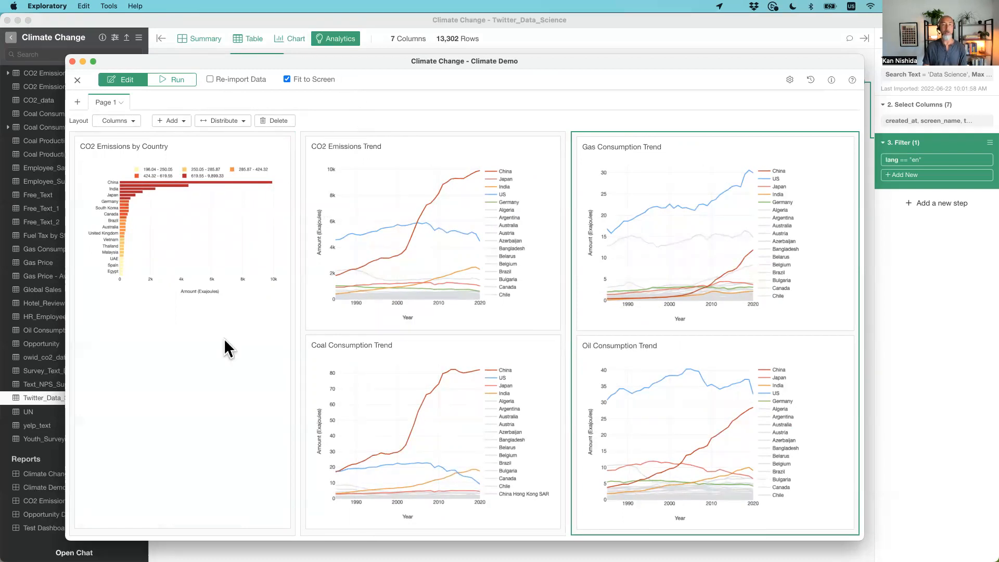
# Step: Switch to the Keynote presentation to examine the finished Climate Change Dashboard slide, and return to Exploratory
pyautogui.press('super+Tab')
pyautogui.click(255, 291)
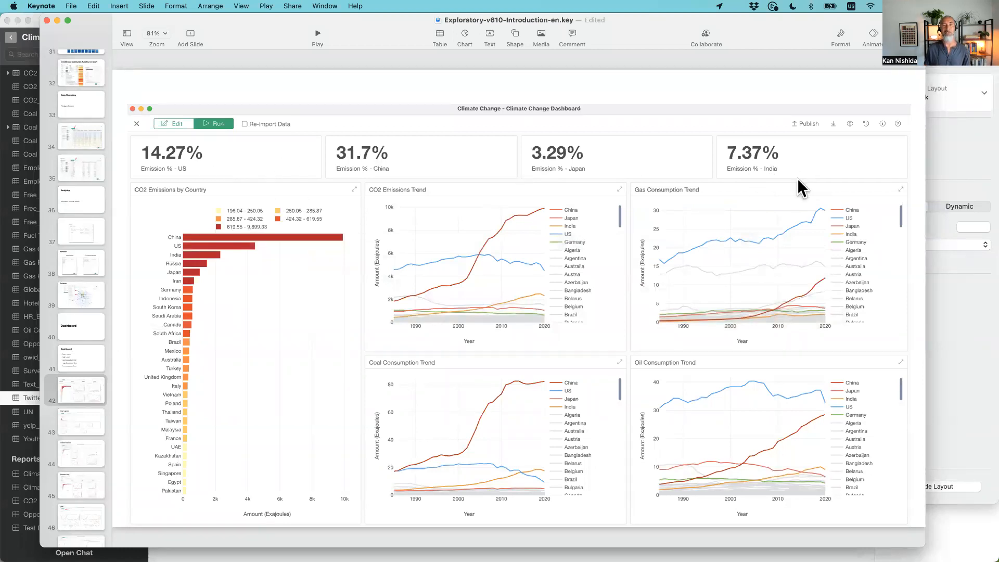
pyautogui.press('super+Tab')
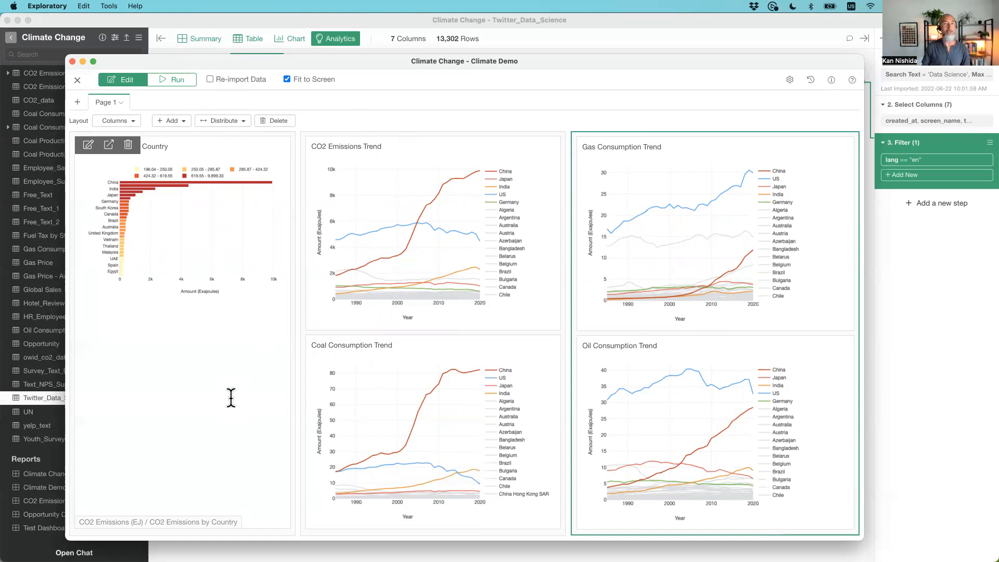
# Step: Add a number row above the three chart columns and select it
pyautogui.click(174, 119)
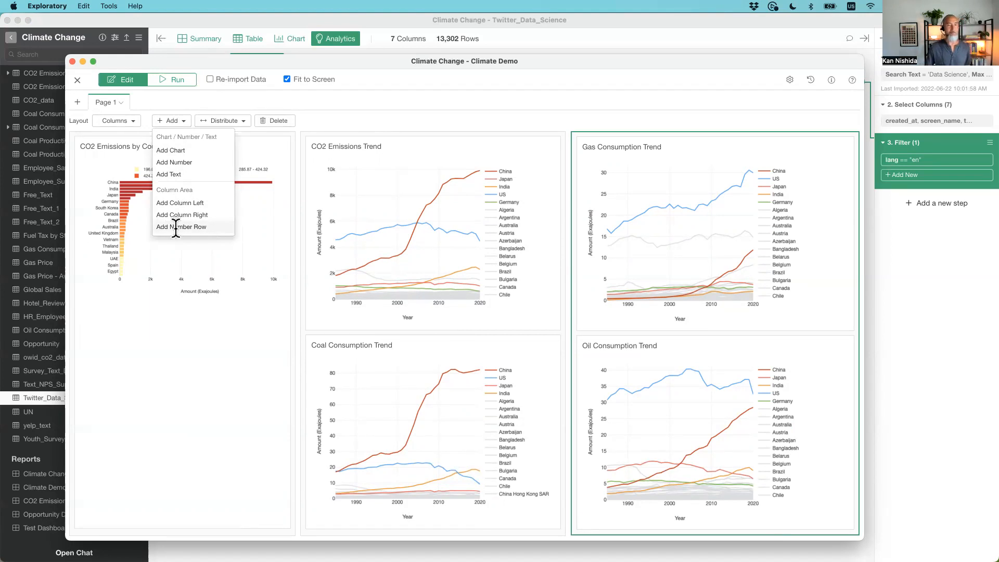
pyautogui.click(175, 227)
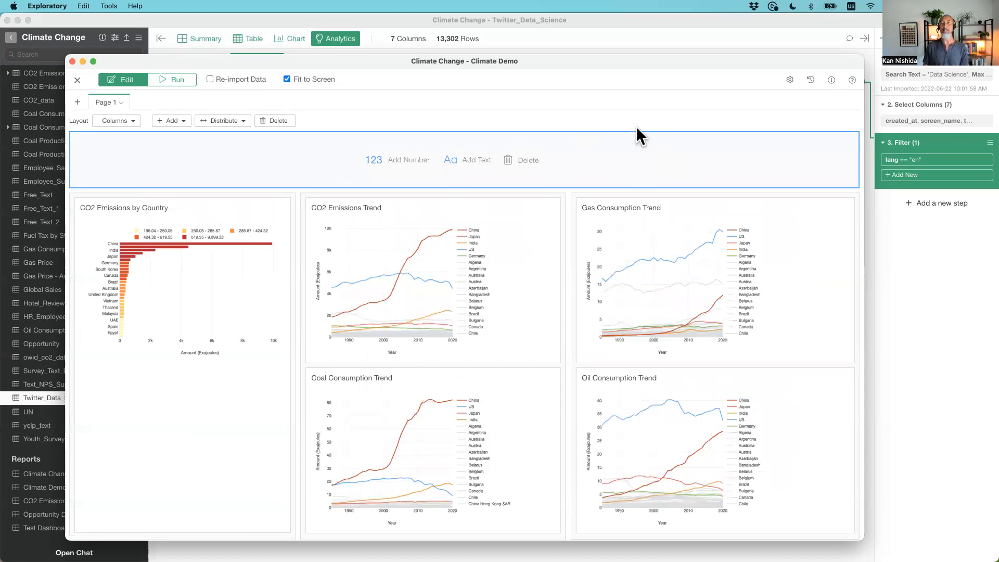
pyautogui.click(557, 205)
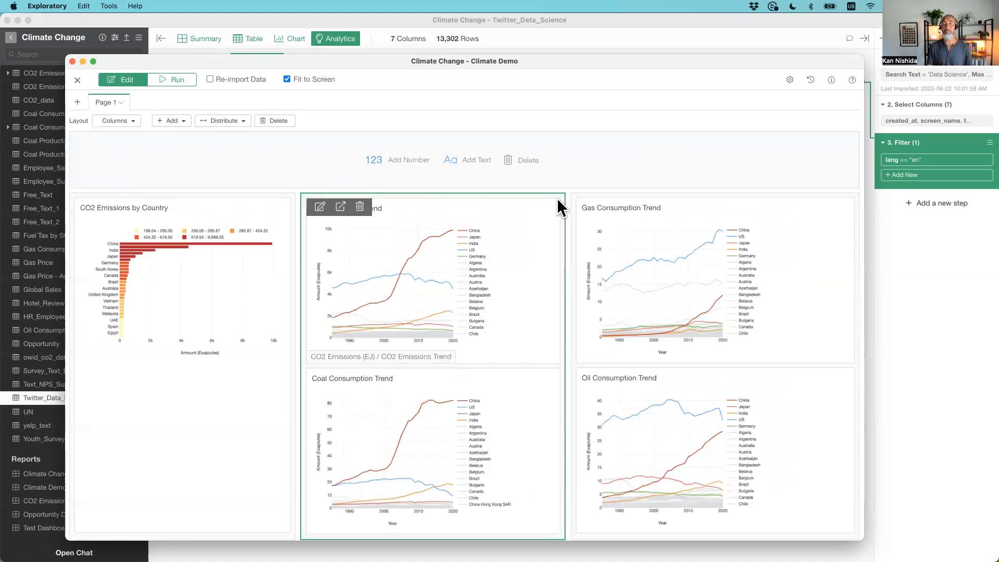
pyautogui.click(192, 385)
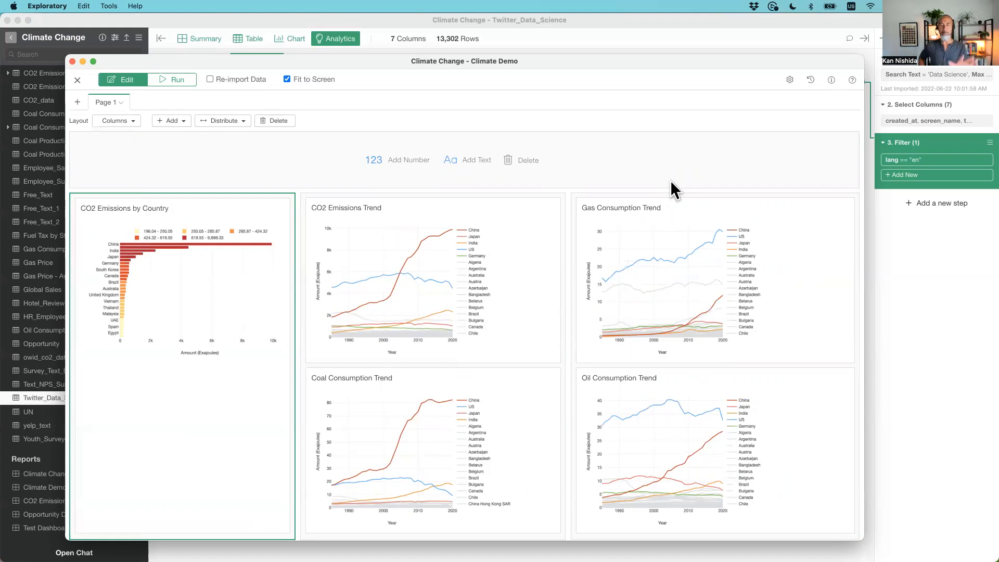
pyautogui.click(666, 150)
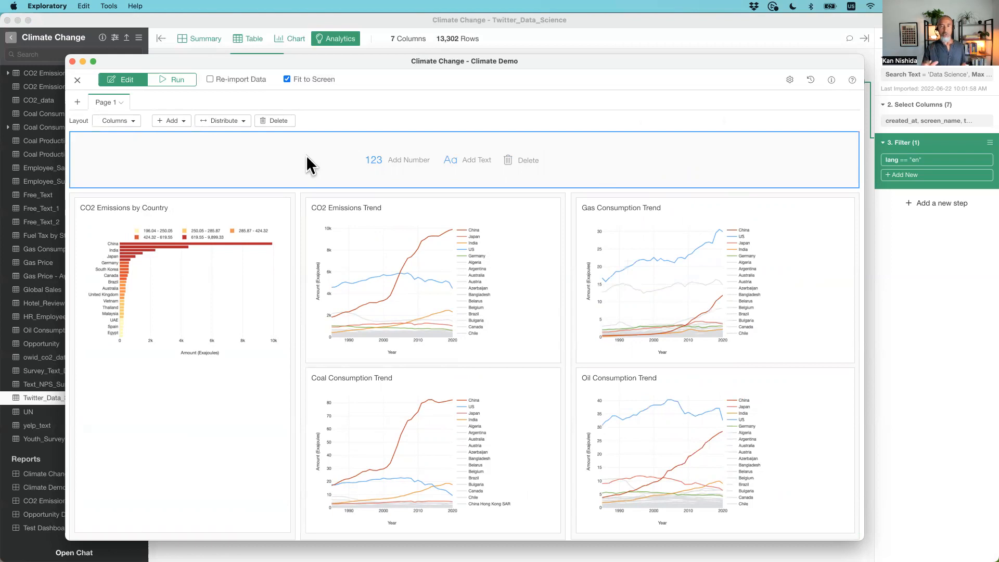
# Step: Add the Emission % - US number from CO2_Emissions_Metrics to the empty number row
pyautogui.click(385, 159)
pyautogui.click(281, 128)
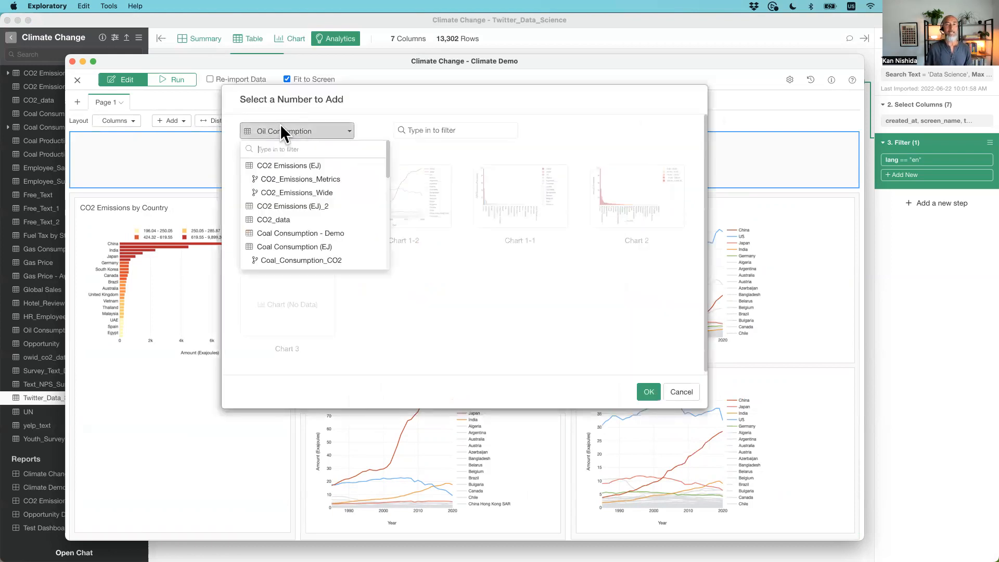
pyautogui.click(324, 178)
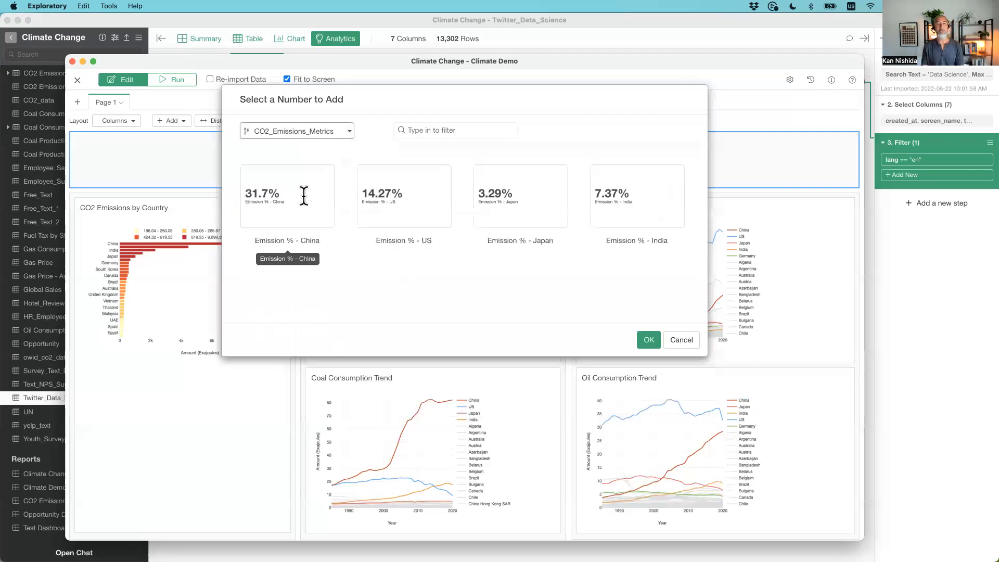
pyautogui.click(416, 196)
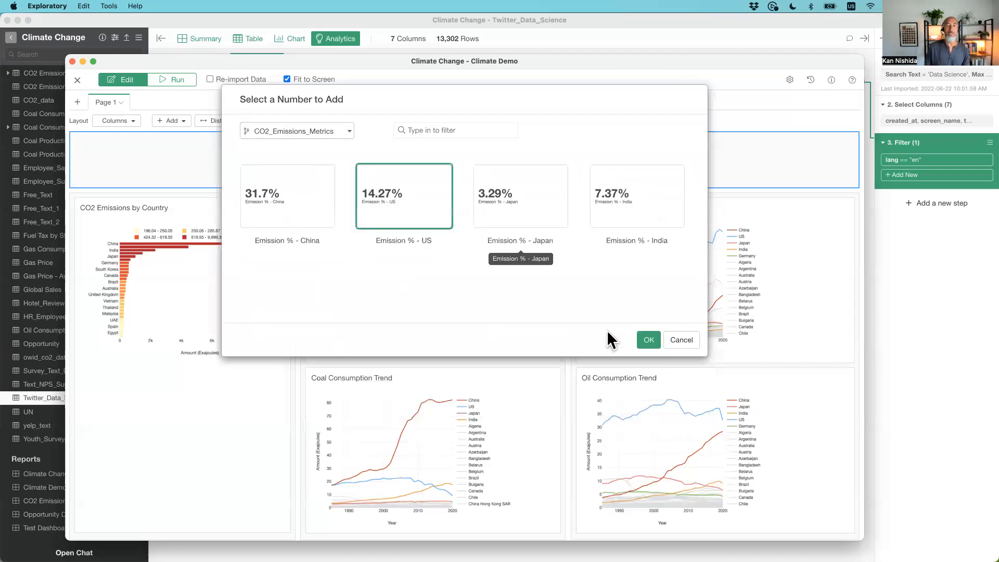
pyautogui.click(650, 342)
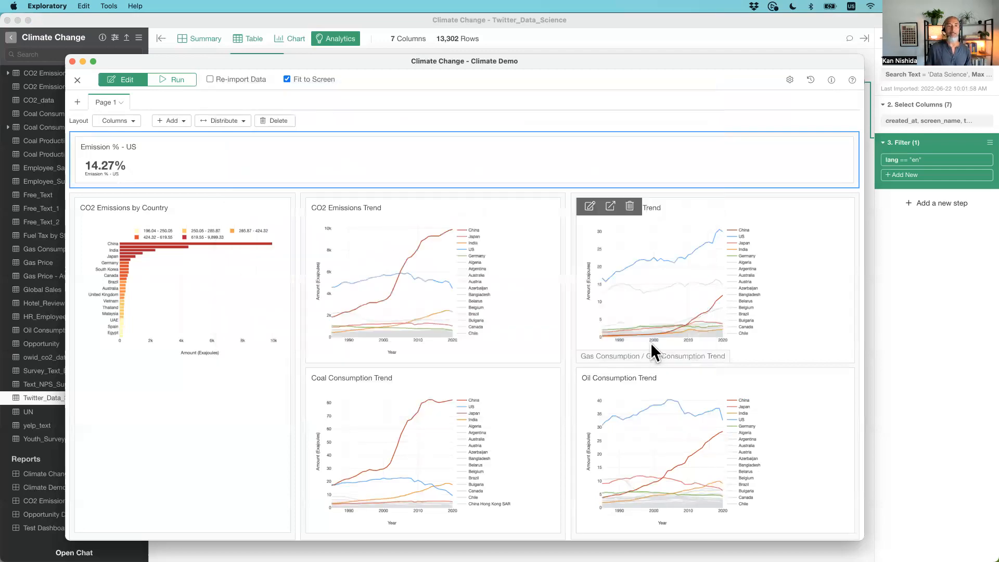
# Step: Add the Emission % - China number from CO2_Emissions_Metrics beside the US number
pyautogui.click(184, 120)
pyautogui.click(191, 161)
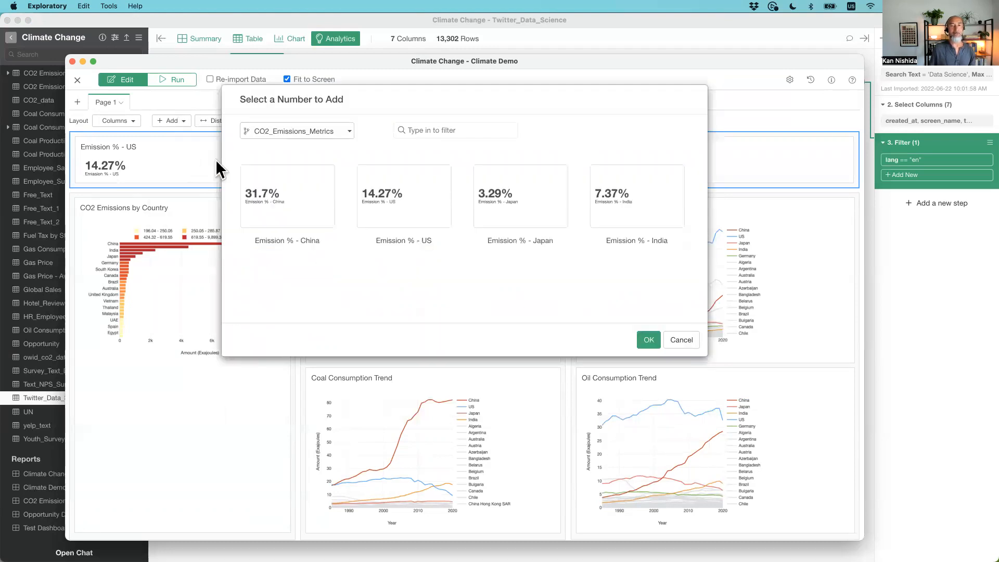
pyautogui.click(292, 189)
pyautogui.click(648, 341)
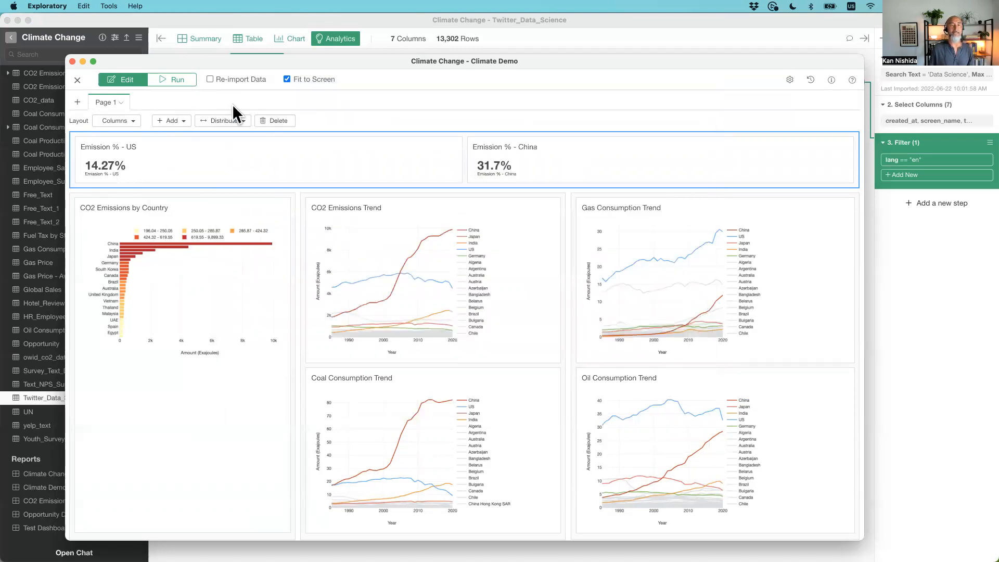
# Step: Add the Emission % - Japan number from CO2_Emissions_Metrics to the end of the number row
pyautogui.click(168, 120)
pyautogui.click(191, 162)
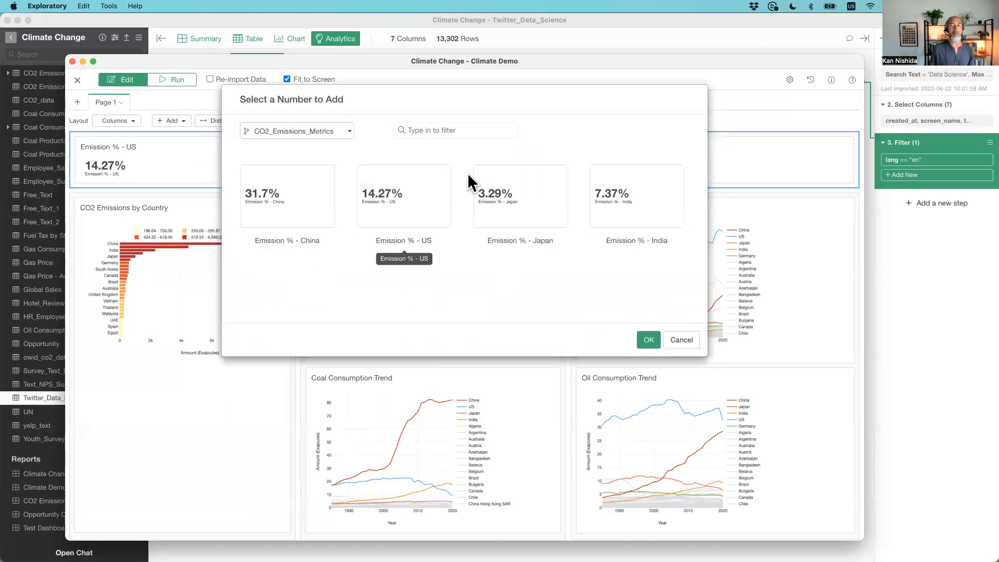
pyautogui.click(506, 199)
pyautogui.click(644, 341)
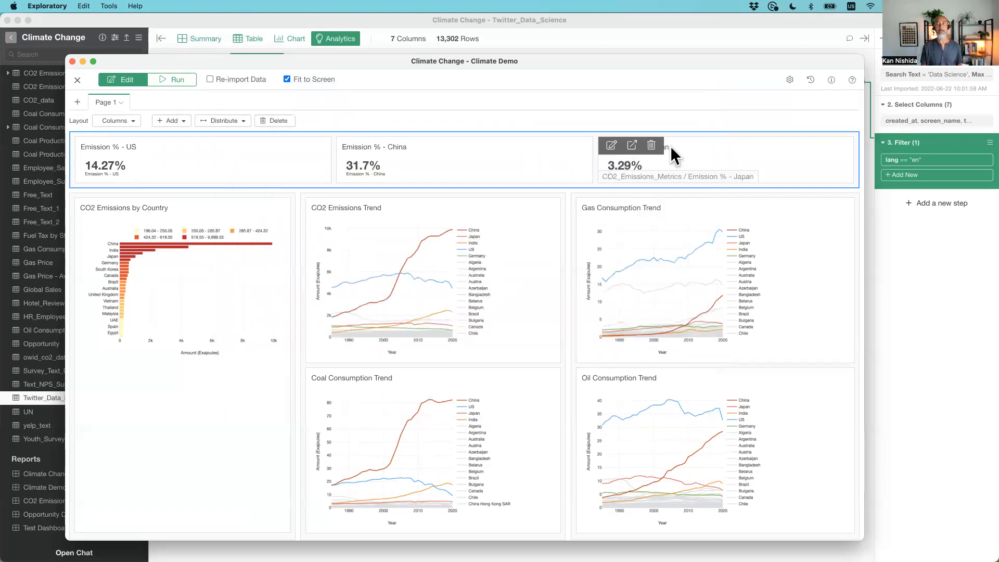
# Step: Move the Emission % - Japan number between the US and China numbers, and run the Climate Demo dashboard
pyautogui.moveTo(726, 147); pyautogui.dragTo(410, 149)
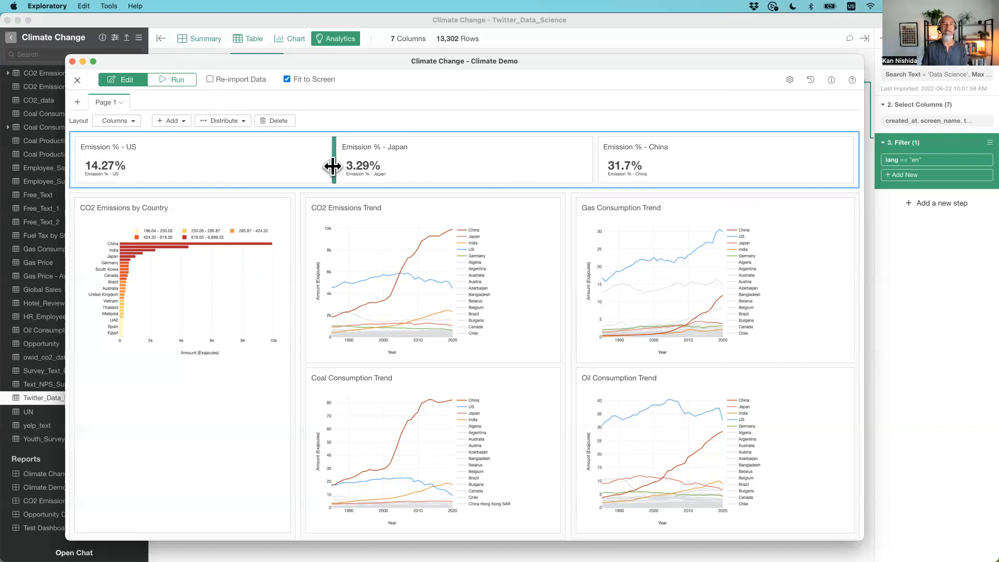
pyautogui.click(175, 122)
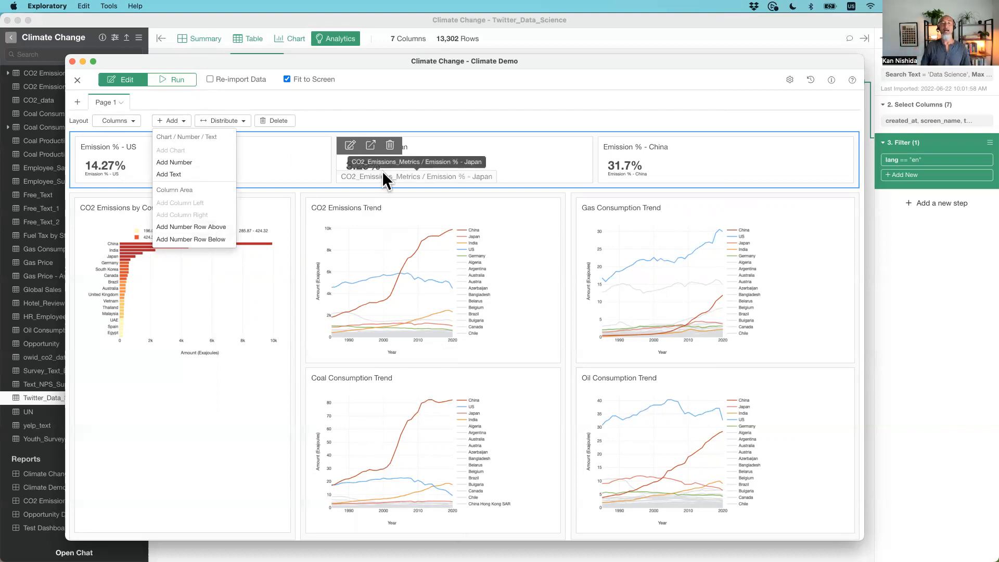
pyautogui.click(341, 125)
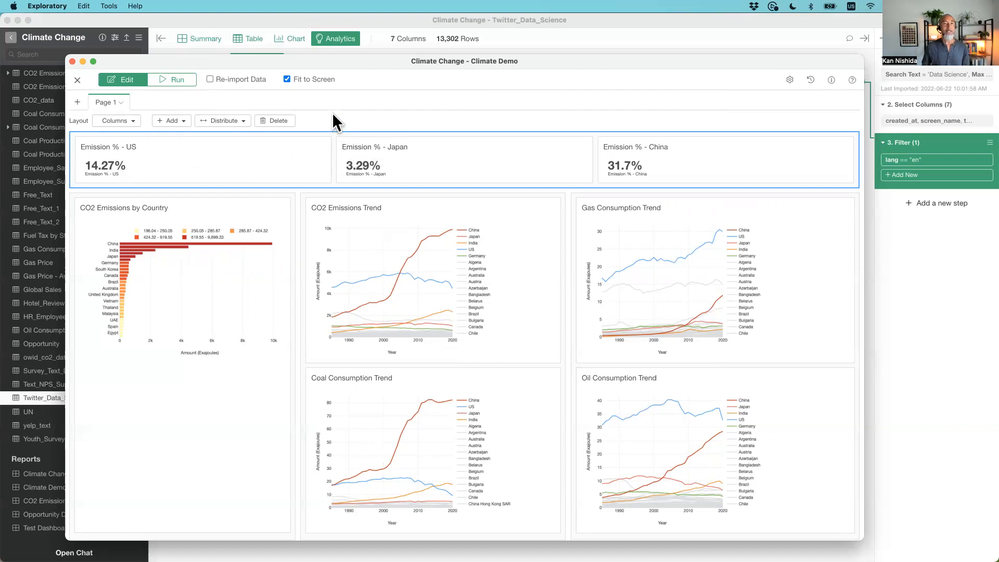
pyautogui.click(177, 78)
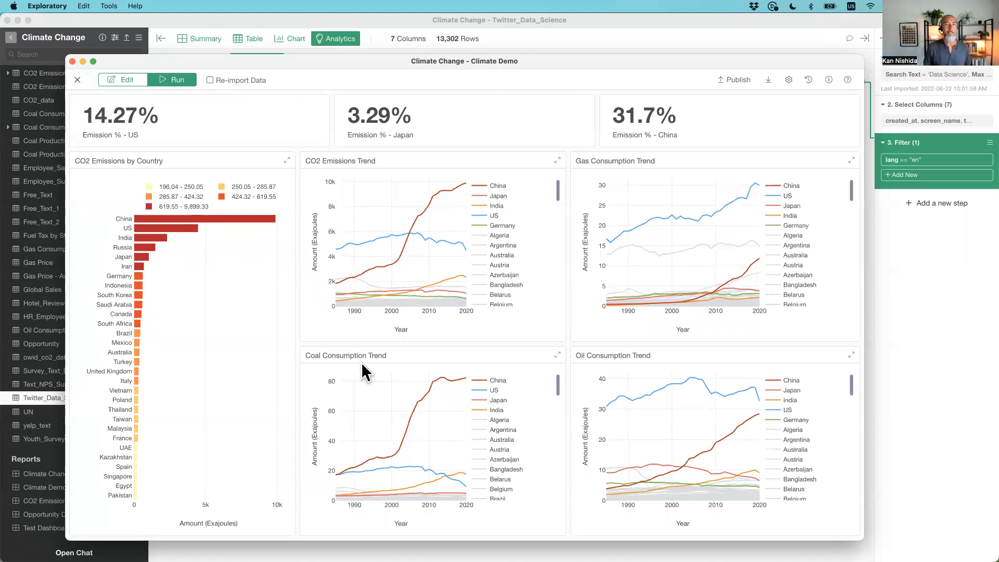
# Step: Return the Climate Demo dashboard to edit mode and add a second page
pyautogui.click(126, 79)
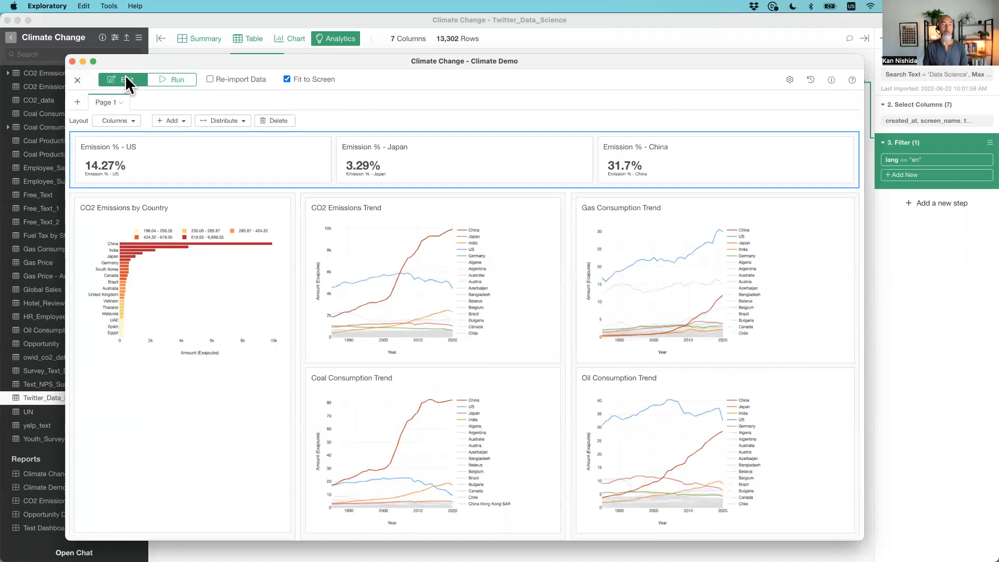
pyautogui.moveTo(100, 102)
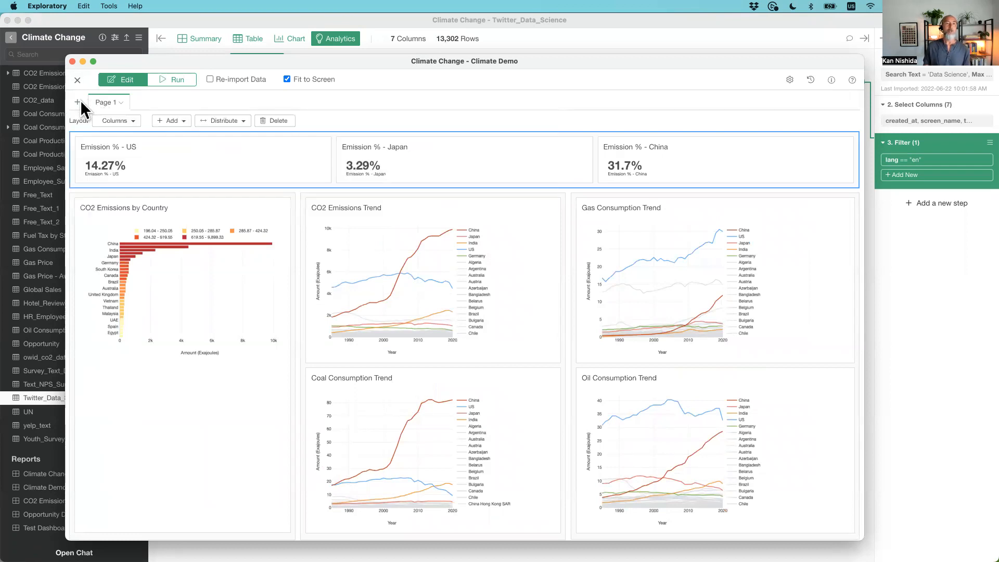
pyautogui.click(77, 102)
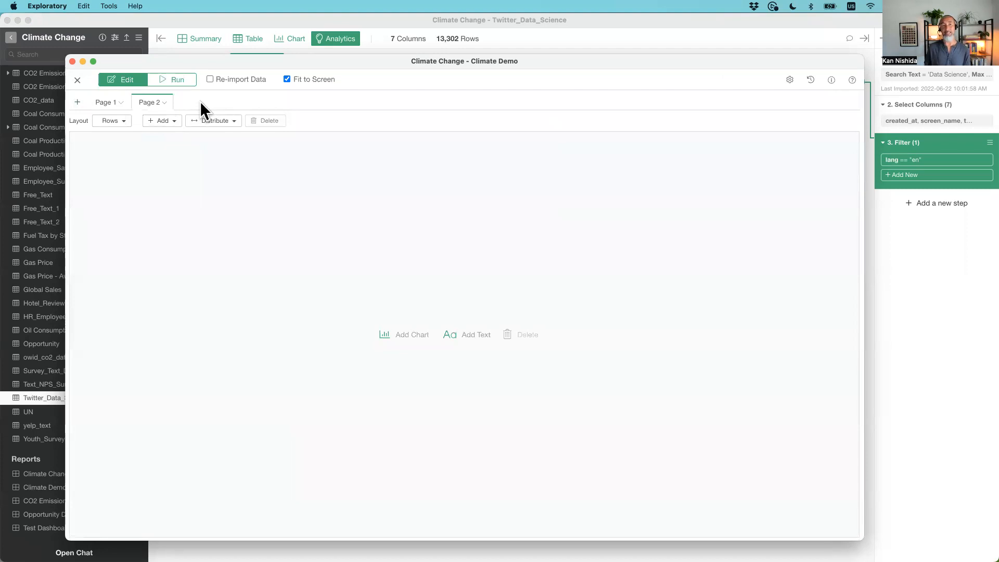
# Step: Browse the charts available for Page 2 in CO2 Emissions (EJ)_2, CO2_Emissions_Wide, CO2 Emissions (EJ) and Coal Consumption (EJ)
pyautogui.click(391, 334)
pyautogui.click(267, 138)
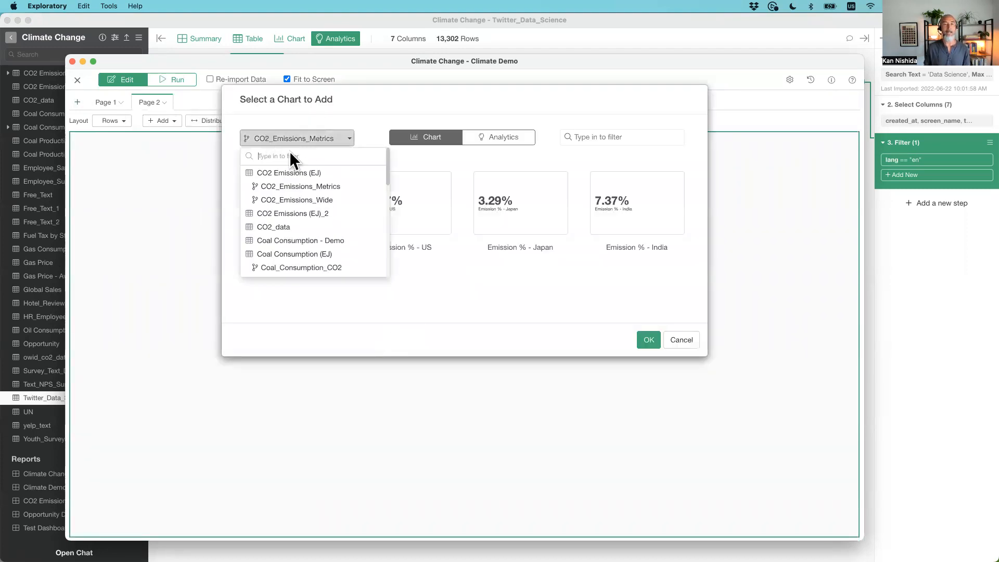
pyautogui.click(323, 212)
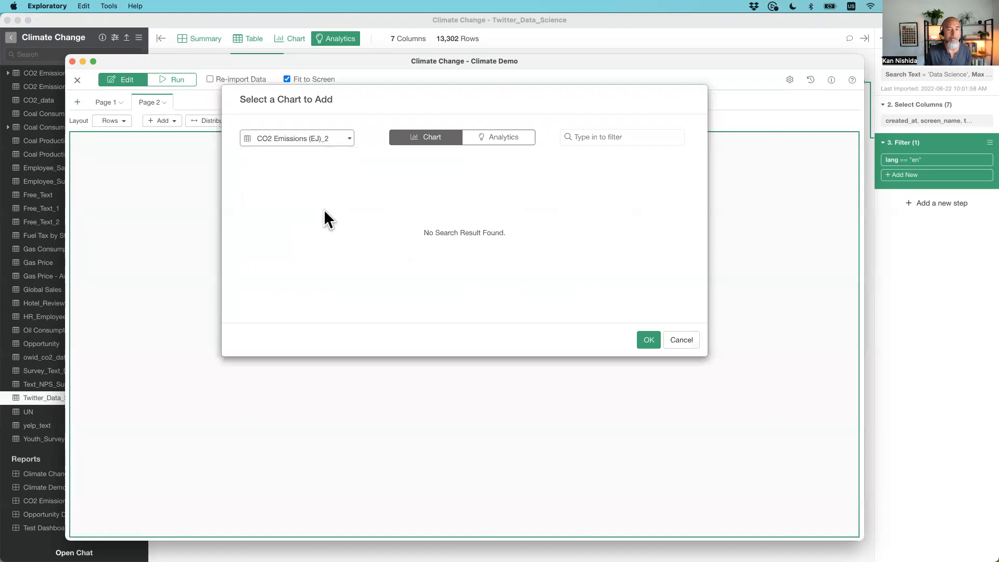
pyautogui.click(306, 136)
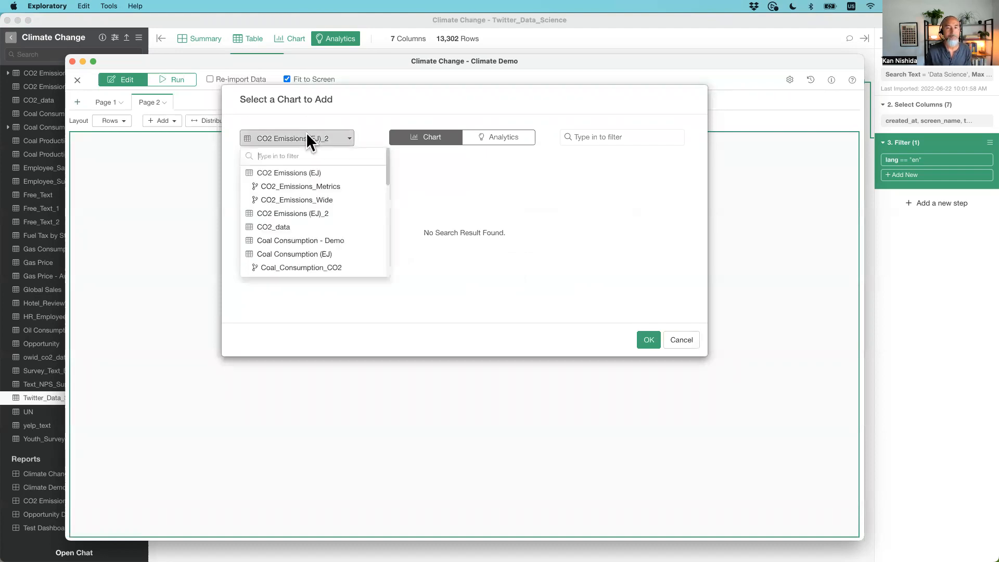
pyautogui.click(321, 200)
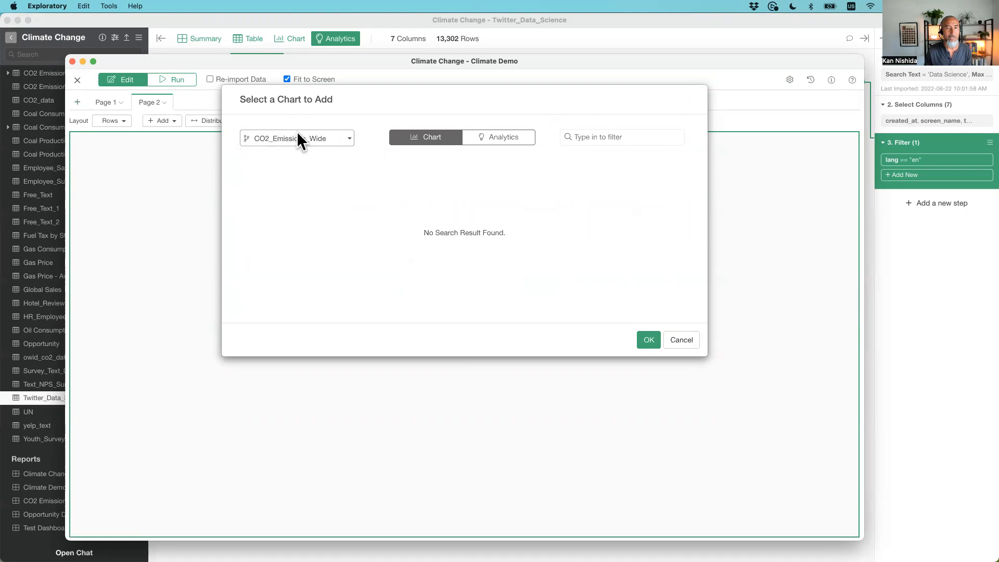
pyautogui.click(297, 137)
pyautogui.click(307, 173)
pyautogui.scroll(-3, 377, 258)
pyautogui.scroll(3, 379, 256)
pyautogui.click(282, 138)
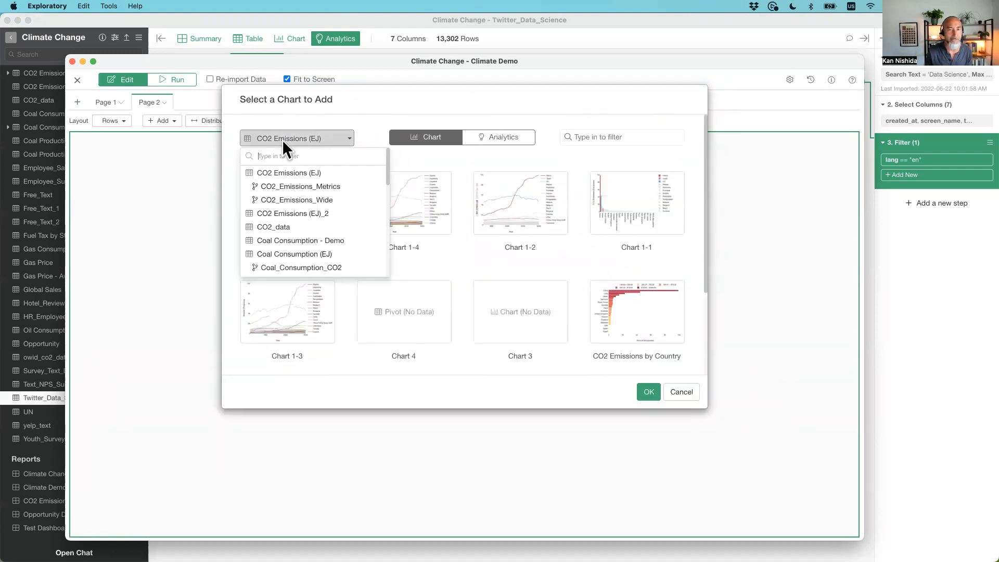
pyautogui.click(310, 212)
pyautogui.click(311, 139)
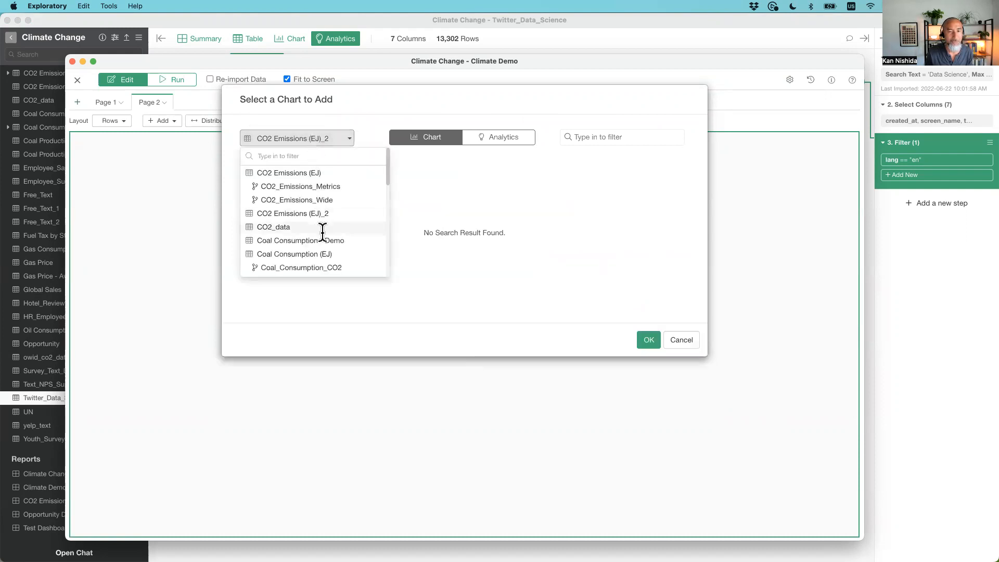
pyautogui.scroll(-2, 337, 238)
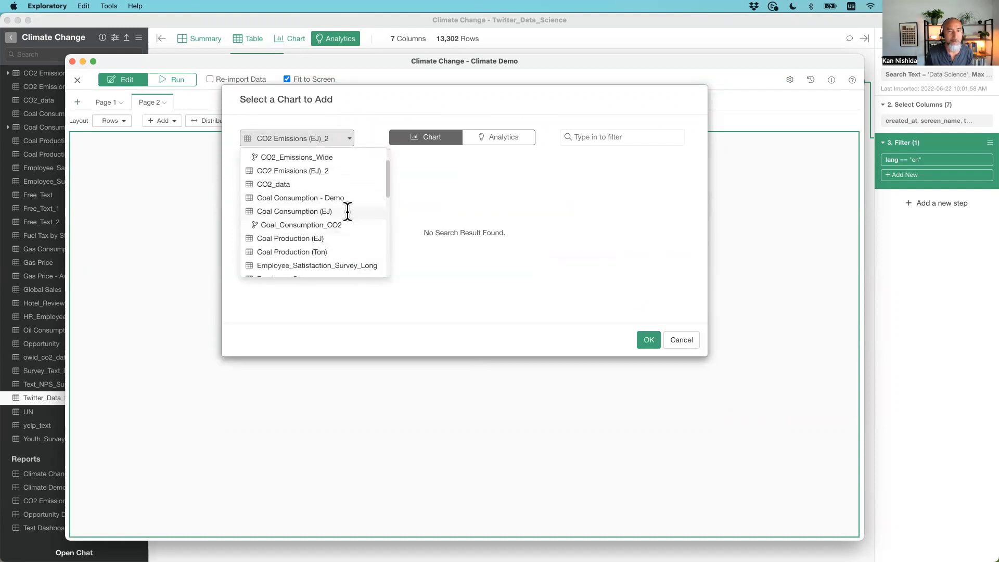
pyautogui.click(349, 211)
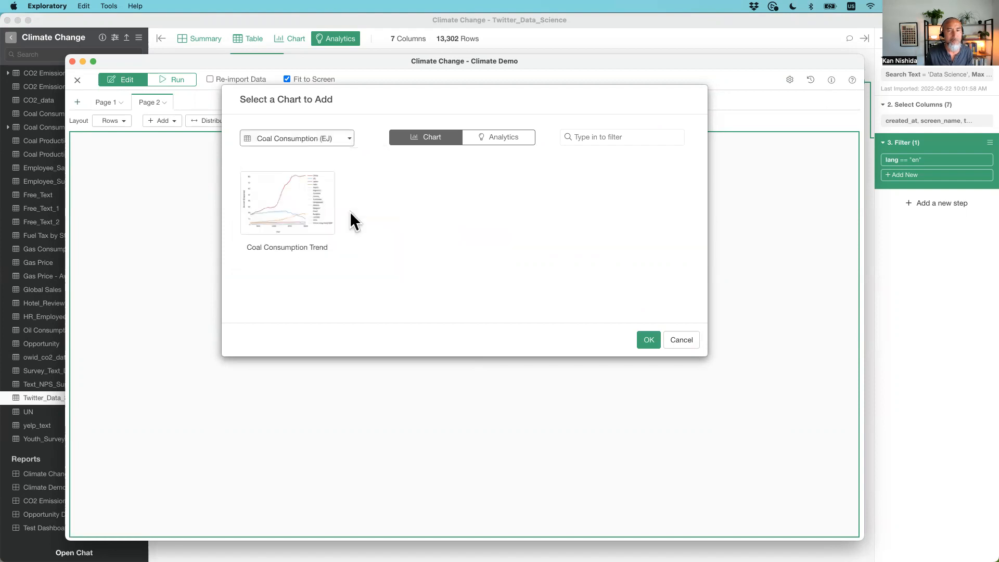
pyautogui.click(295, 139)
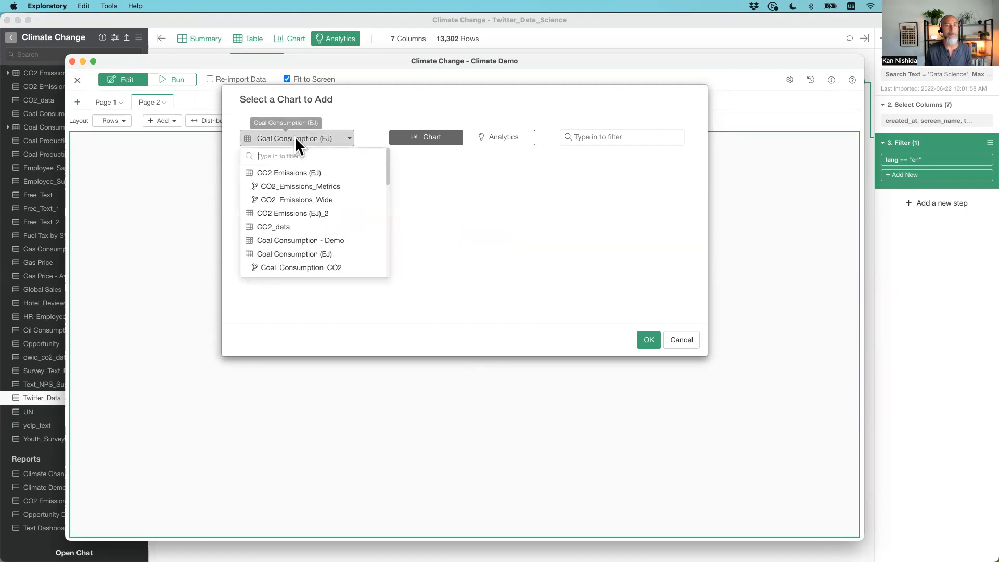
# Step: Add the CO2 Emissions by Country-1 chart from CO2 Emissions (EJ) to the empty Page 2
pyautogui.click(308, 171)
pyautogui.scroll(-3, 500, 276)
pyautogui.scroll(3, 500, 275)
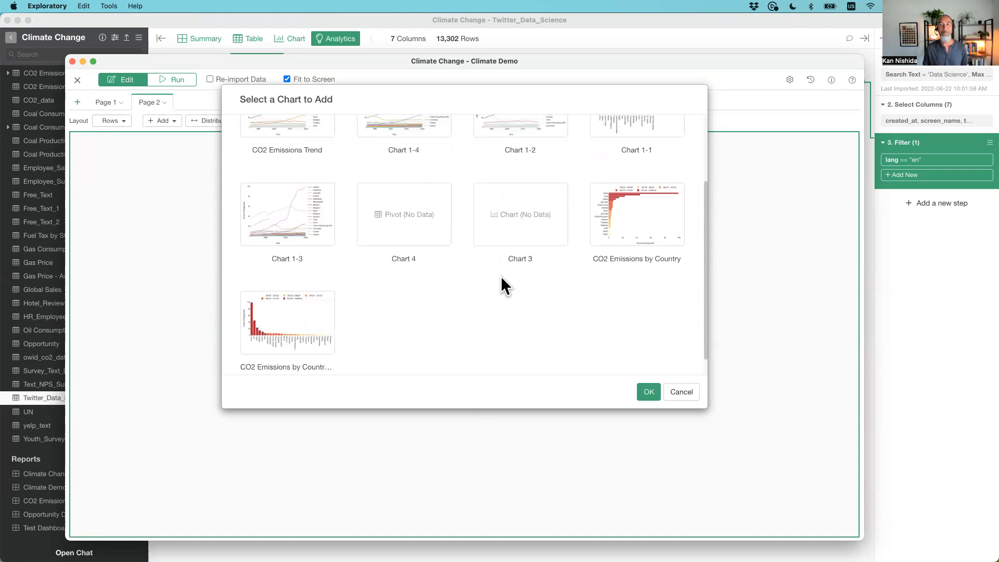
pyautogui.scroll(-3, 501, 276)
pyautogui.click(280, 291)
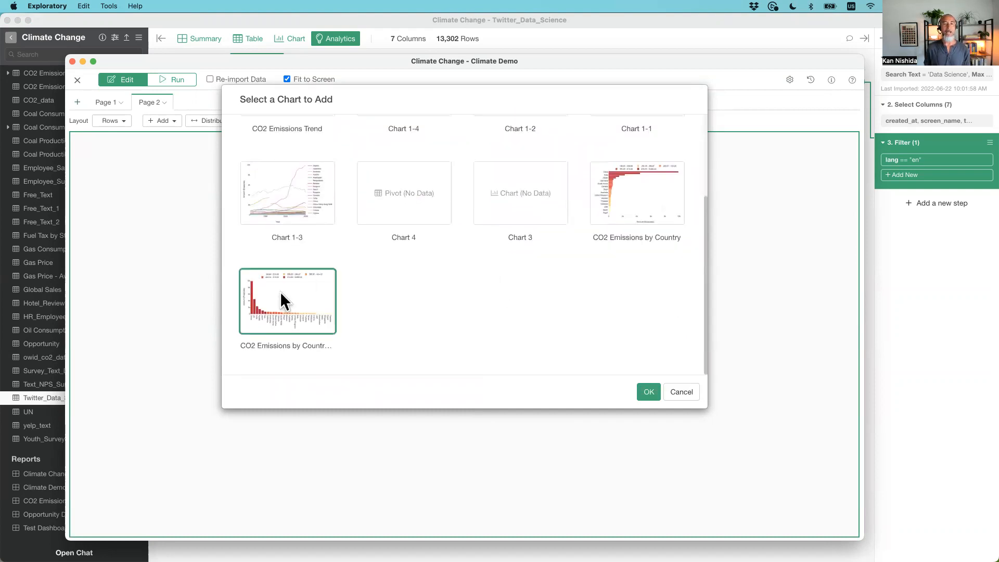
pyautogui.click(650, 393)
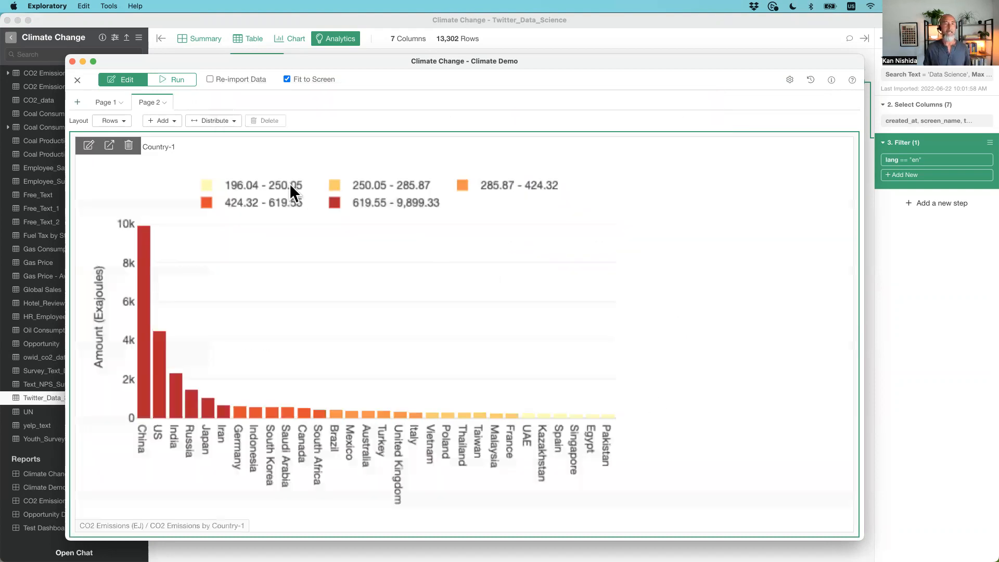
# Step: Add Chart 1-1 from CO2 Emissions (EJ) beside the country chart on Page 2
pyautogui.click(162, 117)
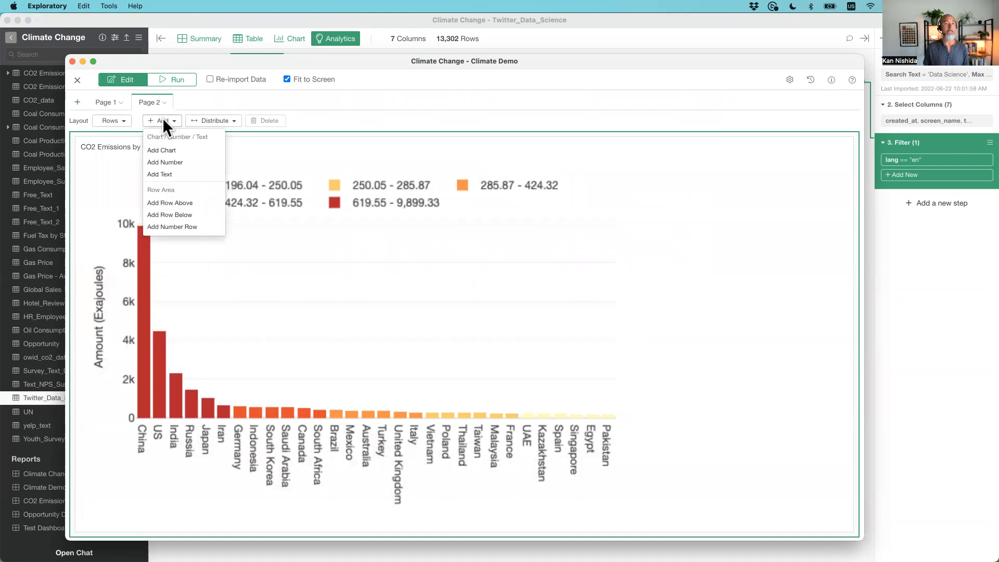
pyautogui.click(186, 151)
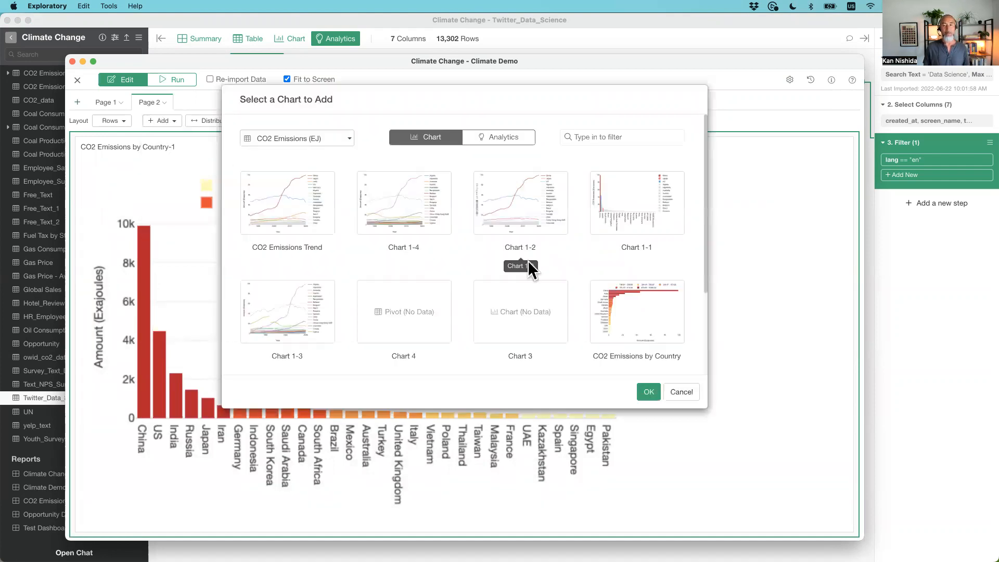
pyautogui.click(625, 206)
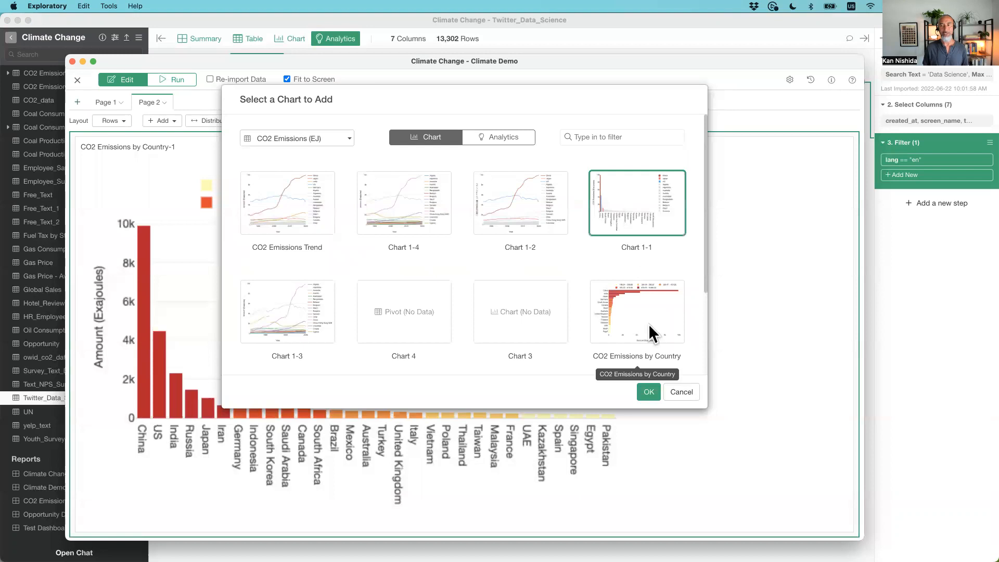
pyautogui.click(648, 389)
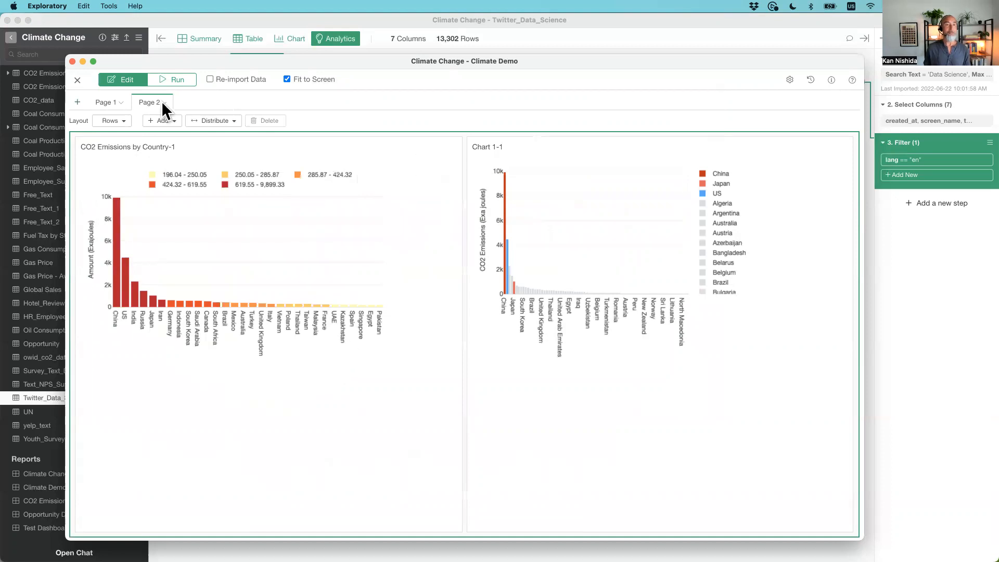
# Step: Check the layout choices for Page 2, keep Rows, and run the two-page dashboard
pyautogui.click(111, 121)
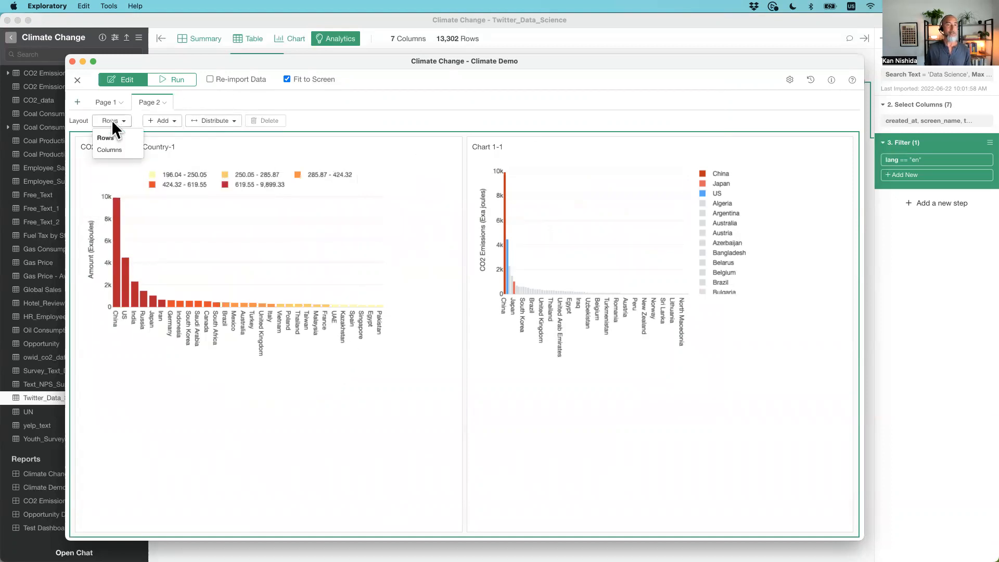
pyautogui.click(112, 120)
pyautogui.moveTo(102, 99)
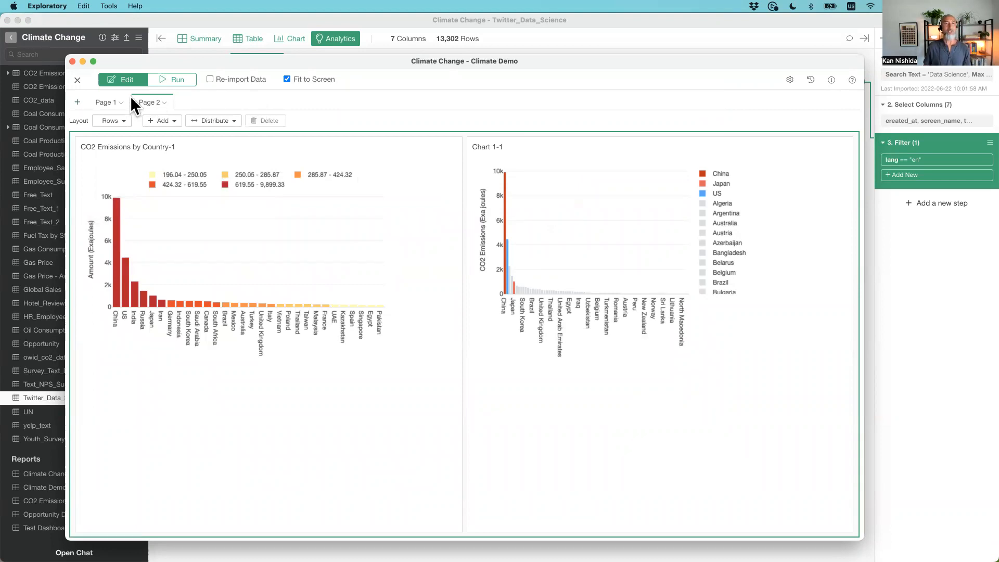
pyautogui.moveTo(150, 104)
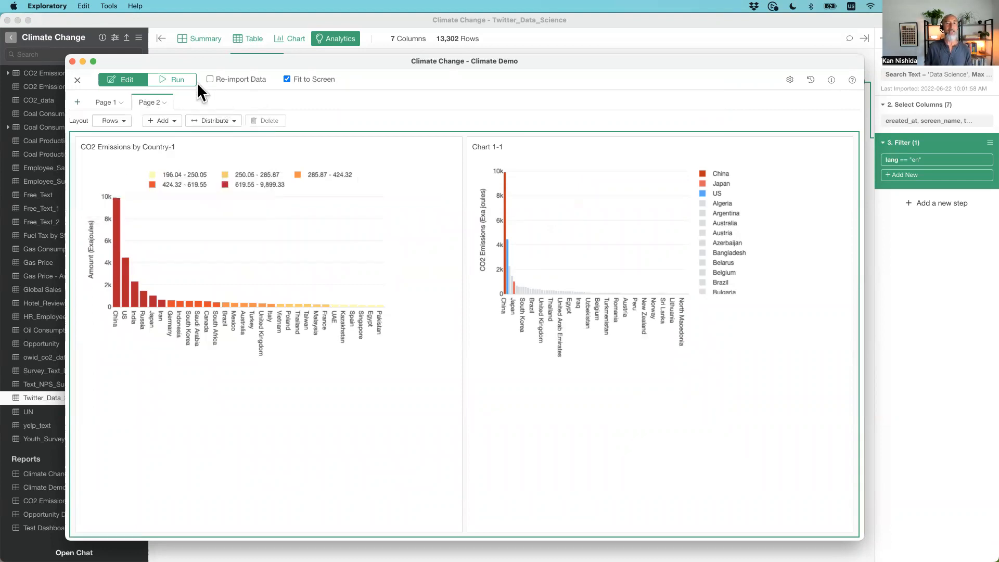
pyautogui.click(178, 77)
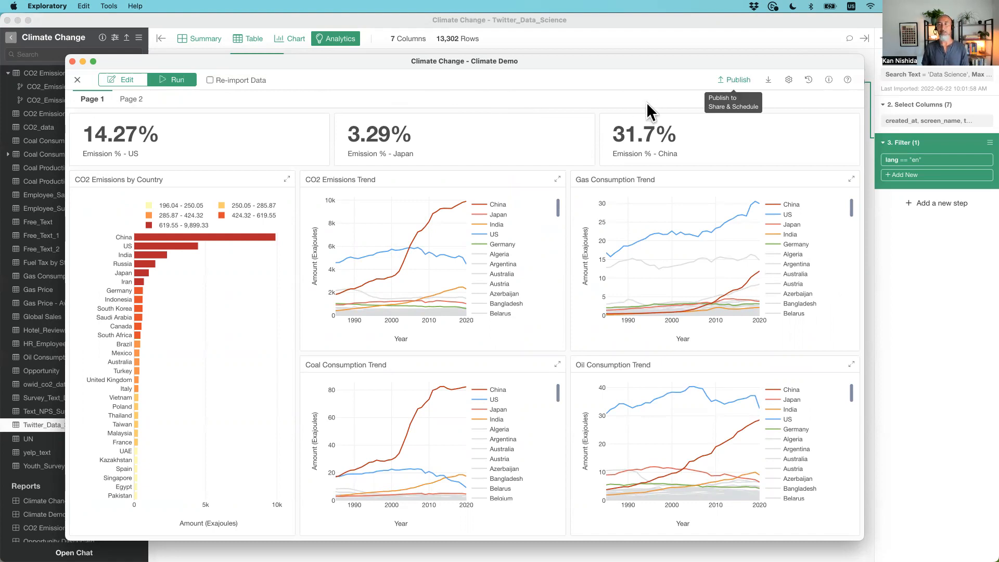
# Step: Publish the Climate Demo dashboard under the individual account with private mode turned off
pyautogui.moveTo(630, 60)
pyautogui.mouseDown()
pyautogui.moveTo(596, 54)
pyautogui.moveTo(632, 61)
pyautogui.mouseUp()
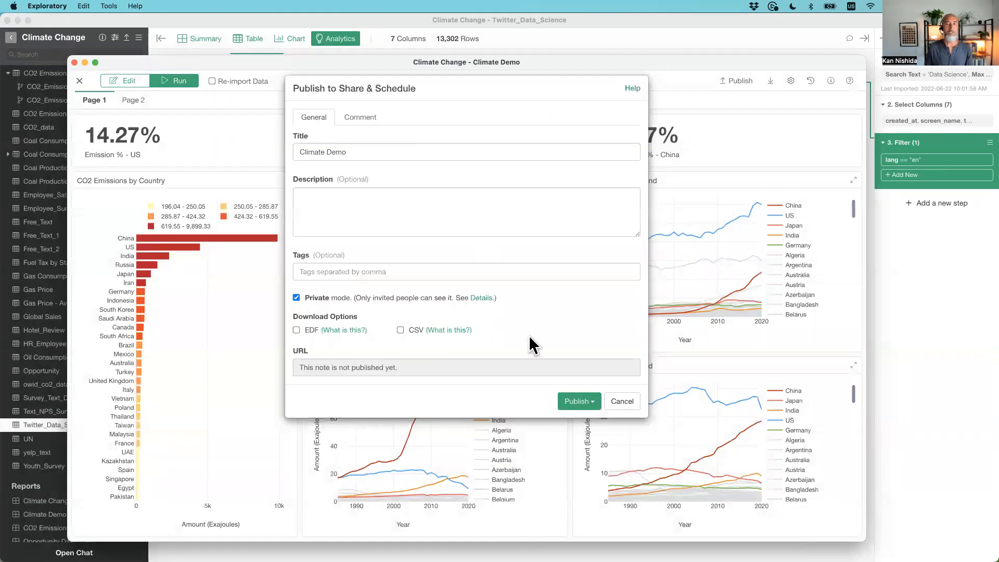
pyautogui.click(296, 297)
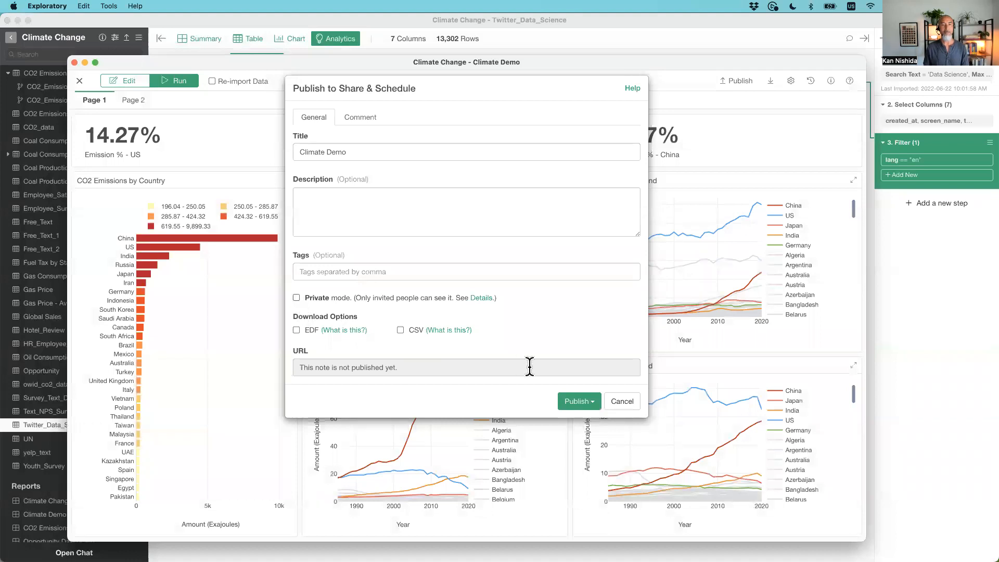
pyautogui.click(569, 405)
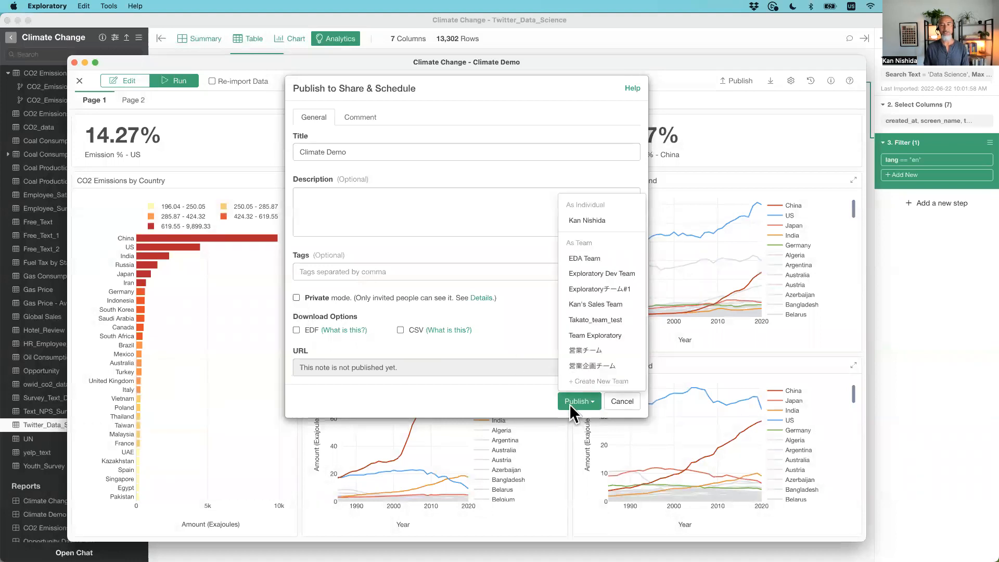
pyautogui.click(590, 221)
pyautogui.click(563, 176)
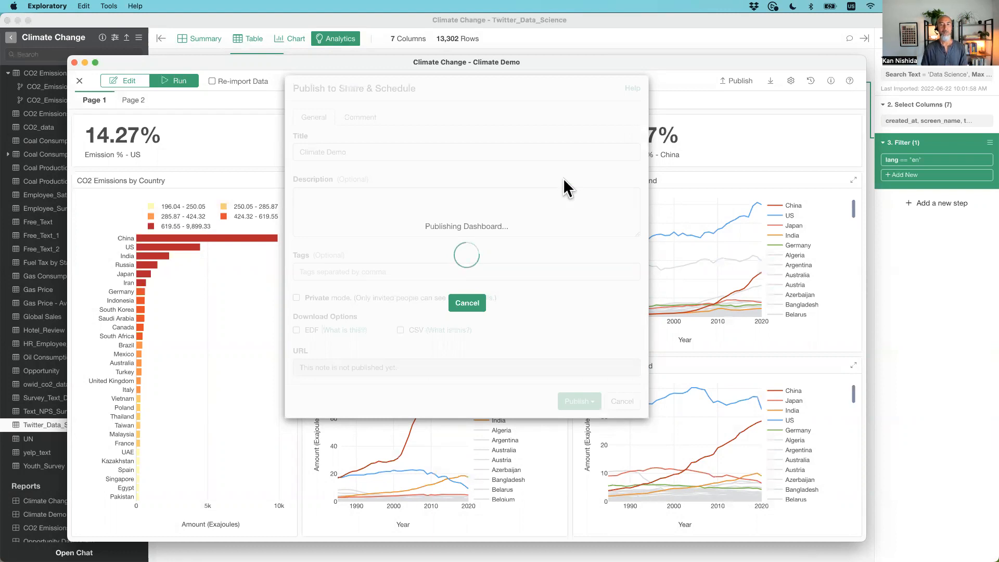
pyautogui.moveTo(454, 83); pyautogui.dragTo(682, 82)
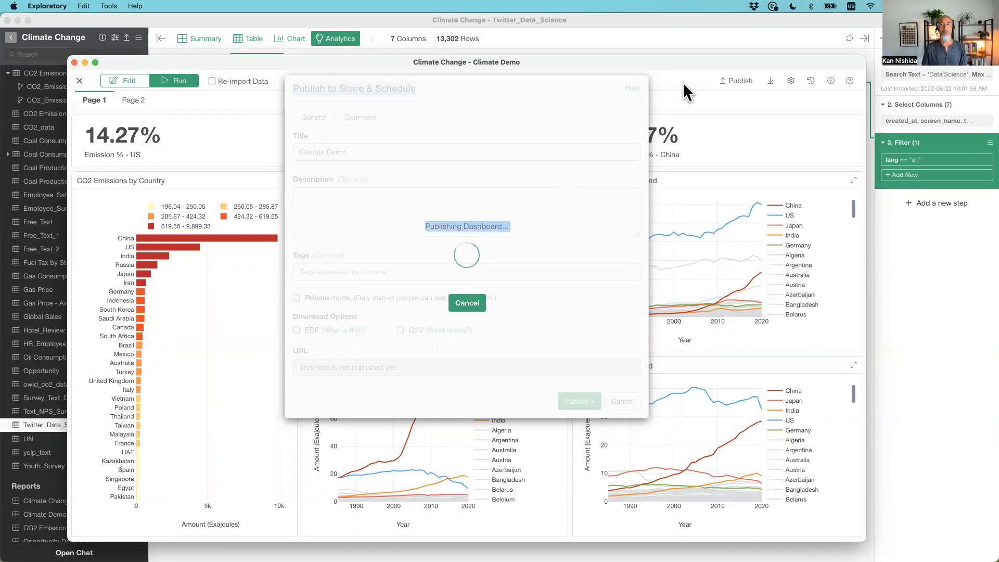
pyautogui.click(514, 86)
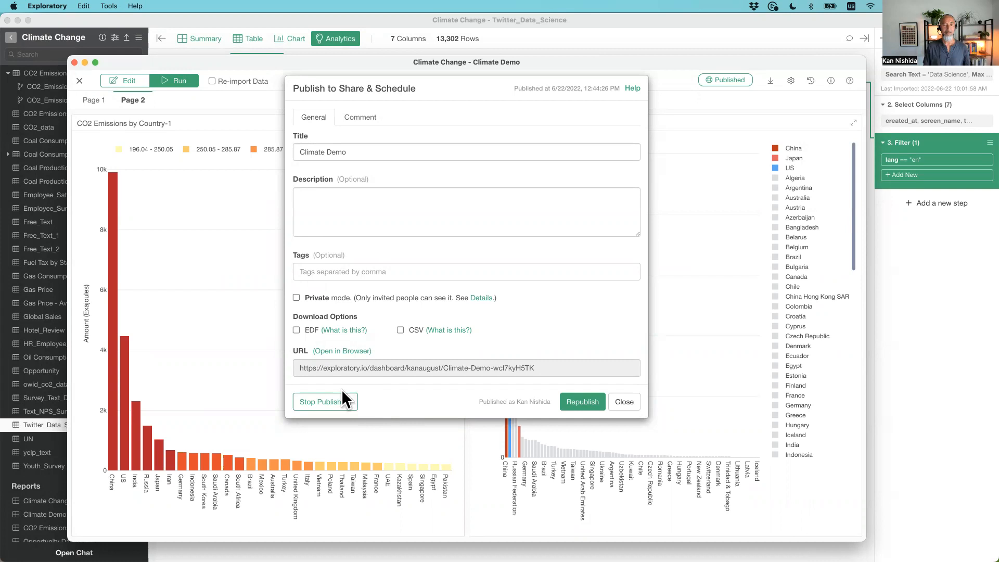
# Step: Open the published dashboard in the browser, view the CO2 Emissions Trend chart enlarged, and restore the dashboard view
pyautogui.click(342, 351)
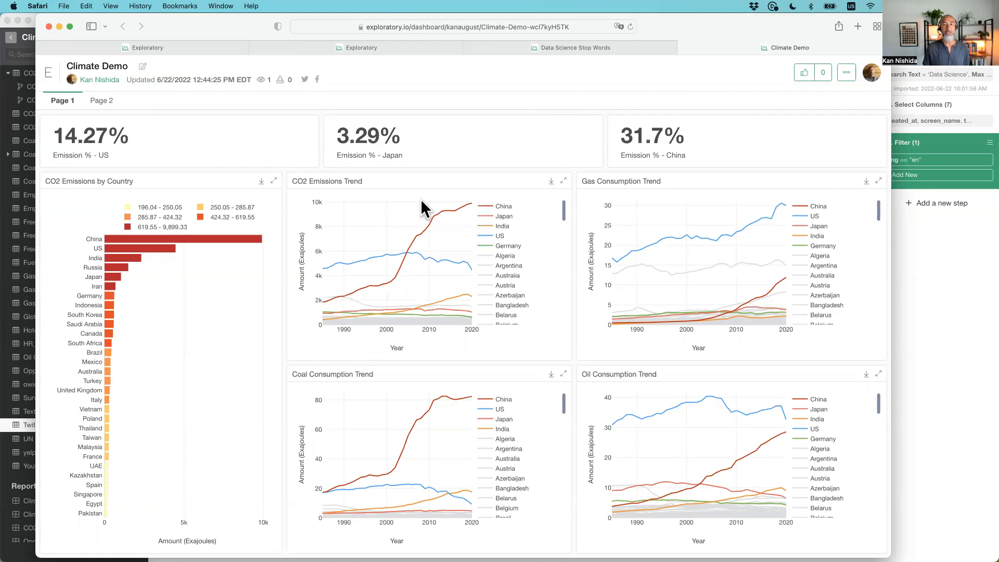
pyautogui.click(563, 181)
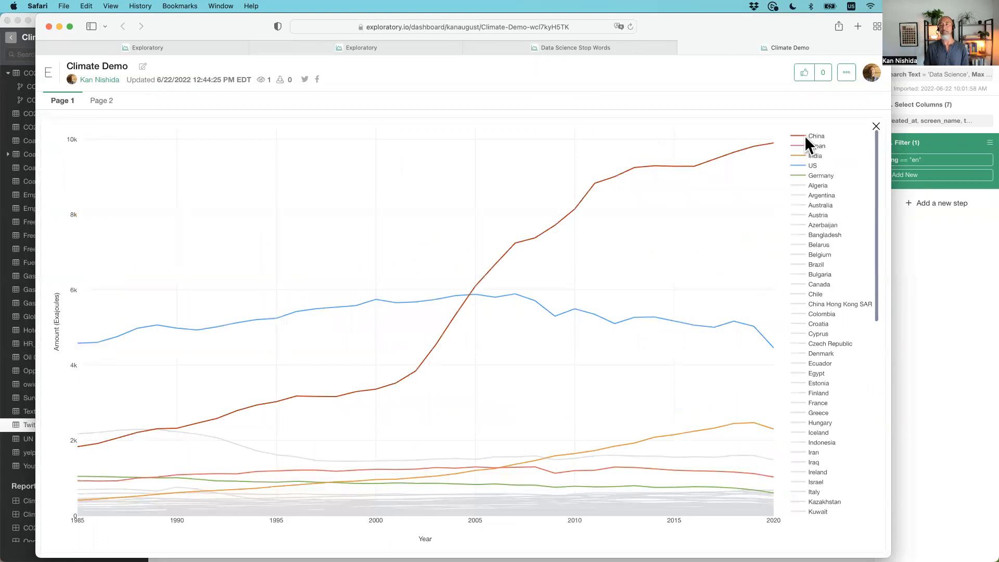
pyautogui.click(874, 125)
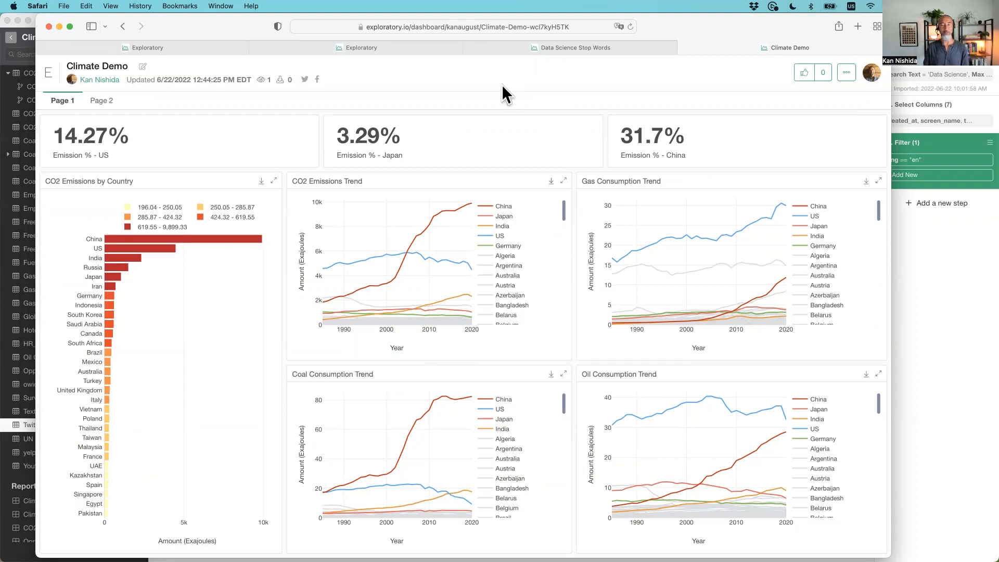
# Step: Switch back to Exploratory, allow CSV download for the Climate Demo dashboard, and republish it
pyautogui.press('super+Tab')
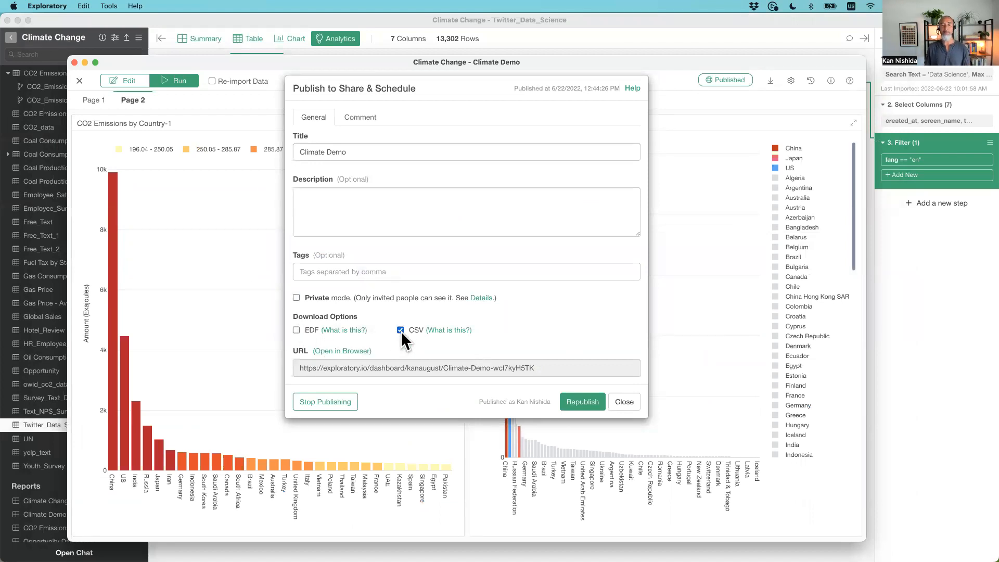
pyautogui.click(576, 402)
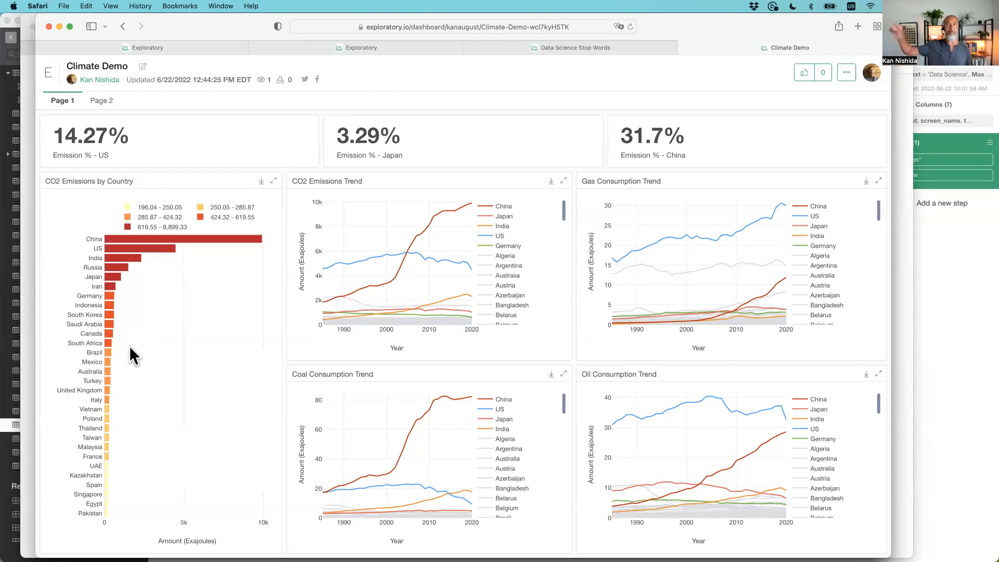
pyautogui.press('super+Tab')
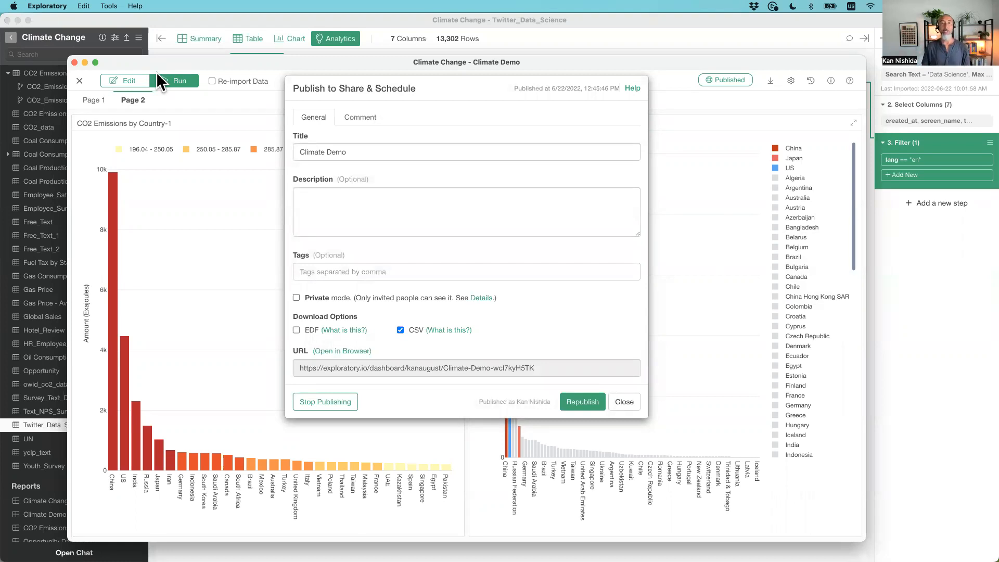
# Step: Close the publishing dialog, reload the published Climate Demo dashboard in the browser, and check the CO2 Emissions Trend chart's export options
pyautogui.click(624, 402)
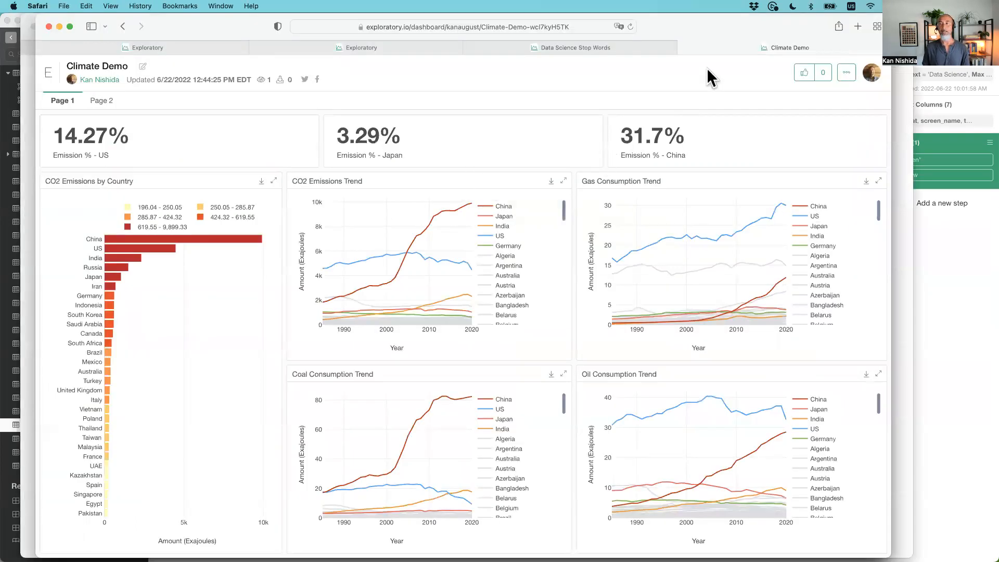
pyautogui.press('super+r')
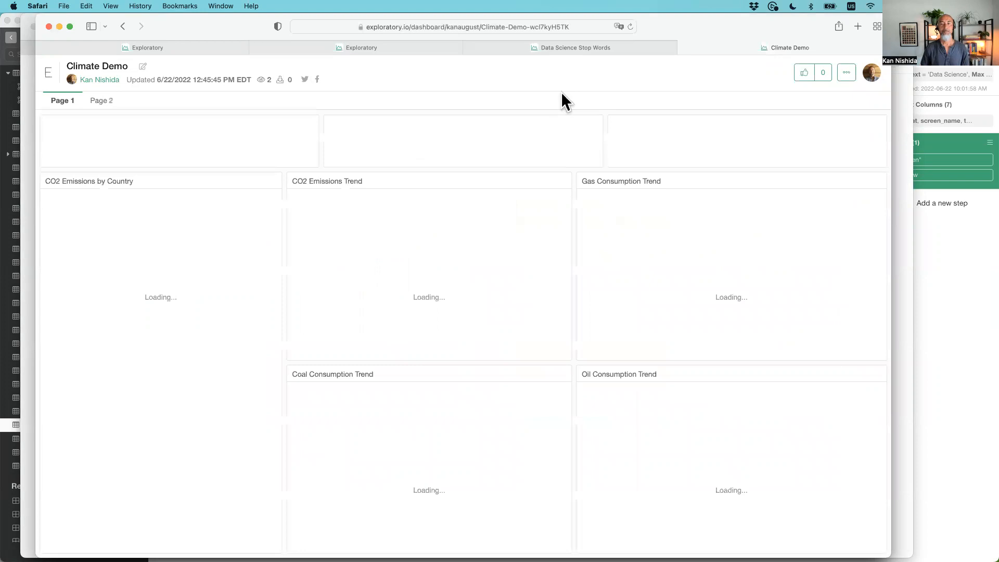
pyautogui.click(550, 181)
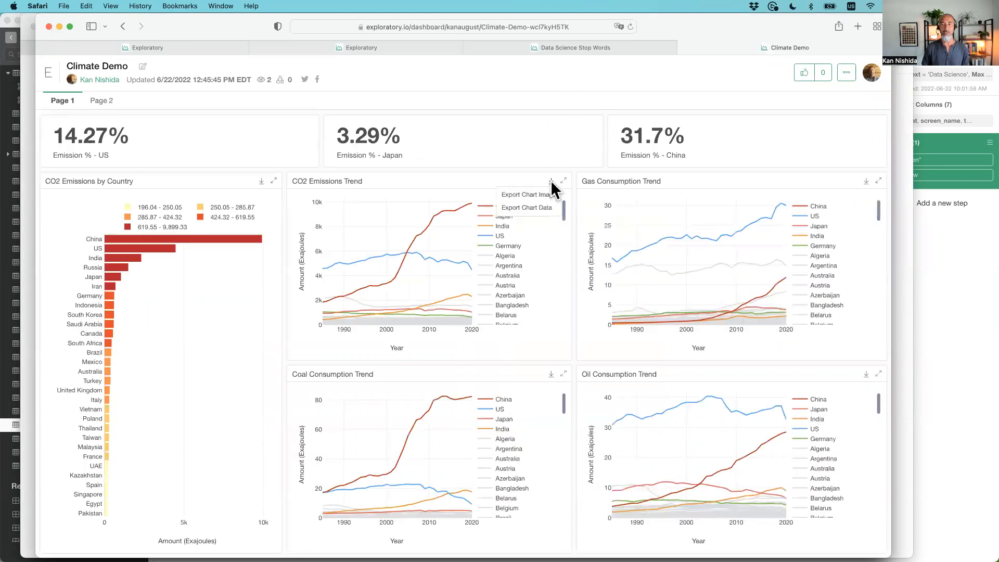
pyautogui.click(534, 193)
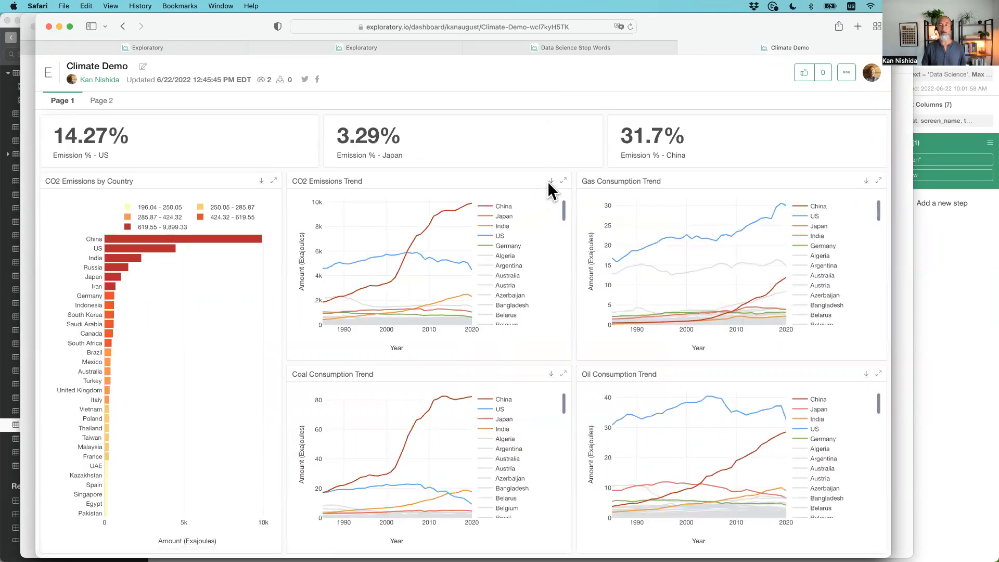
pyautogui.moveTo(550, 182)
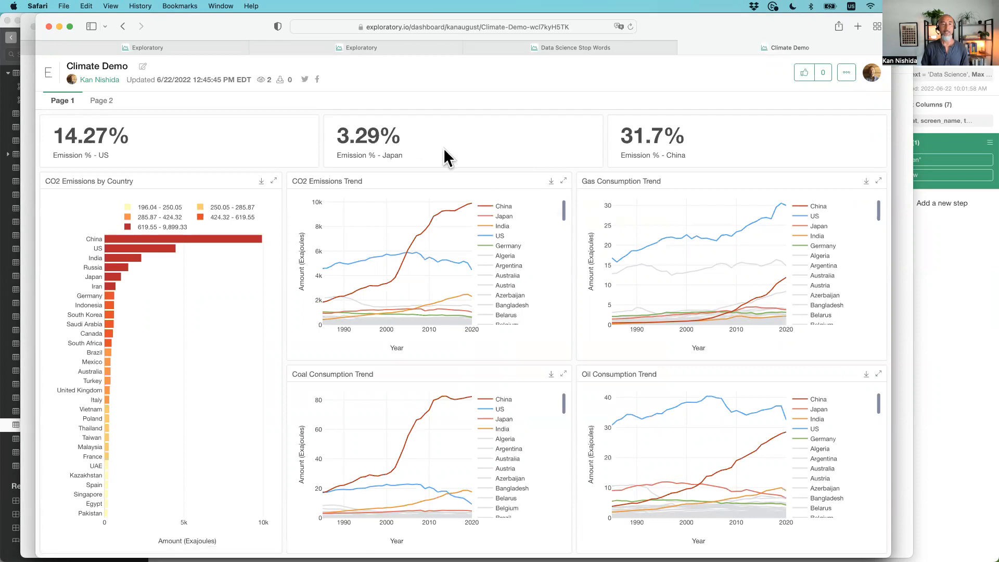
# Step: Switch back to Exploratory's main project window and display the charts of the CO2 Emissions (EJ) data frame
pyautogui.press('super+Tab')
pyautogui.press('Tab')
pyautogui.click(265, 280)
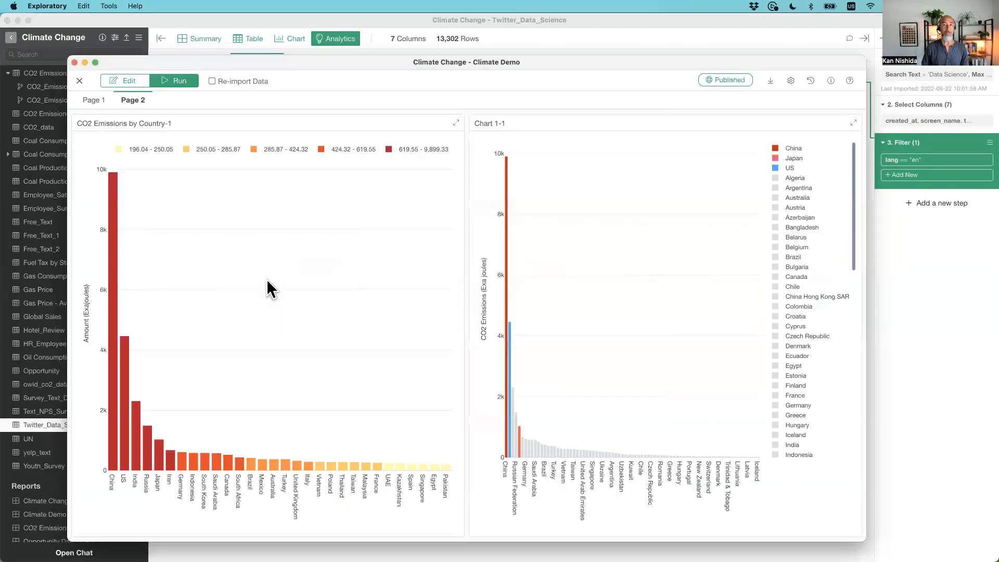
pyautogui.click(158, 18)
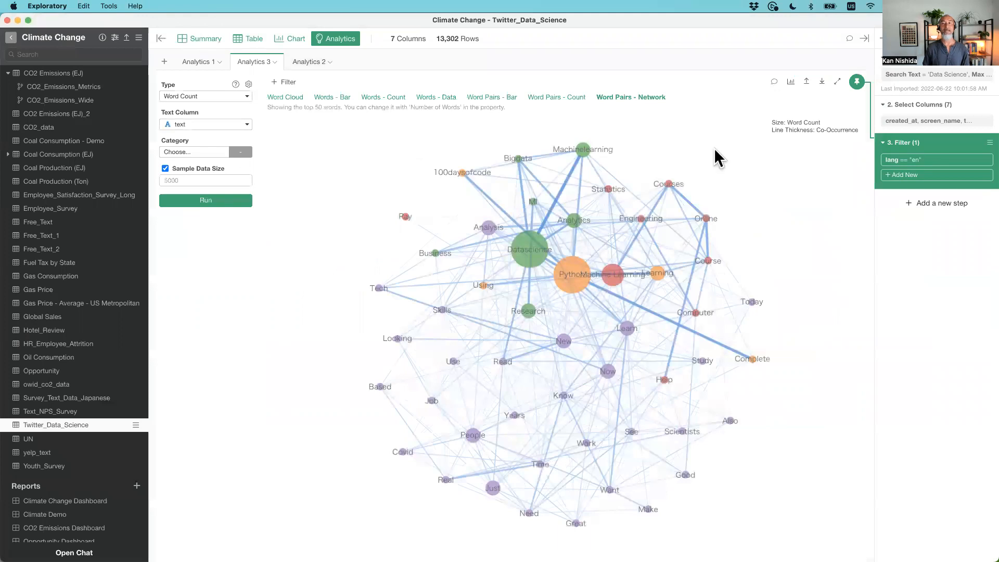
pyautogui.click(285, 36)
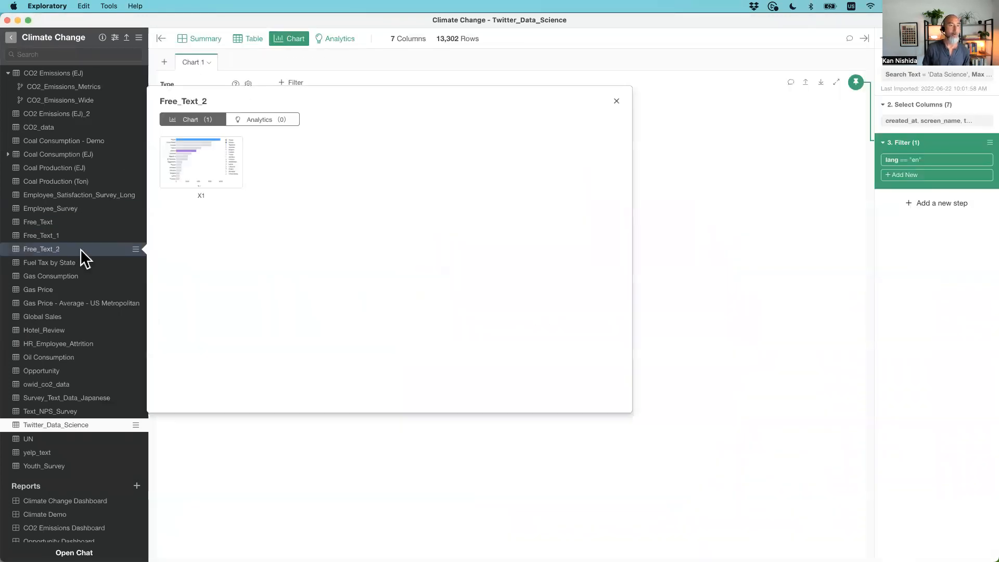
pyautogui.scroll(1, 80, 249)
pyautogui.click(80, 96)
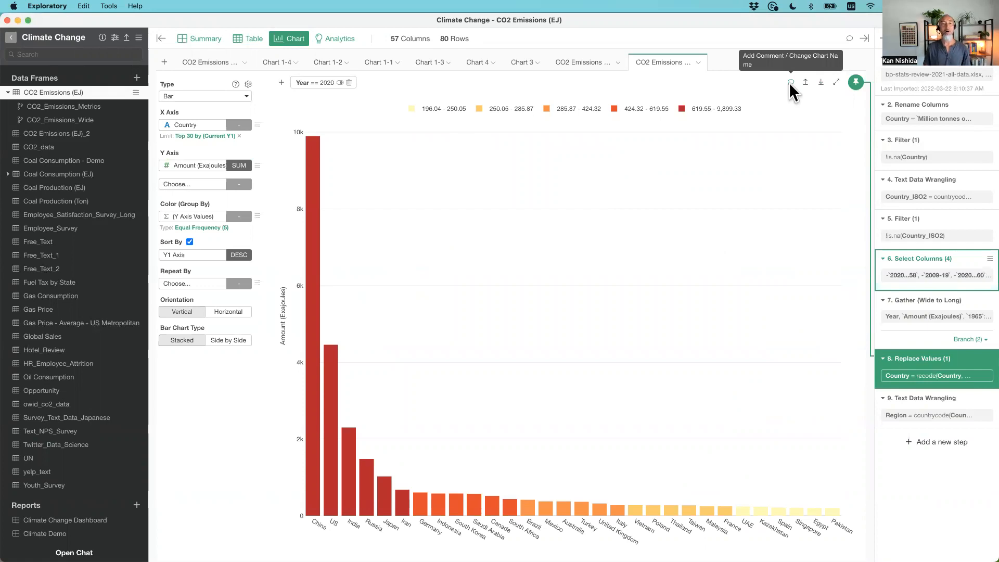
# Step: Switch to the Keynote presentation and show the Parameter slide
pyautogui.press('super+Tab')
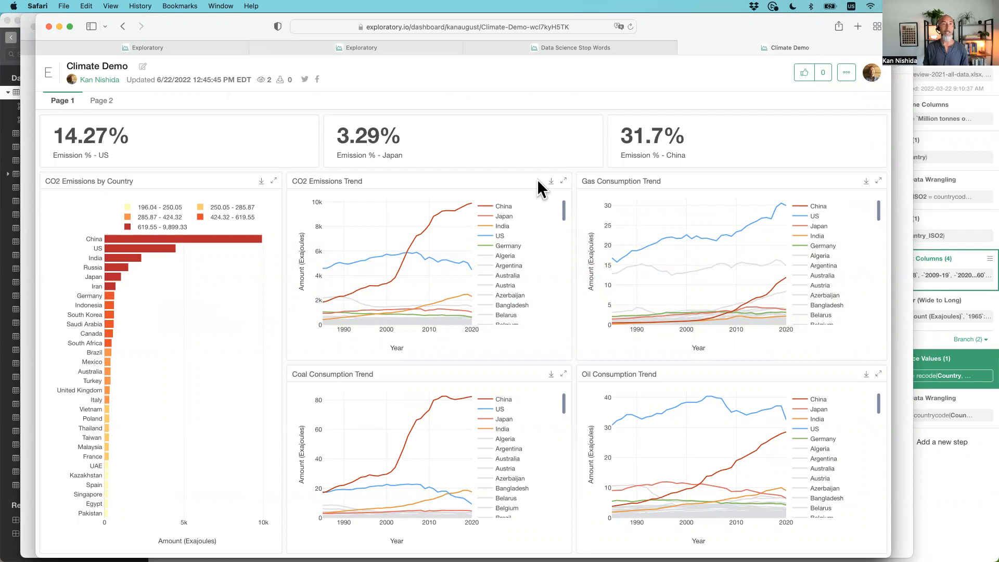
pyautogui.press('super+Tab')
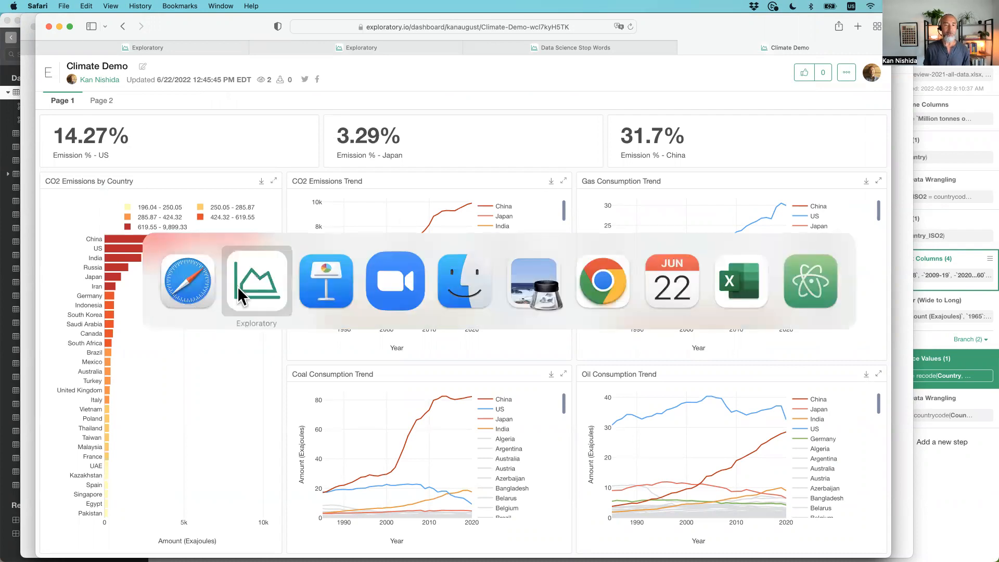
pyautogui.click(320, 284)
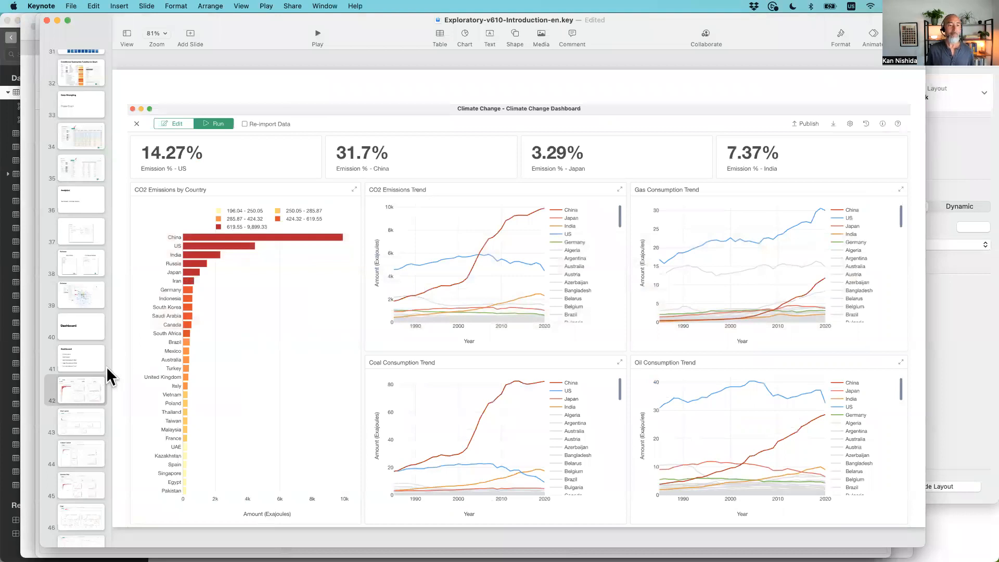
pyautogui.scroll(-5, 73, 390)
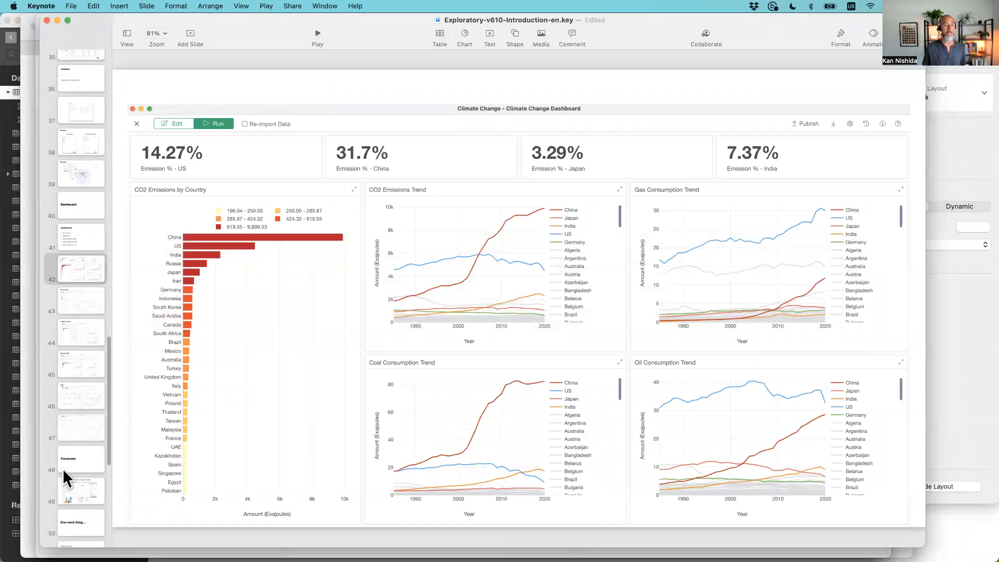
pyautogui.click(66, 462)
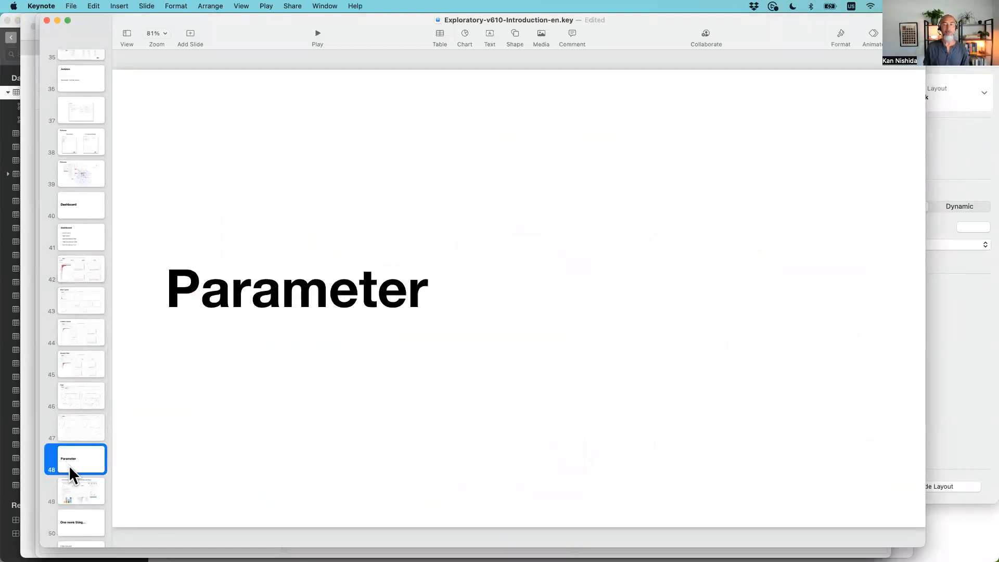
# Step: Switch to Safari and bring up the published Sales Dashboard from the other browser window
pyautogui.press('super+Tab')
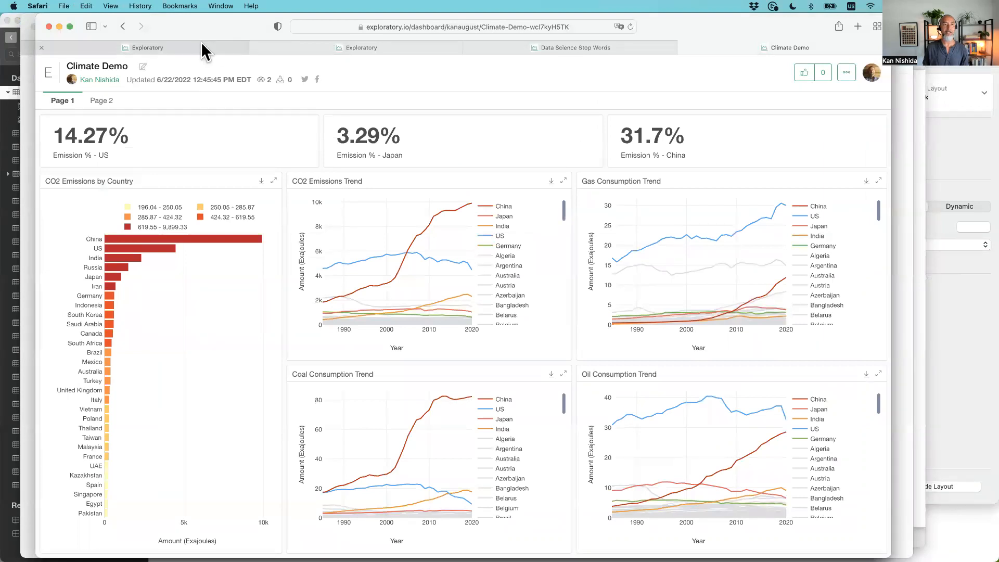
pyautogui.click(304, 44)
pyautogui.click(185, 43)
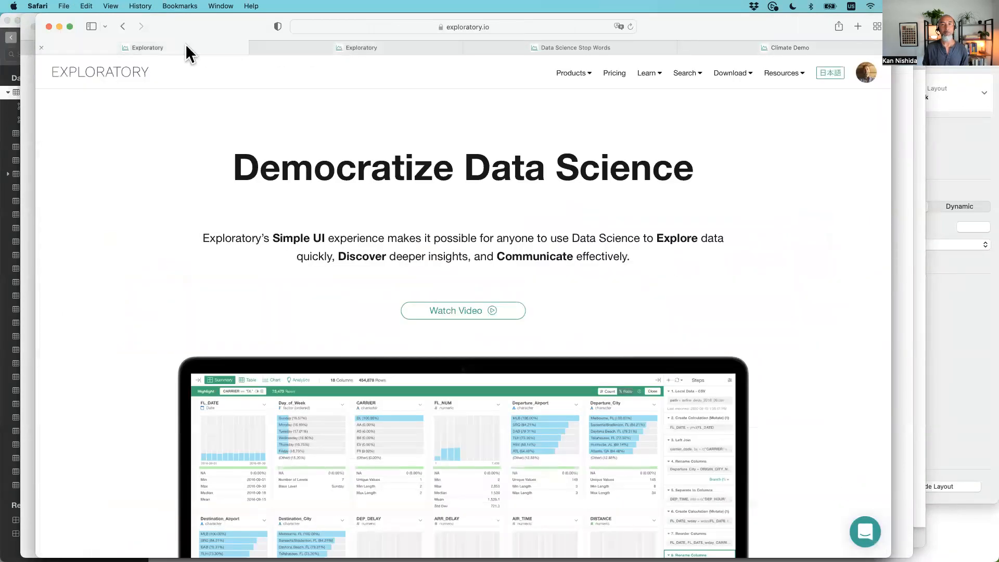
pyautogui.press('super+grave')
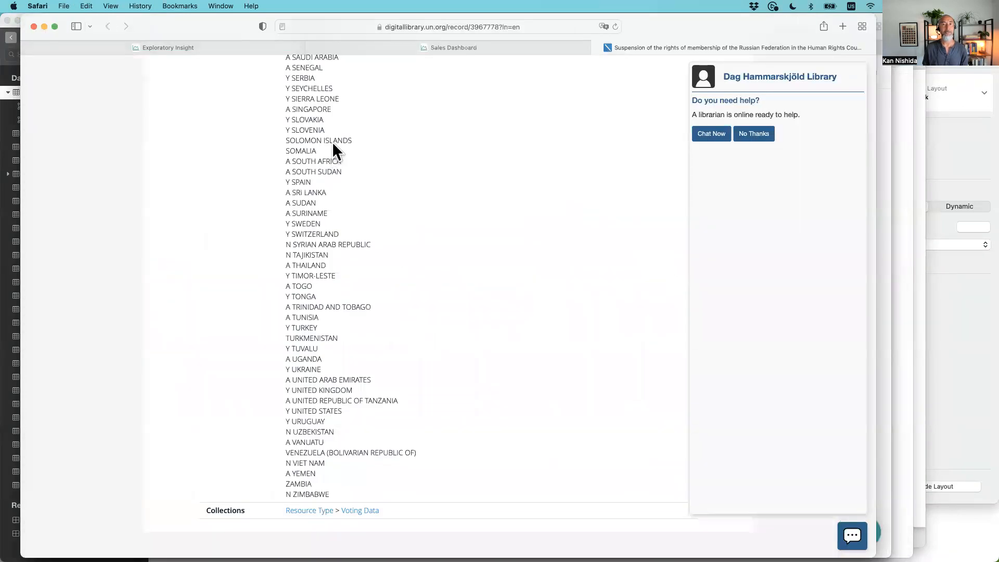
pyautogui.click(365, 44)
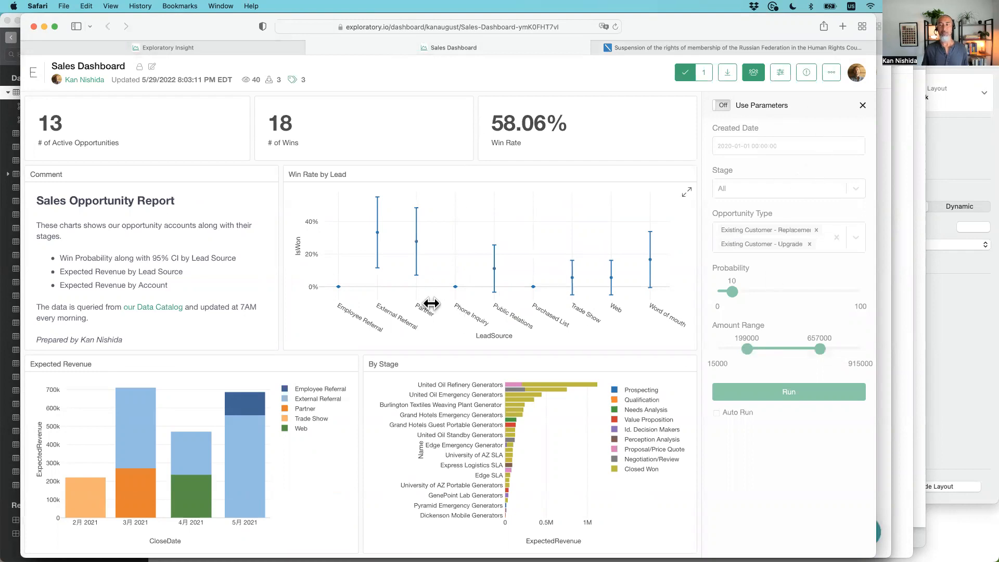
# Step: Open the Sales Dashboard's address again in a new browser tab
pyautogui.click(363, 26)
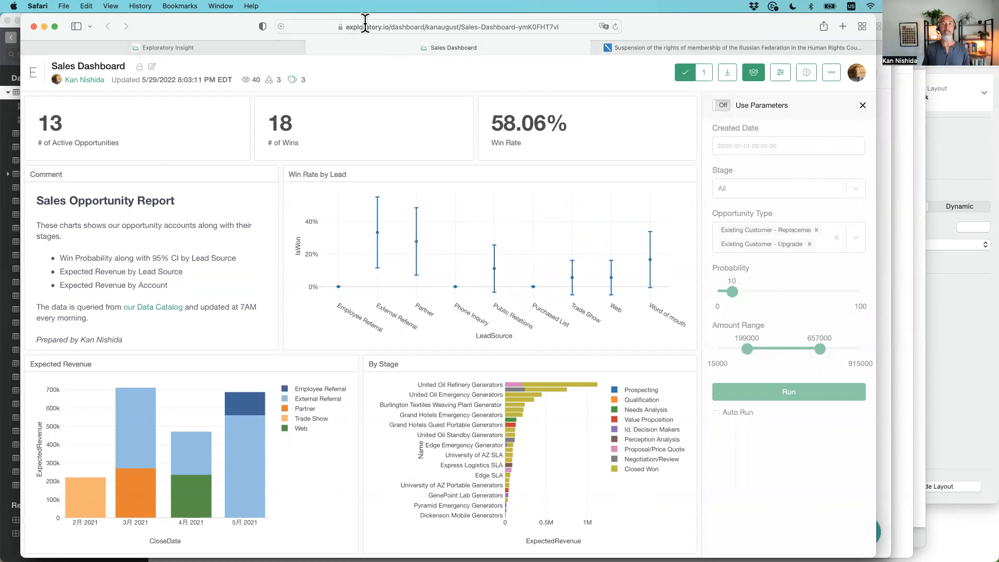
pyautogui.press('super+c')
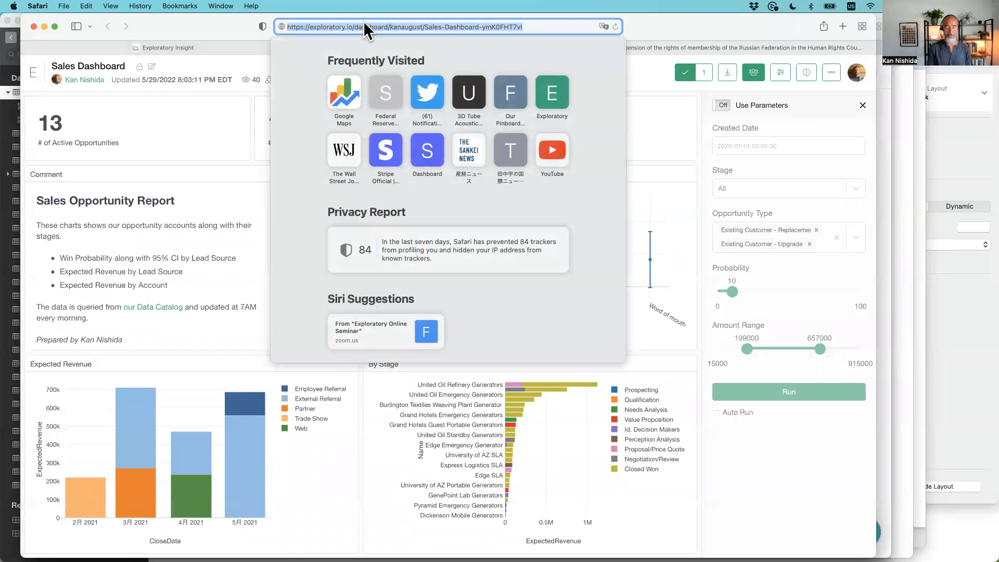
pyautogui.press('super+t')
pyautogui.press('super+v')
pyautogui.press('Return')
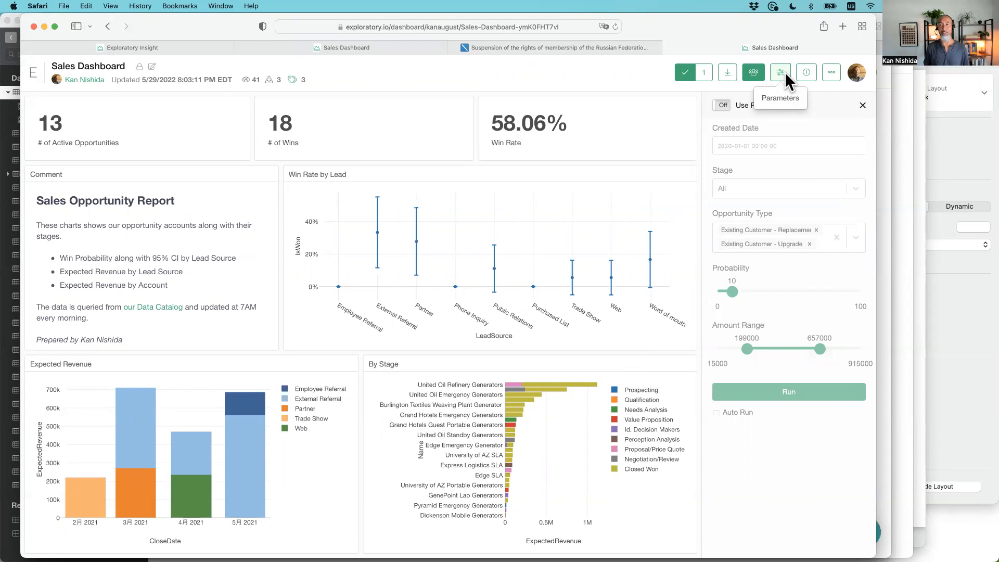
# Step: Set the Sales Dashboard's parameter pane to show on top of the page and update the parameter setting
pyautogui.click(831, 73)
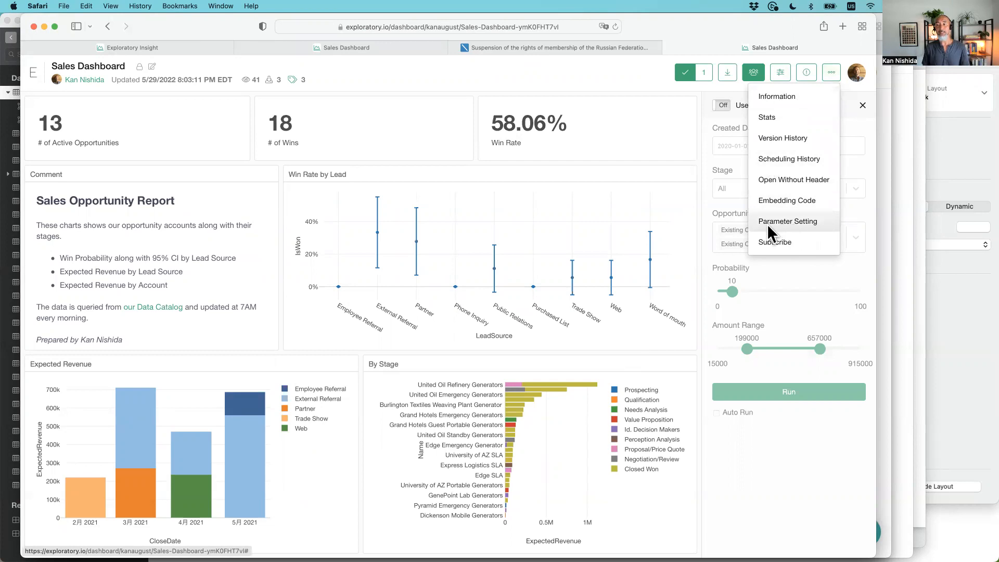
pyautogui.click(797, 222)
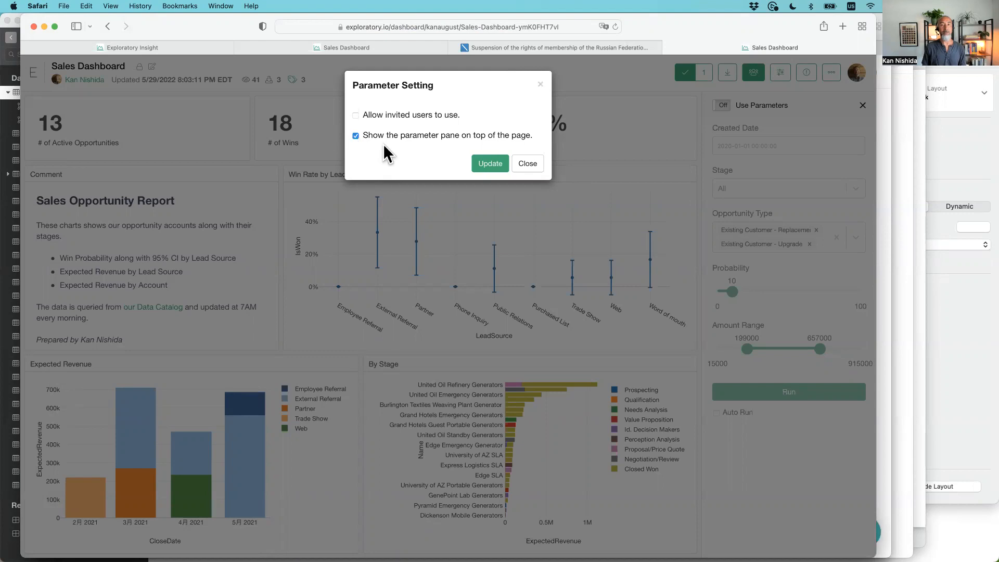
pyautogui.click(483, 166)
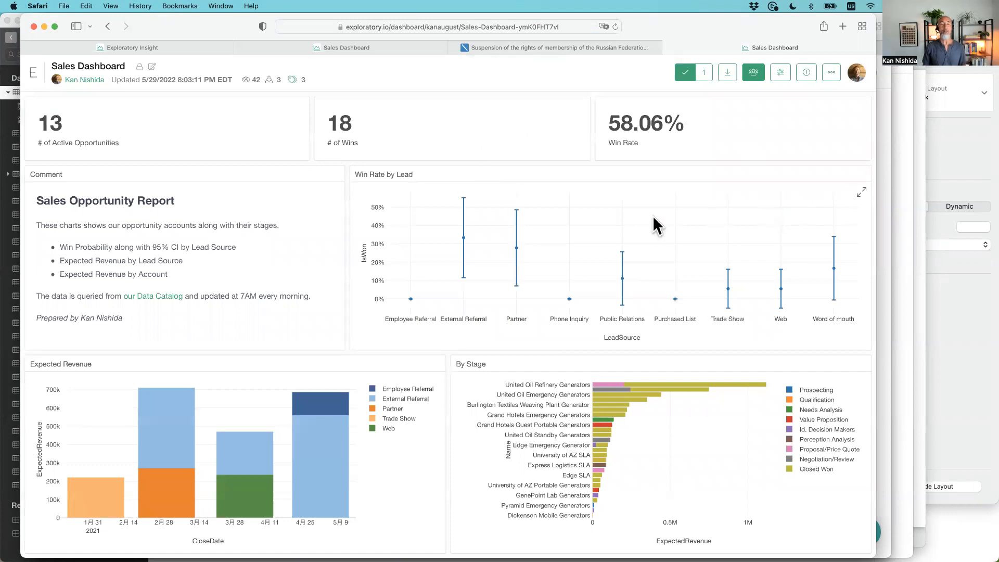
# Step: Enable the dashboard's parameters, remove Existing Customer - Upgrade from Opportunity Type, set Probability to 40, and run them
pyautogui.click(780, 73)
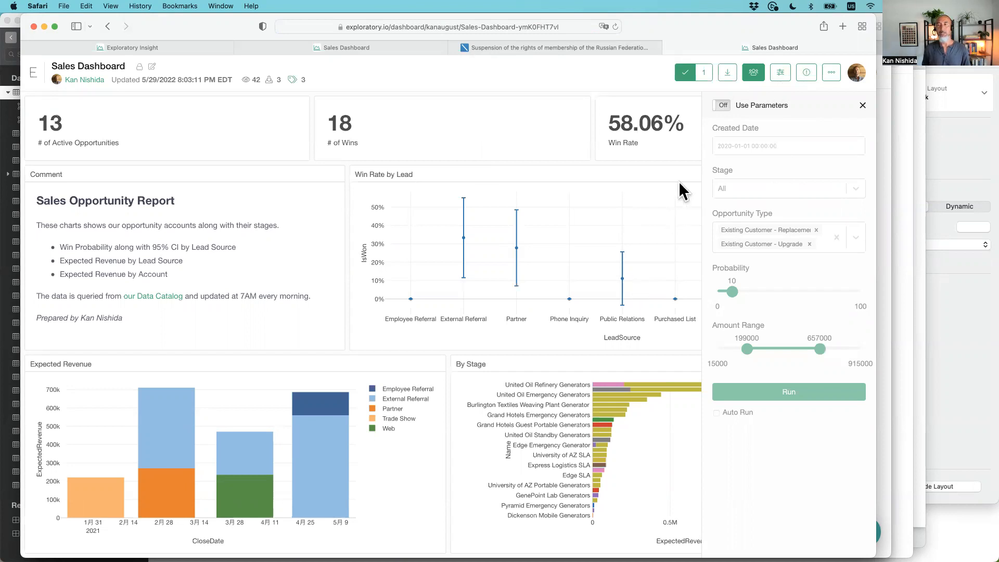
pyautogui.click(720, 105)
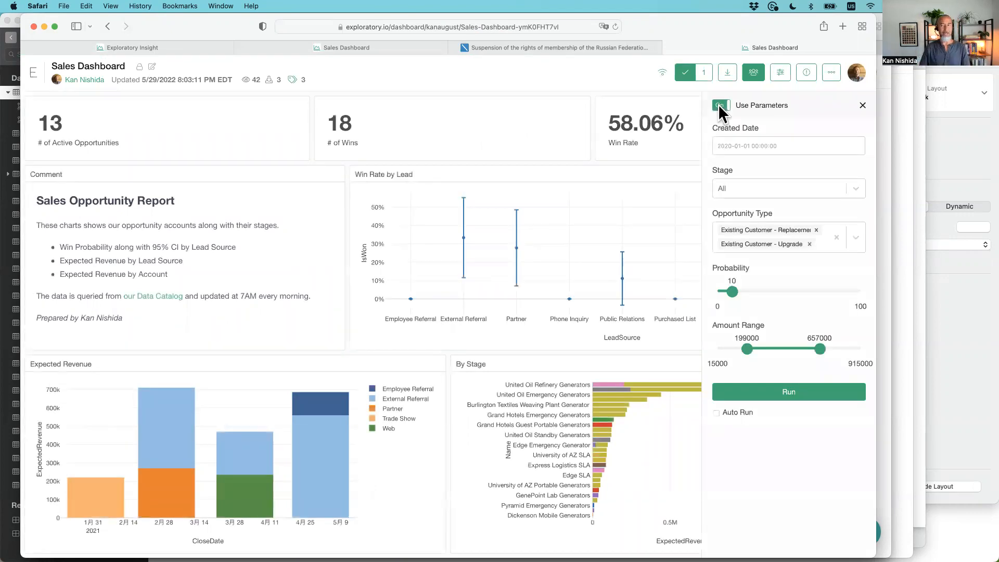
pyautogui.click(809, 243)
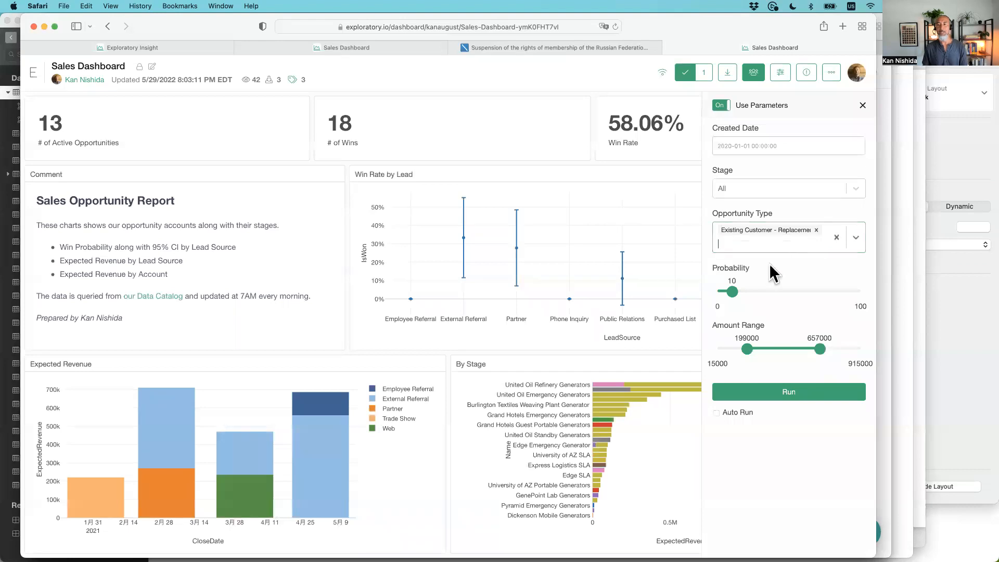
pyautogui.click(777, 291)
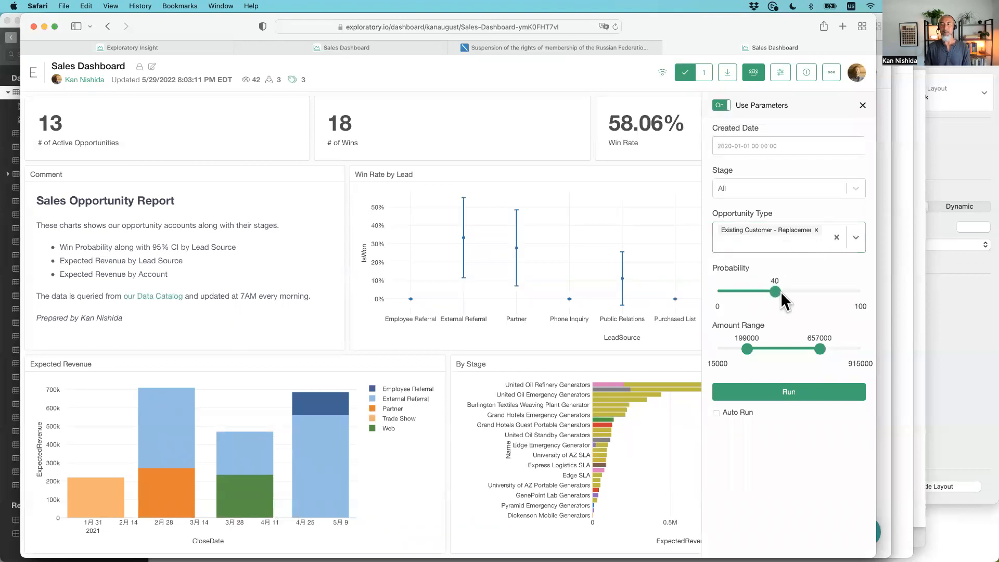
pyautogui.click(747, 392)
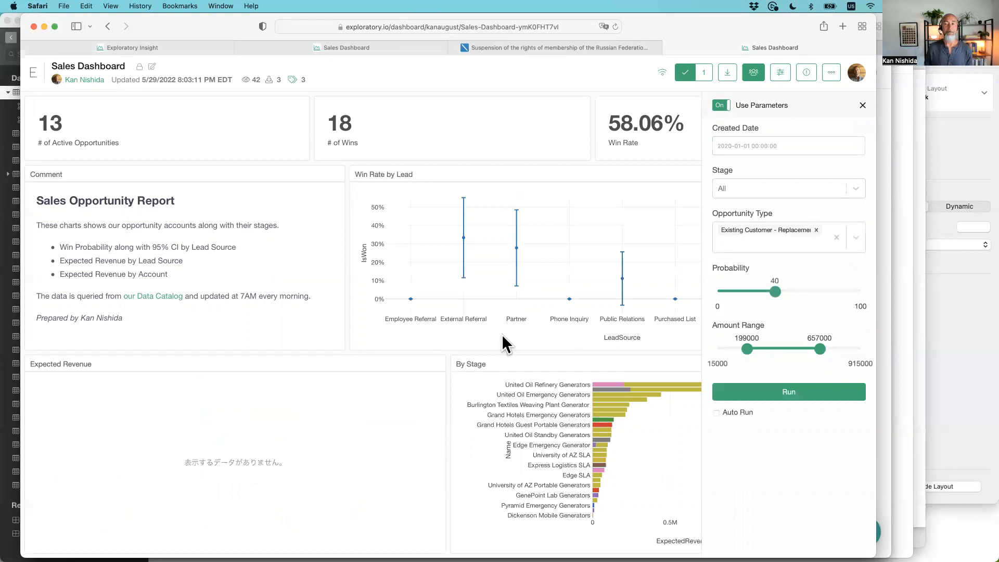
# Step: Switch to Keynote, present from the "One more thing…" slide to the Text Input Data screenshot slide, and end the slideshow
pyautogui.press('super+Tab')
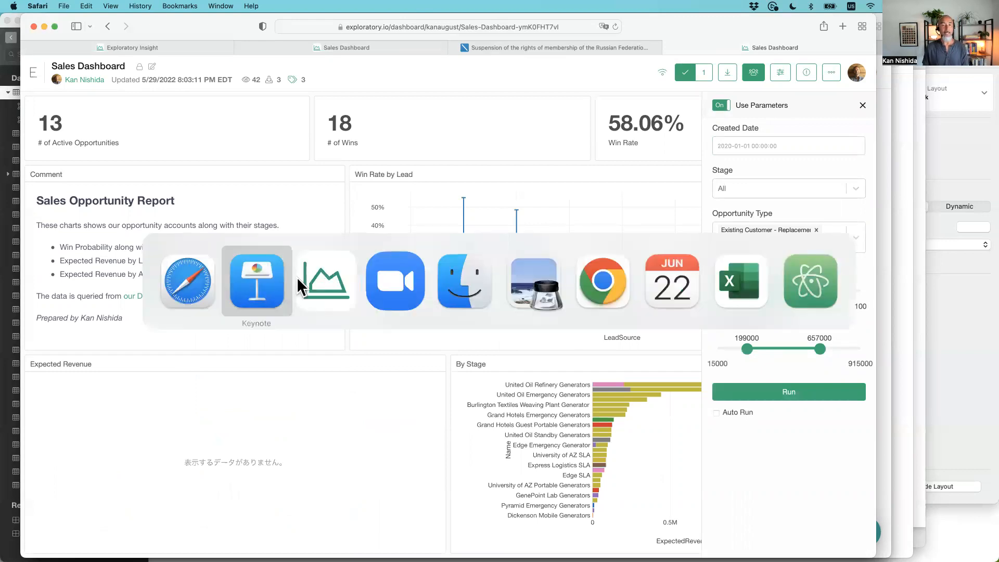
pyautogui.click(245, 284)
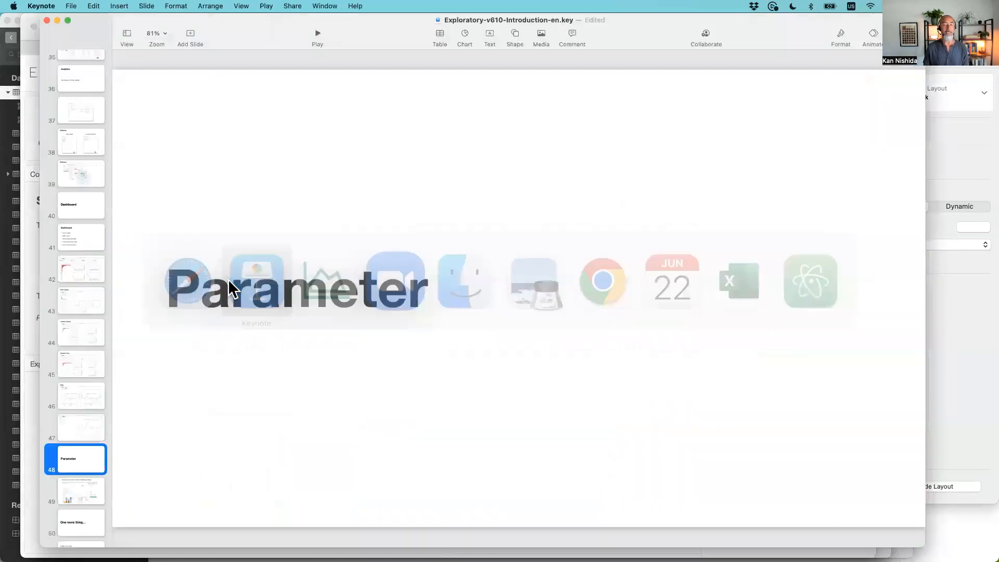
pyautogui.click(74, 519)
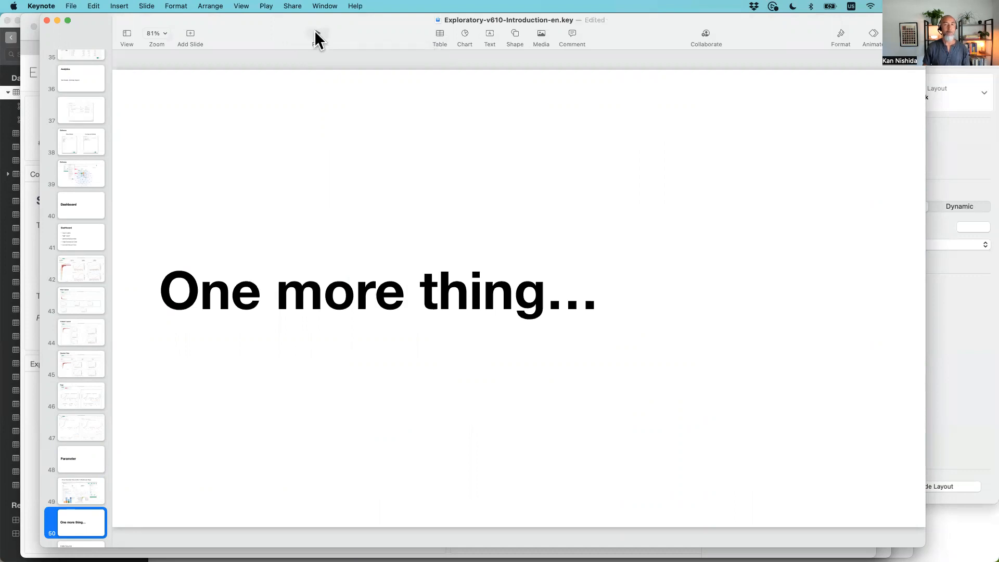
pyautogui.click(318, 39)
pyautogui.press('Right')
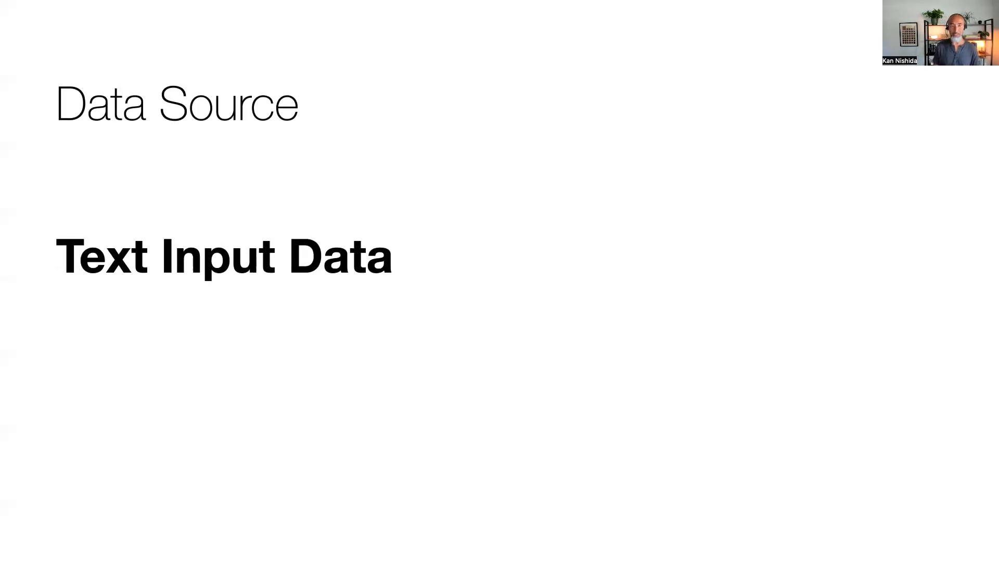
pyautogui.press('Right')
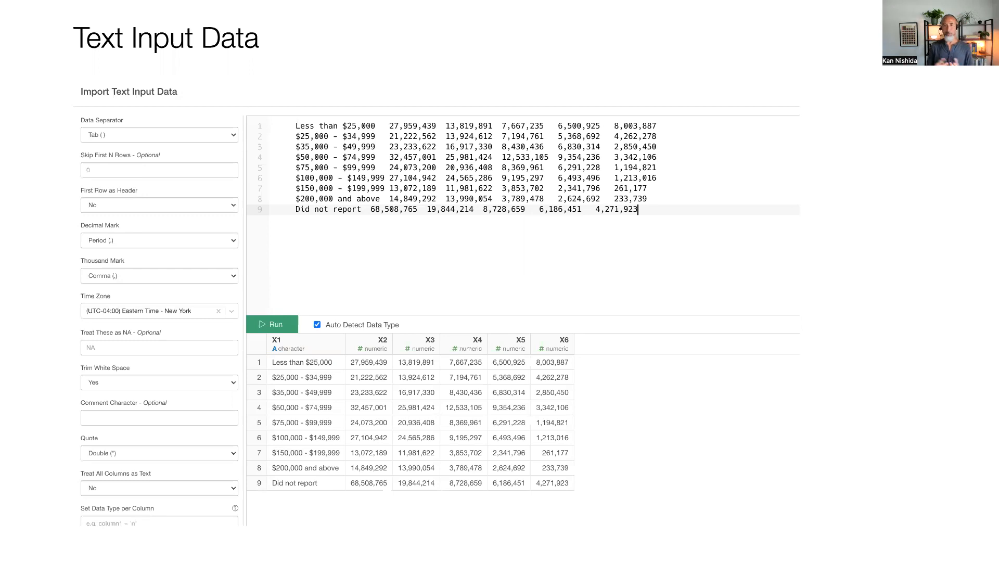
pyautogui.press('Escape')
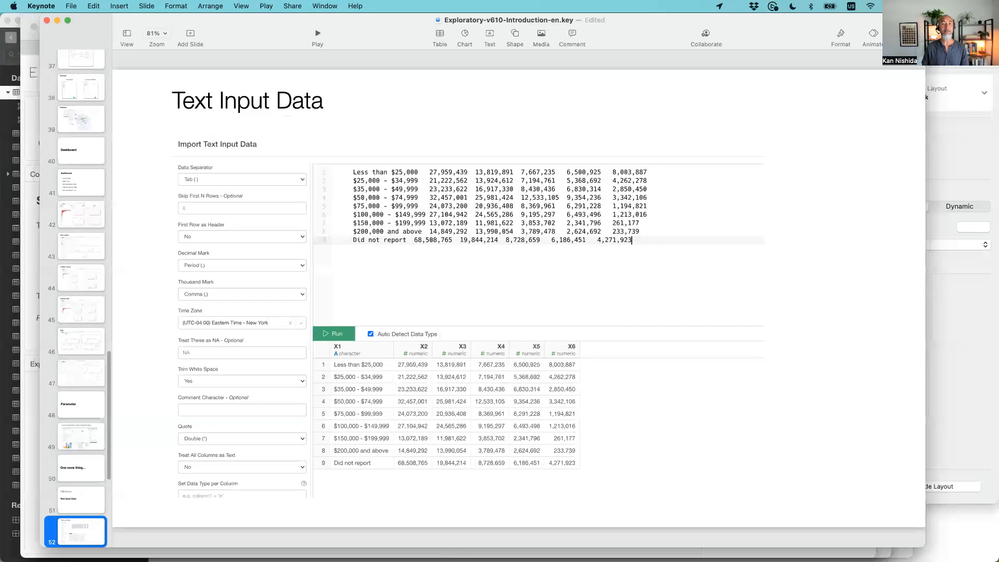
# Step: Switch to the spending3_week44 workbook in Excel and look through the household spending table's characteristic groups and column headers
pyautogui.press('super+Tab')
pyautogui.press('super+Tab')
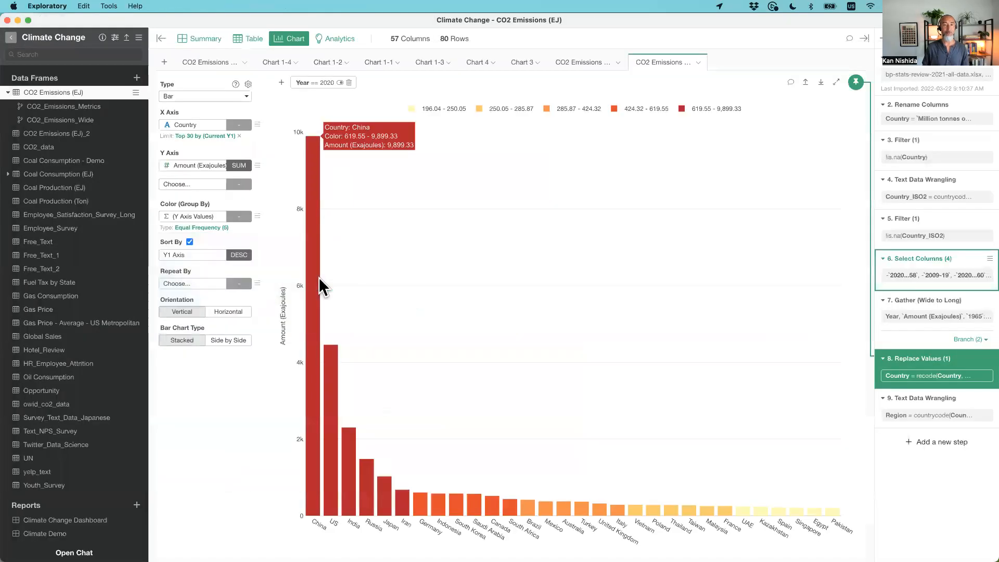
pyautogui.press('super+Tab')
pyautogui.click(736, 281)
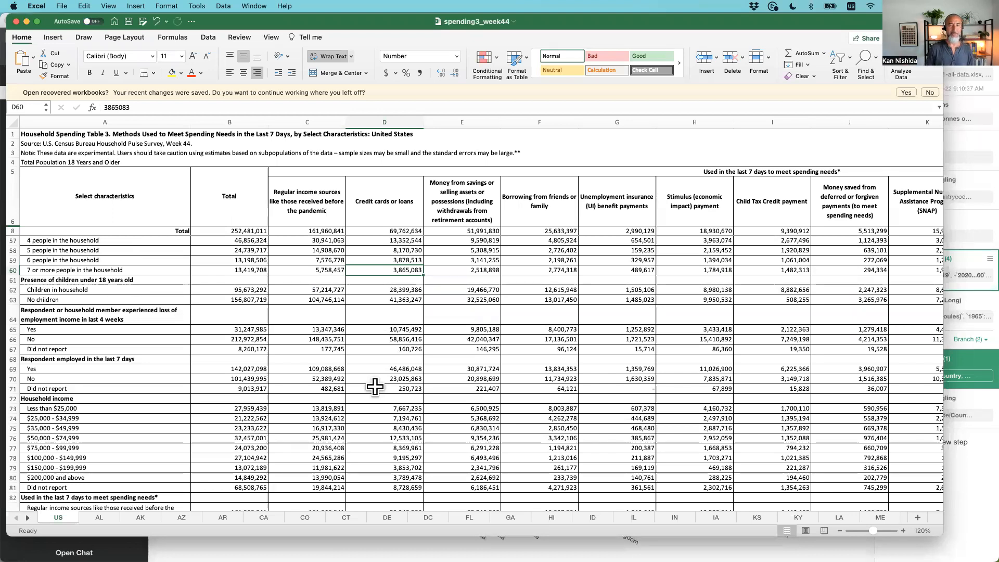
pyautogui.scroll(15, 374, 386)
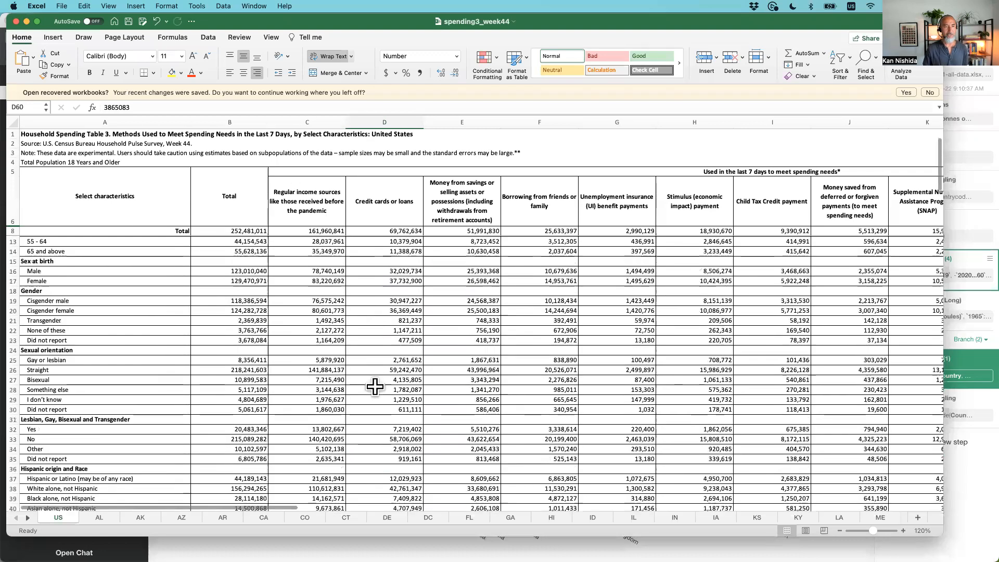
pyautogui.scroll(-13, 374, 386)
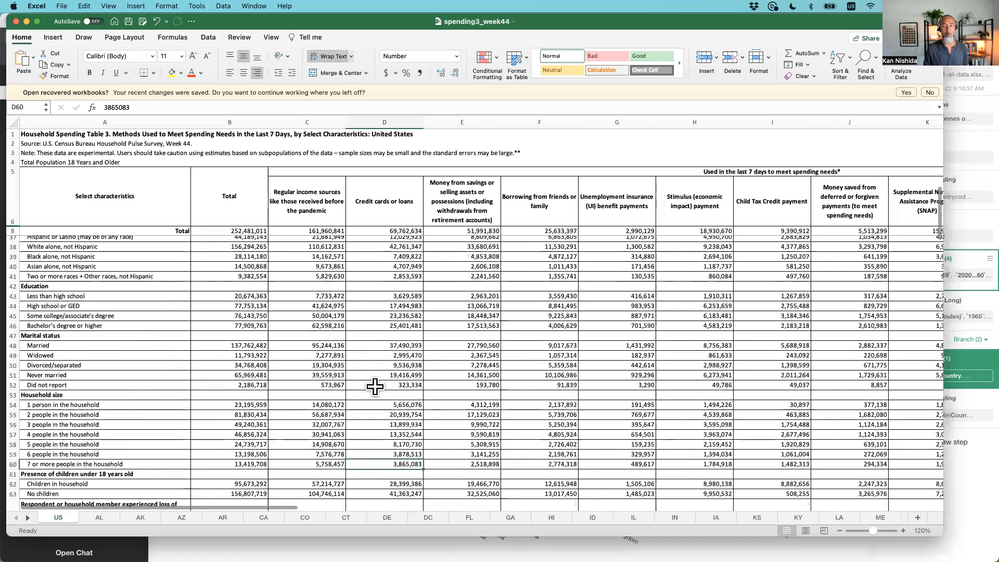
pyautogui.scroll(-5, 375, 386)
pyautogui.click(527, 216)
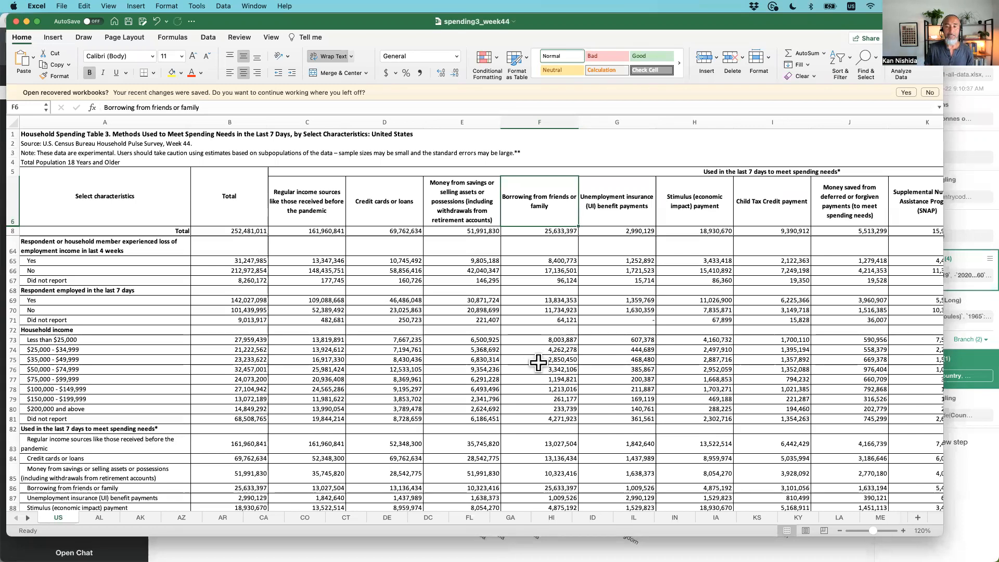
# Step: Copy the Household income rows from Less than $25,000 to Did not report, from the label column through Child Tax Credit payment
pyautogui.click(128, 342)
pyautogui.scroll(3, 128, 340)
pyautogui.scroll(7, 128, 339)
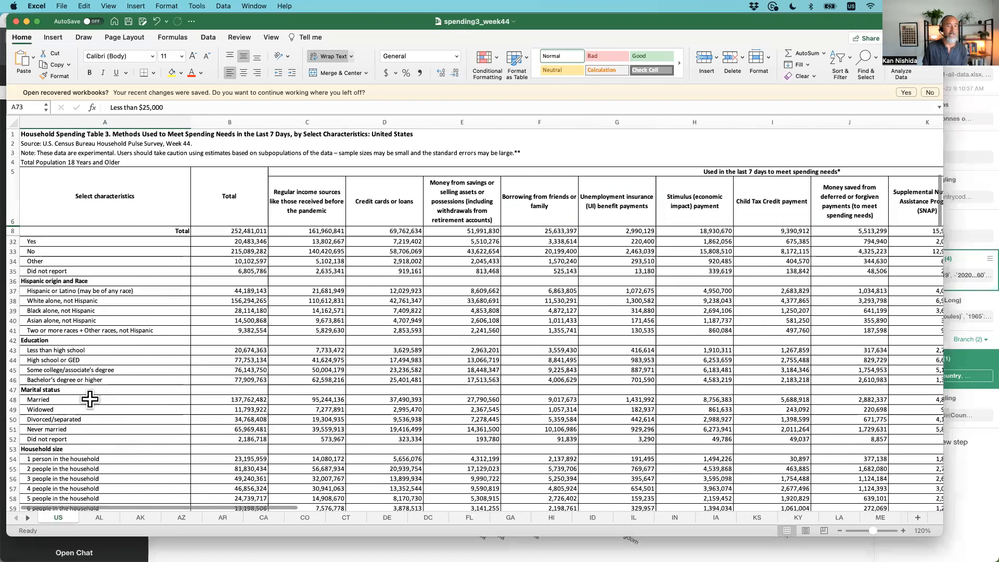
pyautogui.scroll(3, 128, 368)
pyautogui.scroll(-10, 128, 369)
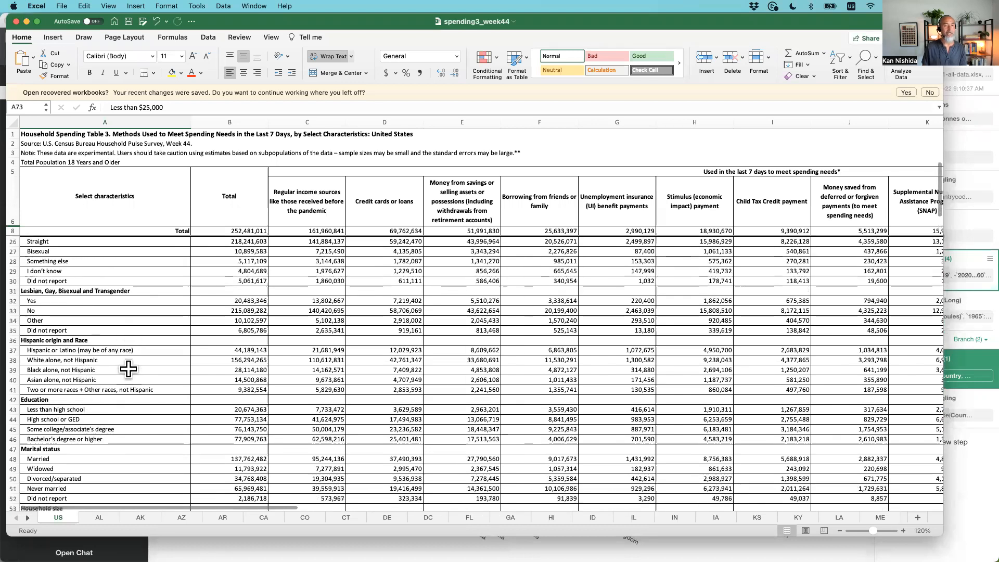
pyautogui.scroll(-5, 128, 368)
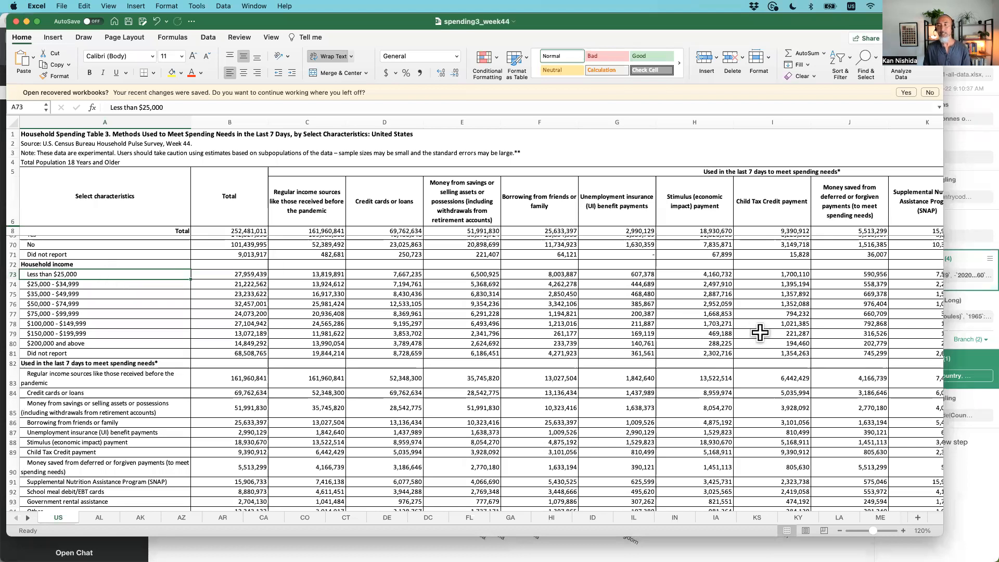
pyautogui.keyDown('shift'); pyautogui.click(770, 354); pyautogui.keyUp('shift')
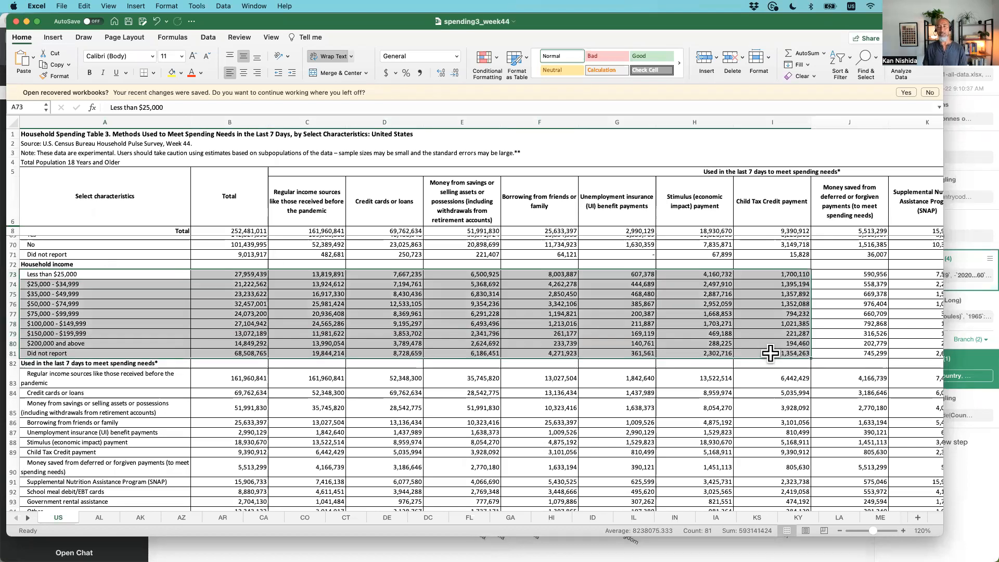
pyautogui.hscroll(5, 770, 353)
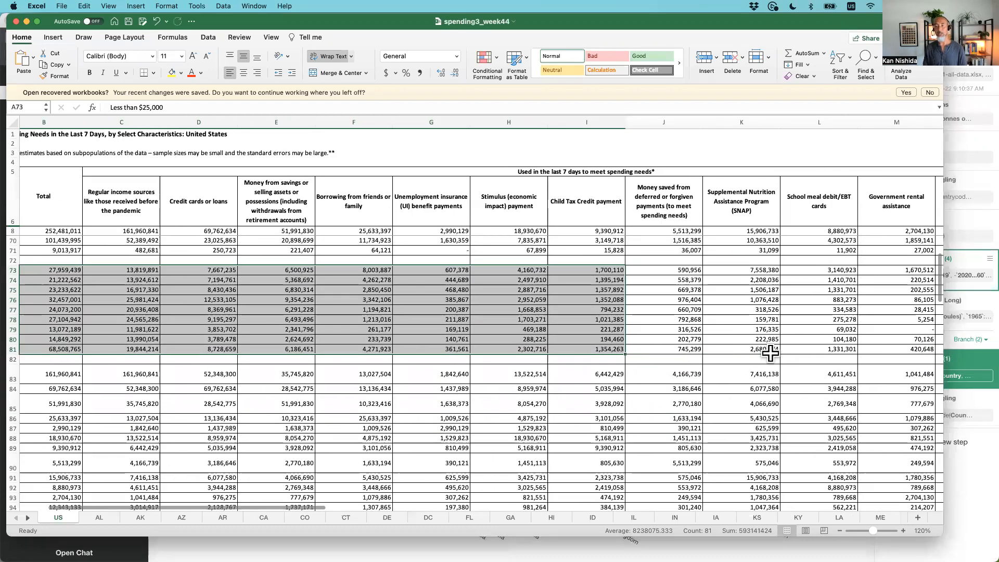
pyautogui.hscroll(-5, 770, 353)
pyautogui.scroll(1, 770, 353)
pyautogui.scroll(1, 771, 353)
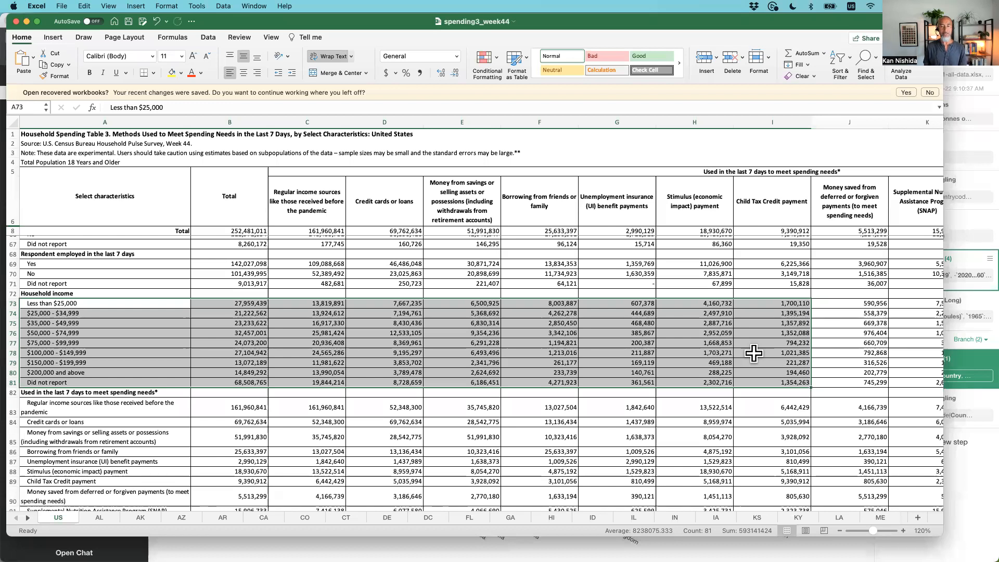
pyautogui.press('super+c')
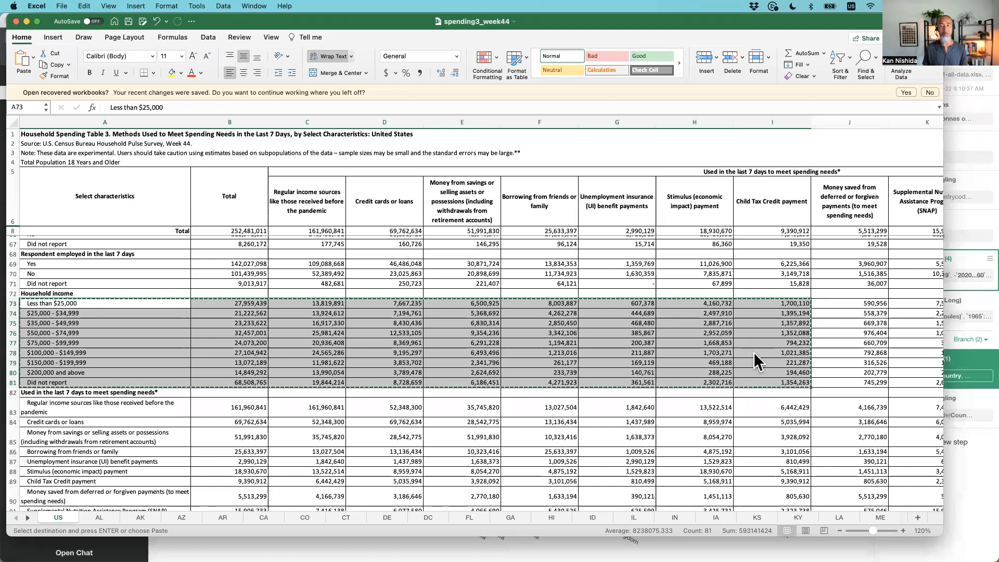
# Step: Switch to Exploratory, start a new Text Input Data import, and paste the copied household income rows into it
pyautogui.press('super+Tab')
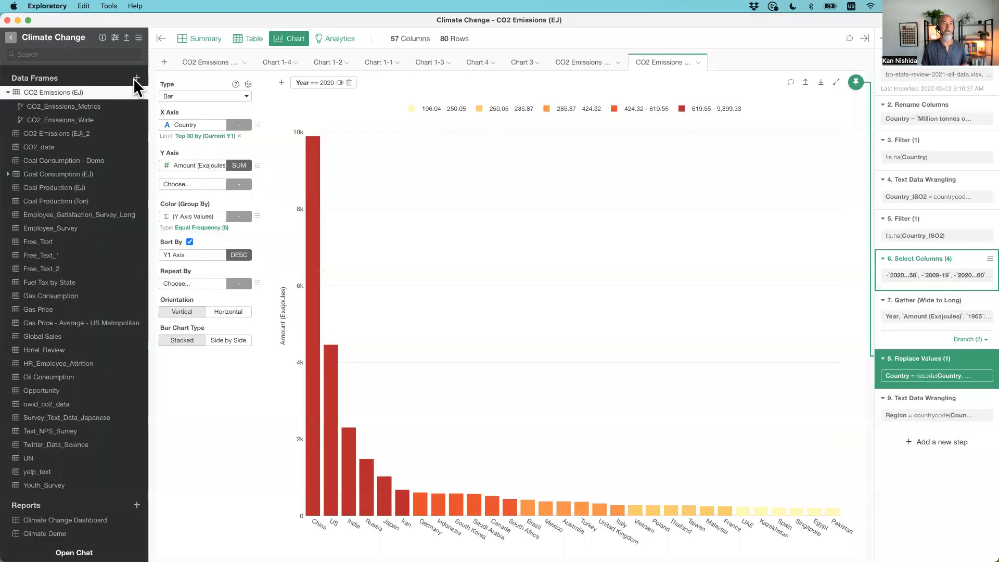
pyautogui.click(135, 79)
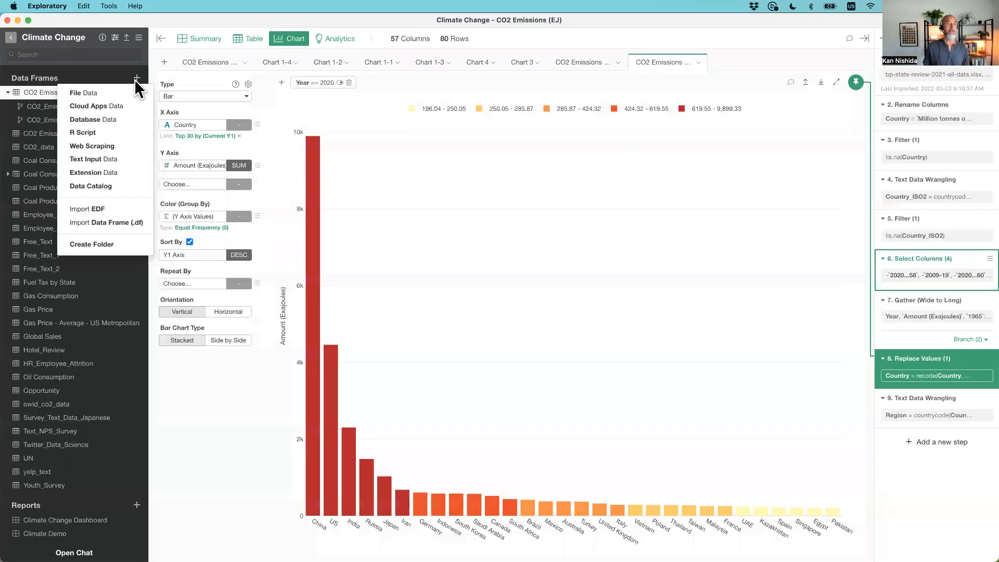
pyautogui.click(122, 158)
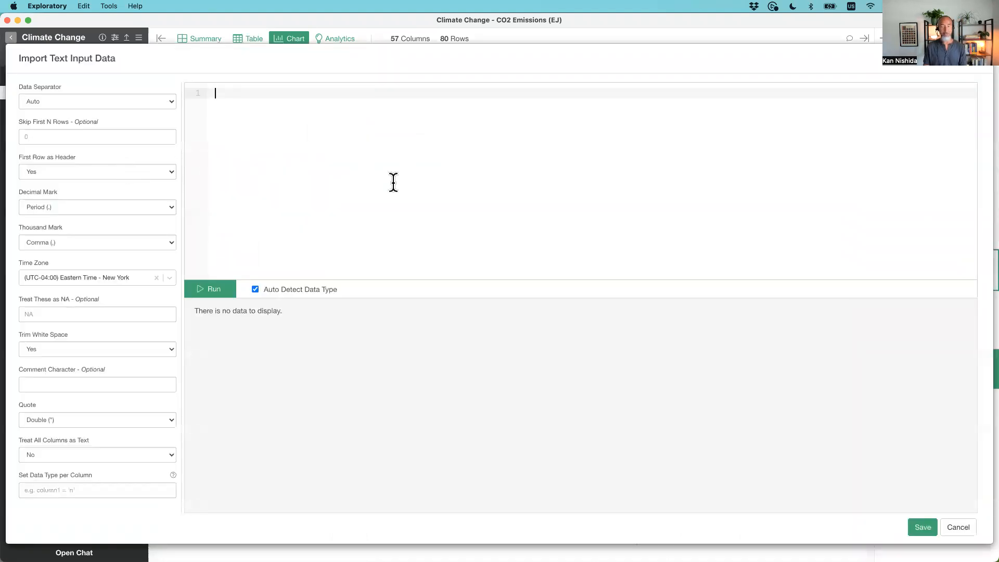
pyautogui.press('super+v')
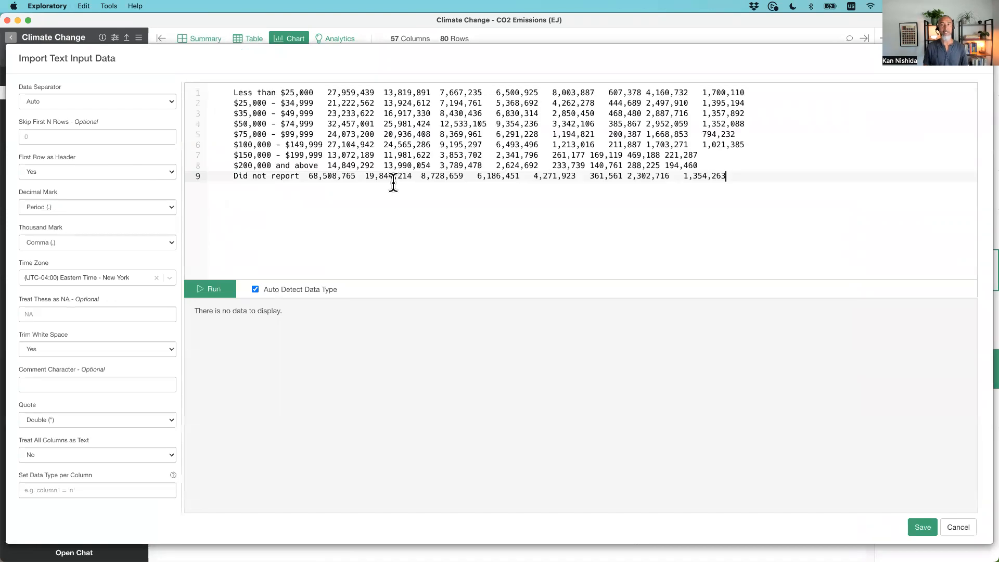
pyautogui.click(313, 94)
pyautogui.press('Right')
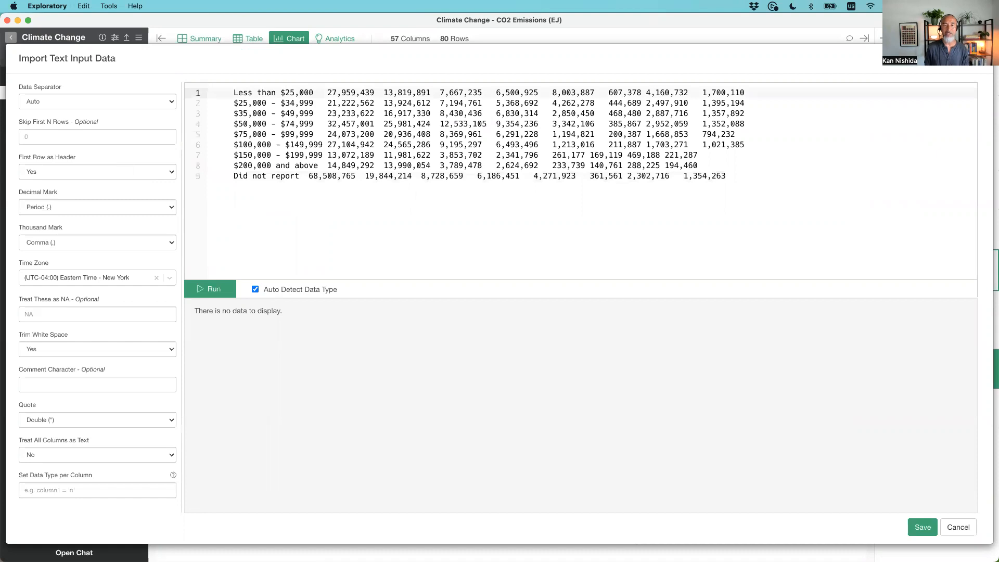
# Step: Check the copied range in Excel, return to Exploratory, and run the import preview of the pasted text
pyautogui.press('super+Tab')
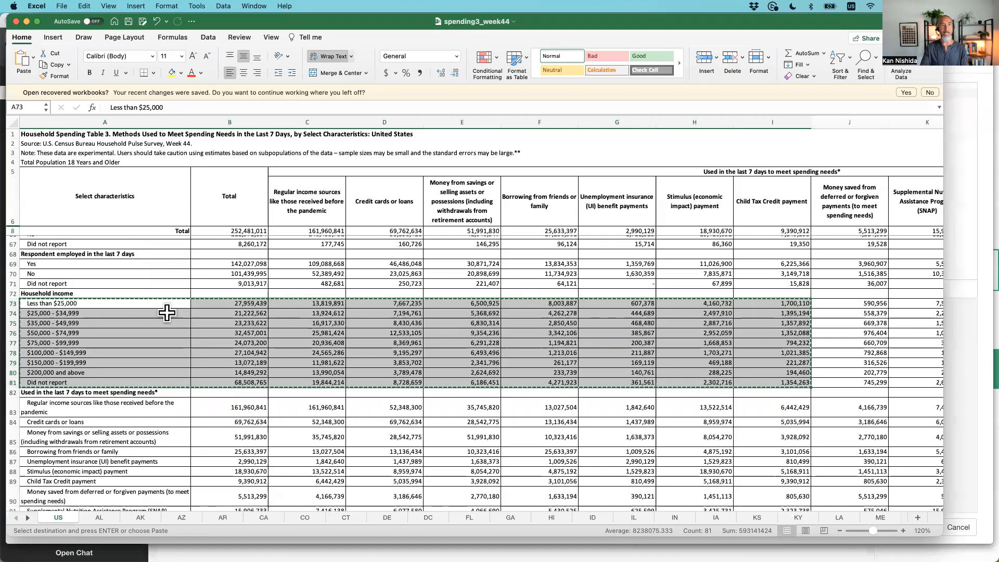
pyautogui.press('super+Tab')
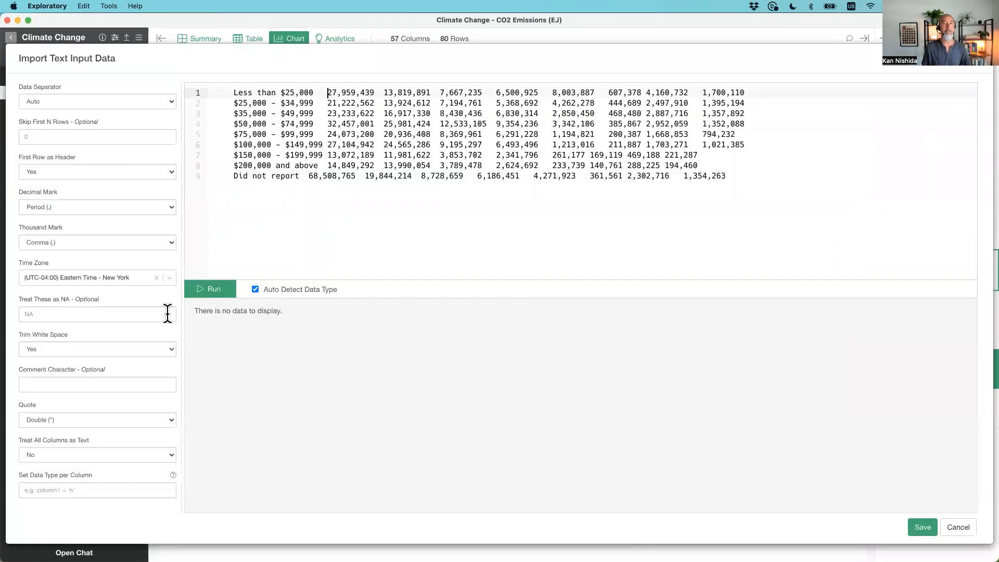
pyautogui.click(211, 288)
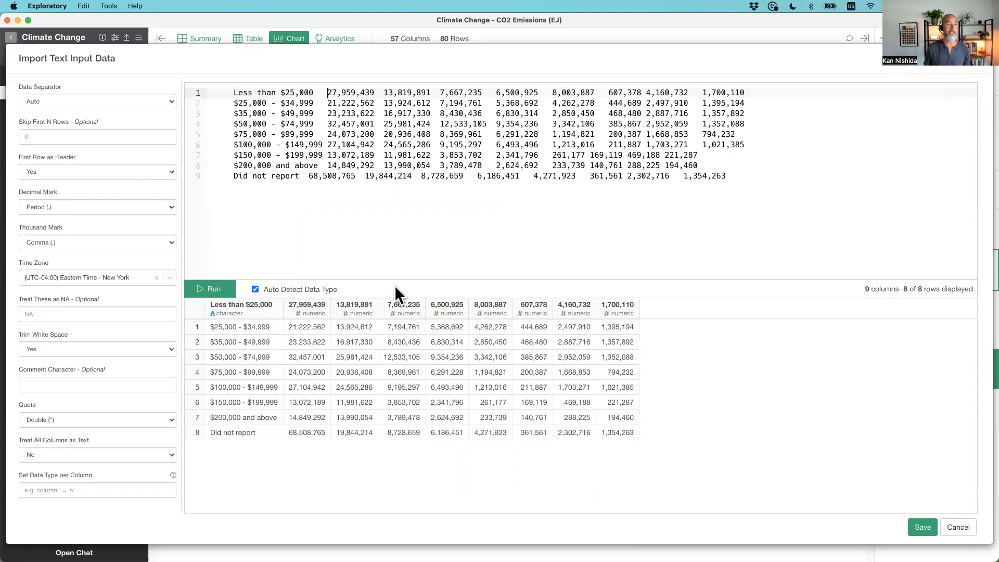
# Step: Set First Row as Header to No, rerun the preview, and look over the Data Separator choices
pyautogui.click(54, 137)
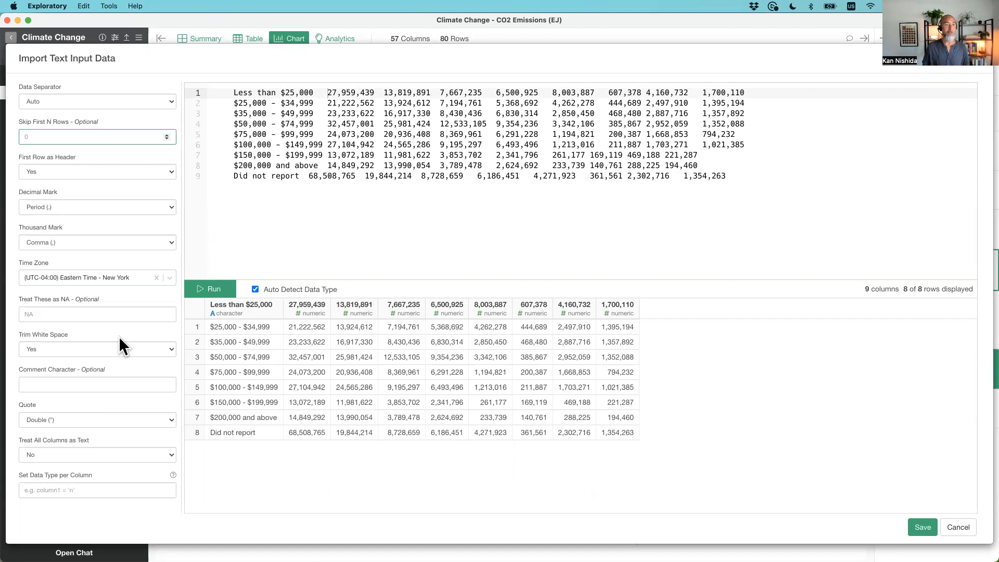
pyautogui.click(56, 169)
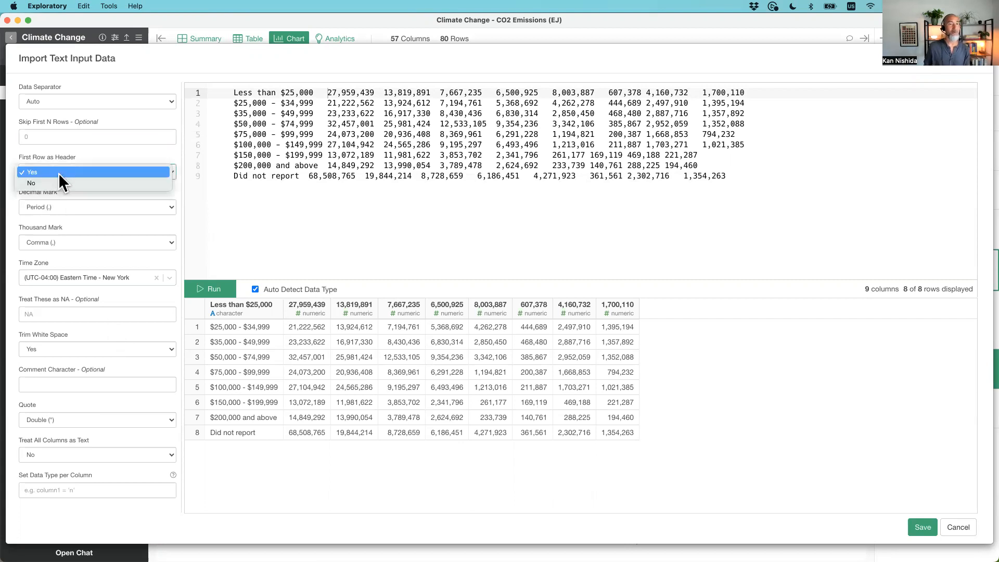
pyautogui.click(62, 181)
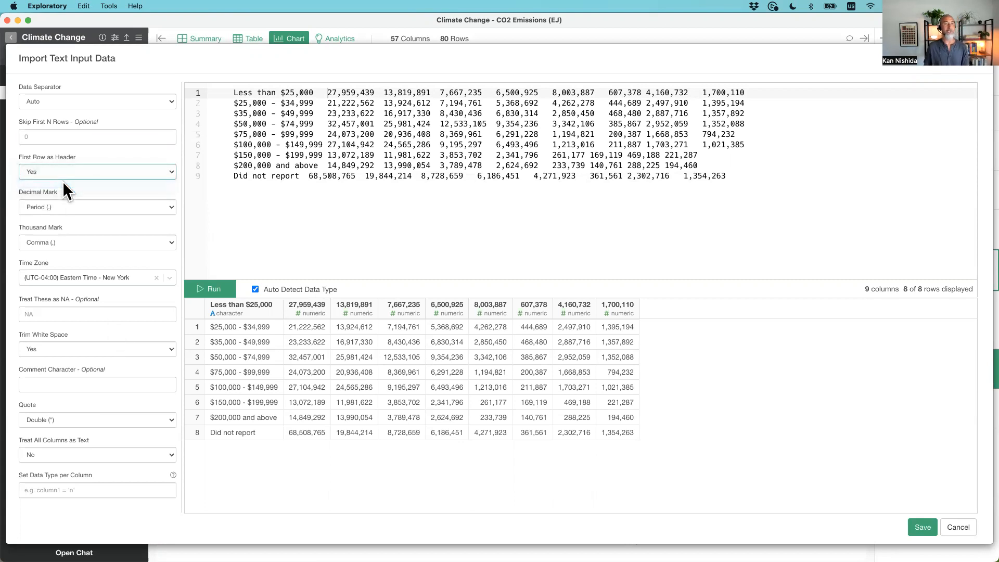
pyautogui.click(212, 290)
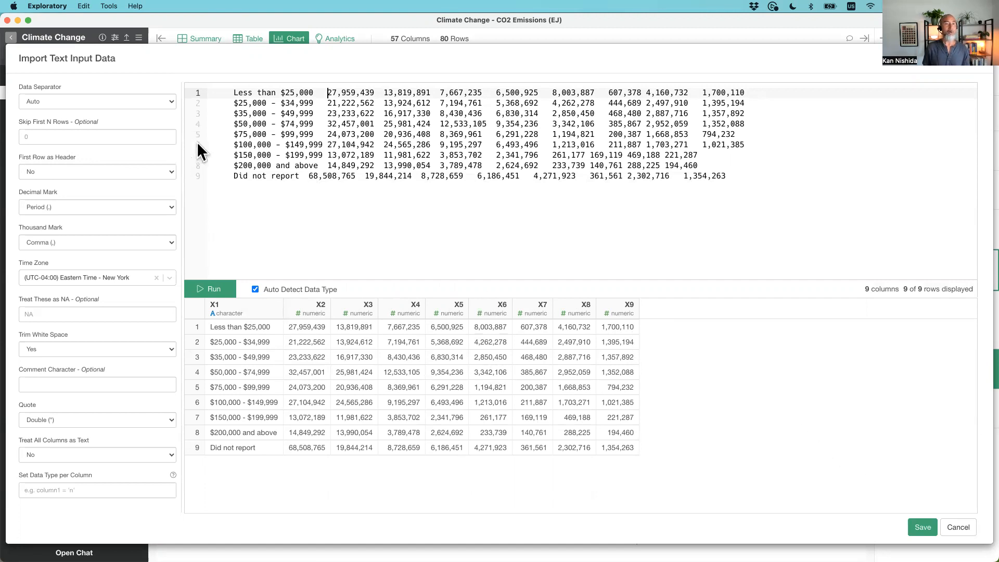
pyautogui.click(46, 101)
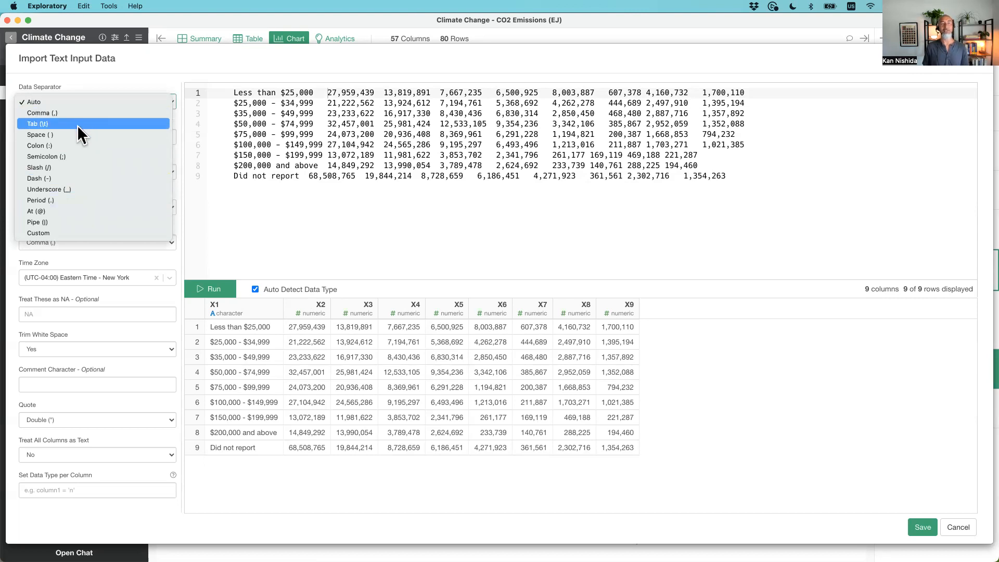
pyautogui.click(105, 77)
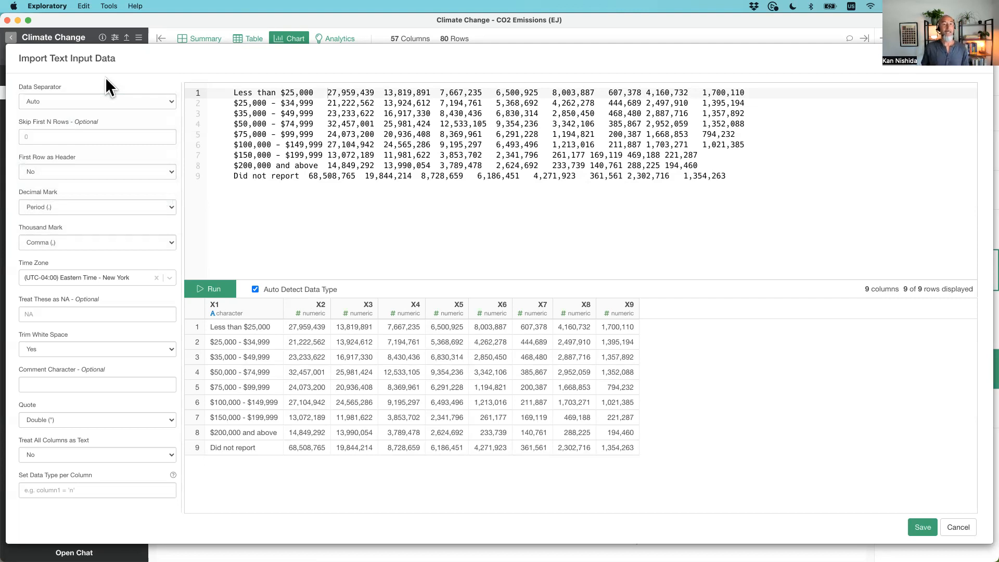
# Step: Switch to Excel and copy the Select characteristics and Total header cells
pyautogui.press('super+Tab')
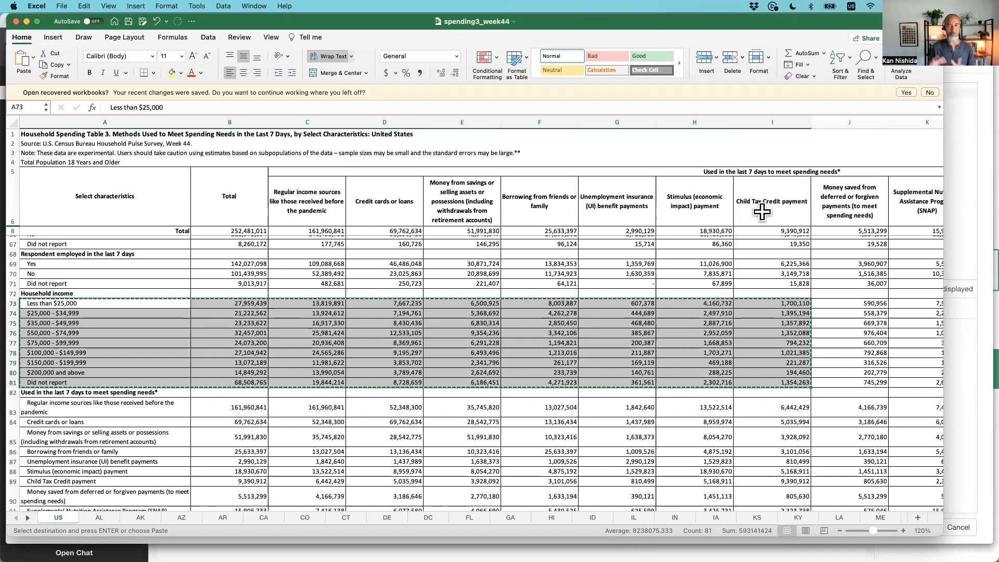
pyautogui.click(762, 210)
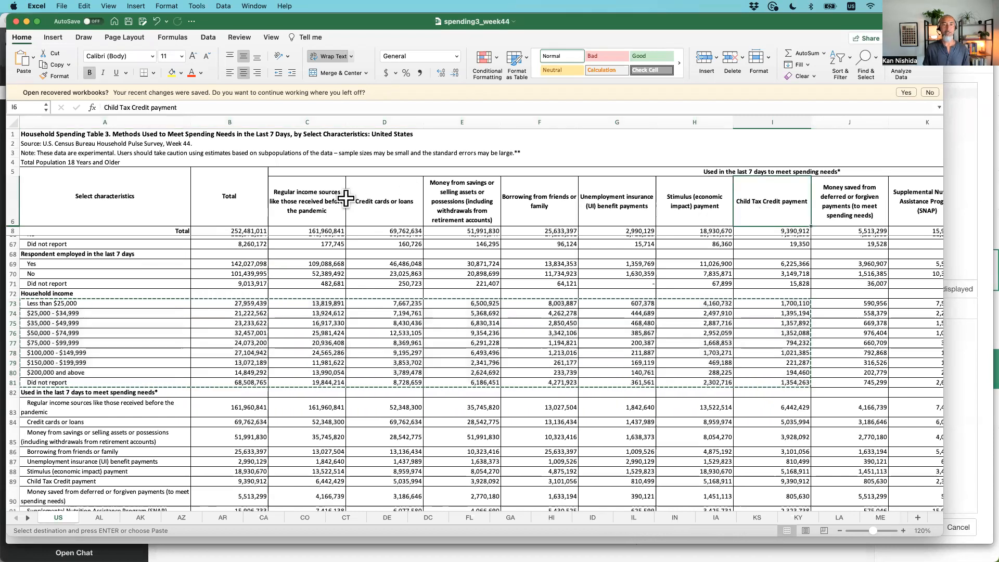
pyautogui.keyDown('shift'); pyautogui.click(144, 205); pyautogui.keyUp('shift')
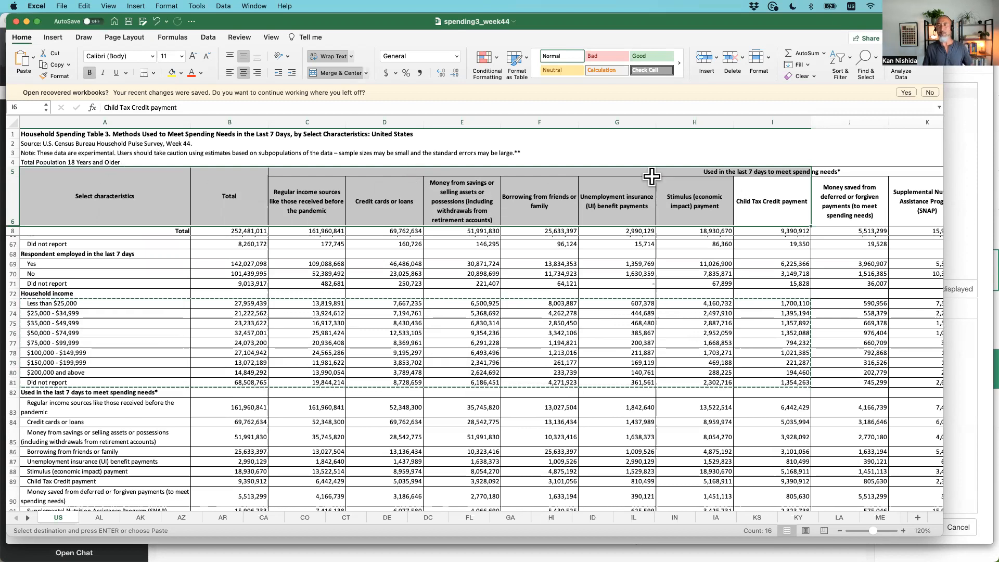
pyautogui.click(672, 172)
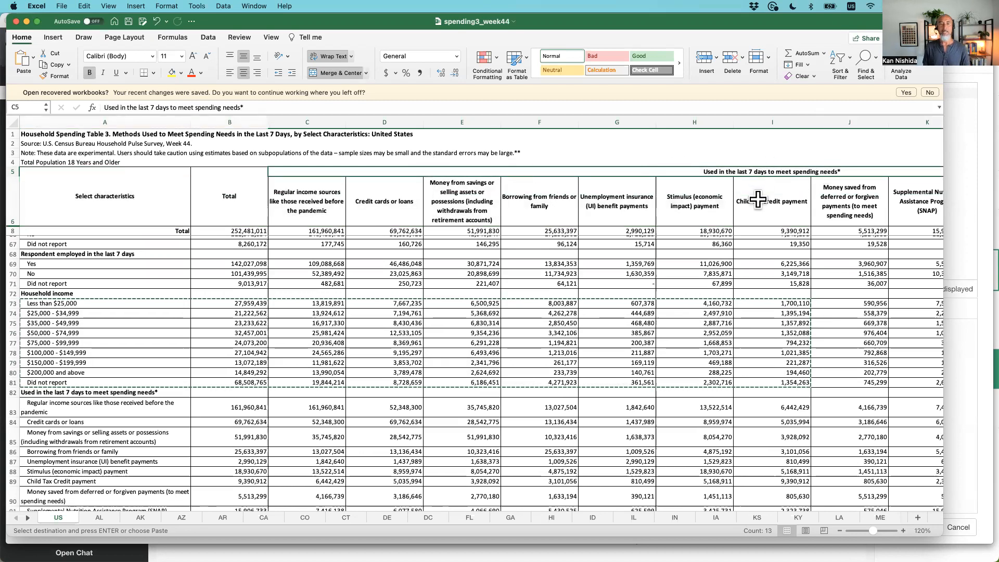
pyautogui.moveTo(121, 190); pyautogui.dragTo(210, 196)
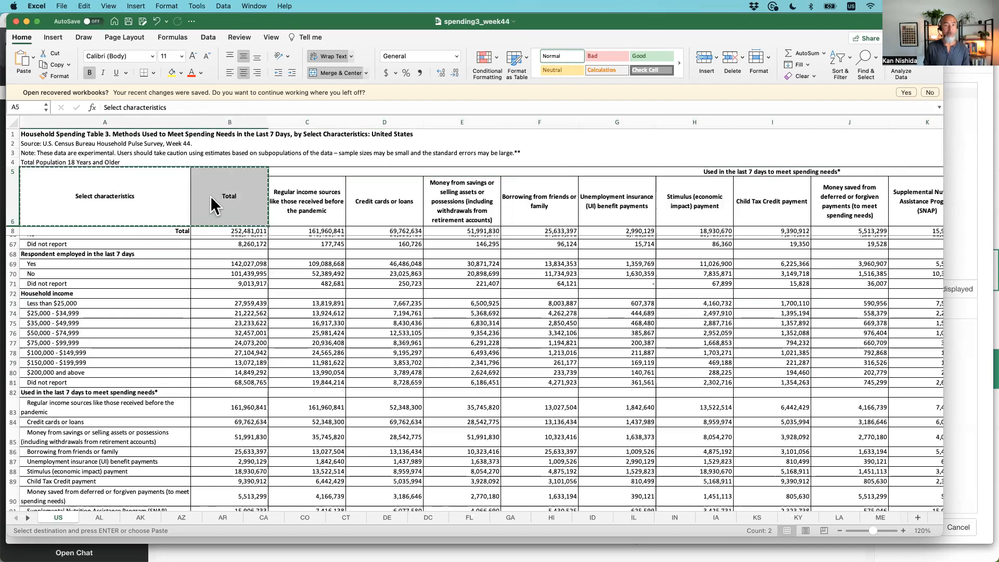
# Step: Switch to Exploratory and paste the copied Select characteristics and Total headers as a first line above the income rows, ending with a tab separator
pyautogui.press('super+Tab')
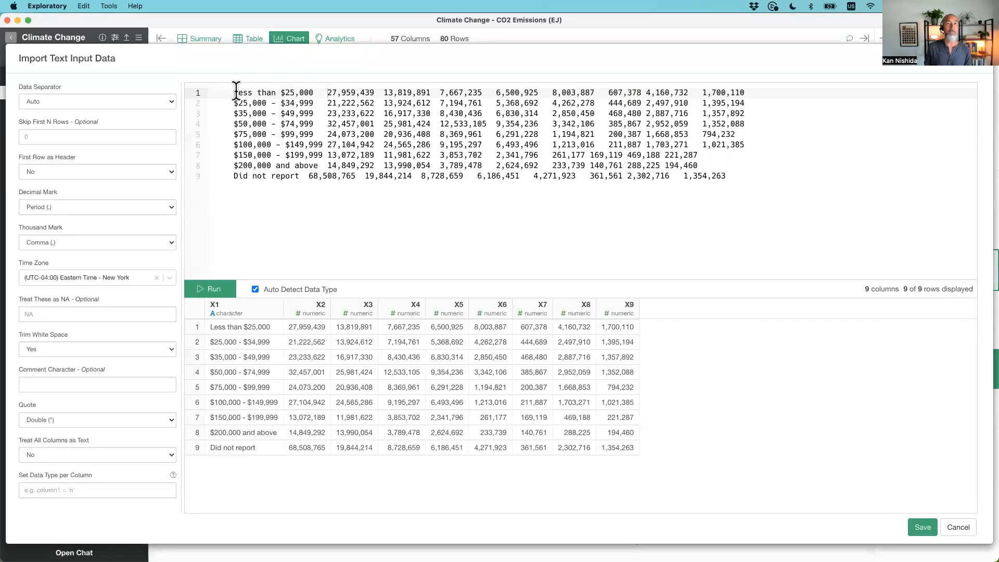
pyautogui.press('Return')
pyautogui.press('Up')
pyautogui.press('super+v')
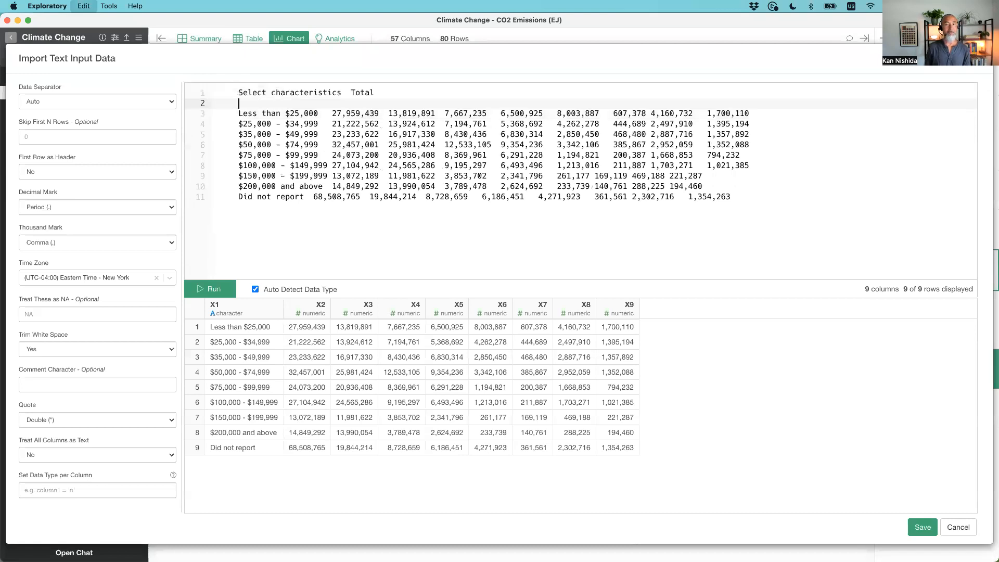
pyautogui.press('BackSpace')
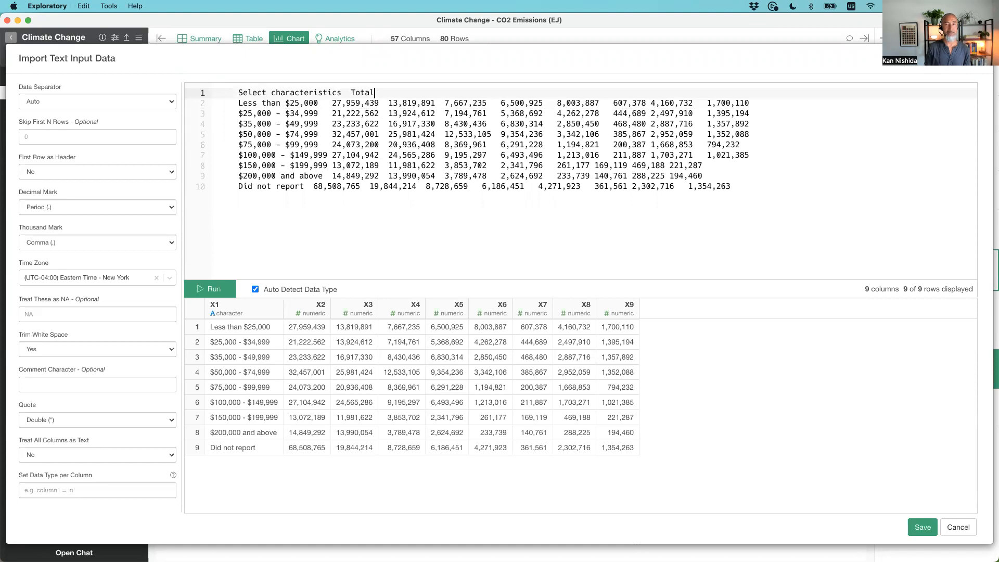
pyautogui.press('Tab')
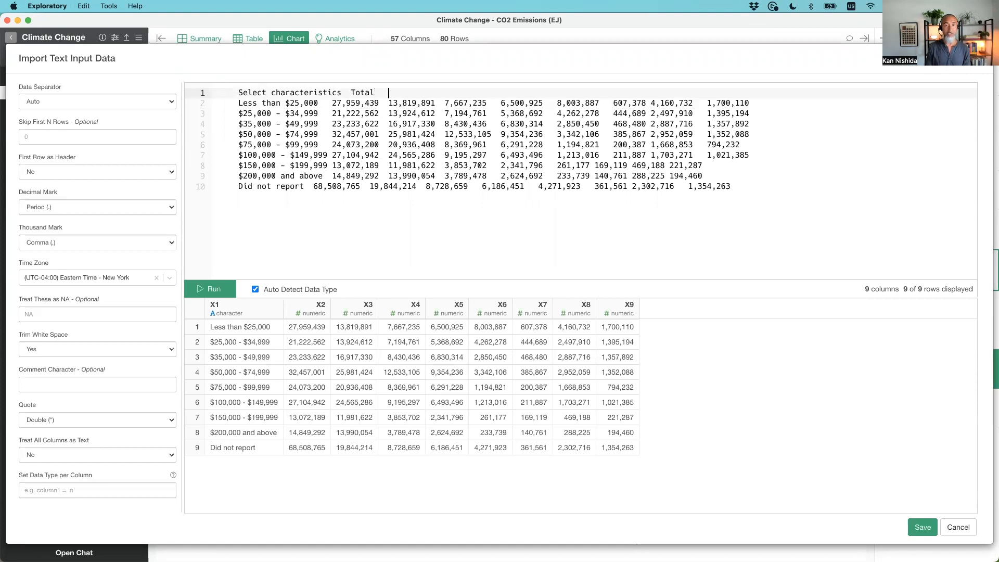
# Step: Switch to Excel and copy the header cells from Regular income sources through Child Tax Credit payment
pyautogui.press('super+Tab')
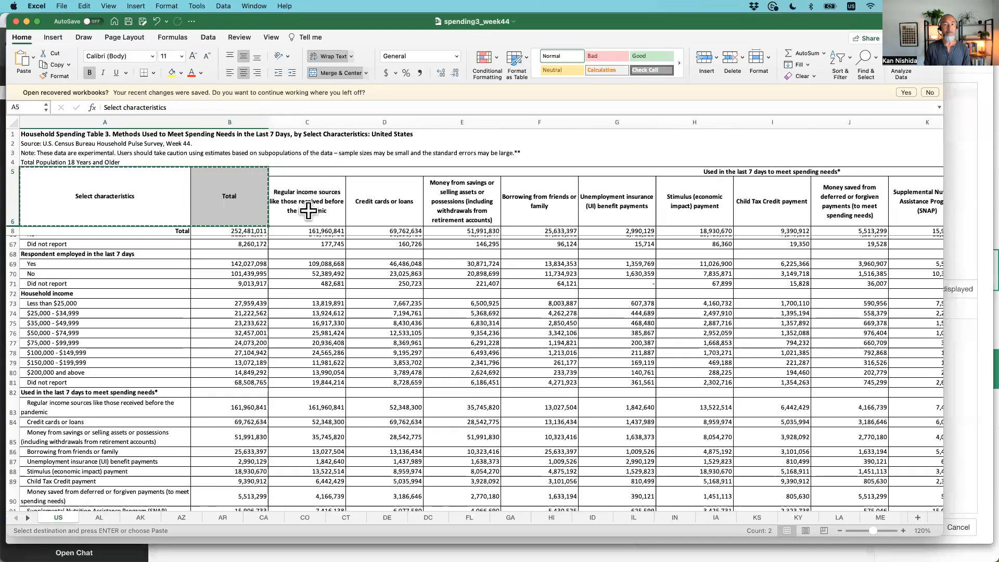
pyautogui.click(312, 208)
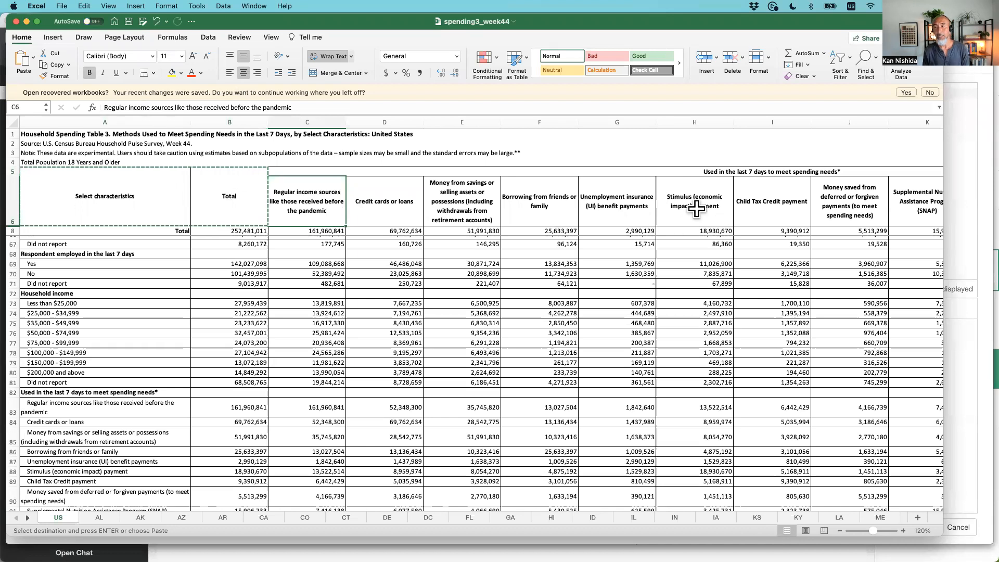
pyautogui.keyDown('shift'); pyautogui.click(757, 209); pyautogui.keyUp('shift')
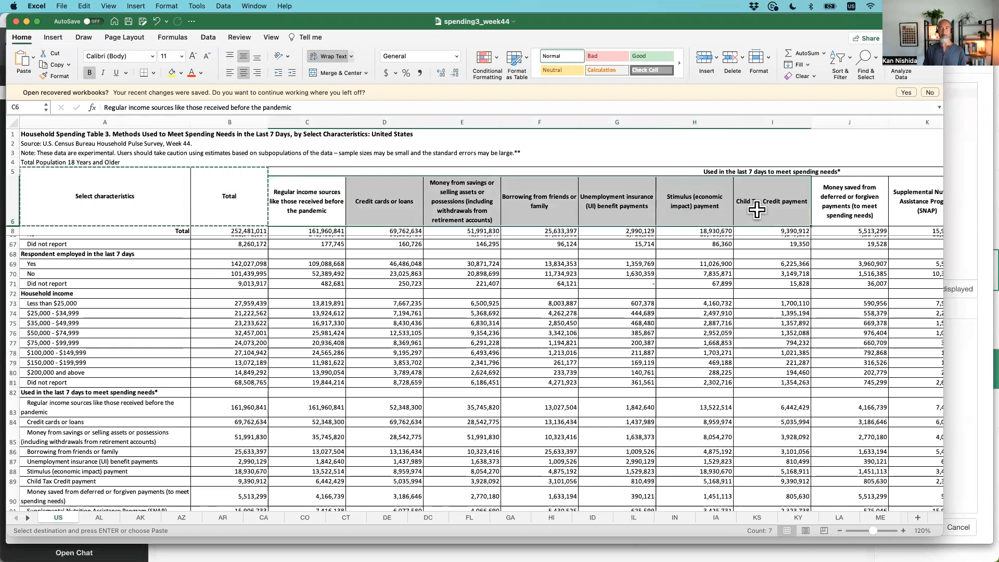
pyautogui.press('super+c')
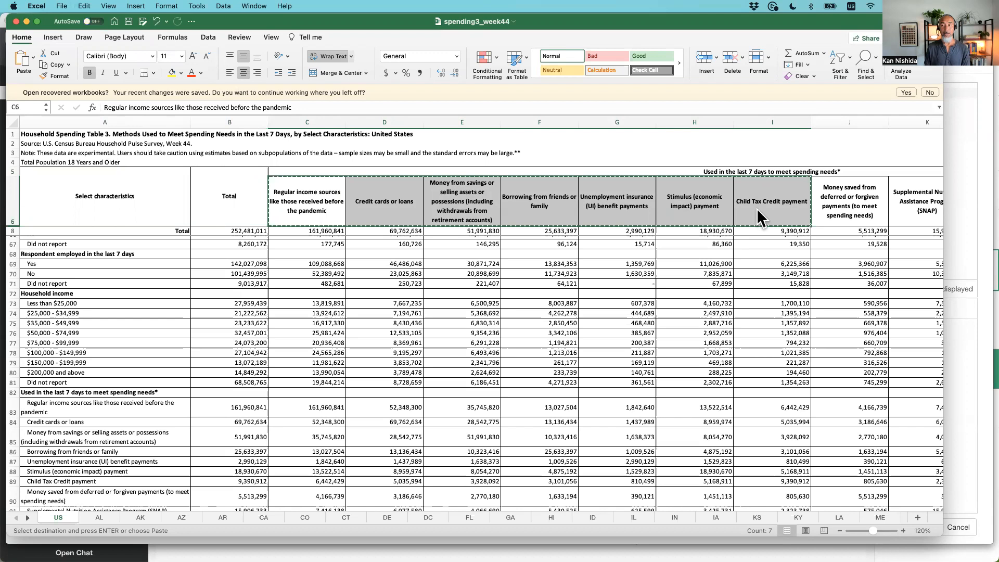
# Step: Return to Exploratory and paste the copied spending-method headers at the end of the header line
pyautogui.press('super+Tab')
pyautogui.press('super+v')
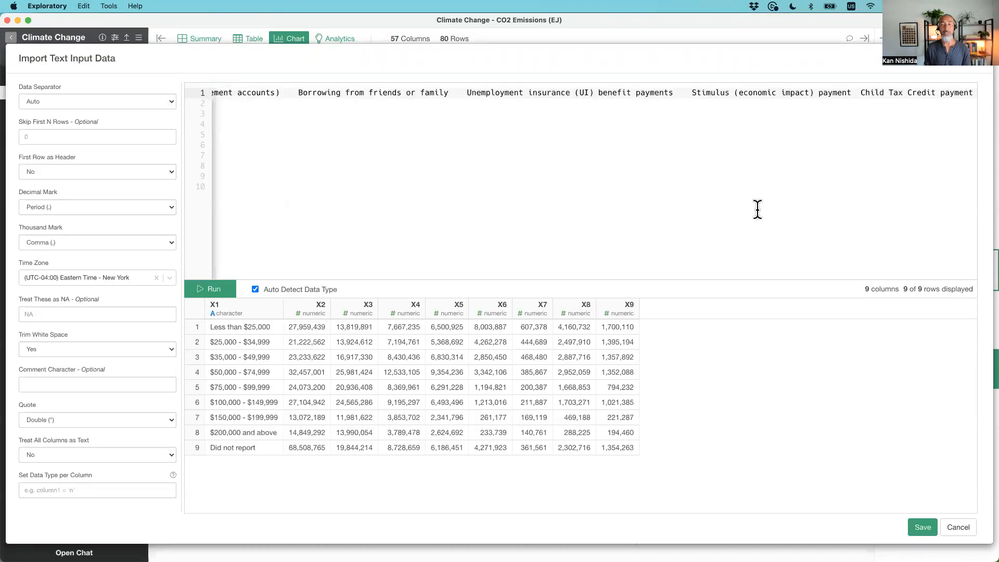
pyautogui.hscroll(-10, 535, 193)
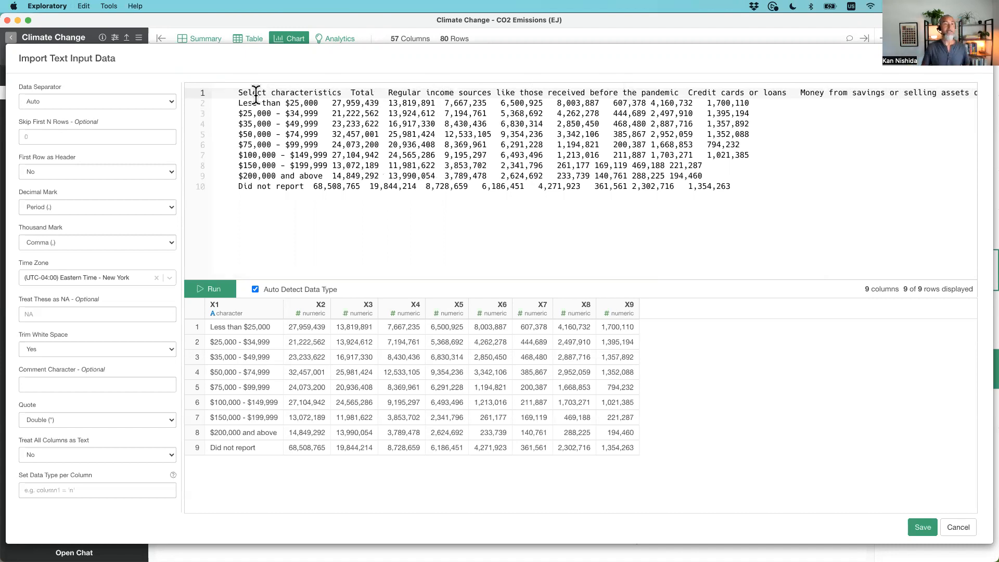
# Step: Set First Row as Header to Yes, rerun the import preview, and check the column names across the preview
pyautogui.click(54, 169)
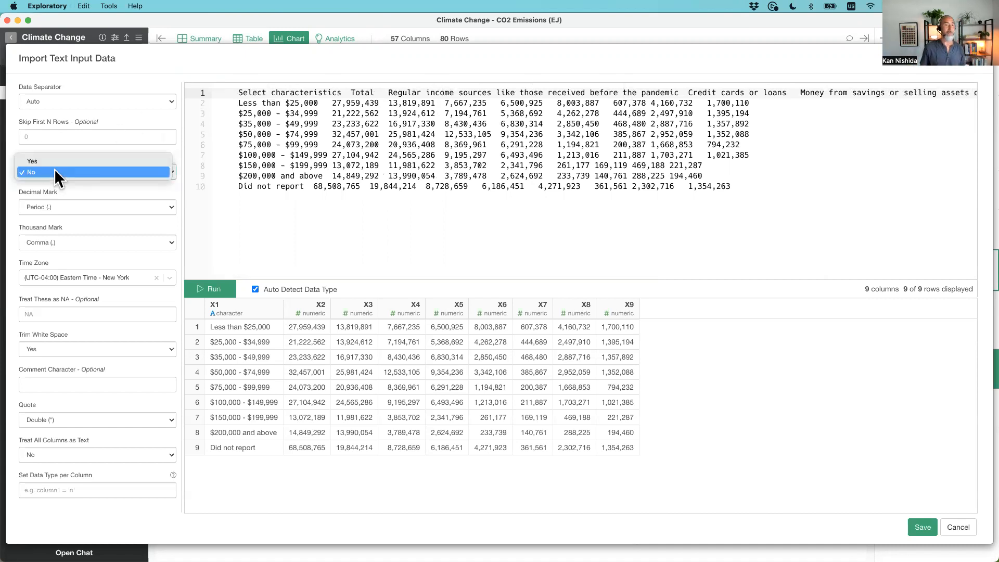
pyautogui.click(53, 158)
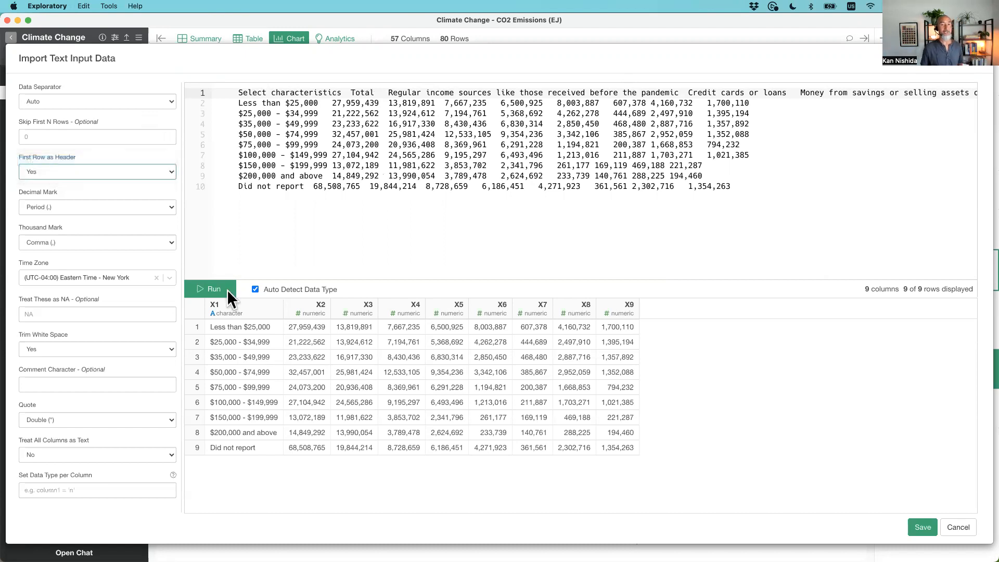
pyautogui.click(210, 289)
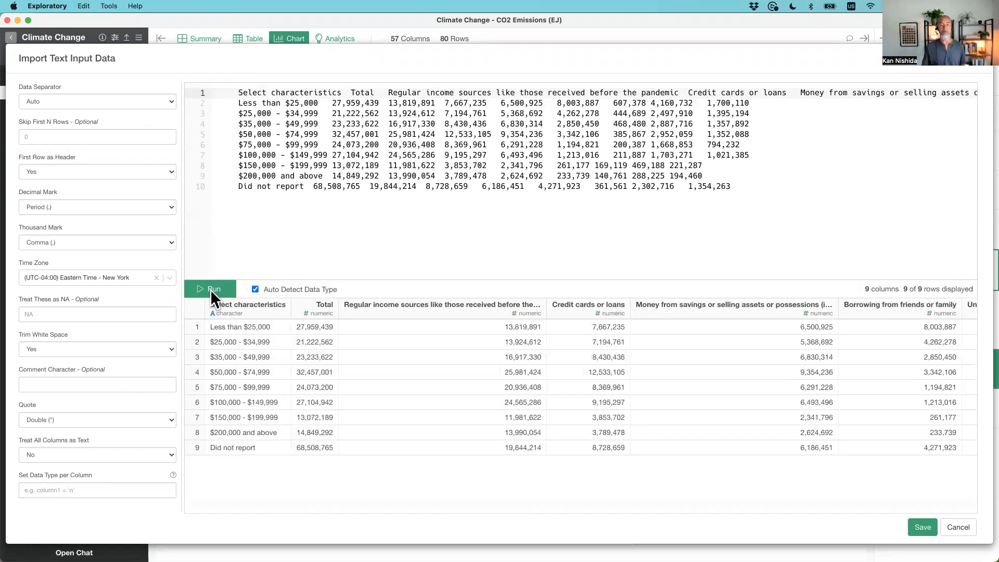
pyautogui.hscroll(8, 611, 399)
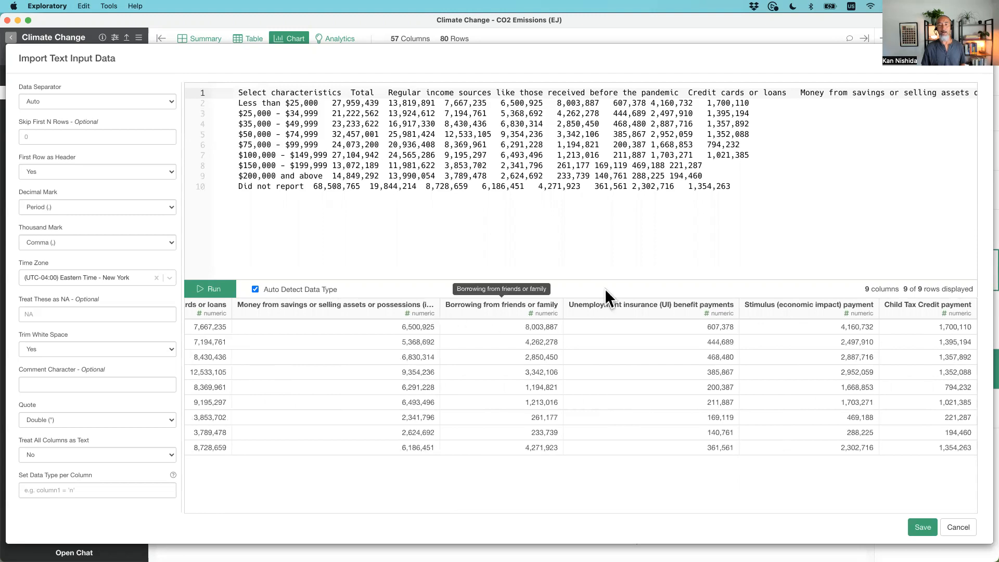
pyautogui.hscroll(-8, 360, 386)
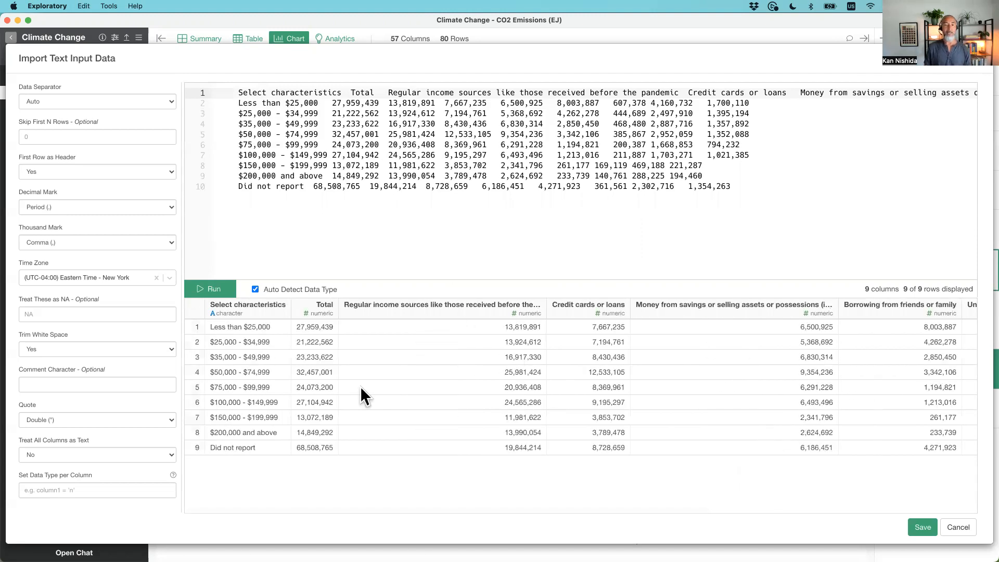
# Step: Save the import as a data frame named Text_Input and show its rows in Table view
pyautogui.click(911, 527)
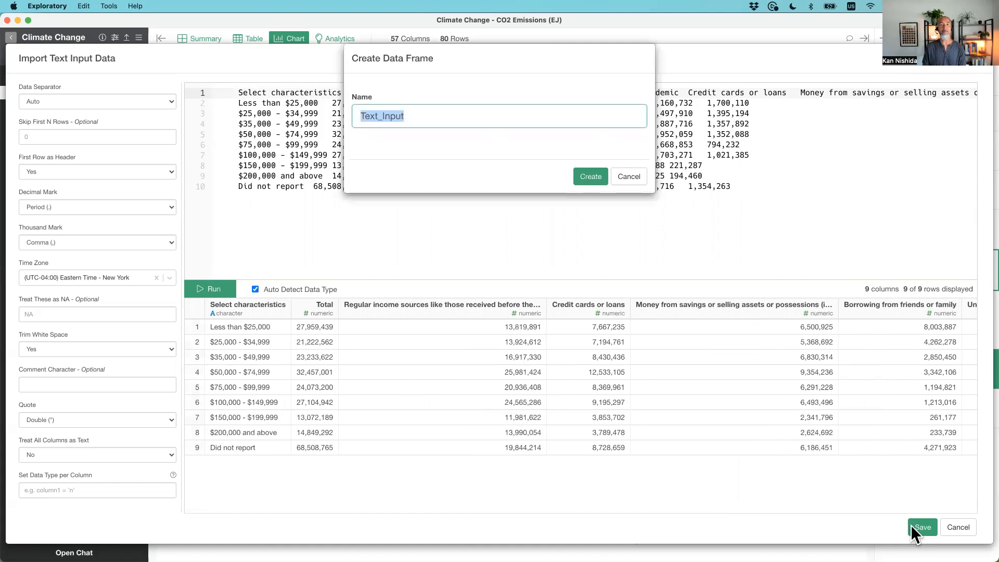
pyautogui.click(578, 177)
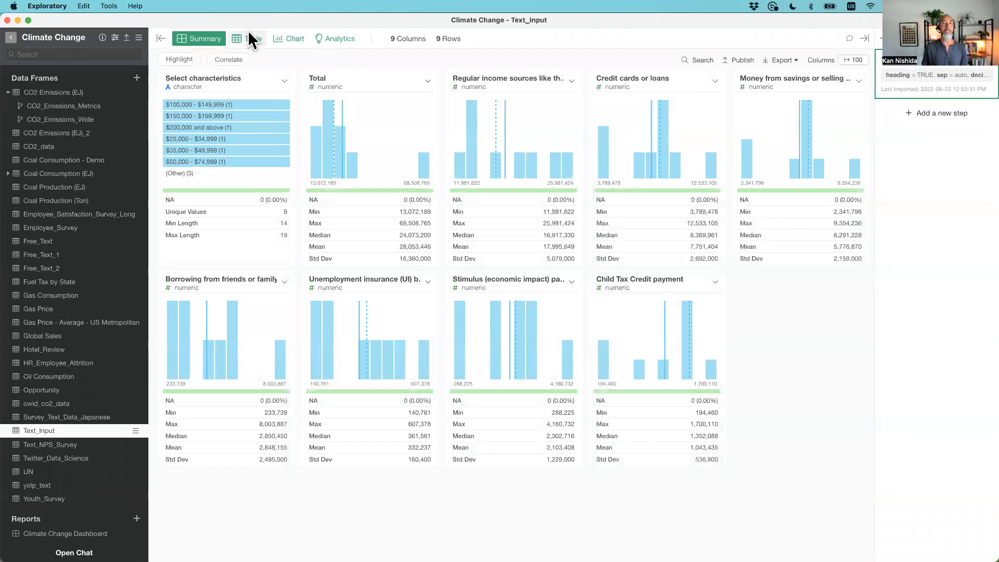
pyautogui.click(245, 38)
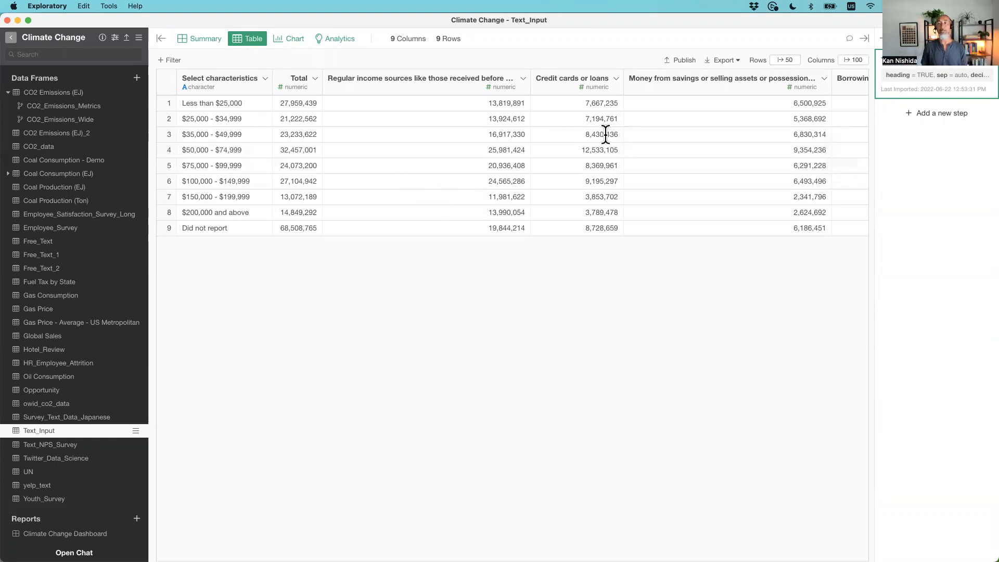
# Step: Switch to Safari and show the UN Digital Library record on suspending the Russian Federation's Human Rights Council membership
pyautogui.press('super+Tab')
pyautogui.click(244, 283)
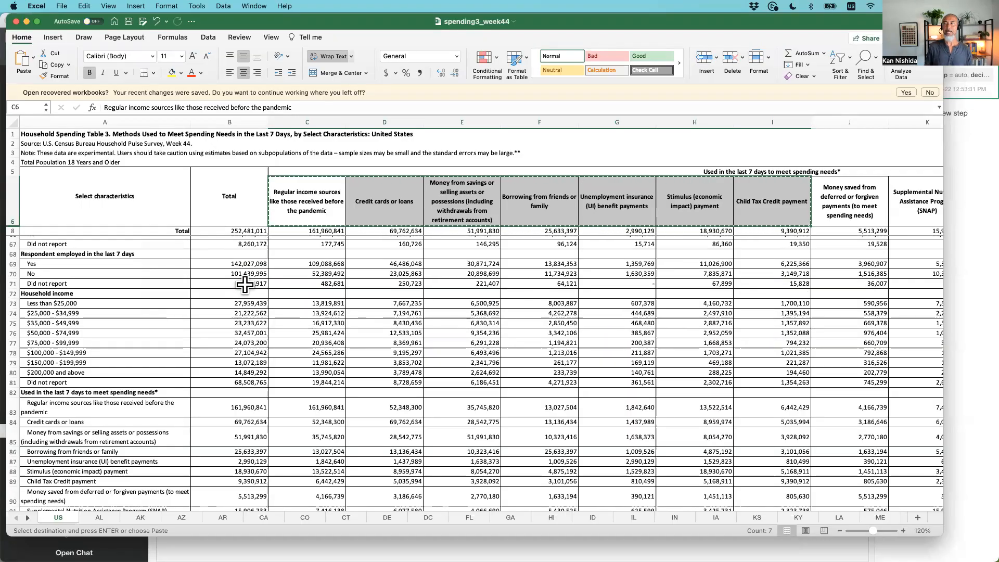
pyautogui.press('super+Tab')
pyautogui.click(376, 283)
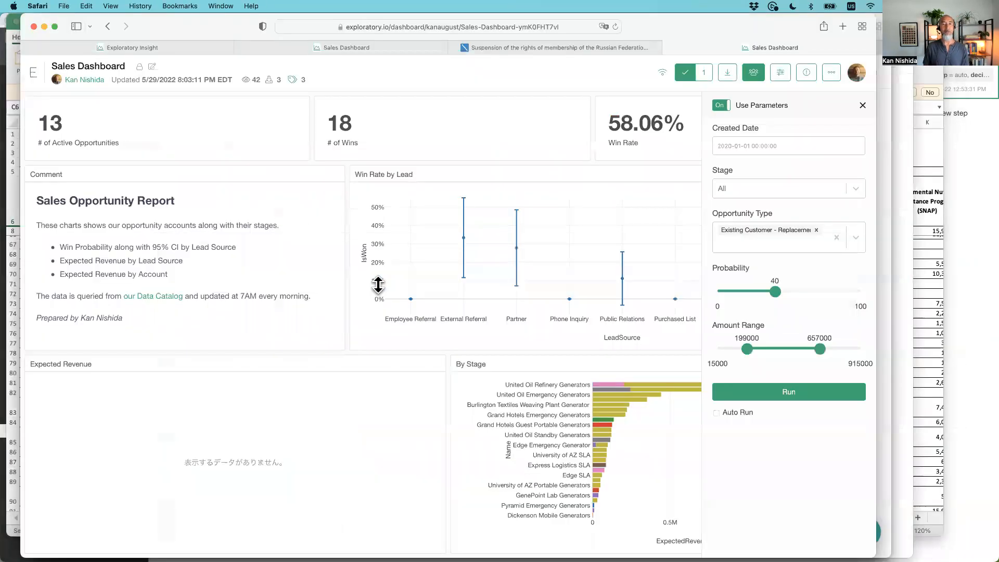
pyautogui.click(494, 46)
pyautogui.scroll(10, 382, 156)
pyautogui.scroll(15, 381, 156)
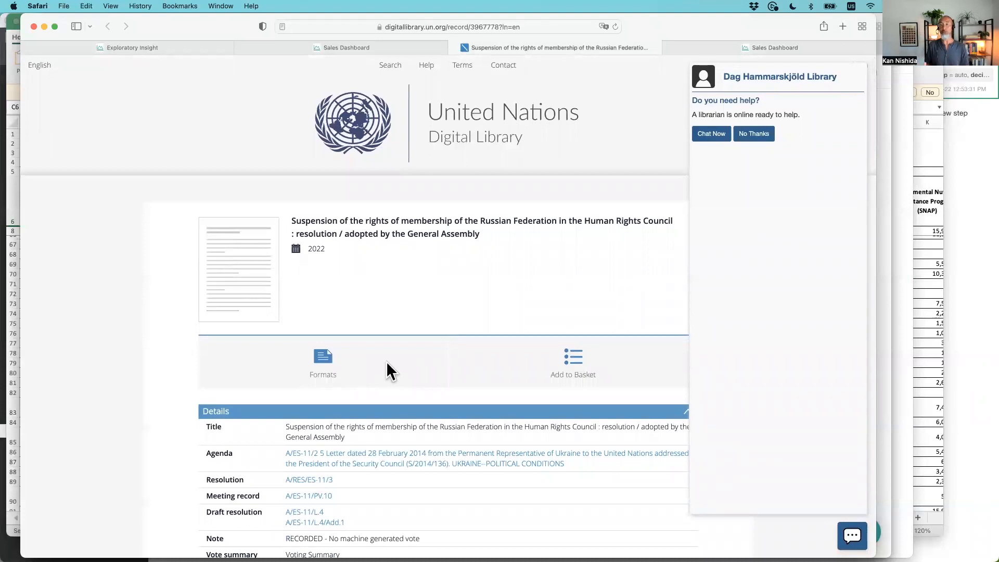
# Step: Examine the record's Vote section, looking at the country names and the vote letter in front of each
pyautogui.scroll(-10, 386, 361)
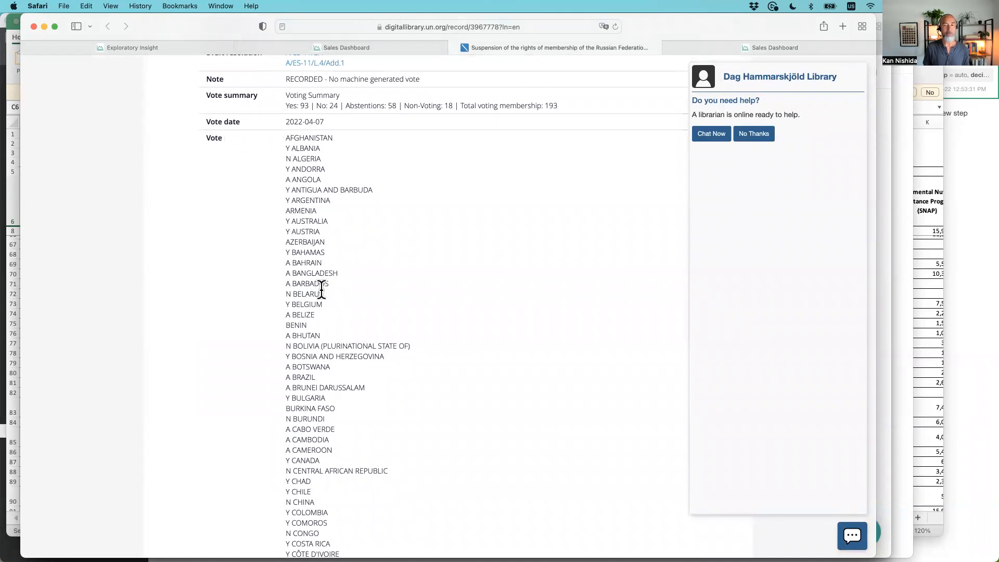
pyautogui.scroll(-5, 362, 451)
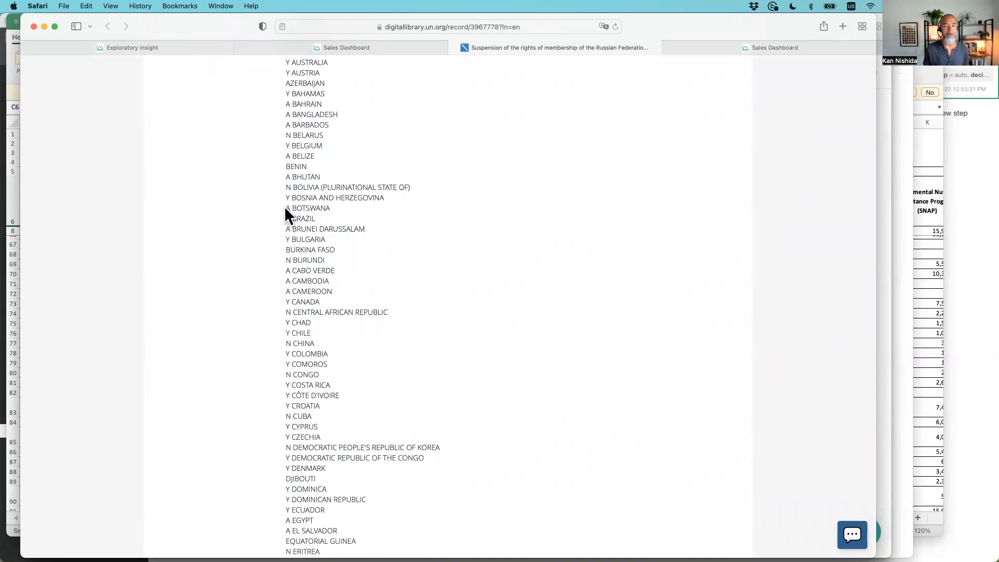
pyautogui.moveTo(287, 198); pyautogui.dragTo(290, 198)
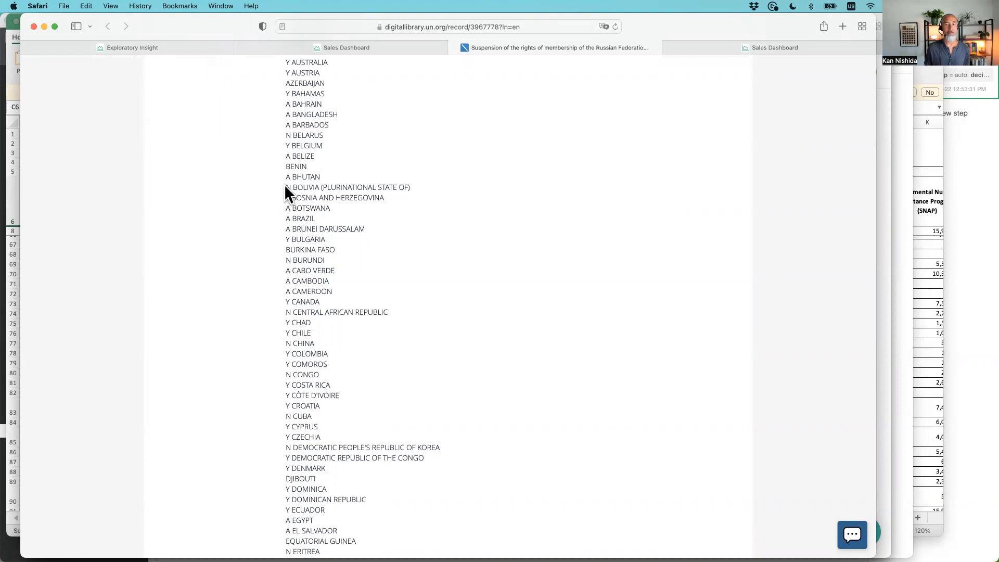
pyautogui.moveTo(286, 187); pyautogui.dragTo(290, 187)
pyautogui.click(314, 187)
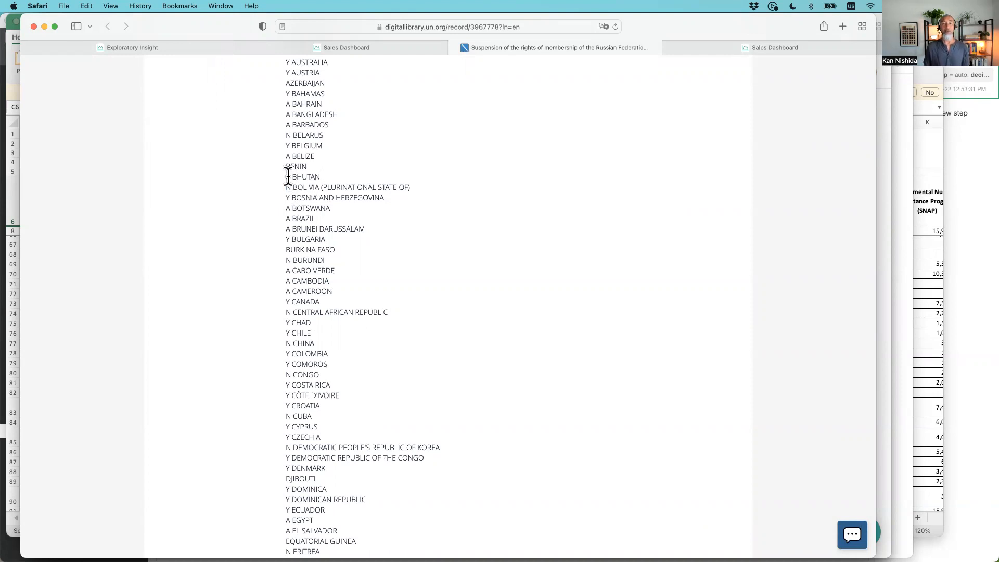
pyautogui.scroll(5, 288, 176)
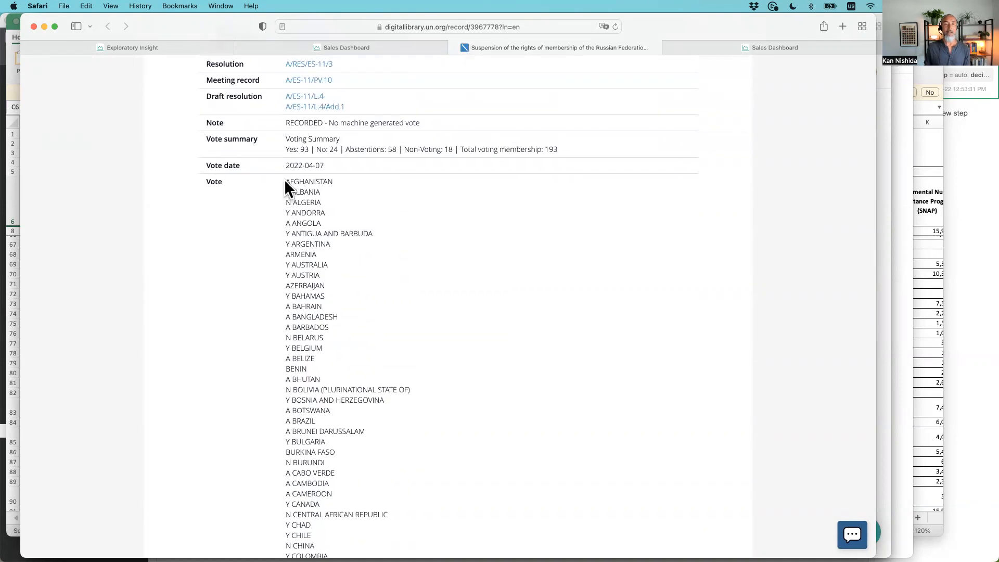
# Step: Select the country vote list from AFGHANISTAN through NEW ZEALAND
pyautogui.moveTo(287, 182); pyautogui.dragTo(375, 482)
pyautogui.scroll(-20, 375, 482)
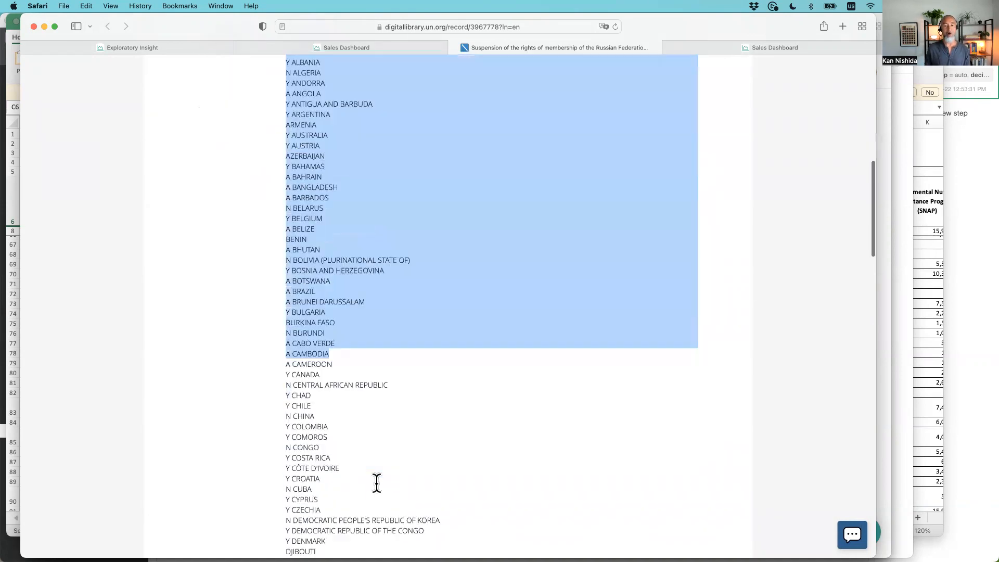
pyautogui.keyDown('shift'); pyautogui.click(354, 478); pyautogui.keyUp('shift')
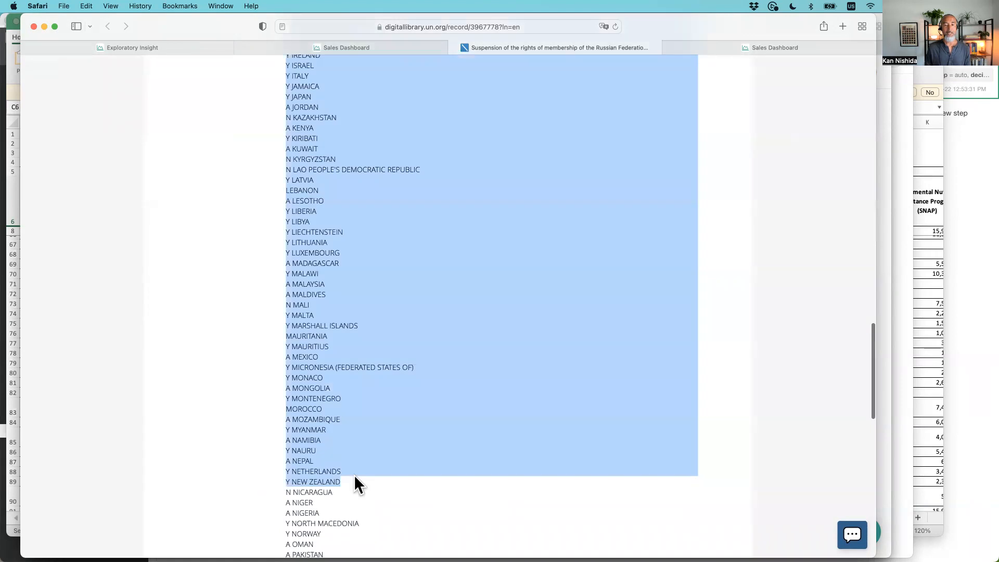
pyautogui.press('super+Tab')
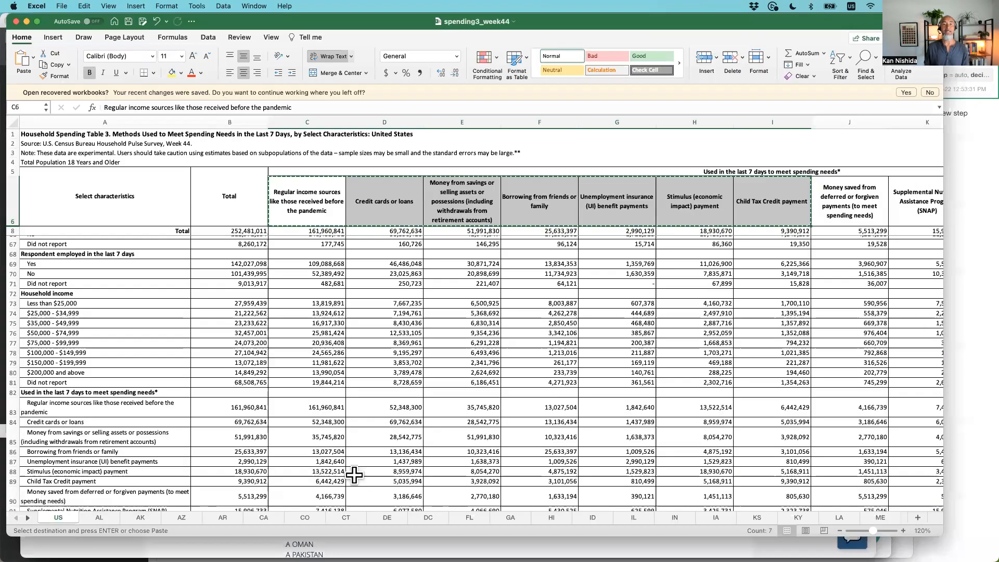
pyautogui.press('super+Tab')
pyautogui.press('super+Tab')
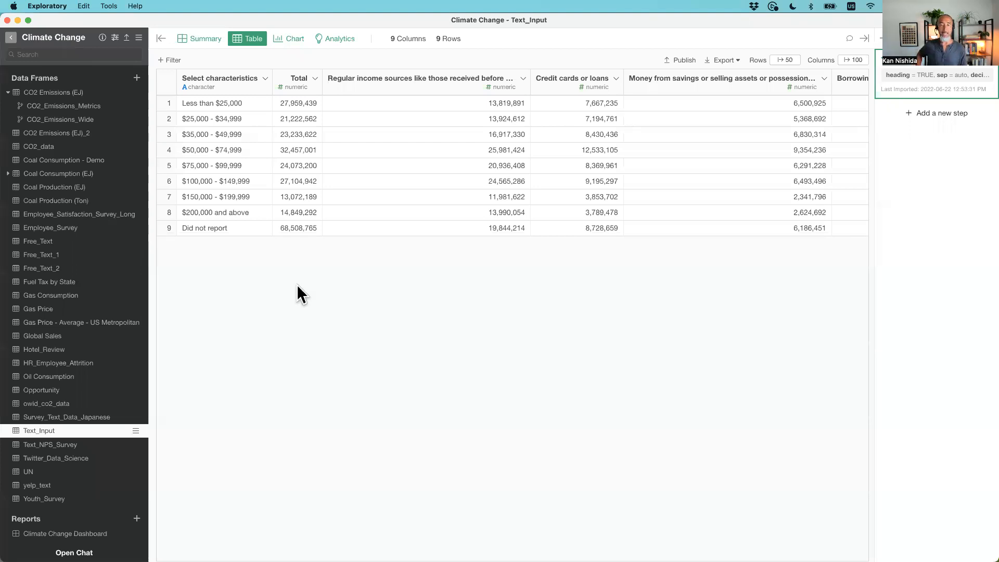
pyautogui.press('super+Tab')
pyautogui.press('super+Tab')
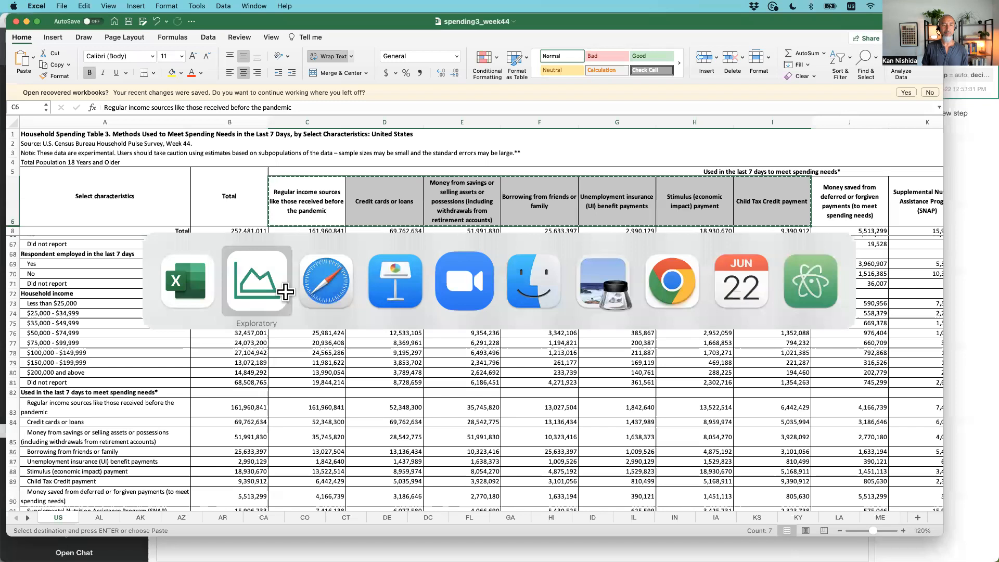
# Step: Return to the UN record in Safari, clear the text selection, and review the start of the vote list
pyautogui.click(333, 287)
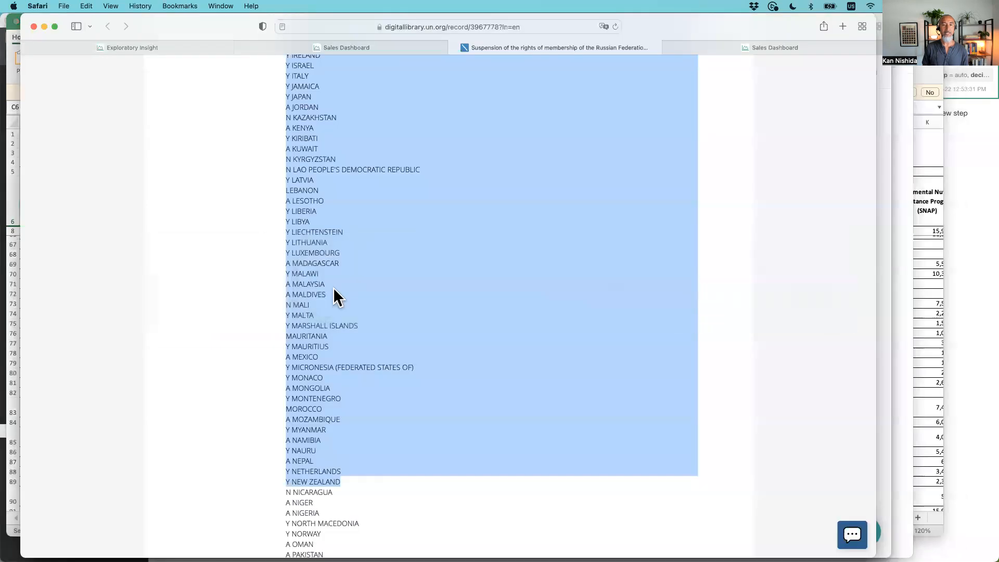
pyautogui.click(371, 264)
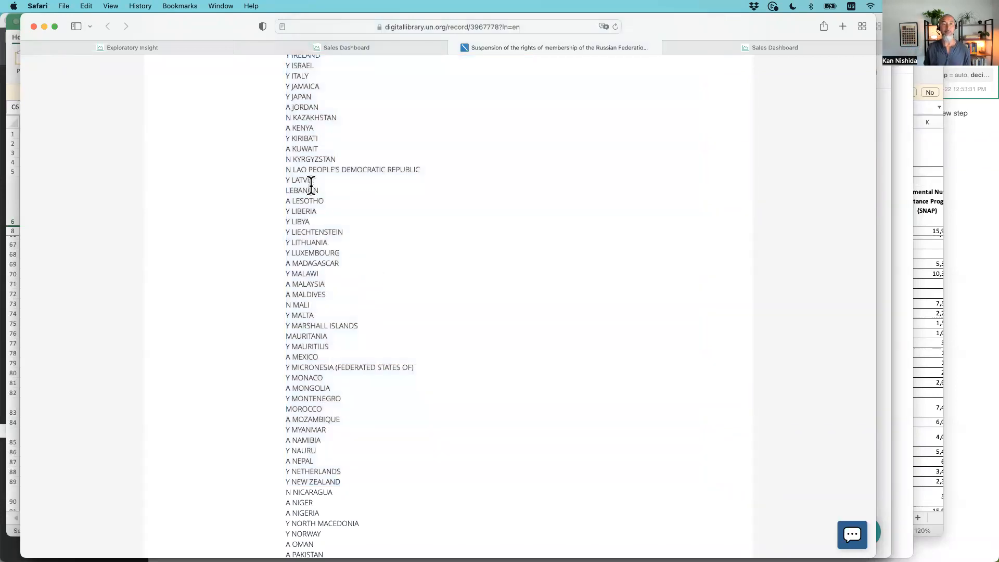
pyautogui.scroll(10, 310, 185)
pyautogui.scroll(8, 311, 185)
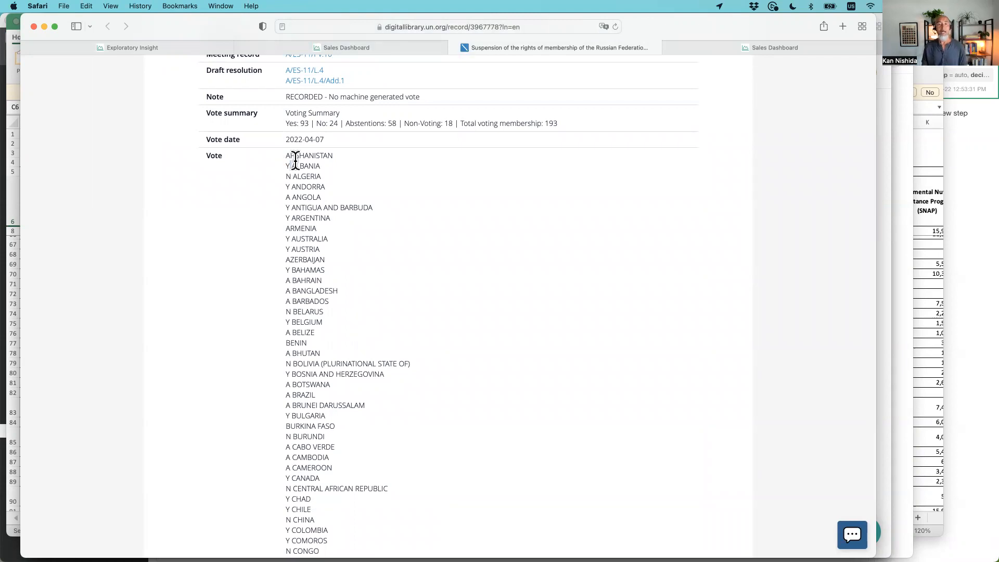
pyautogui.press('super+Tab')
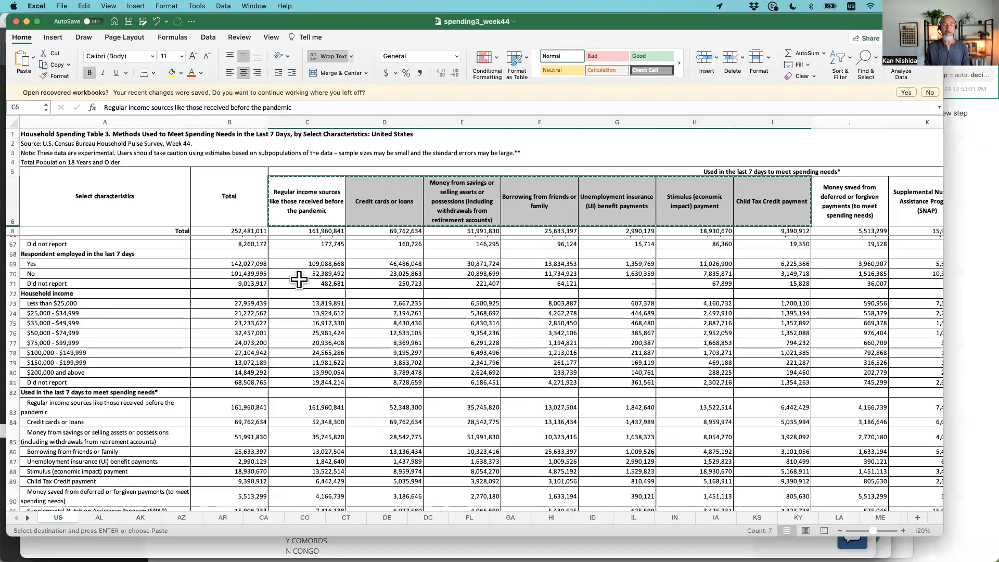
# Step: Switch to Keynote and start the slideshow from the "That's it for today!" slide
pyautogui.press('super+Tab')
pyautogui.click(338, 299)
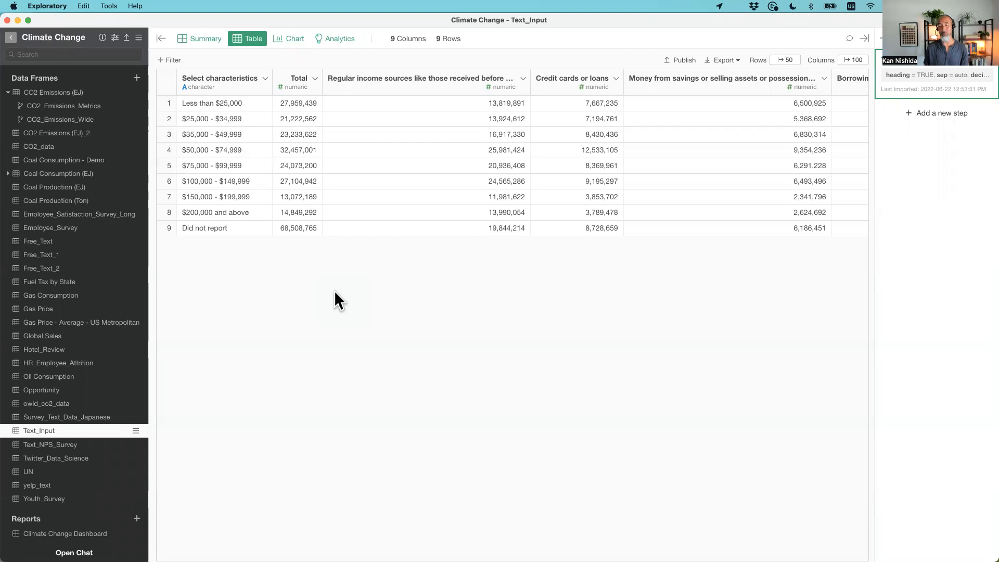
pyautogui.press('super+Tab')
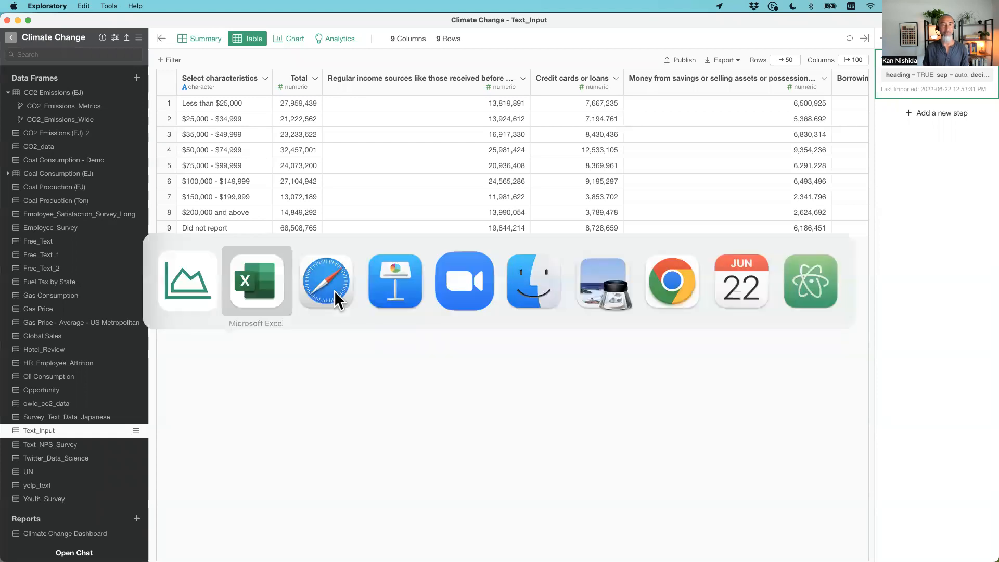
pyautogui.click(368, 299)
pyautogui.scroll(-5, 94, 419)
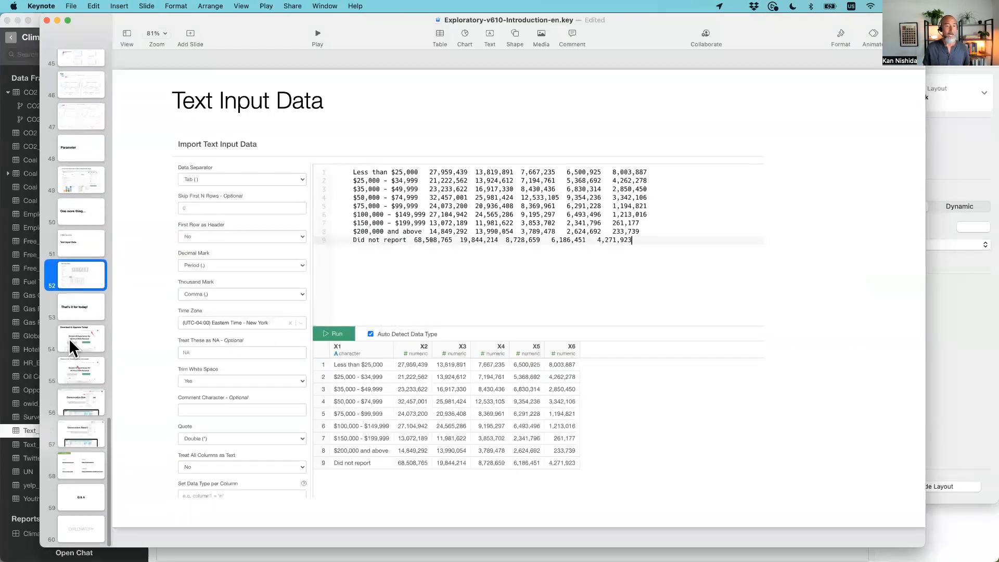
pyautogui.click(68, 311)
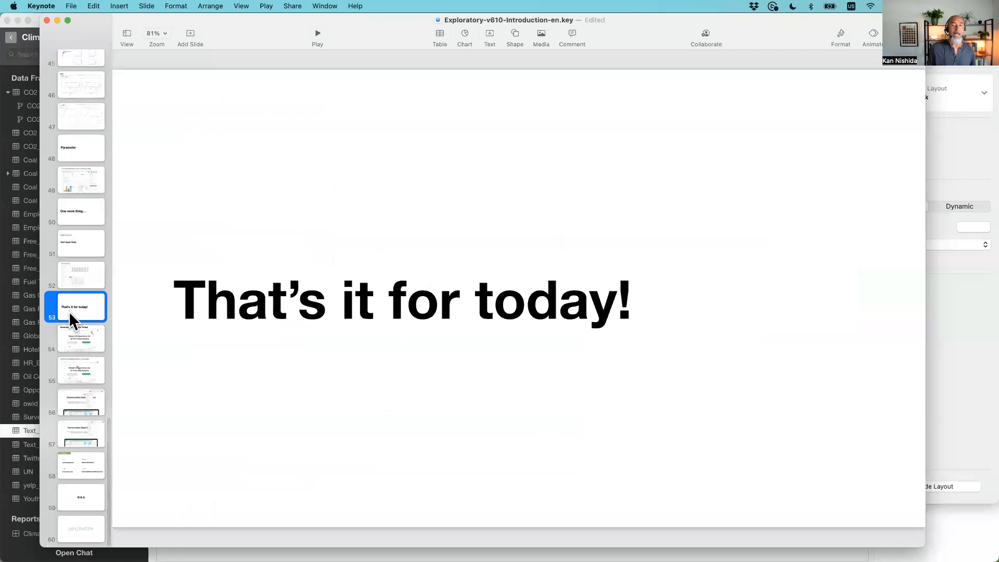
pyautogui.click(318, 33)
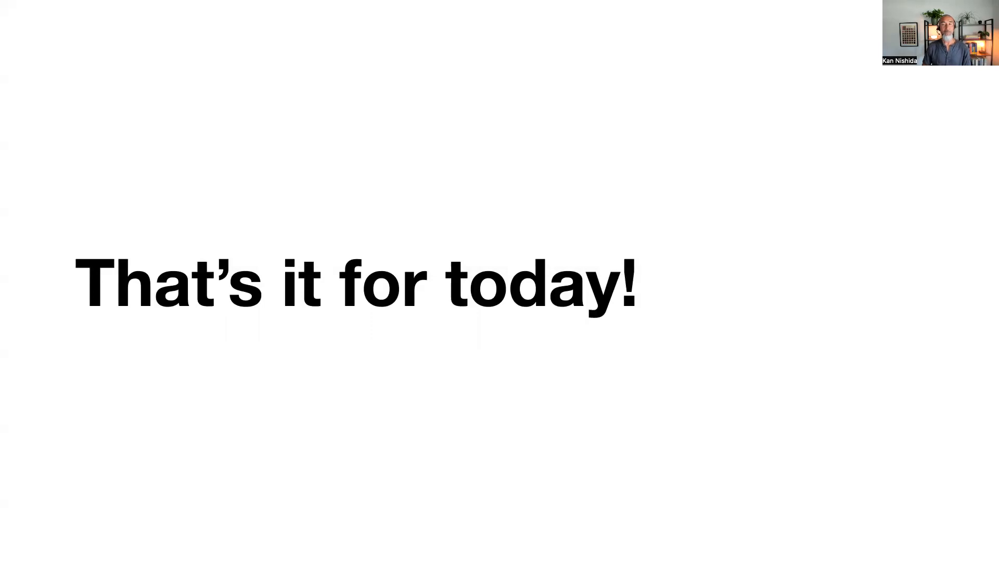
pyautogui.press('Escape')
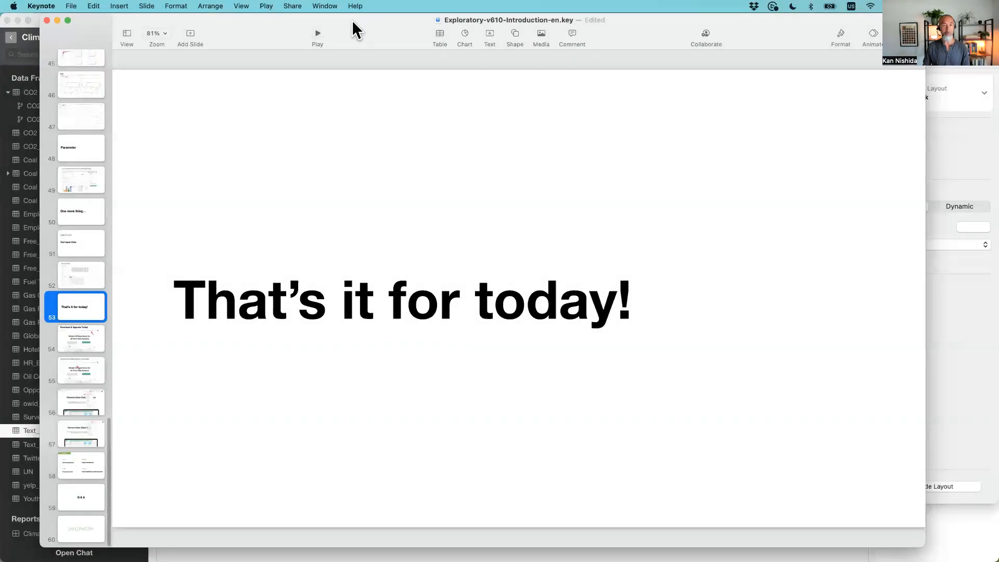
pyautogui.click(317, 40)
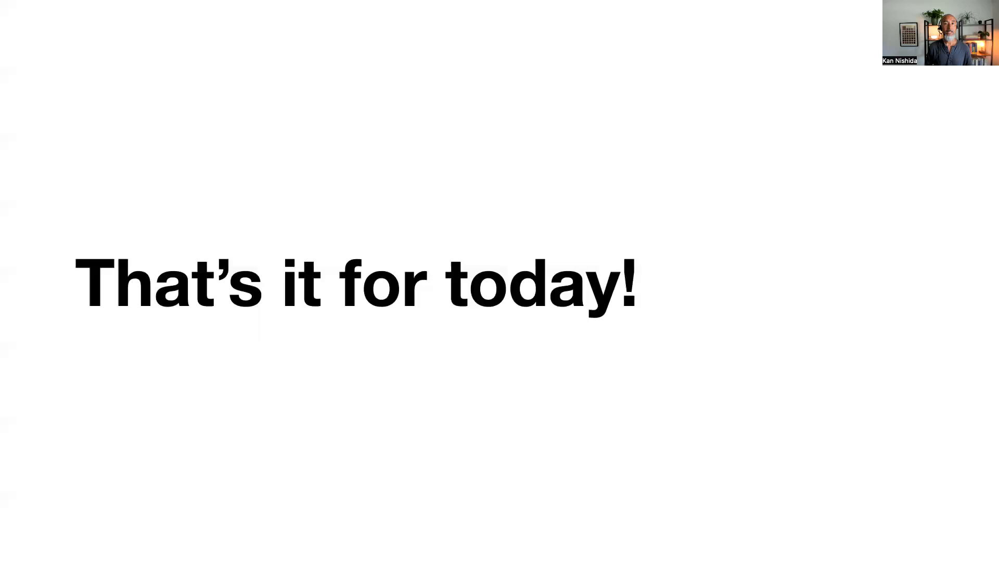
# Step: Advance through the "Download & Upgrade Today!" slide to the Release Note slide and end the slideshow
pyautogui.press('Right')
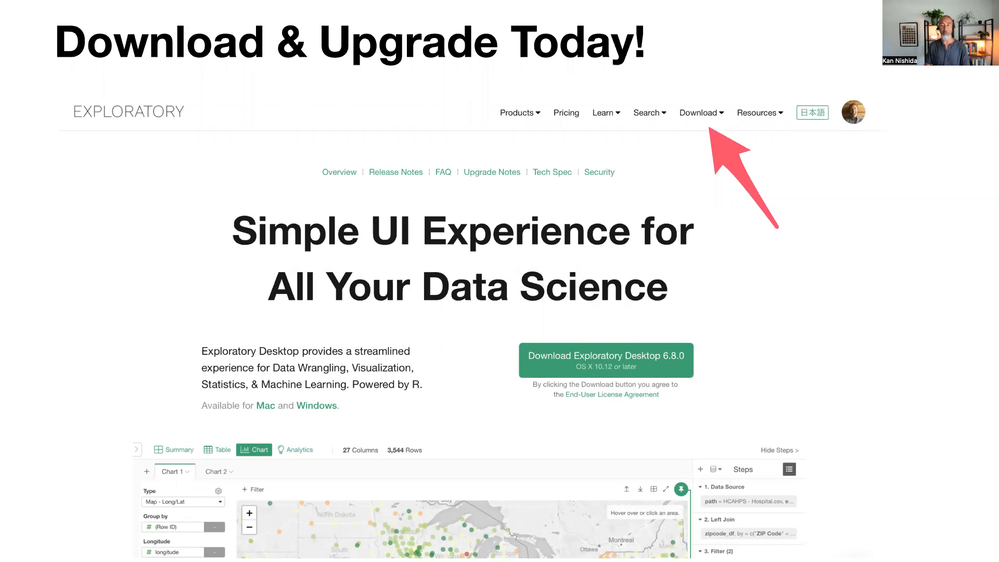
pyautogui.press('Right')
pyautogui.press('Escape')
# Step: Switch to Safari and open the exploratory.io home page in a new window
pyautogui.press('super+Tab')
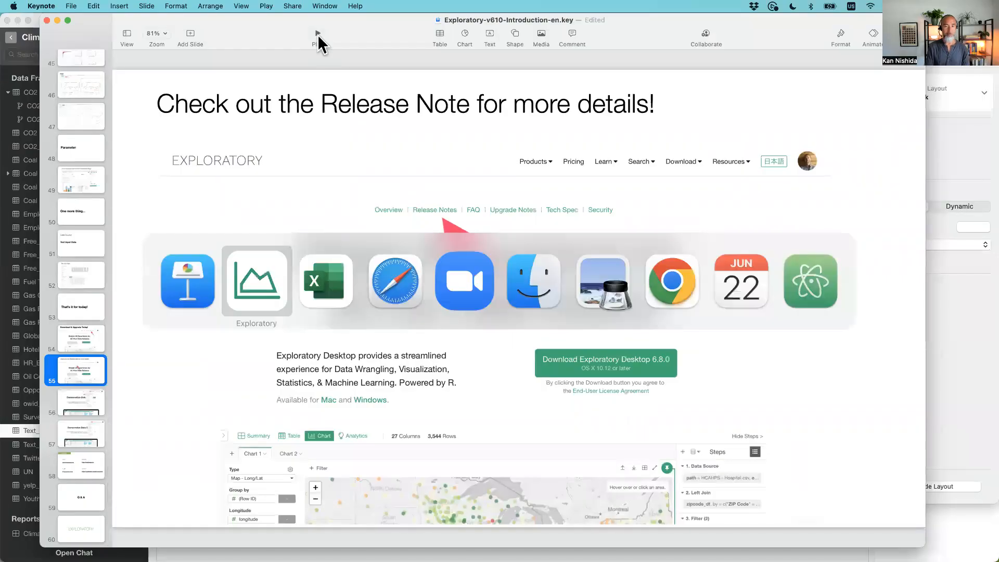
pyautogui.press('super+Tab')
pyautogui.press('super+Tab')
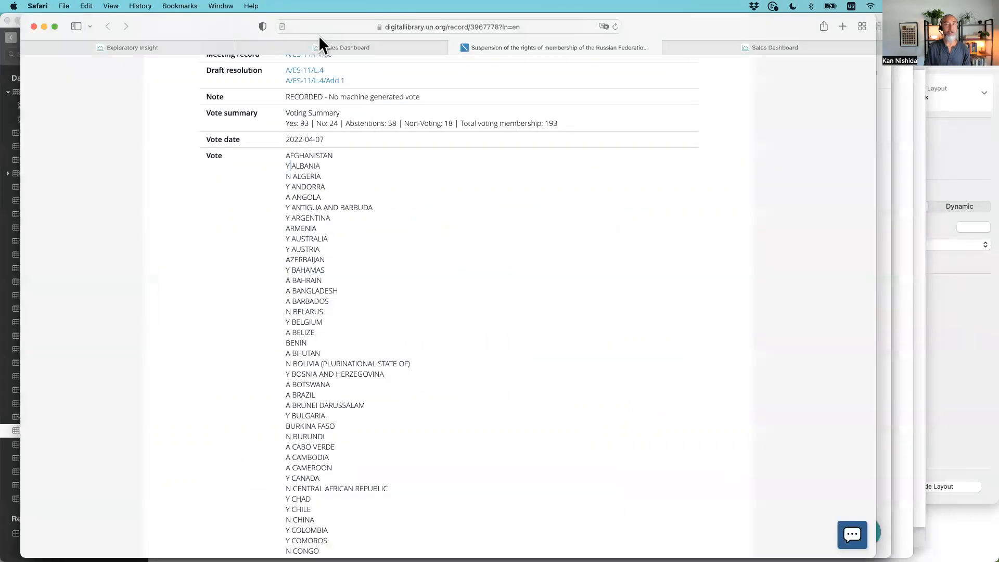
pyautogui.press('super+n')
pyautogui.write('exp')
pyautogui.press('Return')
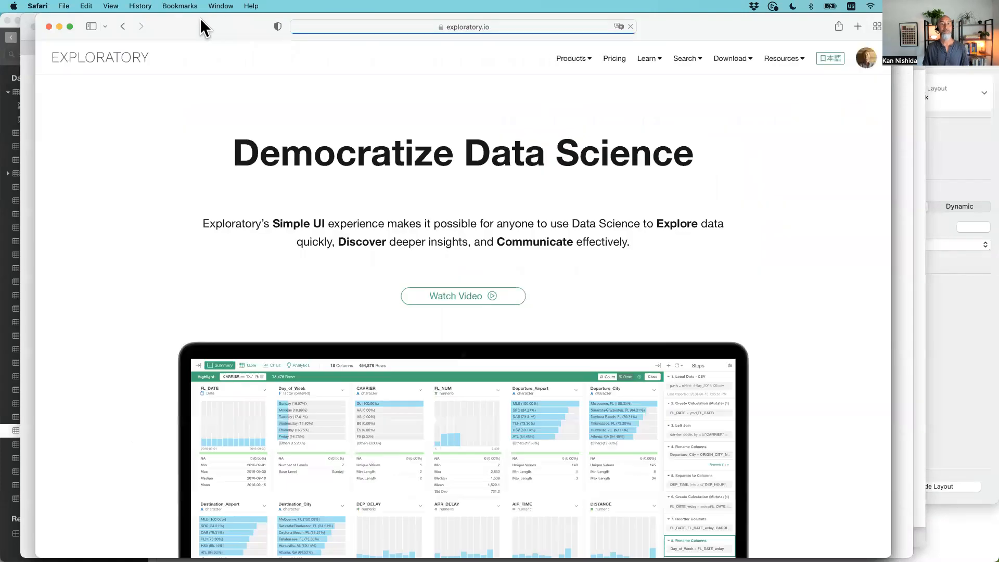
pyautogui.moveTo(199, 17); pyautogui.dragTo(186, 16)
# Step: Open the Exploratory Desktop download page, show the Mac chip choices for the download, and dismiss them without downloading
pyautogui.click(707, 60)
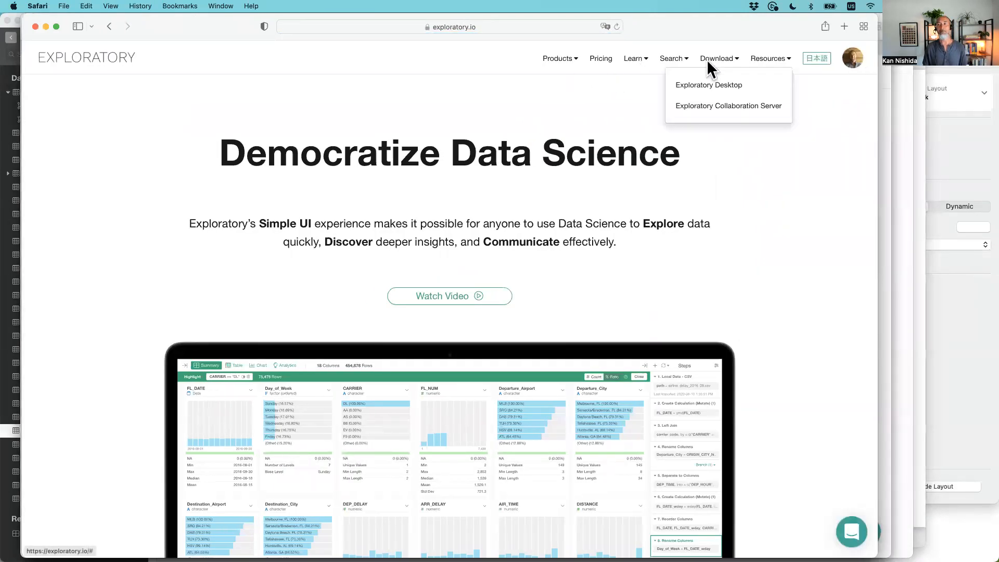
pyautogui.click(706, 82)
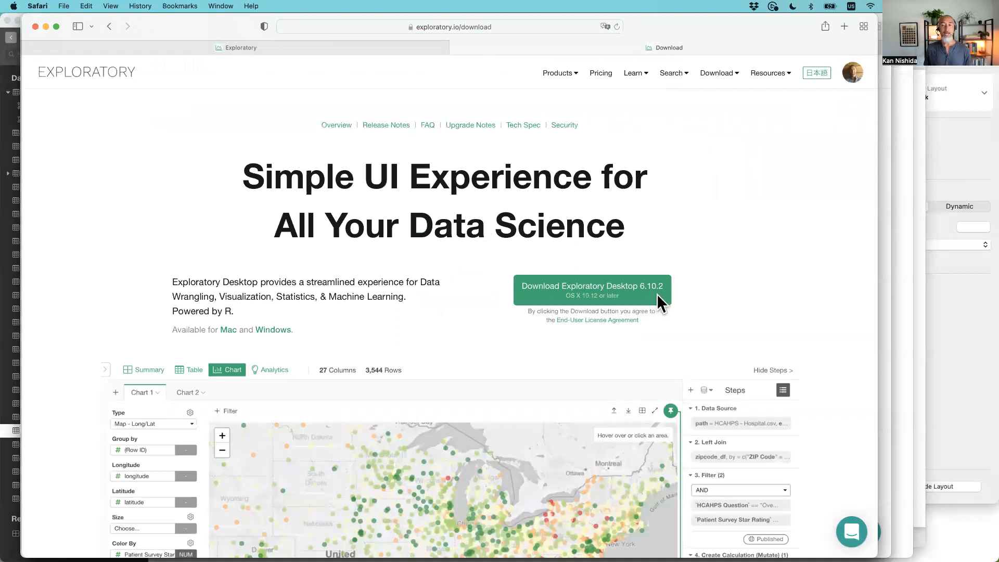
pyautogui.click(588, 296)
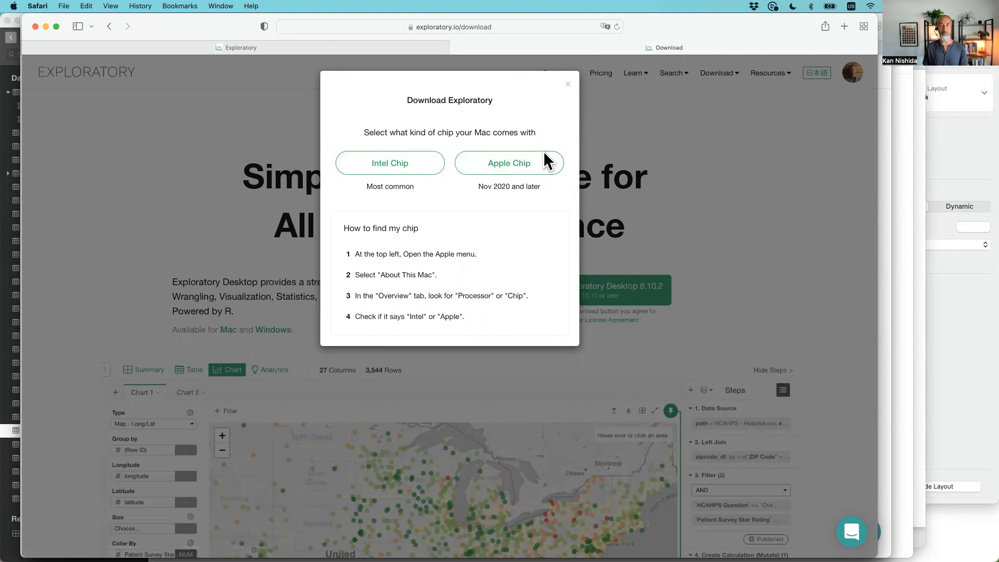
pyautogui.click(567, 84)
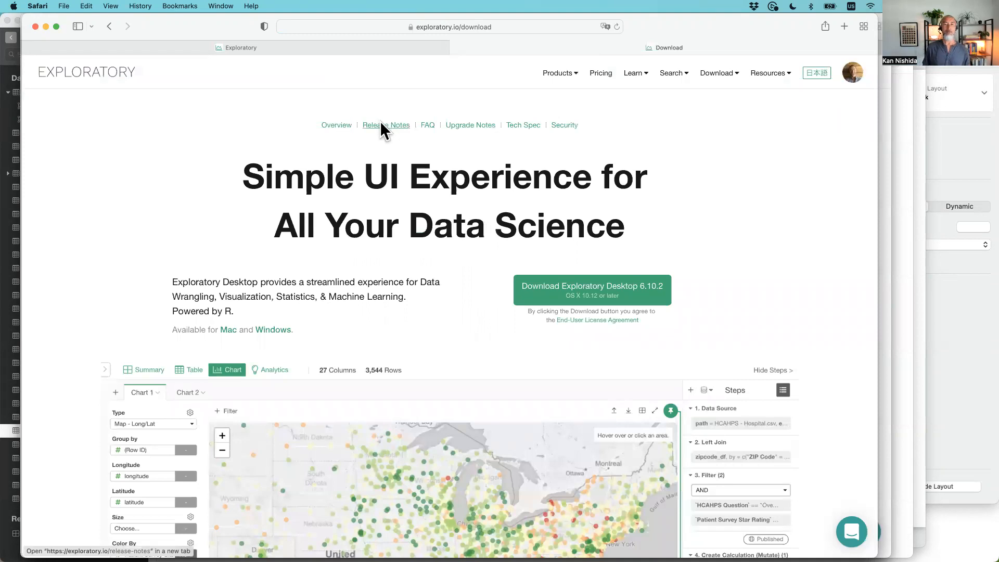
# Step: Open the Release Notes in a new tab and examine the enhancements listed for version 6.10.0
pyautogui.keyDown('super'); pyautogui.click(395, 123); pyautogui.keyUp('super')
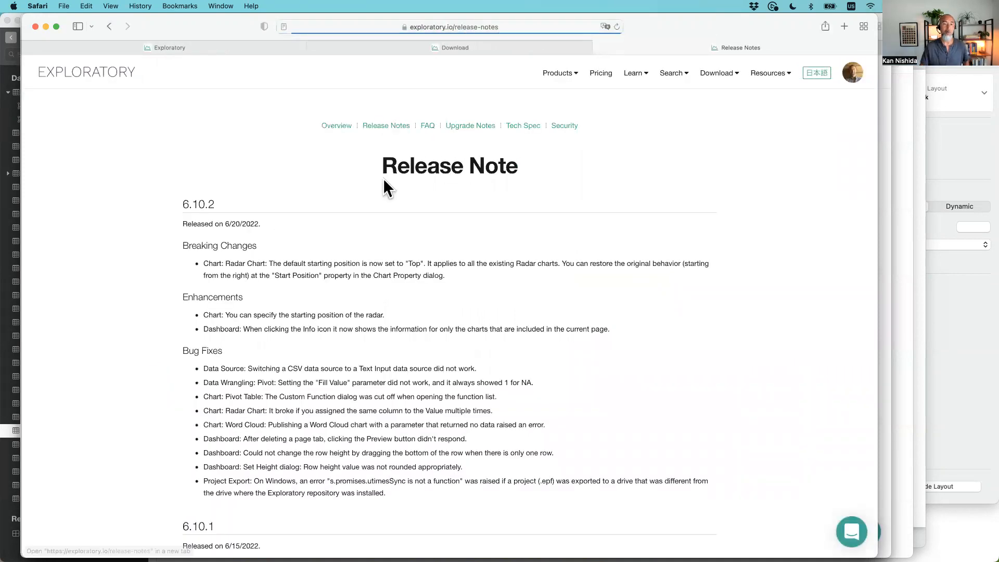
pyautogui.scroll(-10, 368, 361)
pyautogui.scroll(-5, 367, 361)
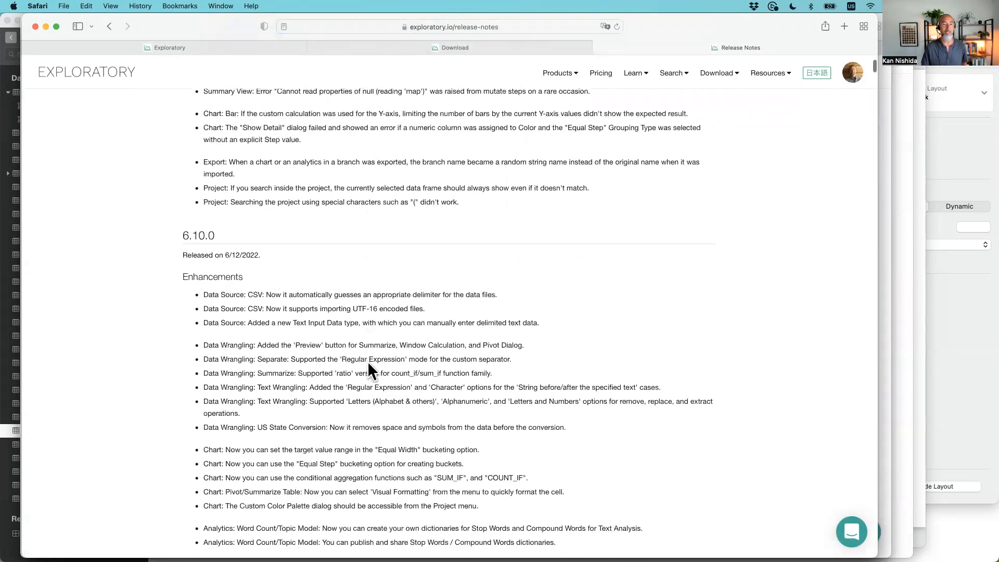
pyautogui.scroll(1, 264, 254)
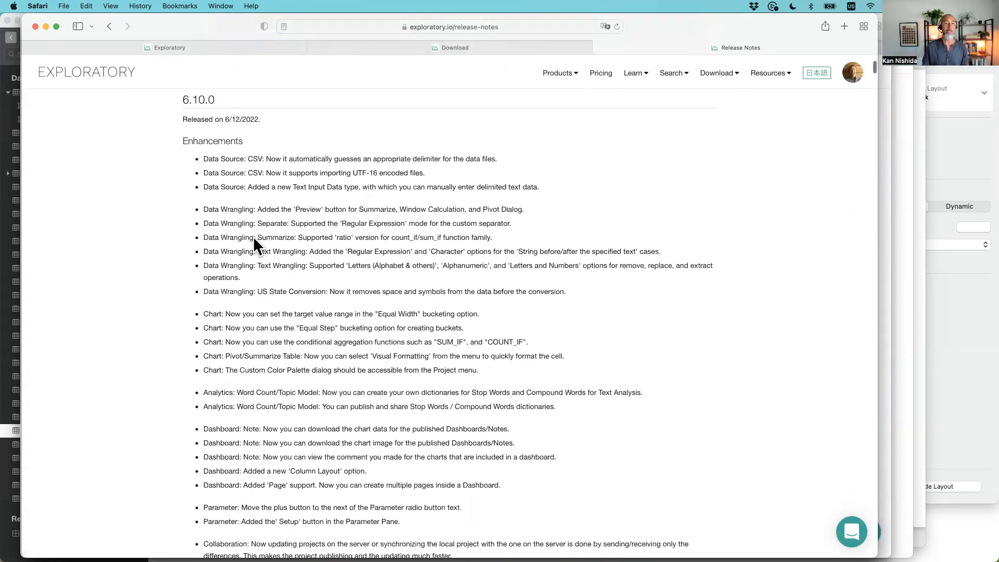
pyautogui.scroll(-8, 236, 204)
pyautogui.scroll(8, 236, 204)
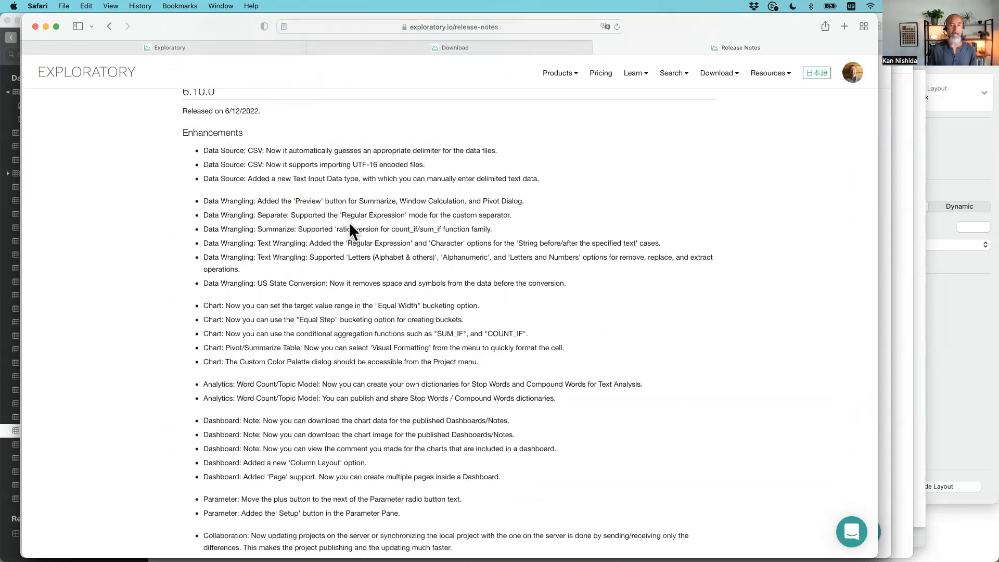
# Step: Switch to Keynote and present from the Online Seminar slide through the How To resources to the Information slide
pyautogui.press('super+Tab')
pyautogui.click(82, 408)
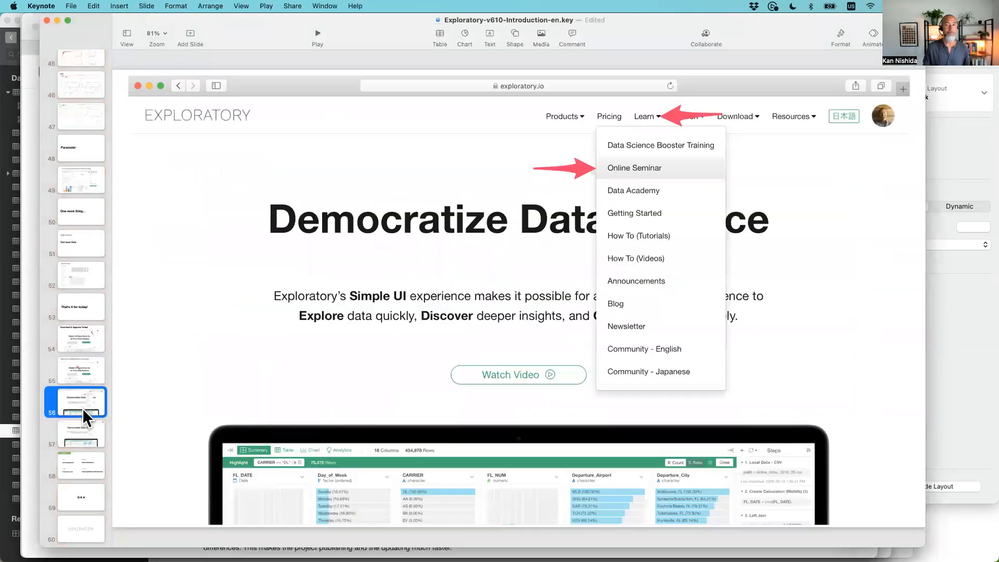
pyautogui.click(316, 31)
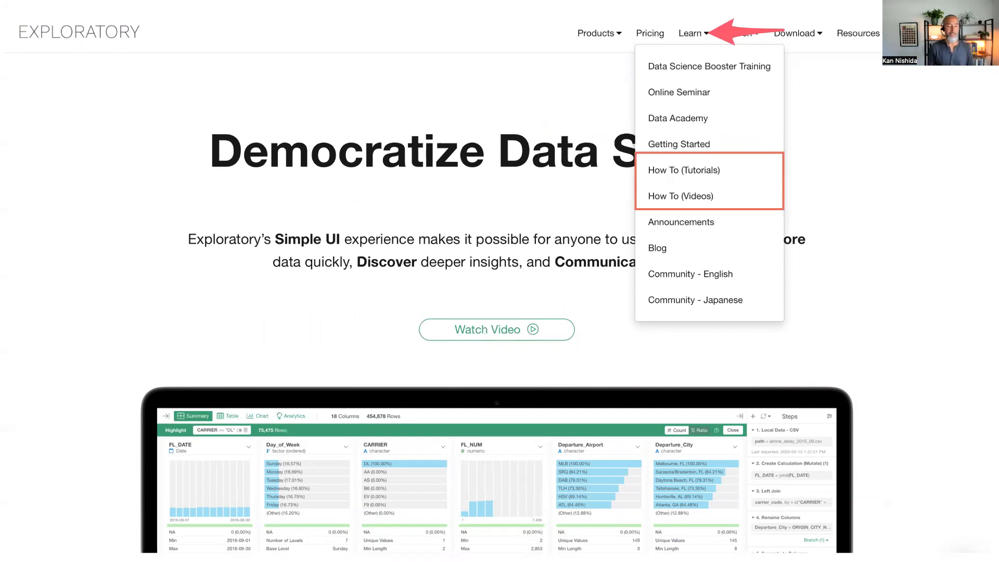
pyautogui.press('Right')
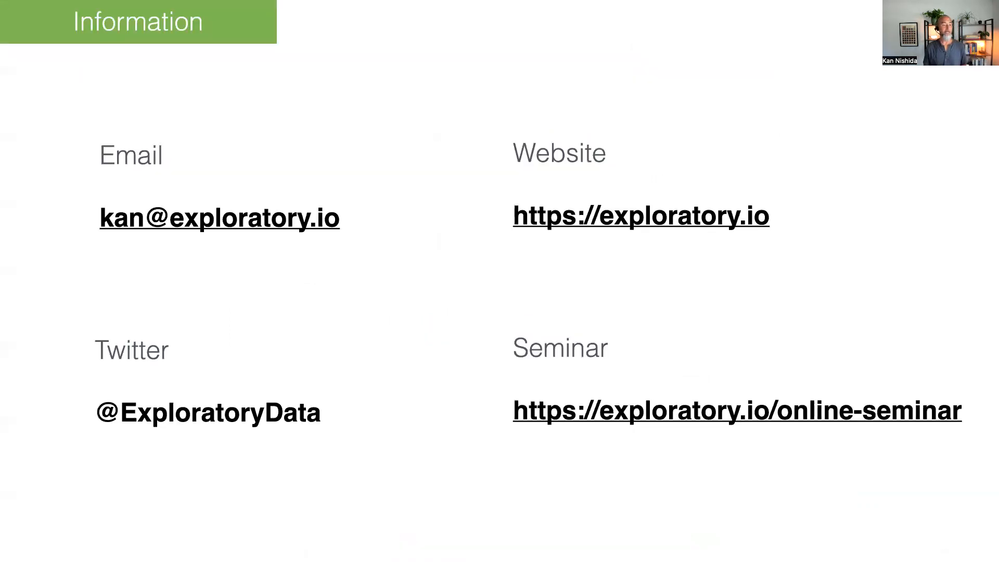